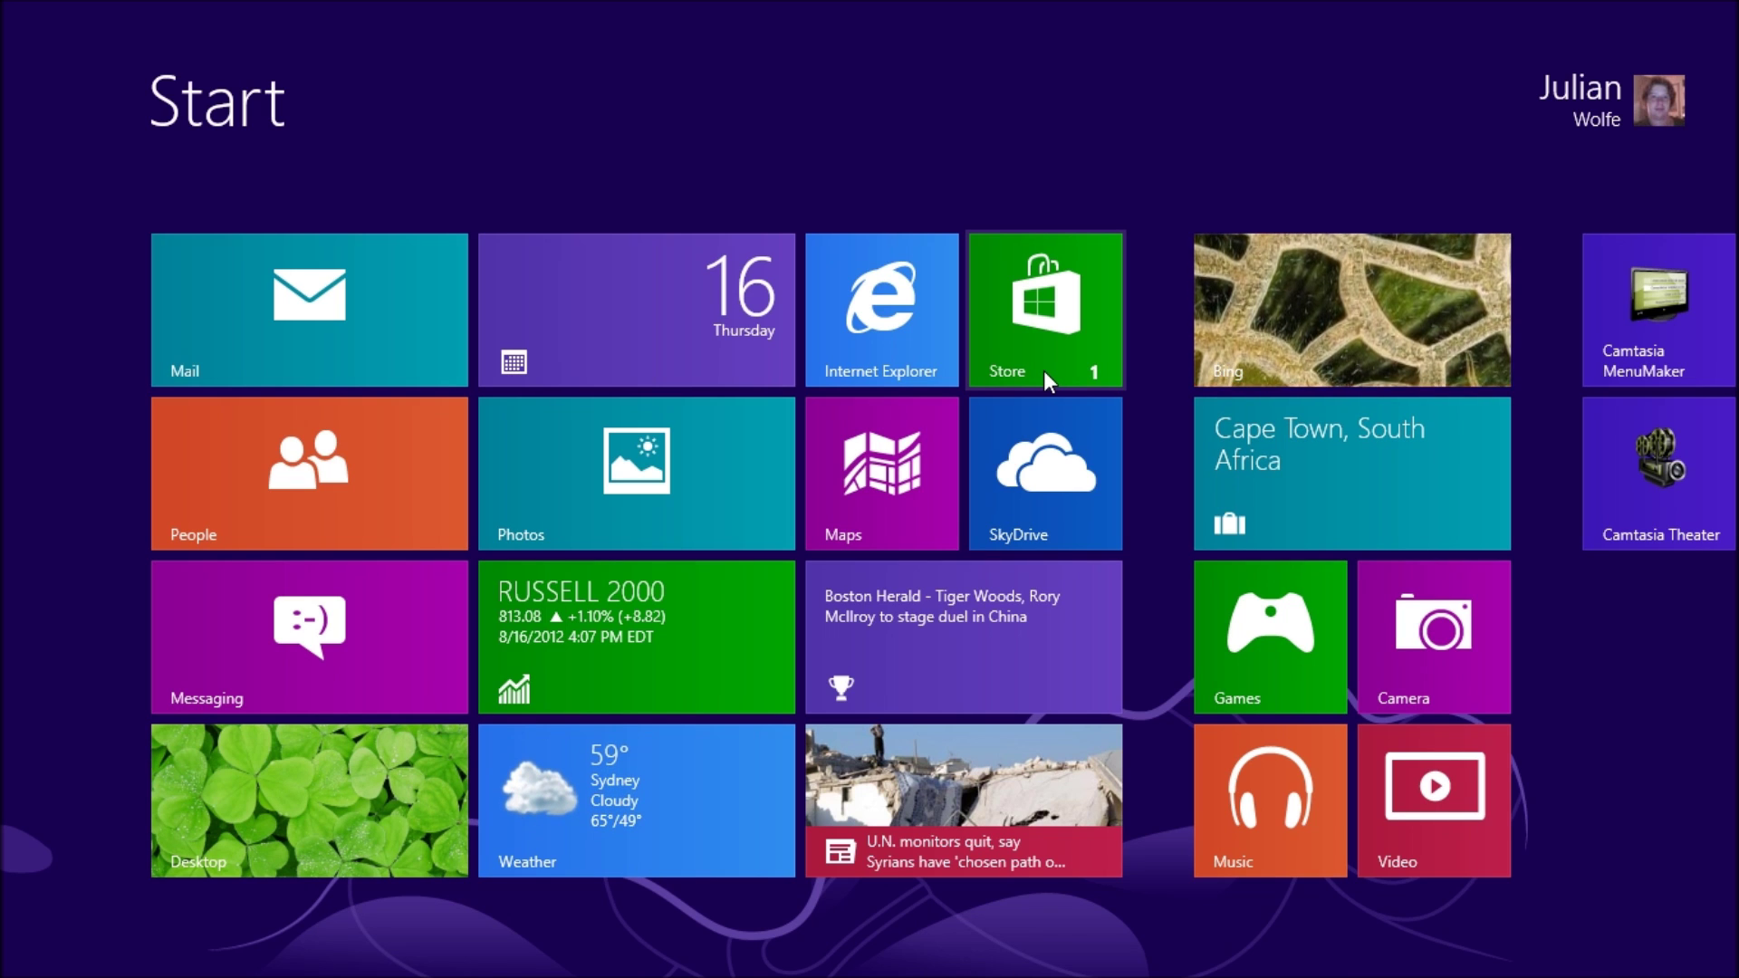
Step: Launch the Store from its Start screen tile to show Spotlight picks like Wikipedia and FlightAware
left_click(1046, 321)
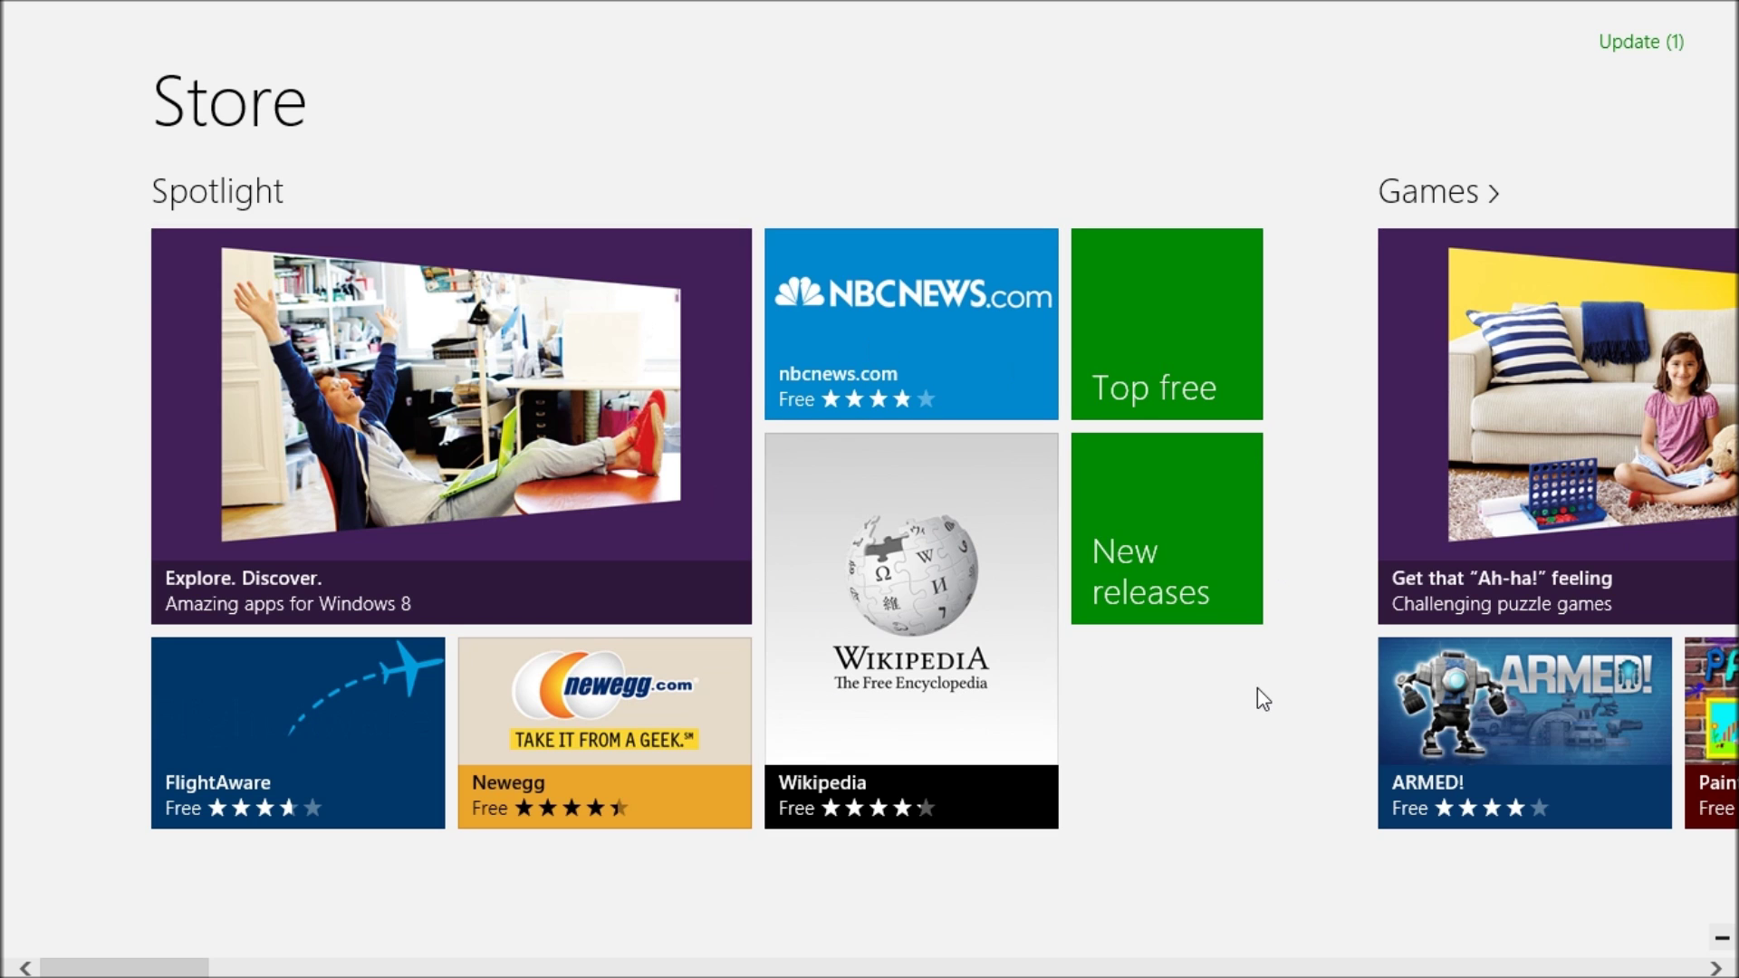
scroll(1256, 687, "down", 5)
scroll(1256, 688, "down", 6)
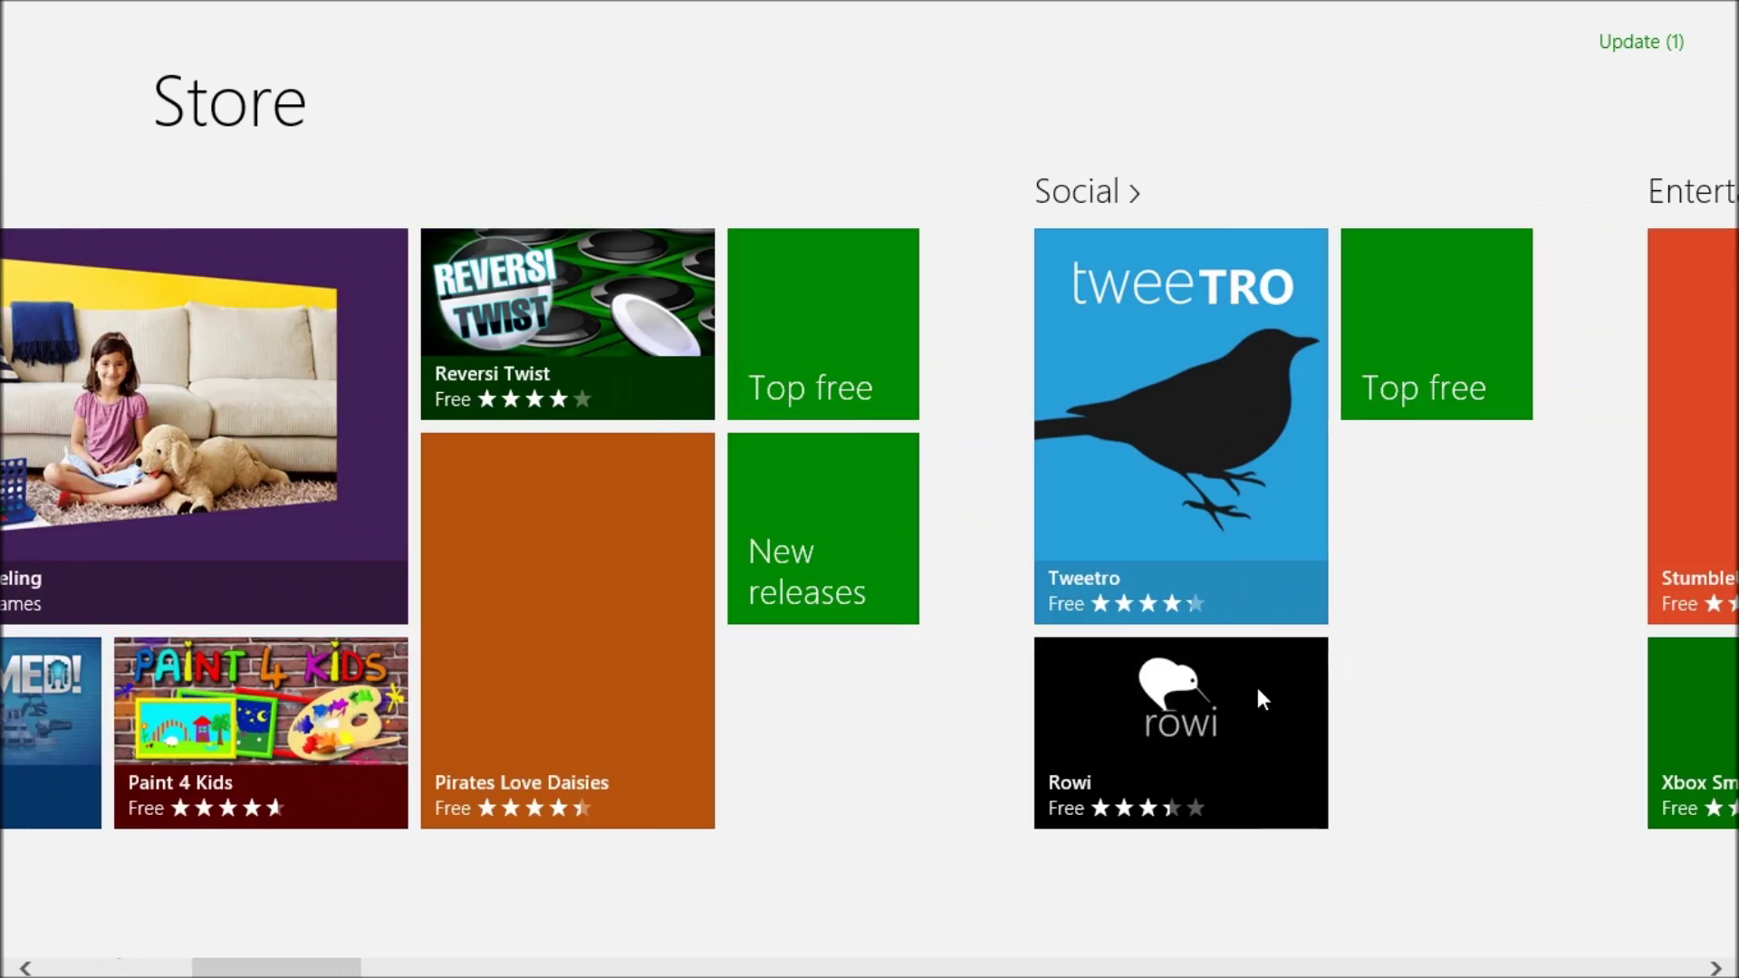
scroll(1257, 689, "down", 6)
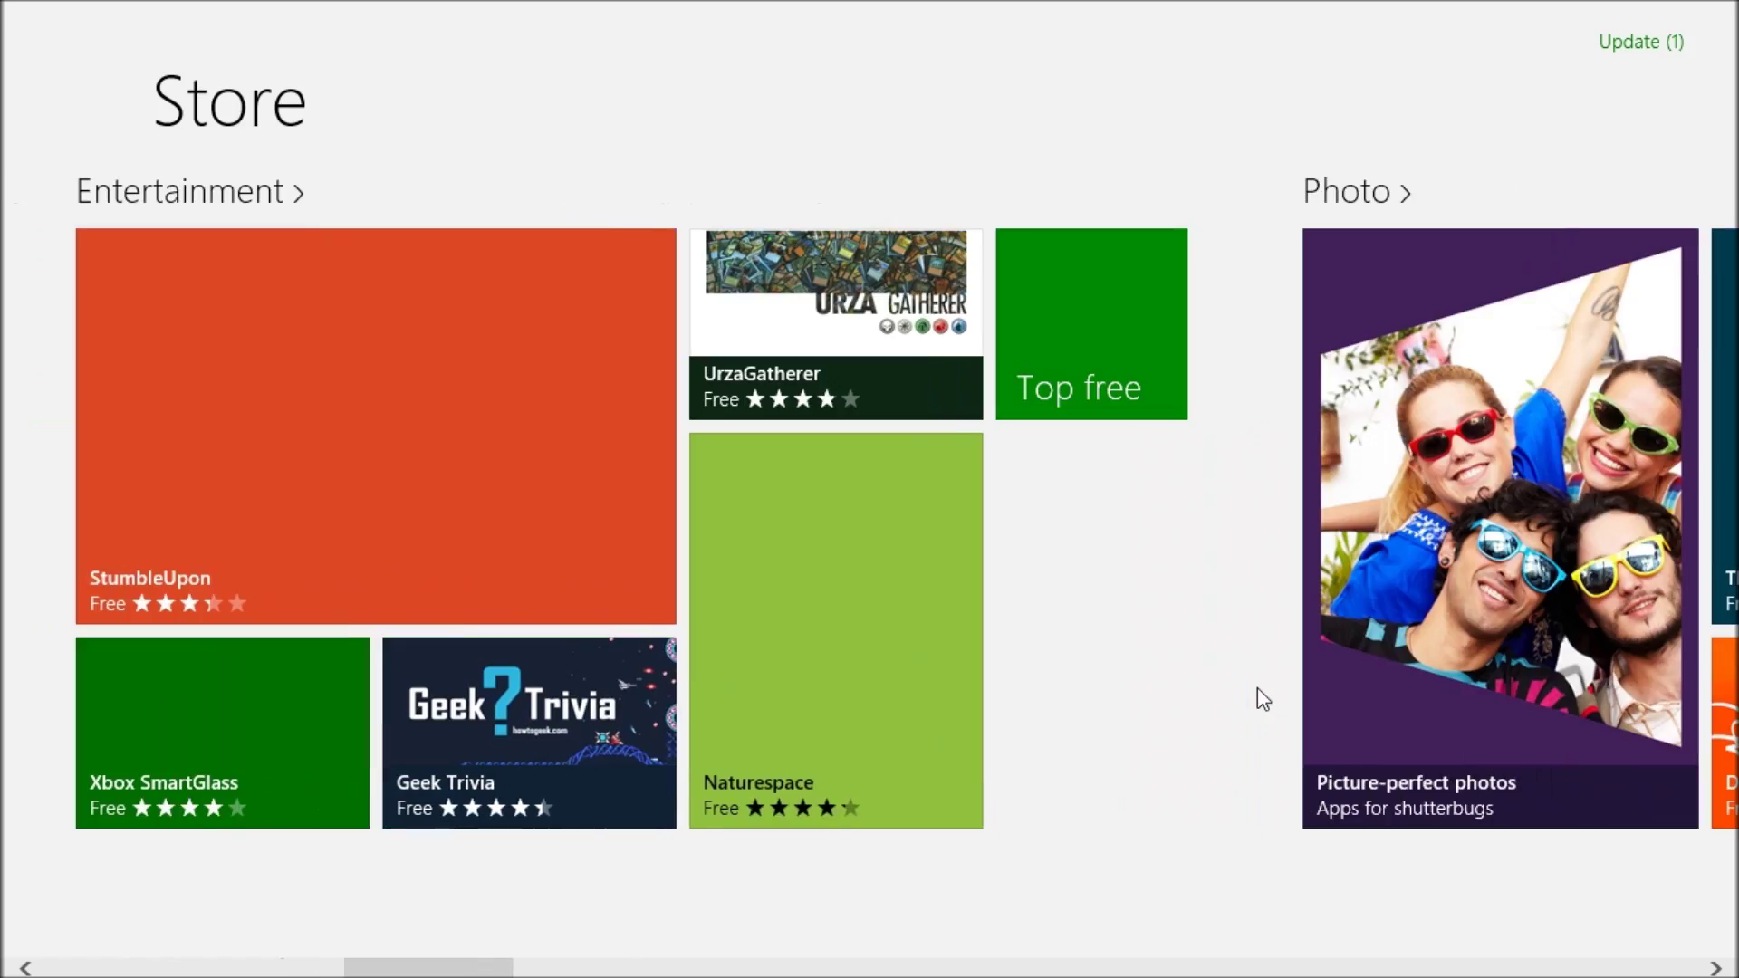
scroll(1263, 699, "down", 5)
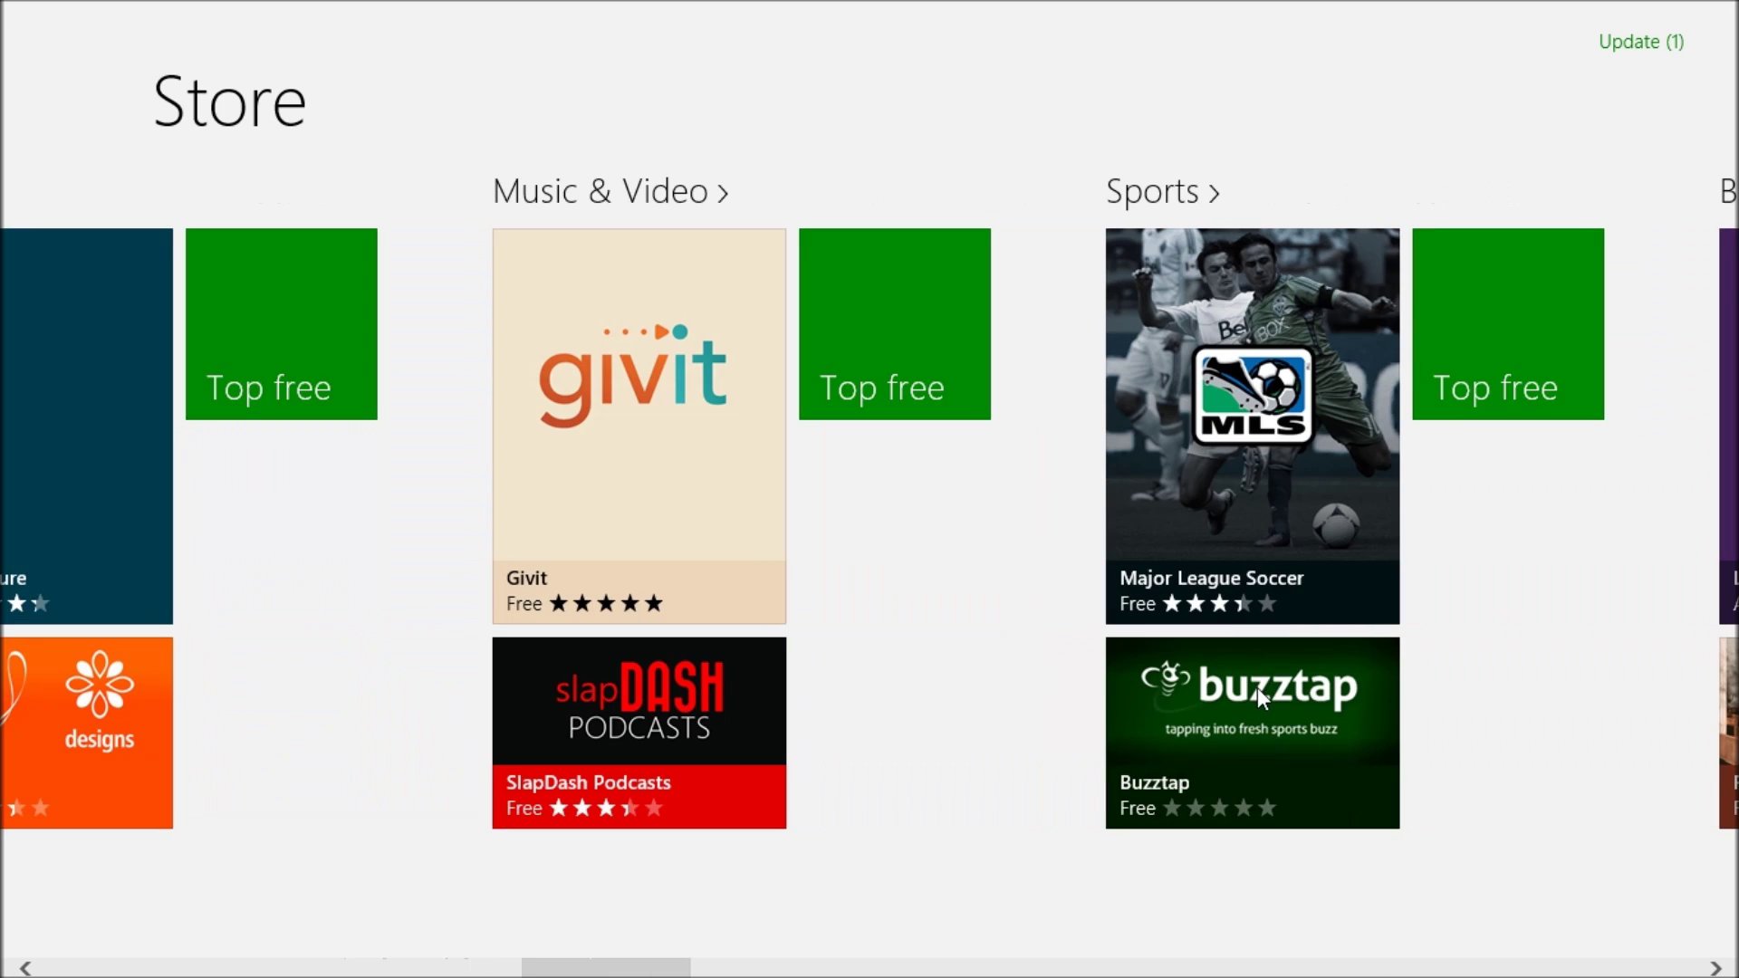
scroll(1263, 699, "down", 5)
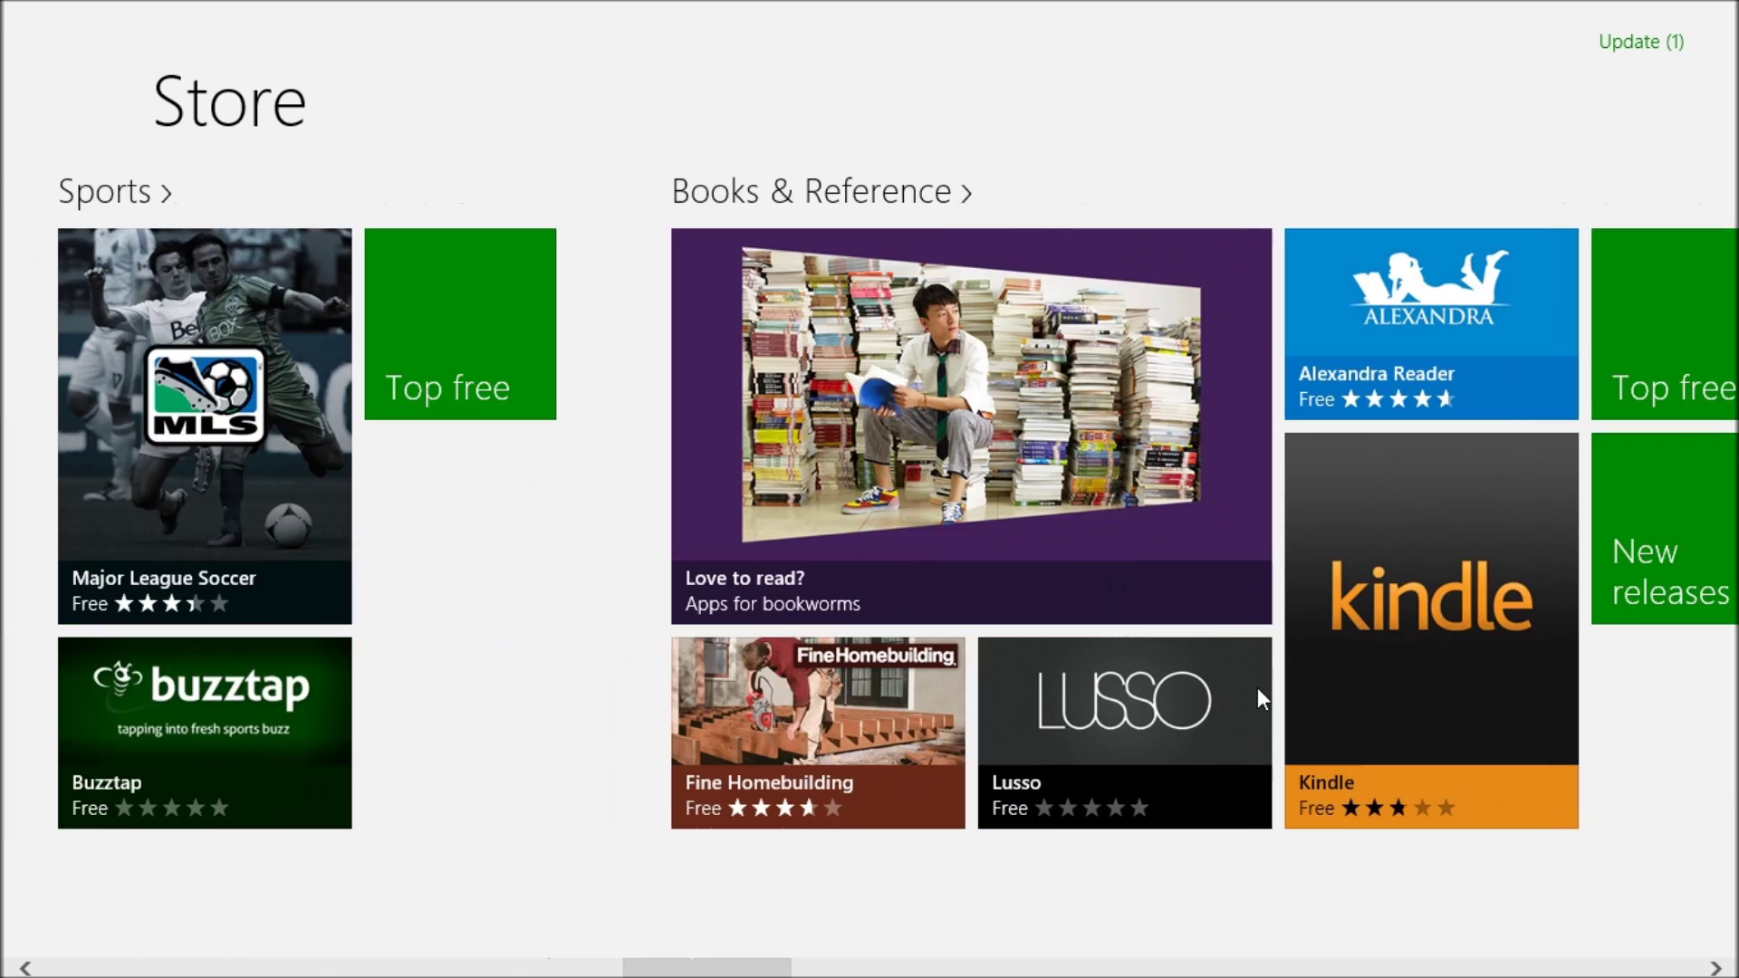
scroll(1256, 690, "down", 5)
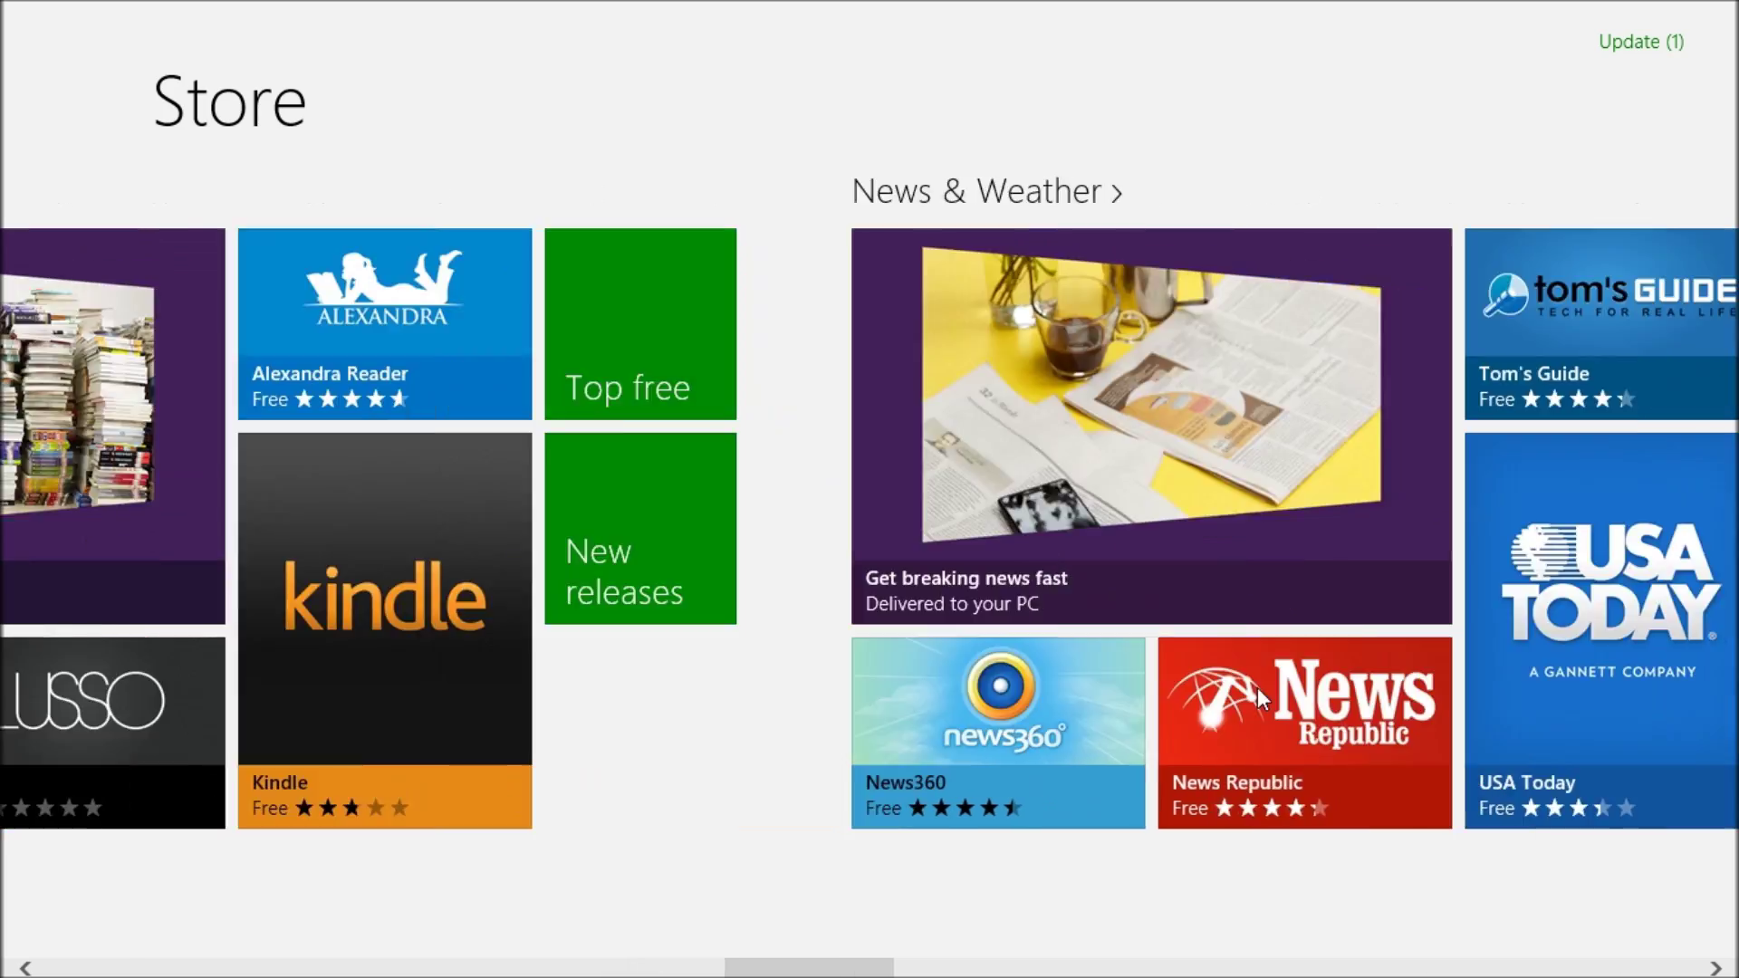
scroll(1257, 688, "down", 5)
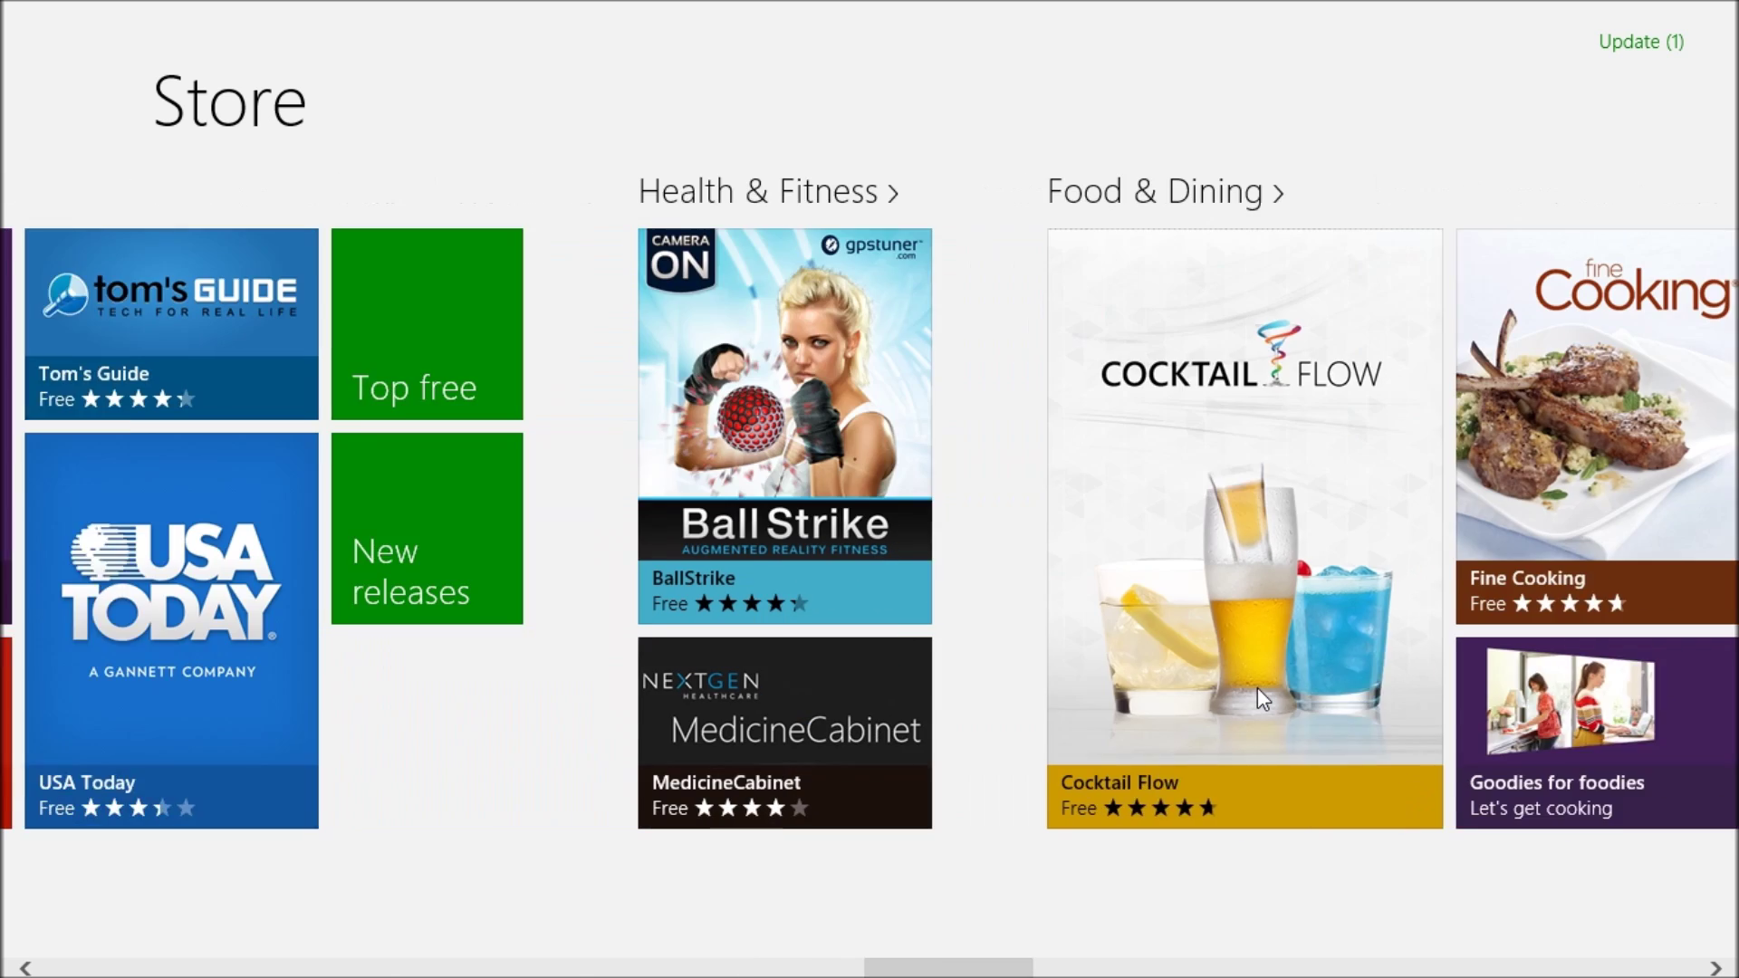
scroll(1257, 688, "down", 5)
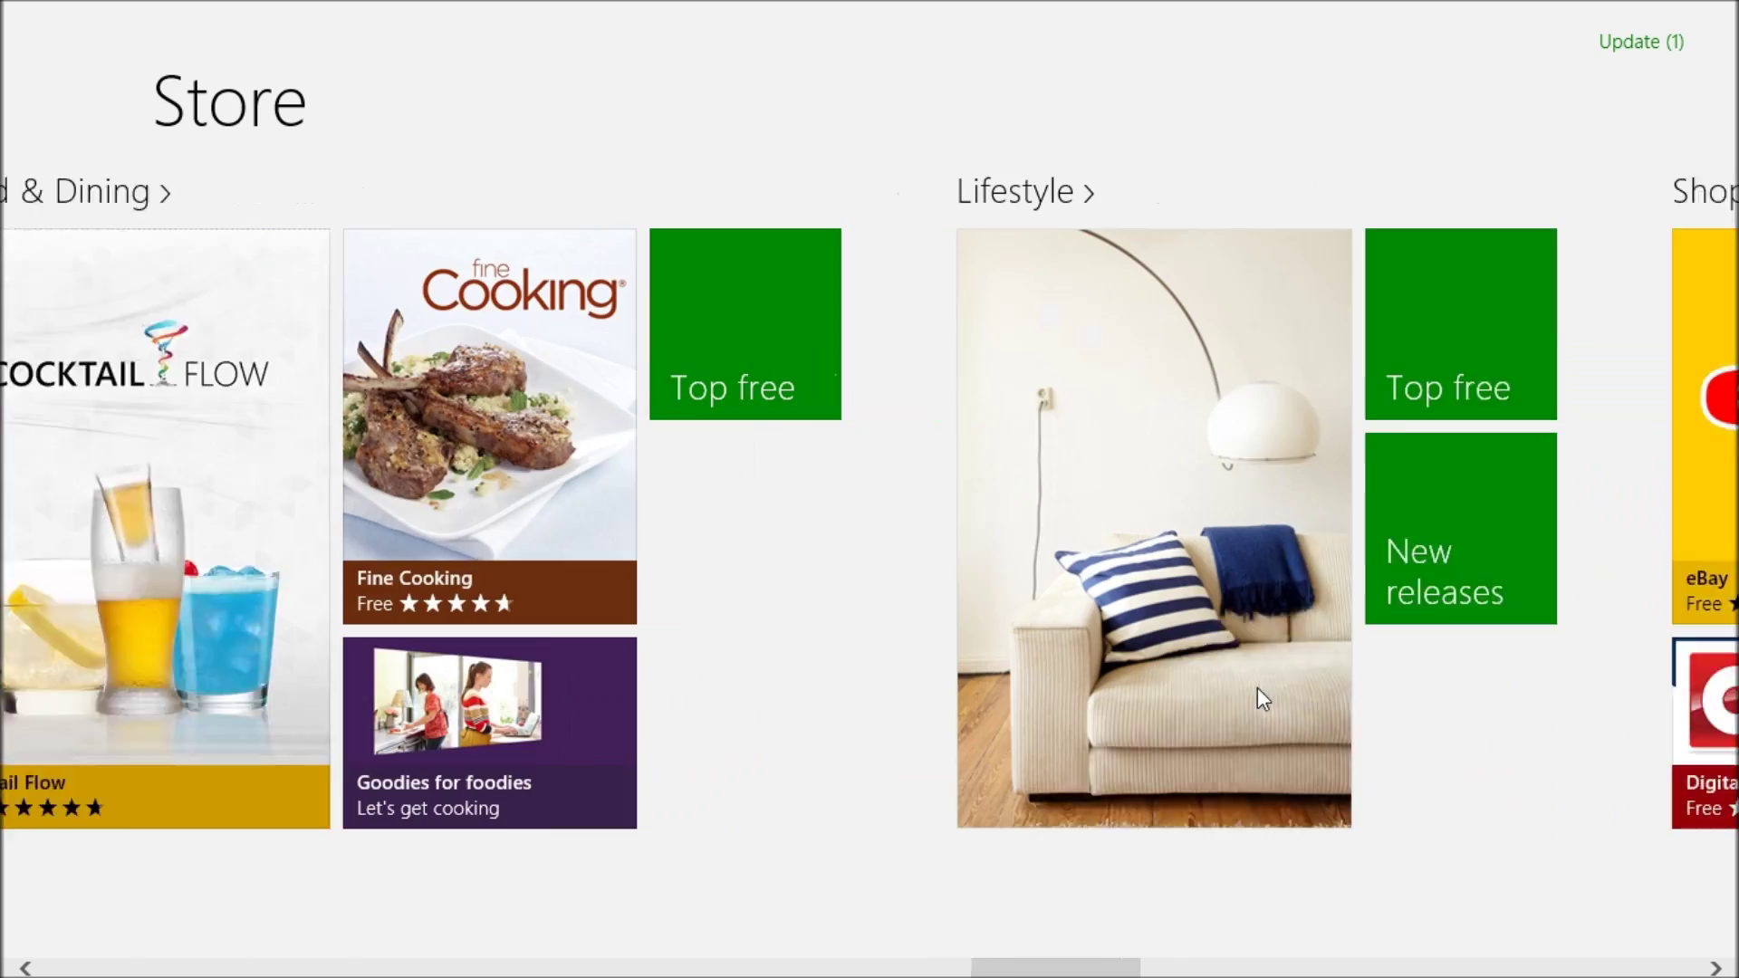
scroll(1257, 688, "down", 5)
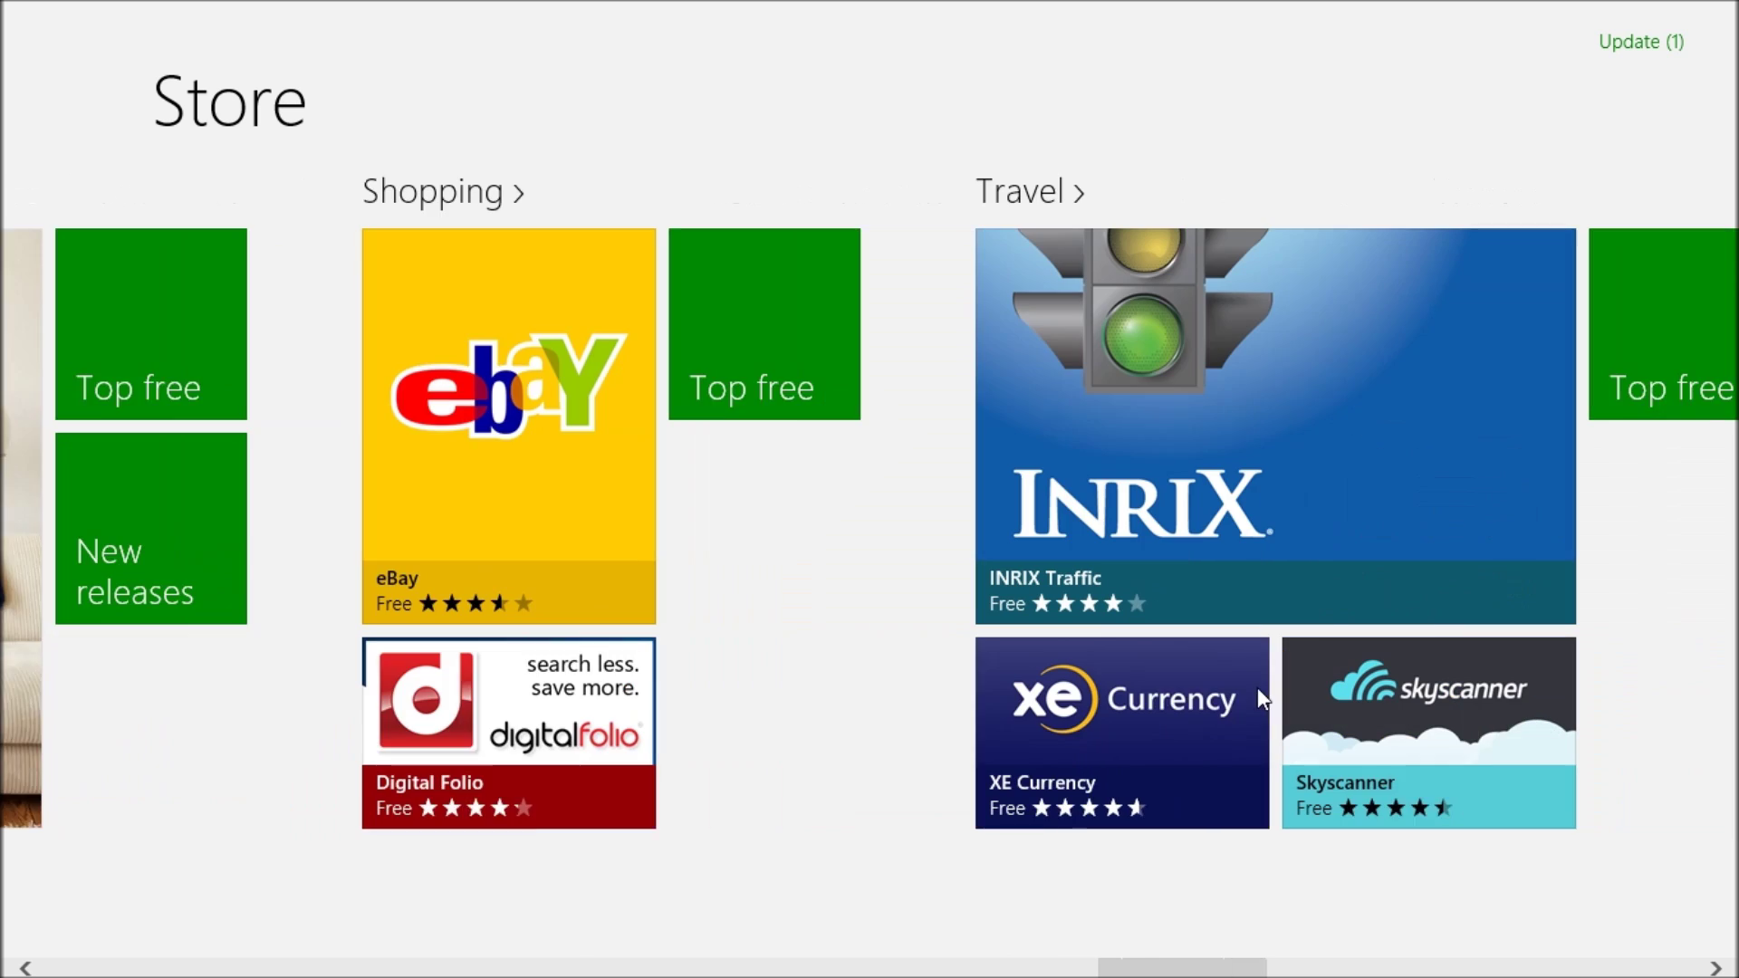
scroll(1259, 690, "down", 2)
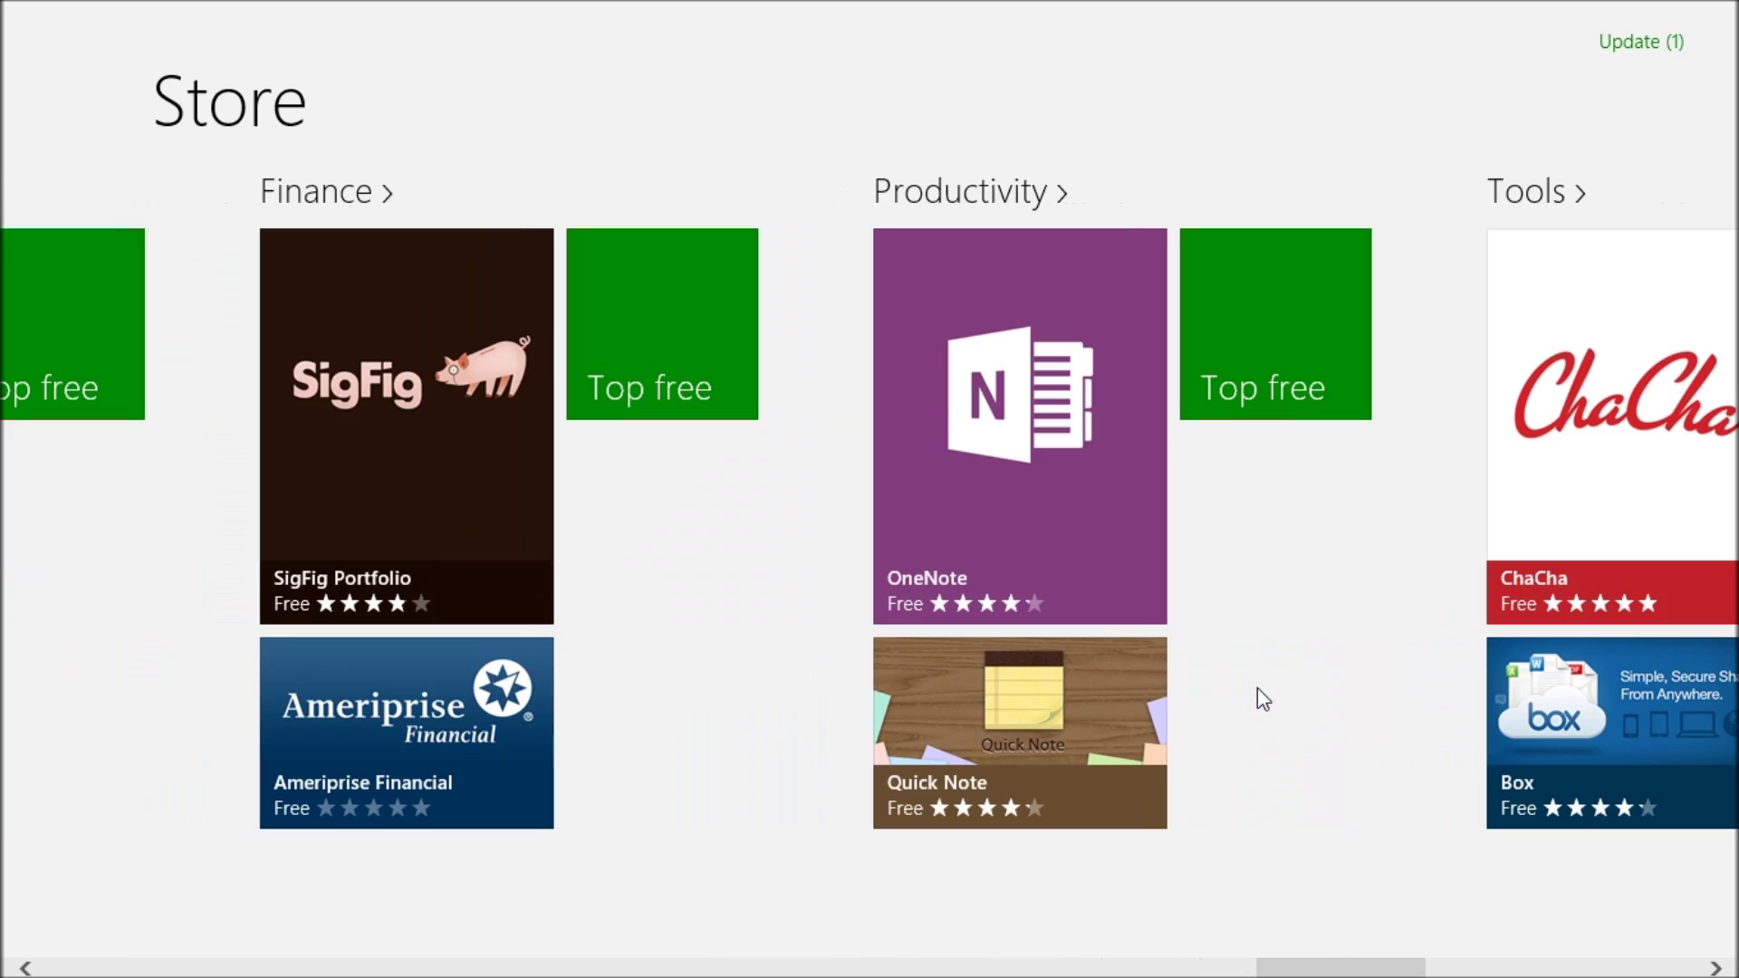
scroll(1259, 688, "down", 4)
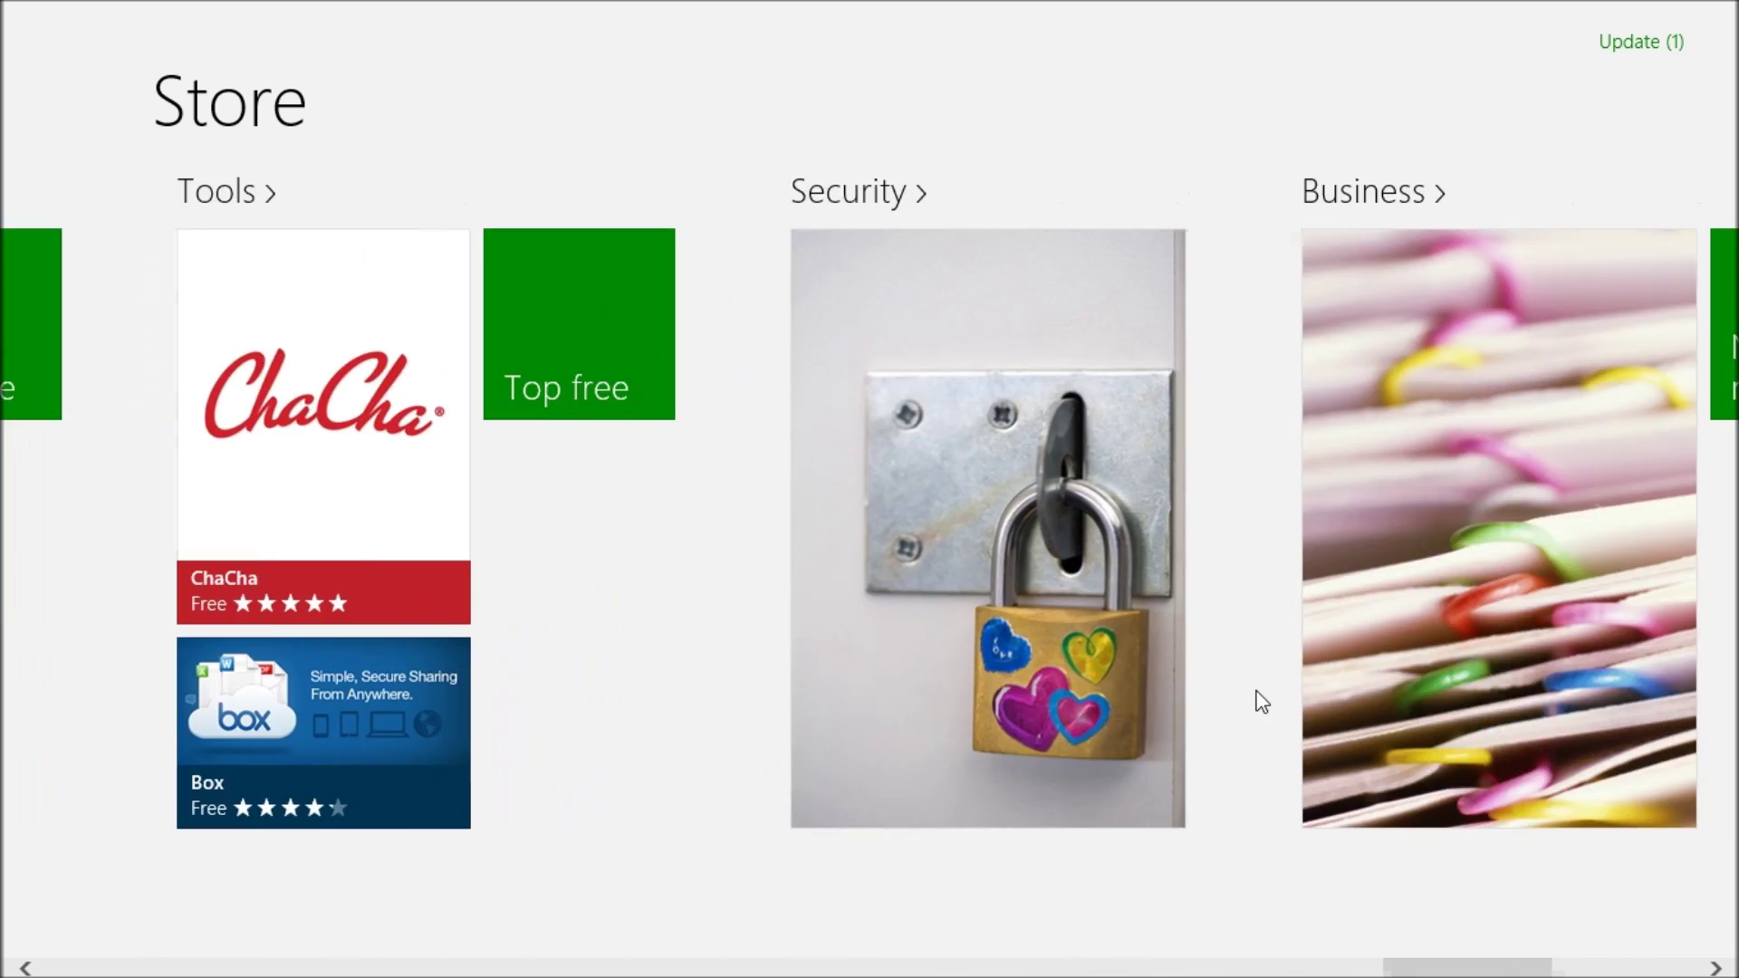
scroll(1261, 699, "down", 5)
scroll(1260, 699, "up", 6)
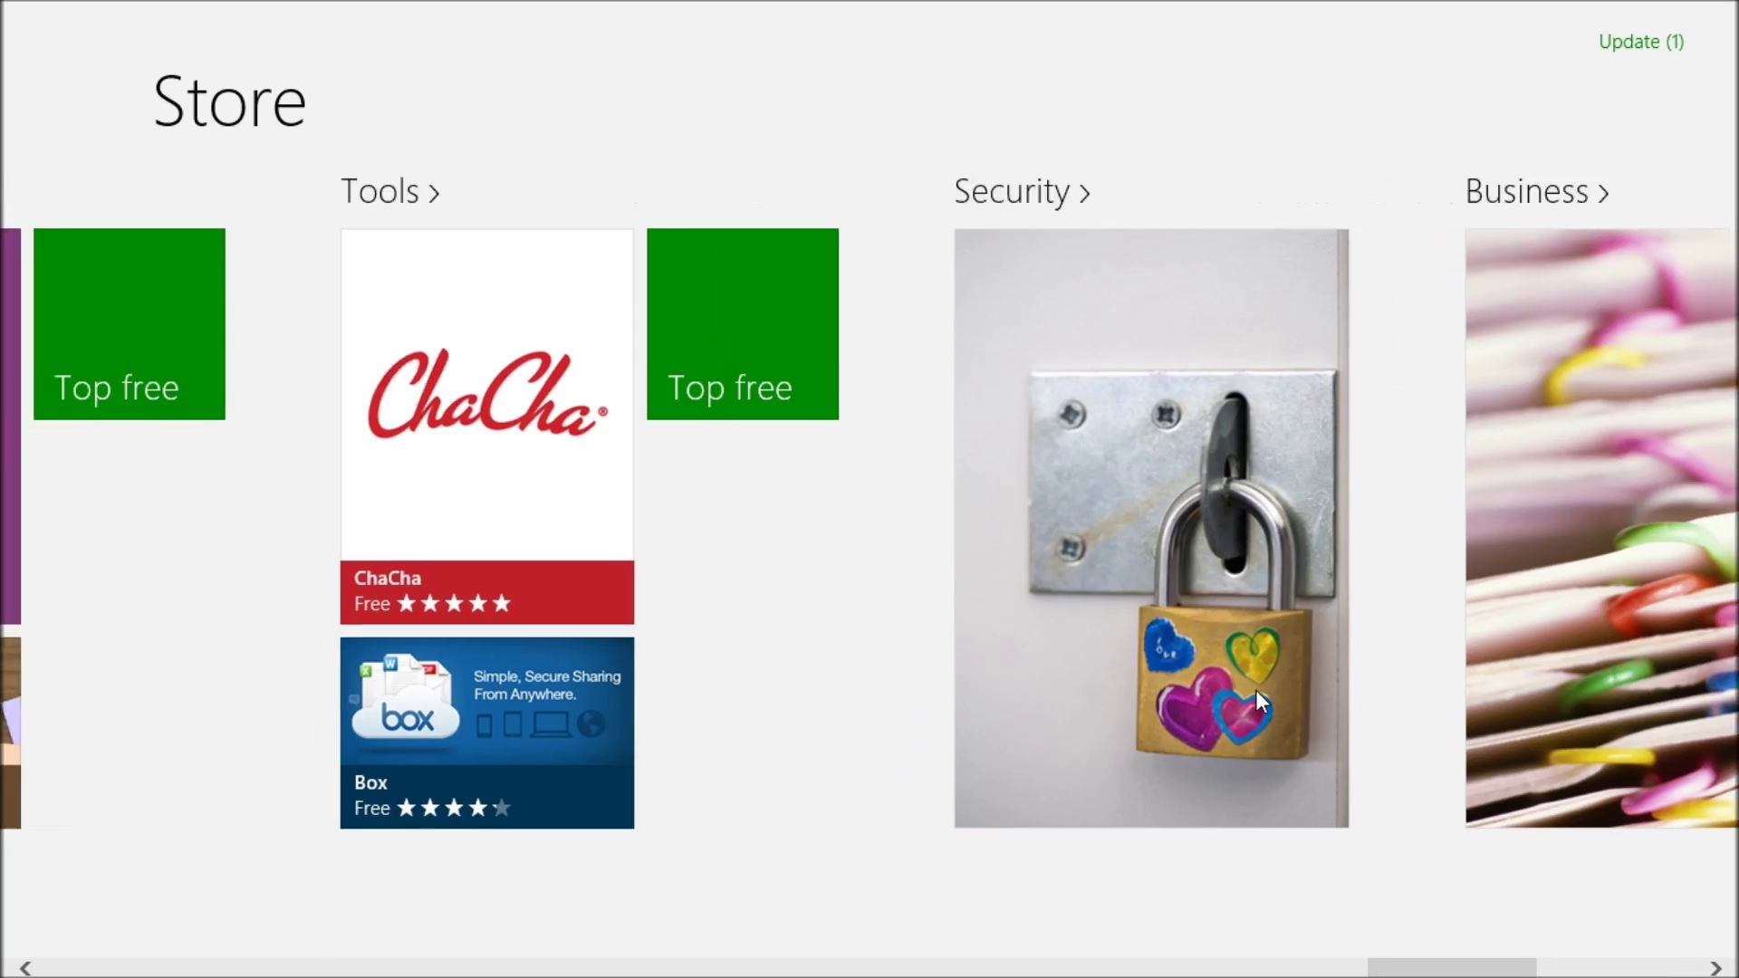
scroll(1256, 689, "up", 10)
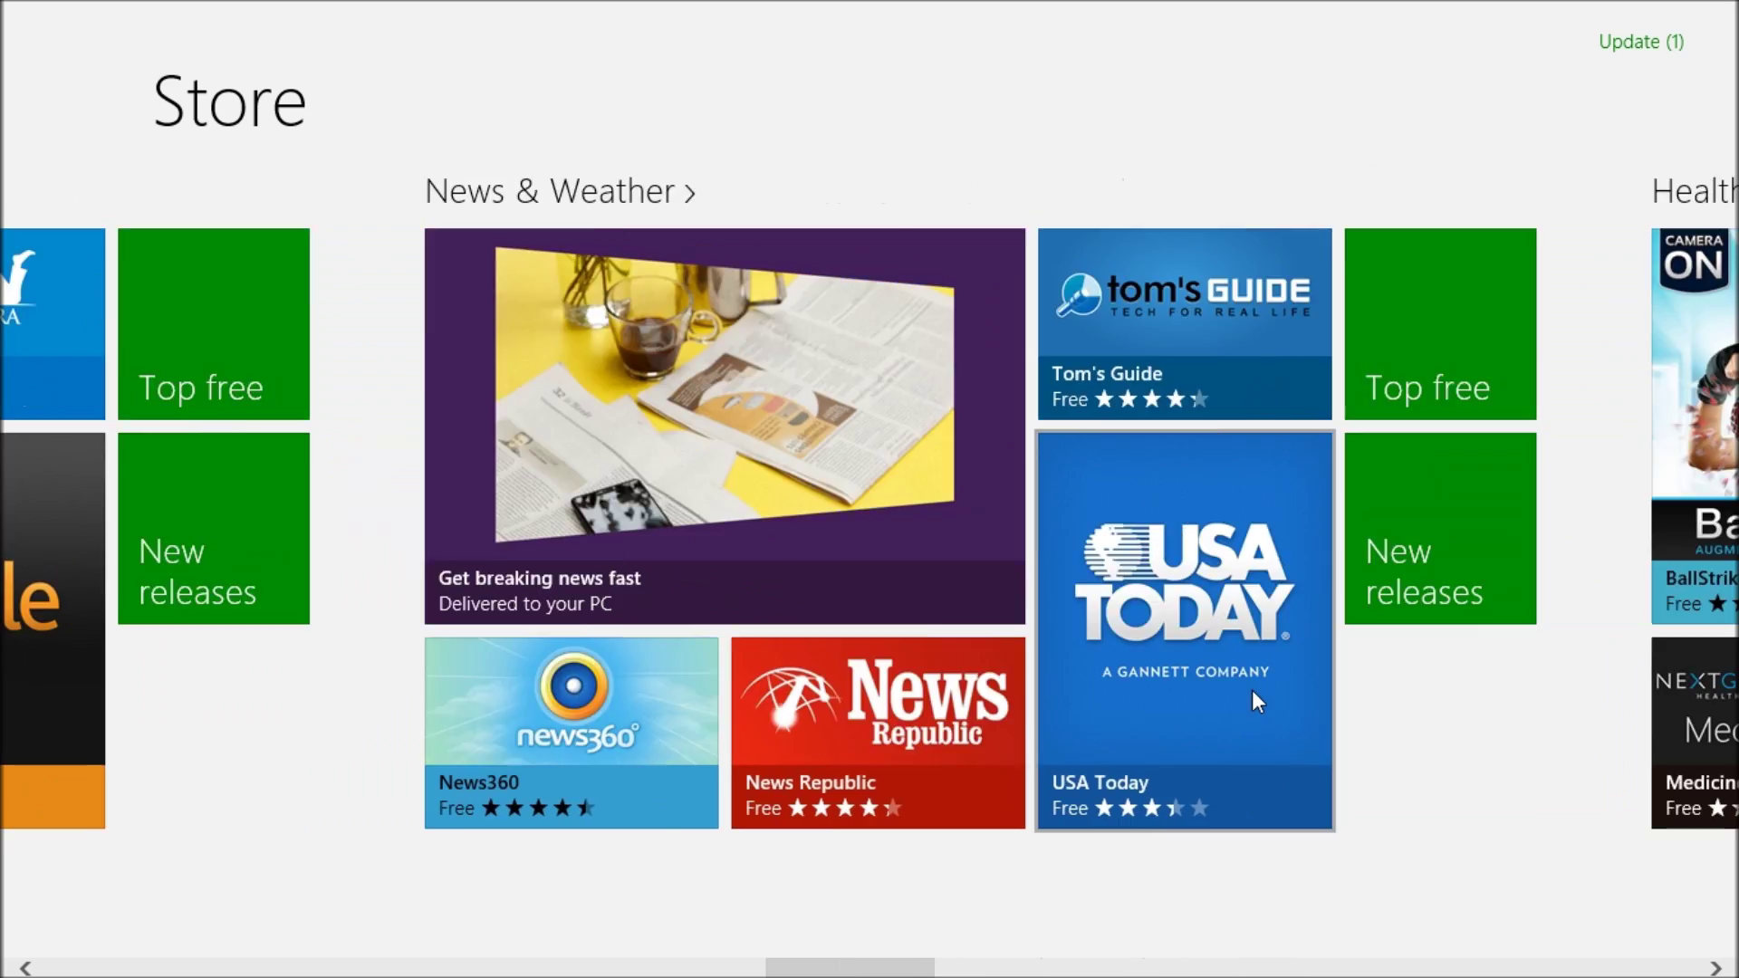
scroll(1252, 690, "up", 10)
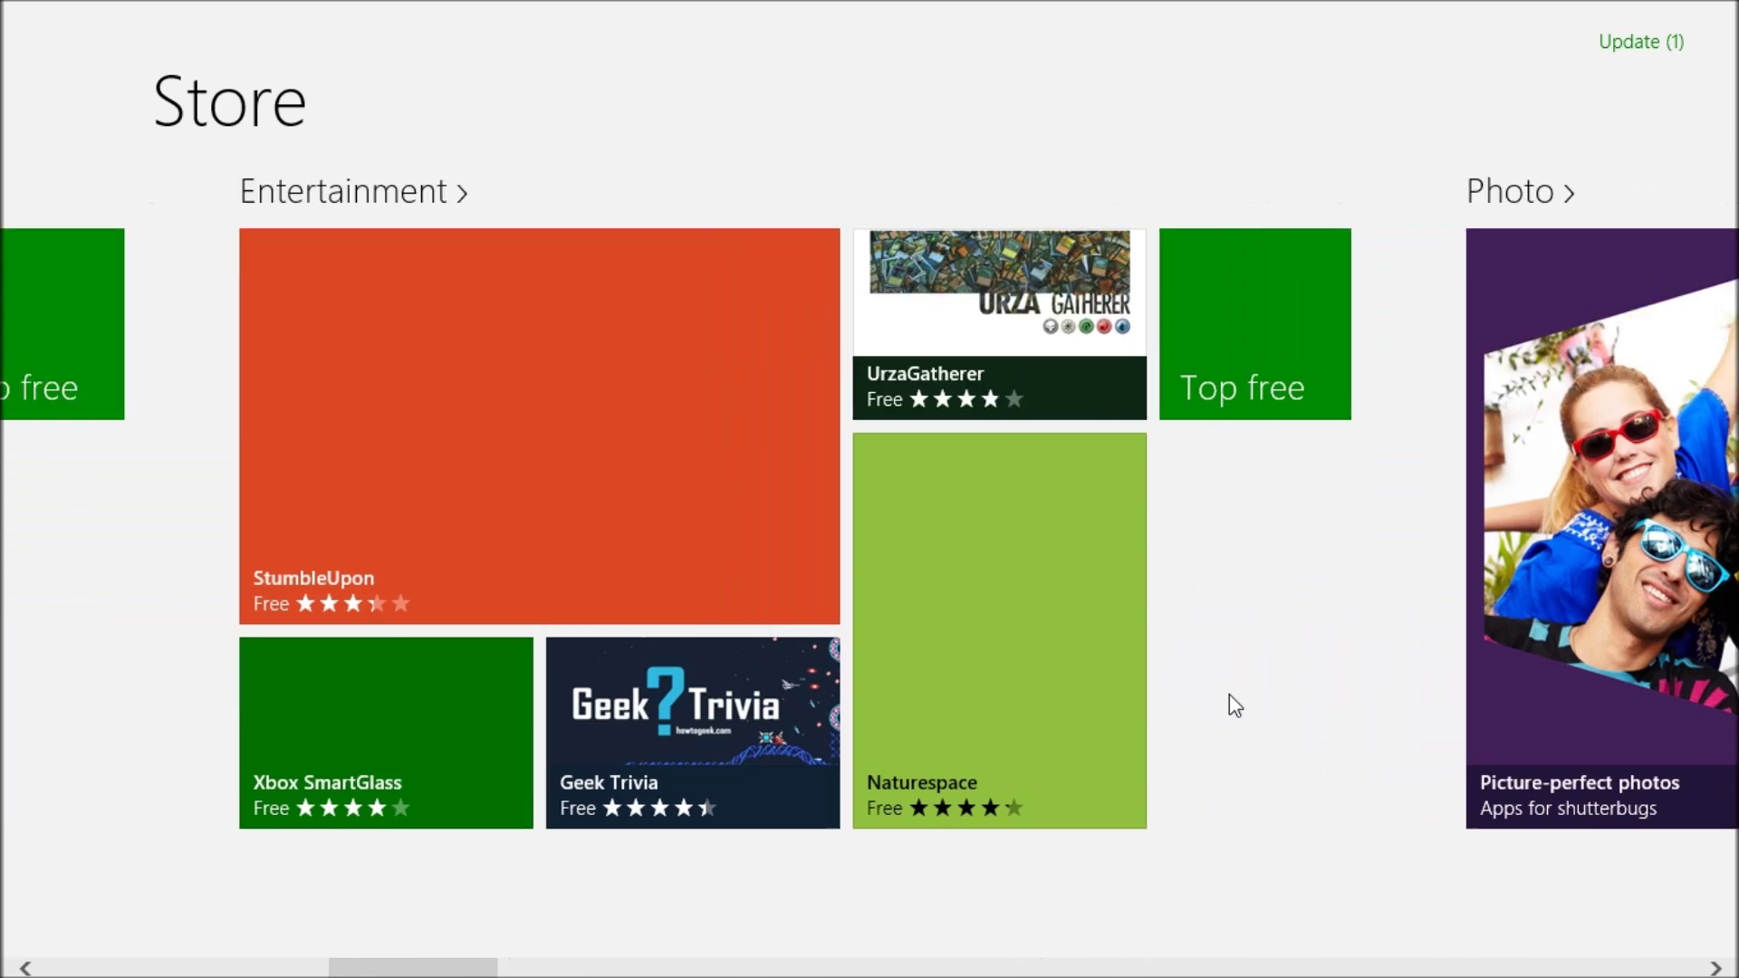
scroll(1229, 695, "up", 10)
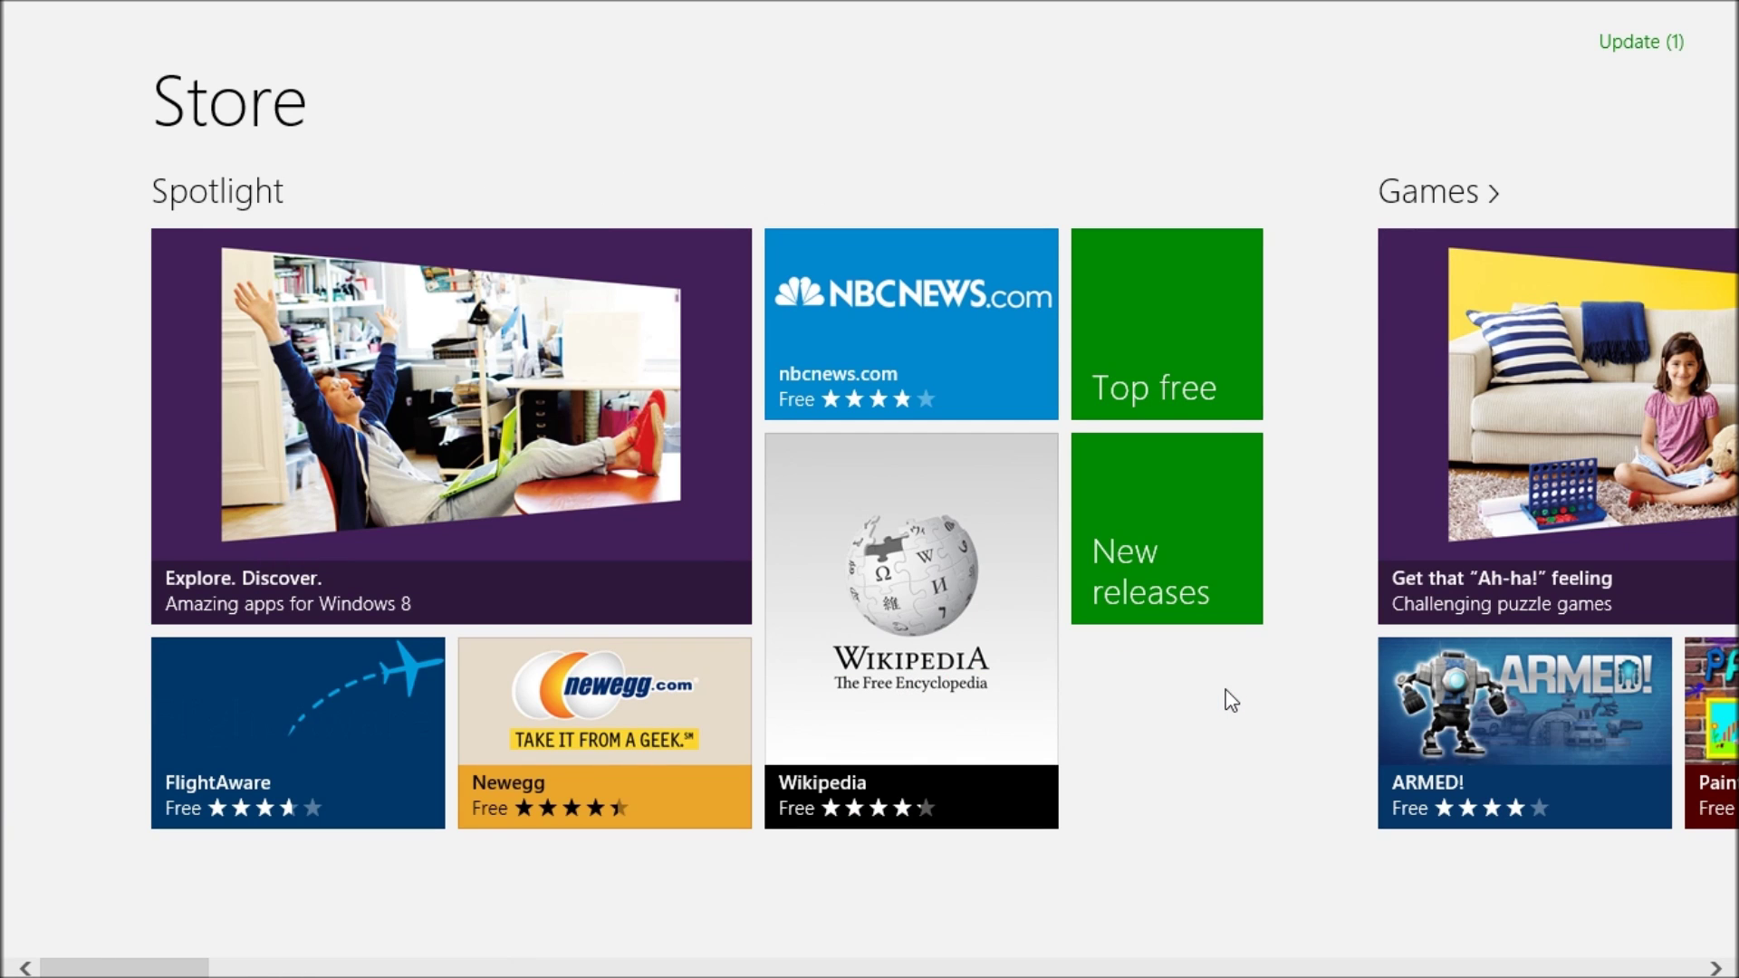
right_click(1231, 700)
left_click(1225, 689)
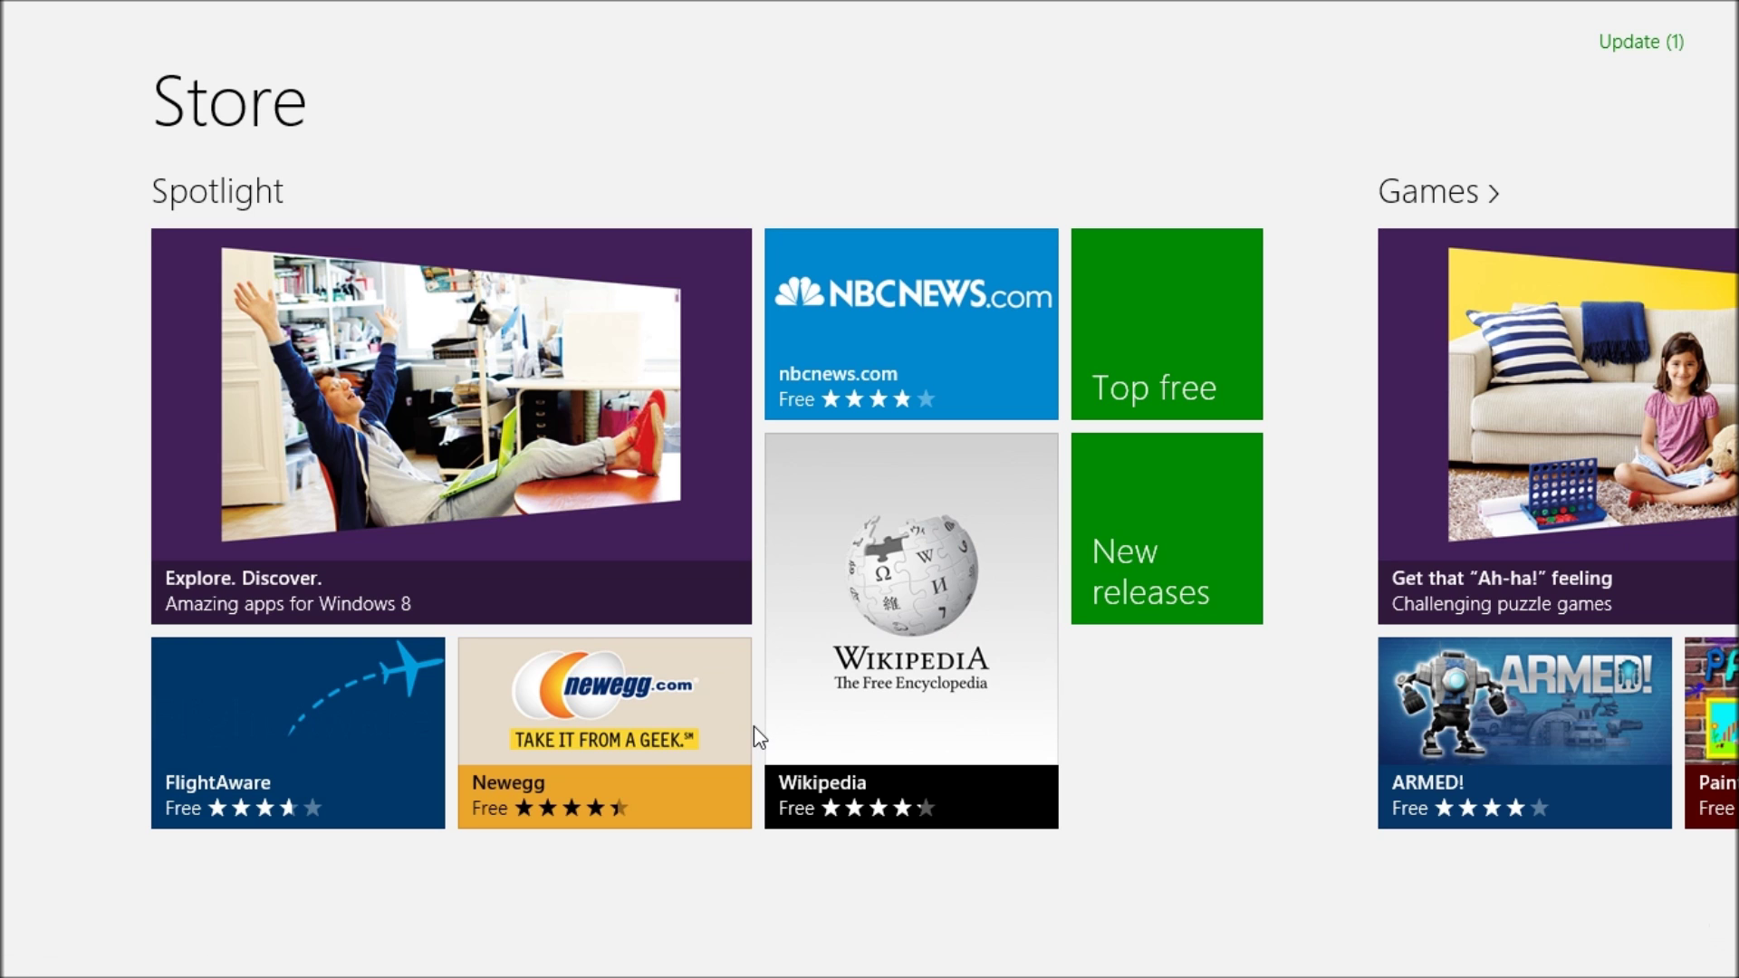
scroll(659, 745, "down", 5)
scroll(658, 745, "down", 6)
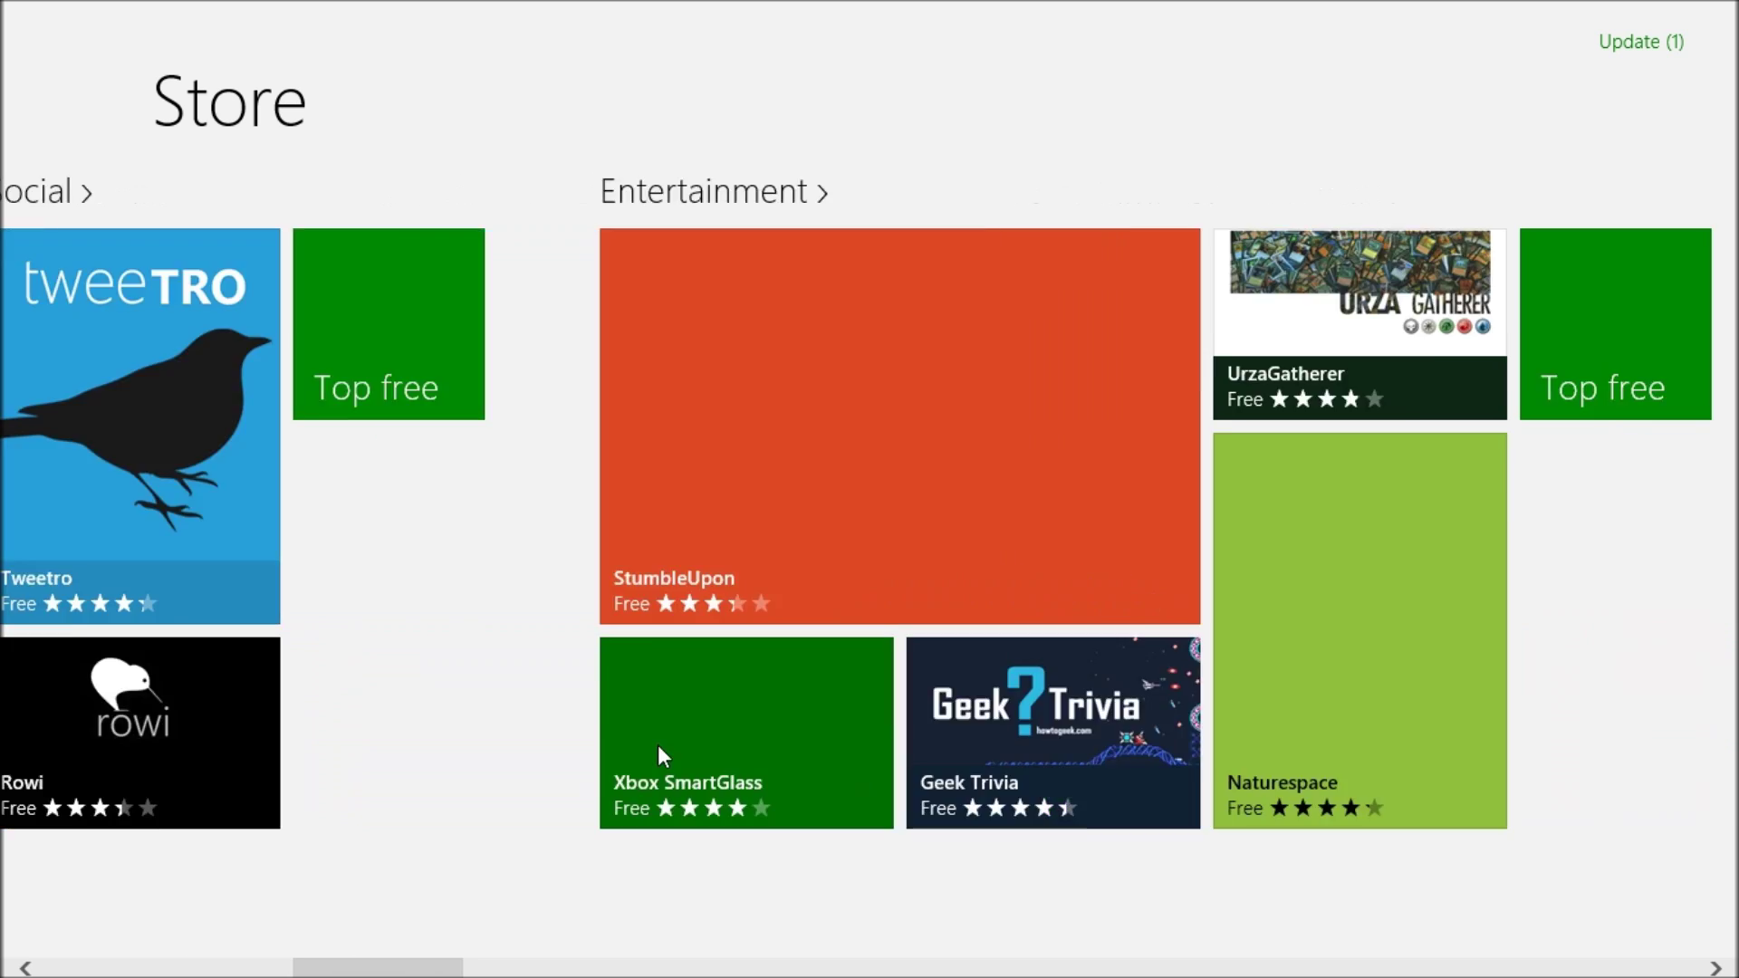
scroll(657, 747, "up", 10)
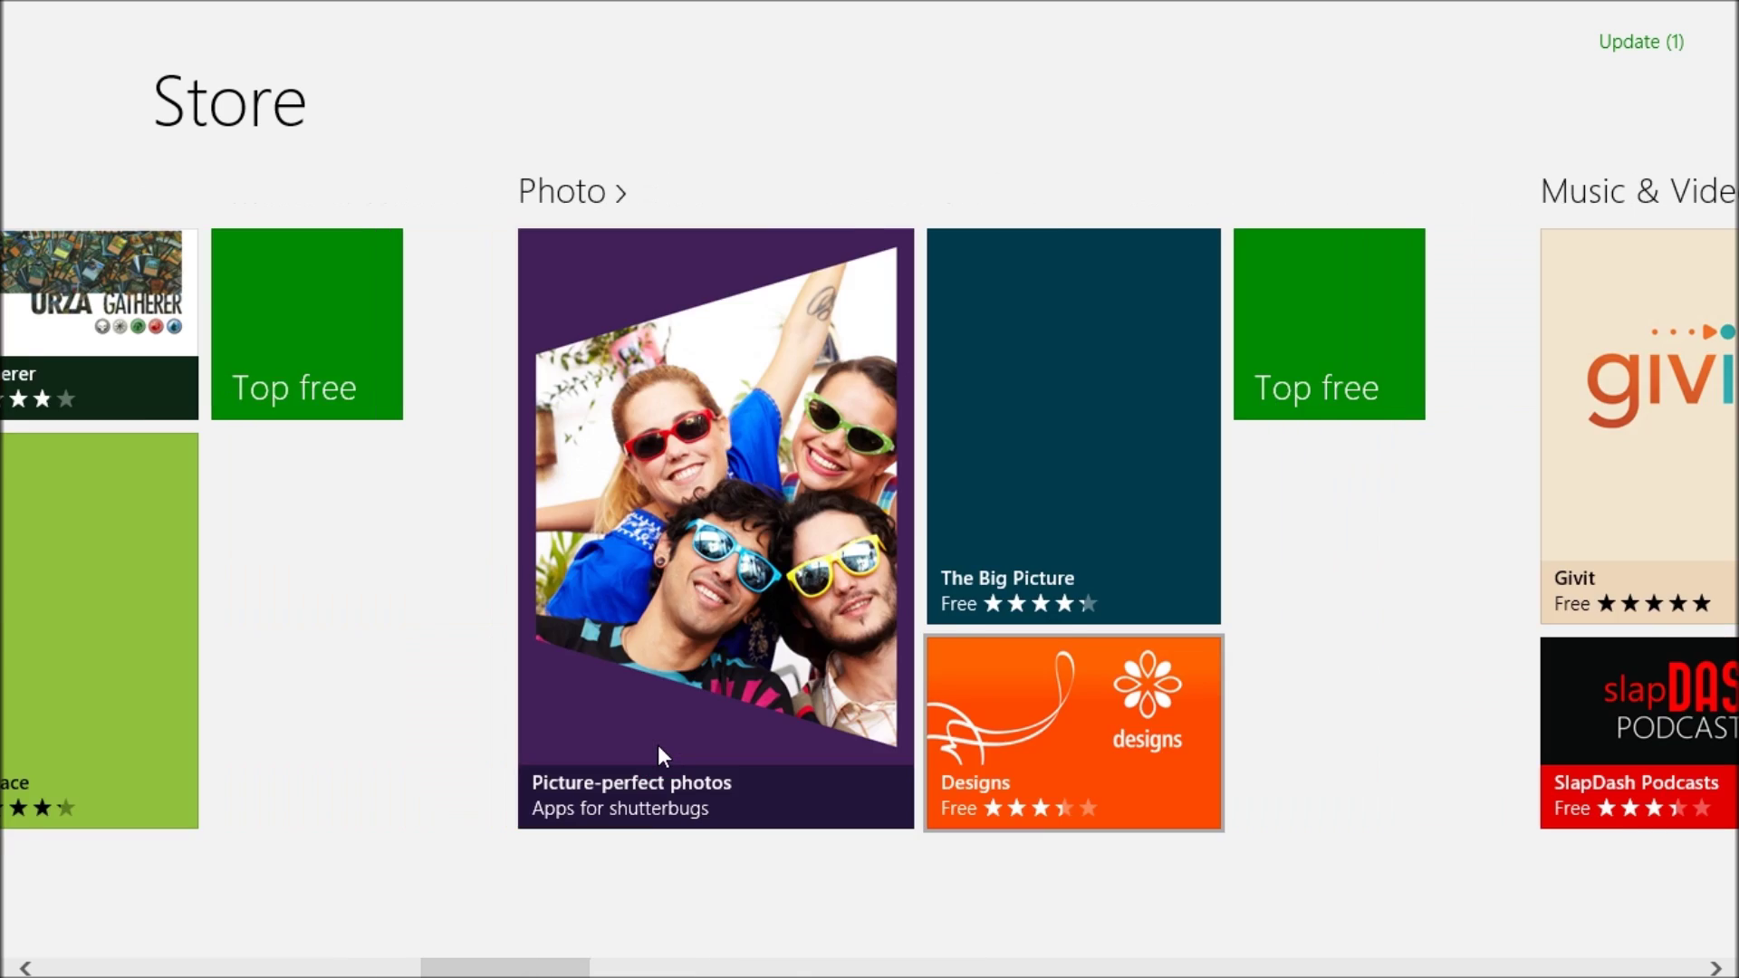
scroll(659, 744, "up", 4)
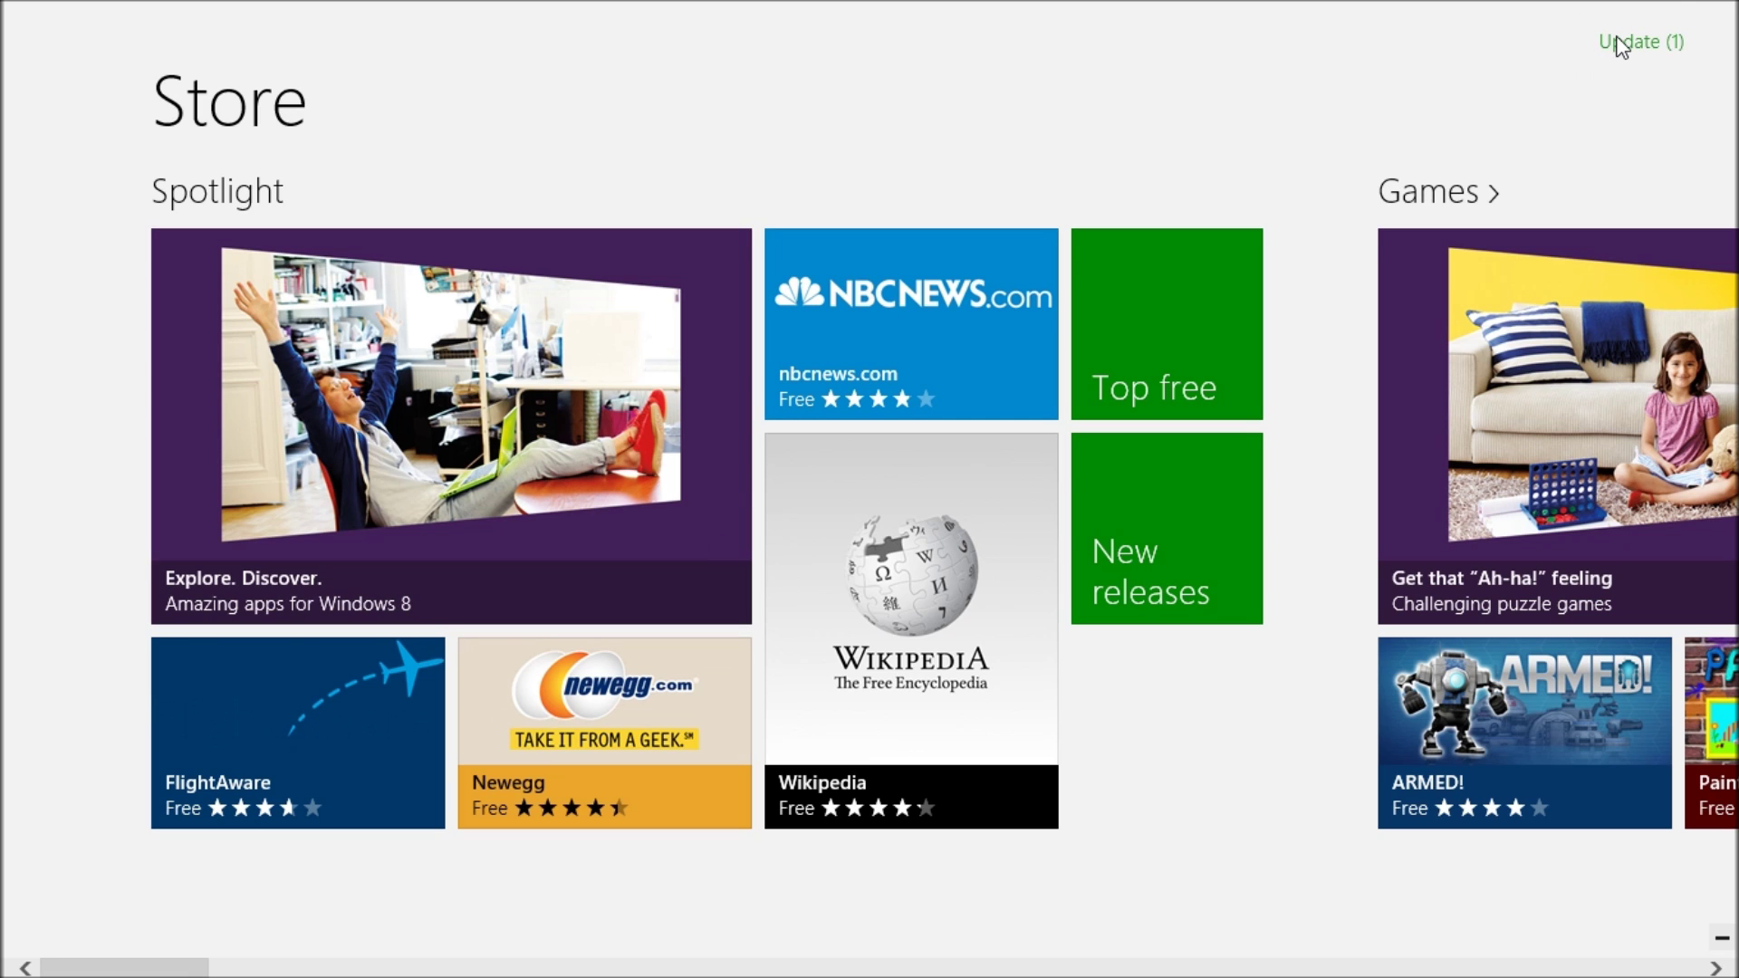
mouse_move(1, 976)
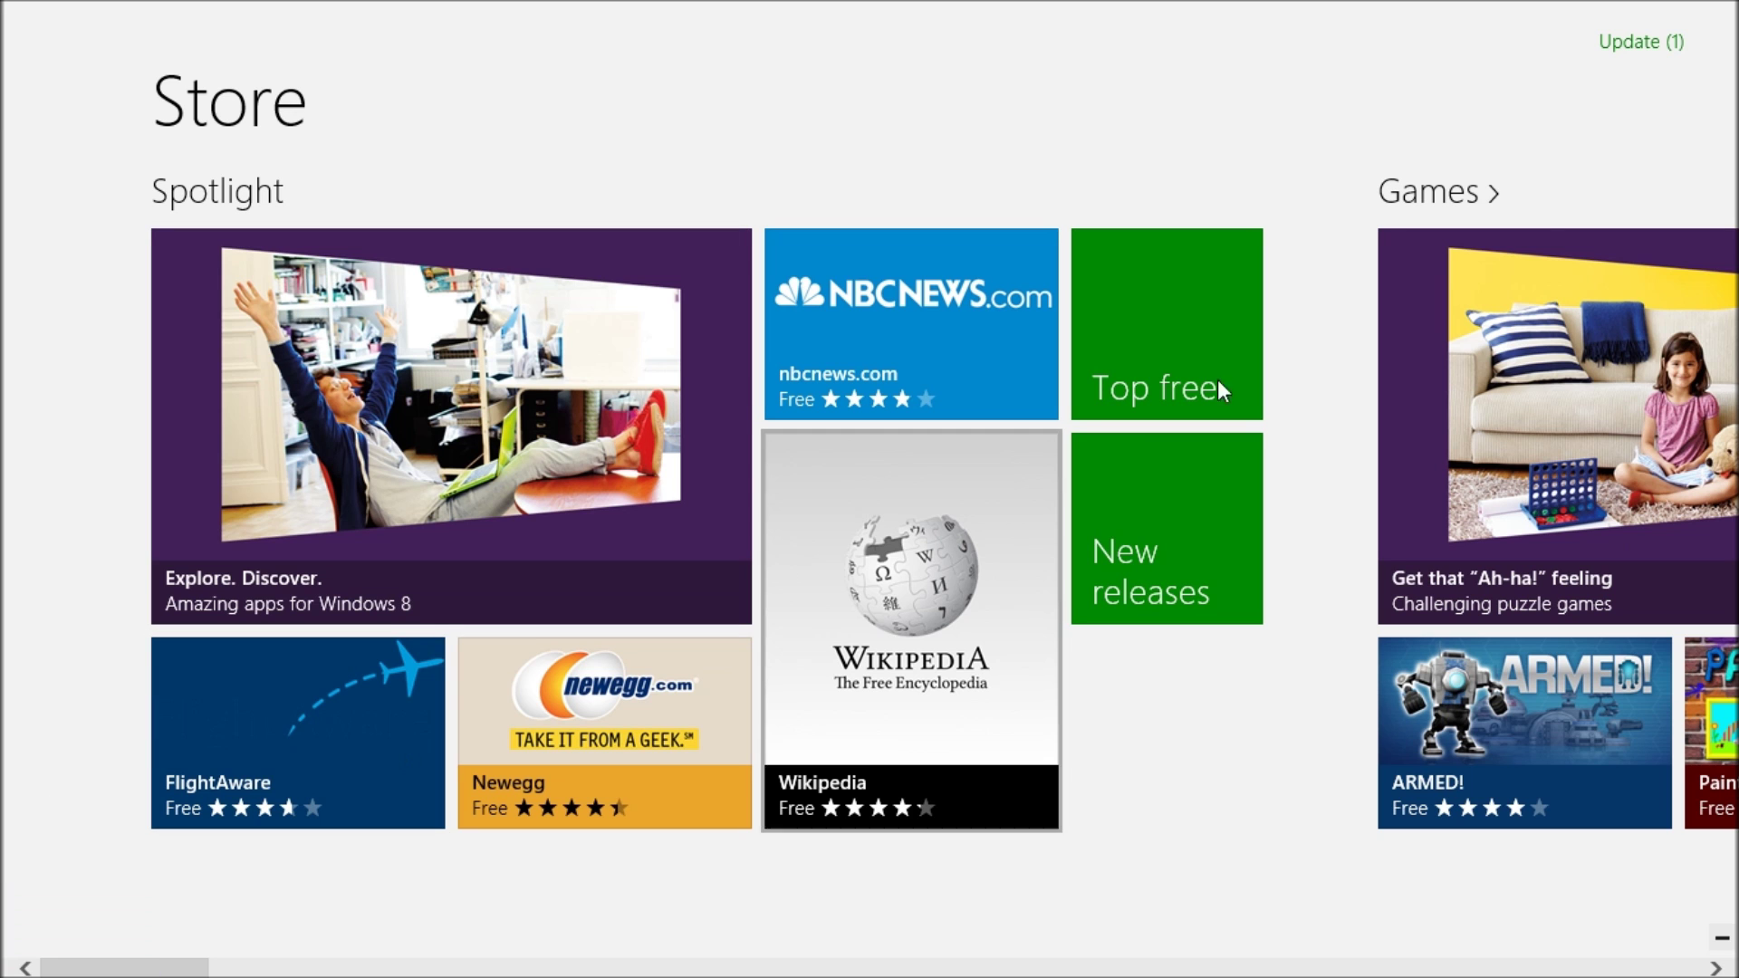
left_click(117, 915)
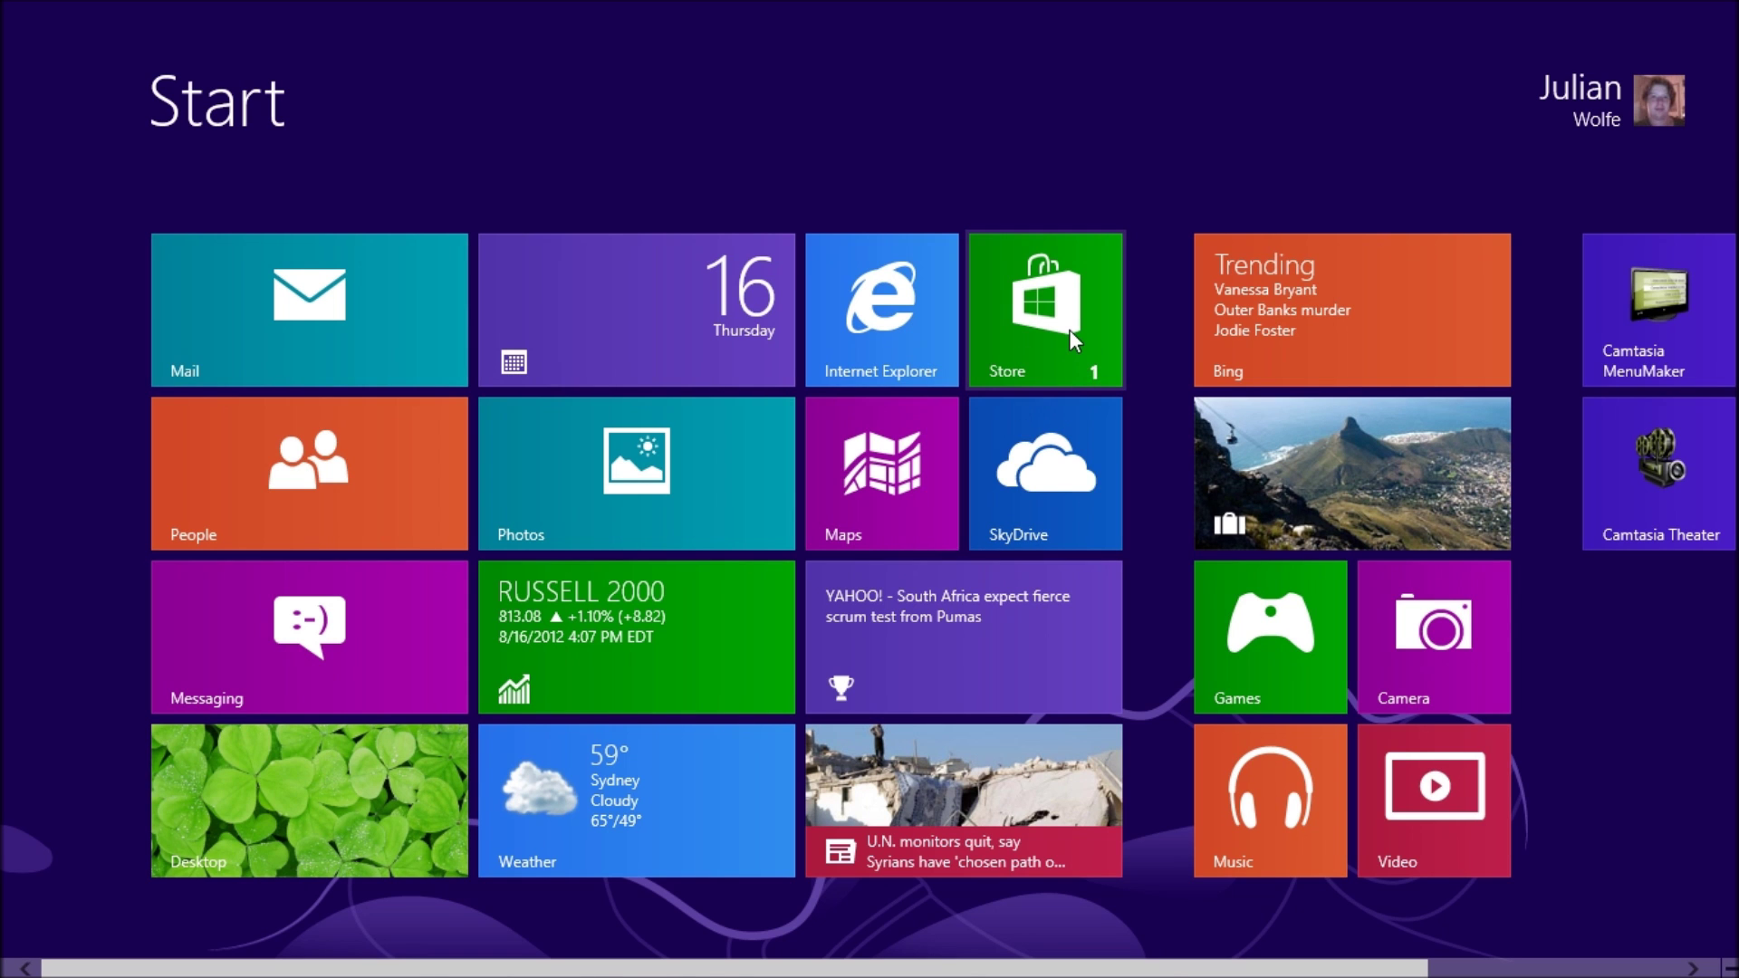
left_click(1068, 331)
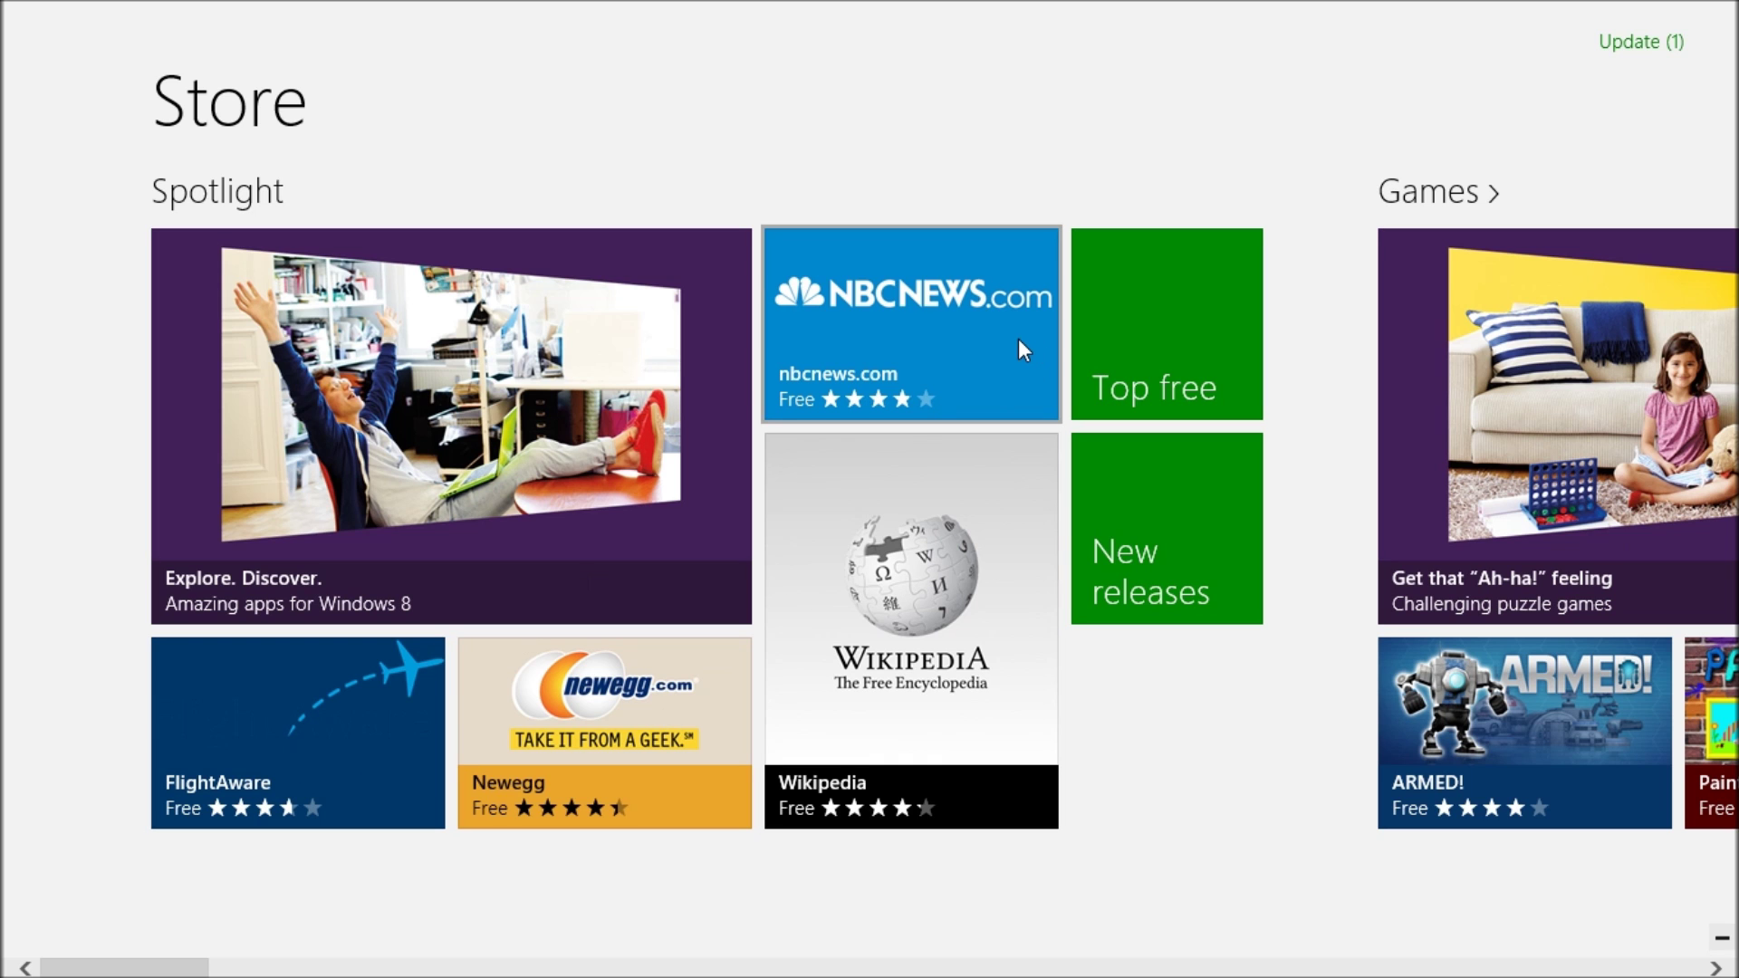
Step: Scroll the Store hub right until Finance, Productivity and Tools appear with SigFig Portfolio and OneNote
scroll(975, 762, "down", 3)
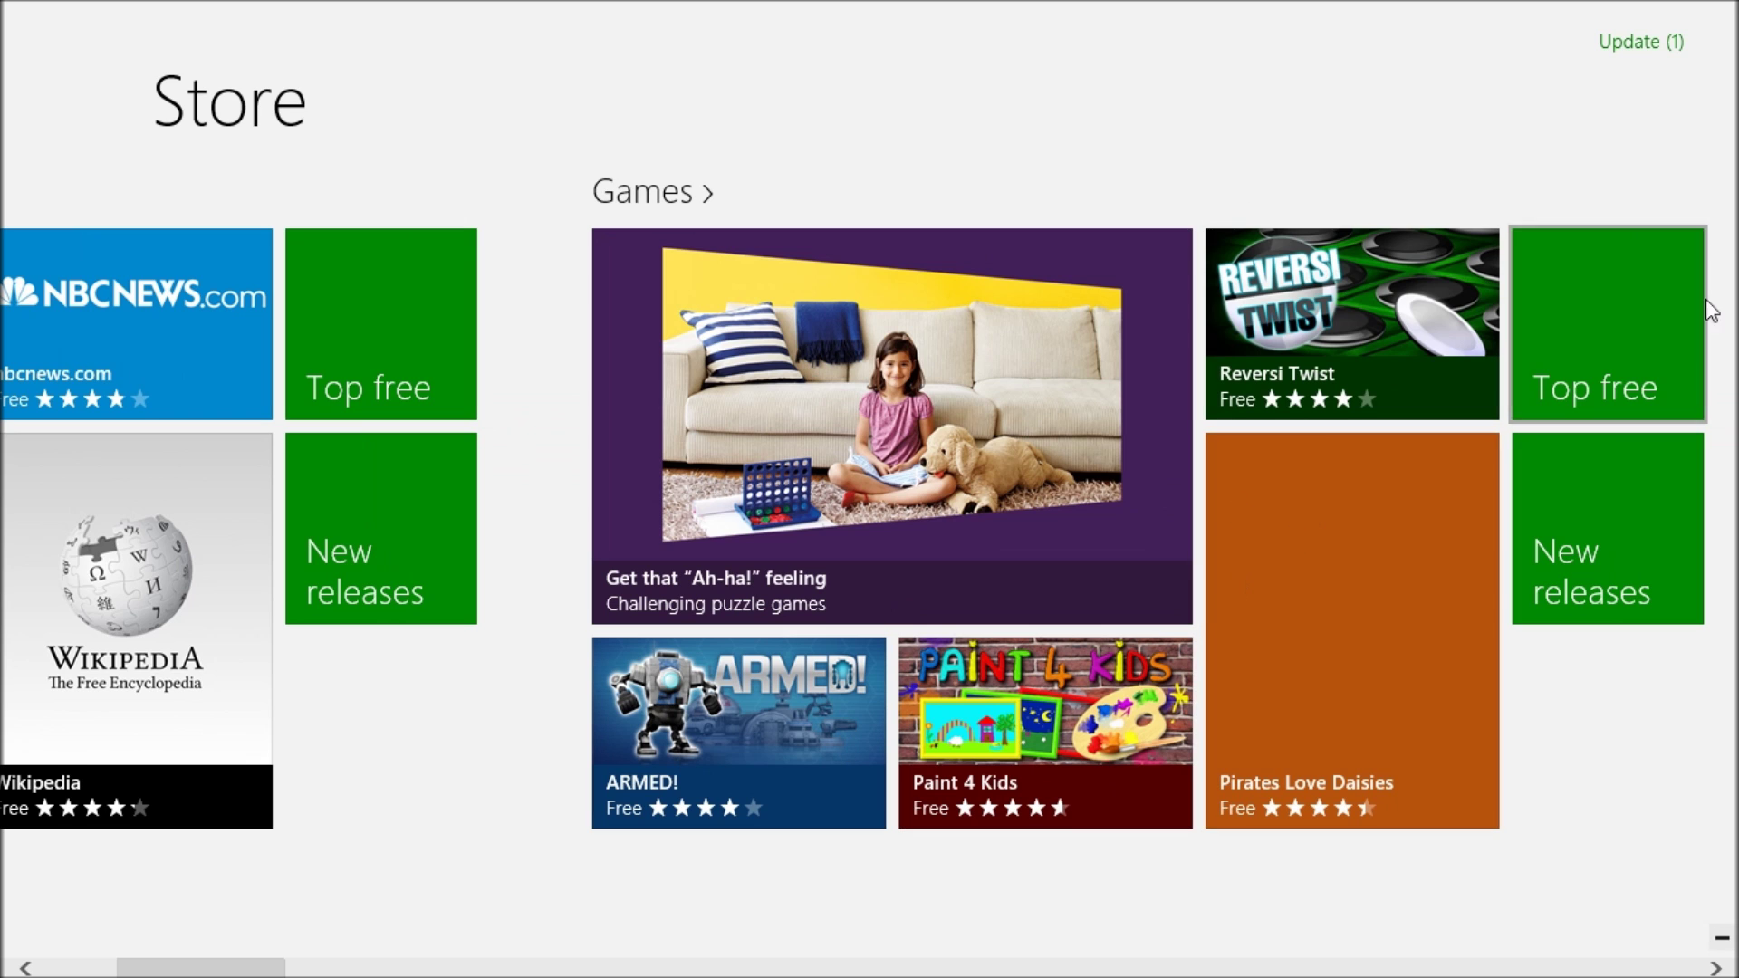
scroll(956, 602, "down", 5)
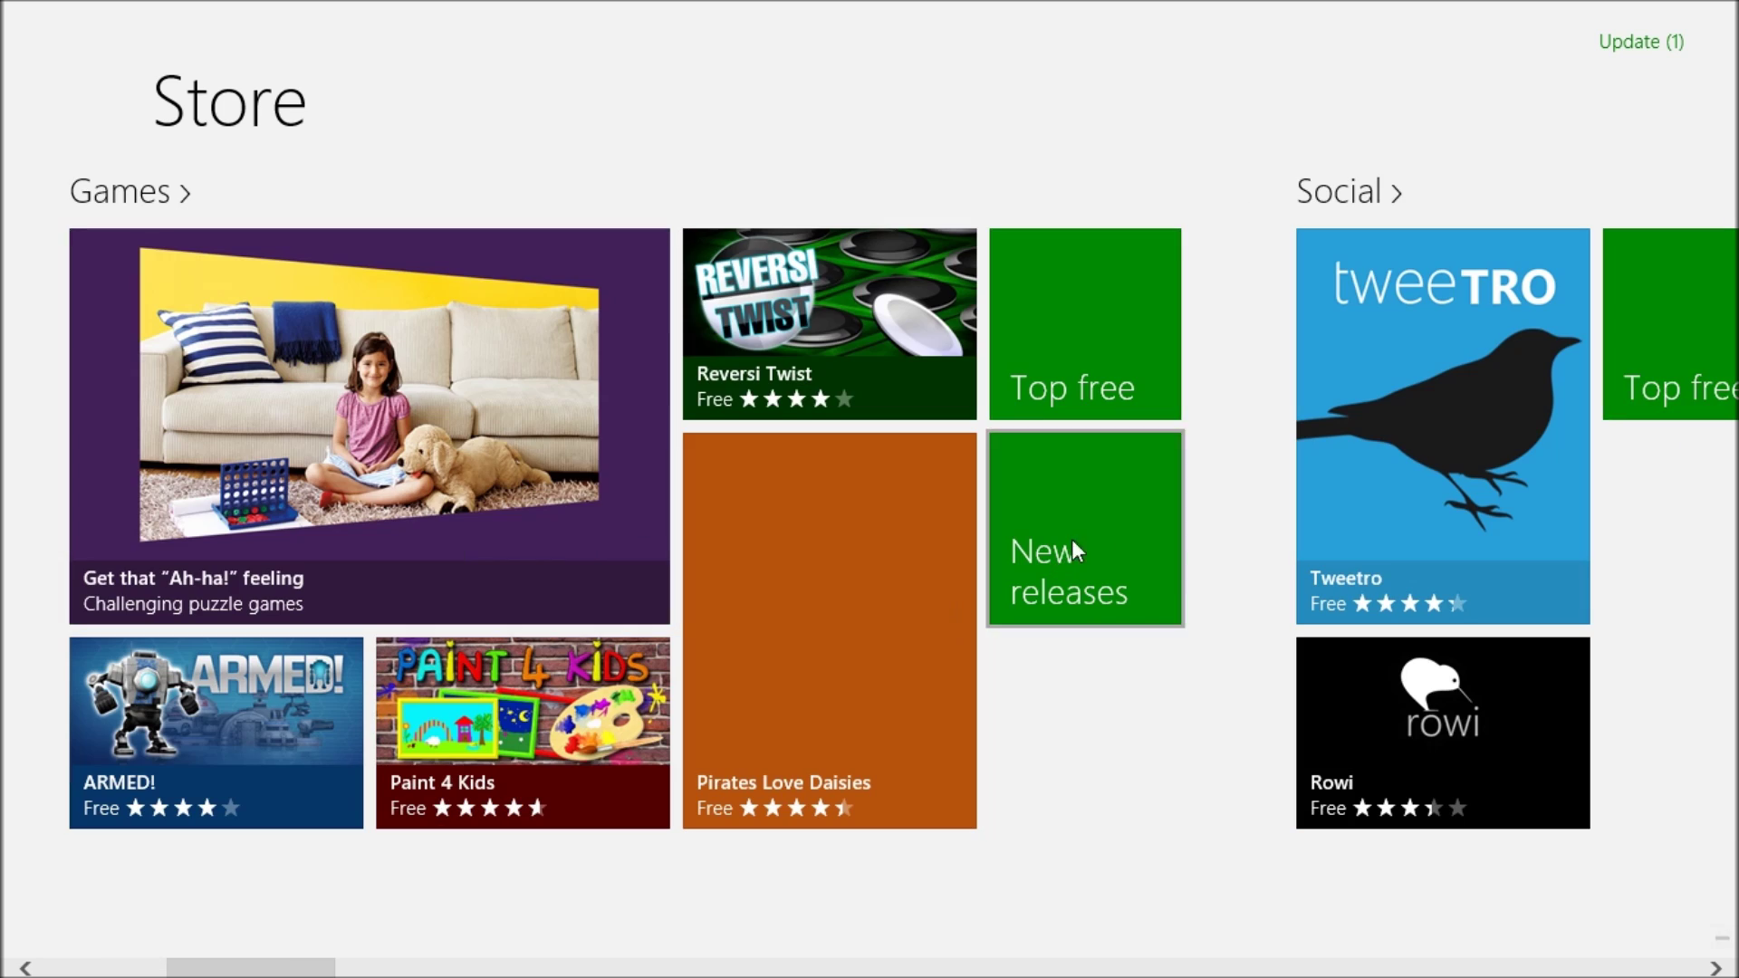
scroll(557, 667, "down", 3)
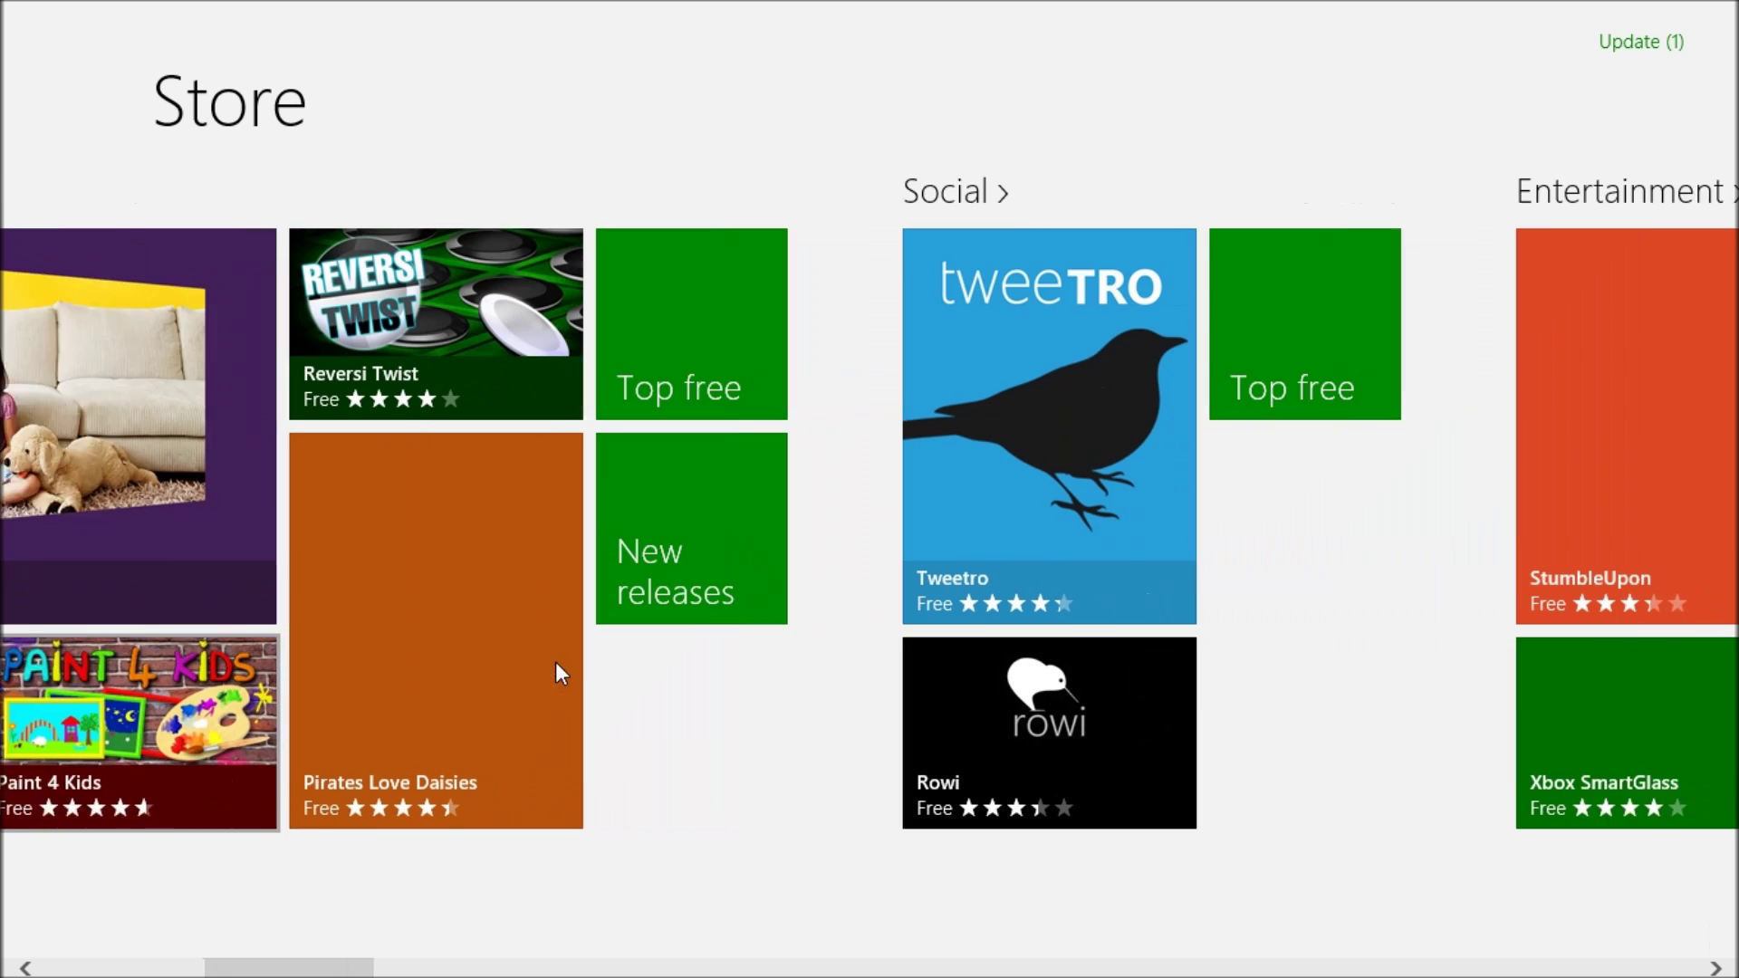
scroll(557, 662, "down", 1)
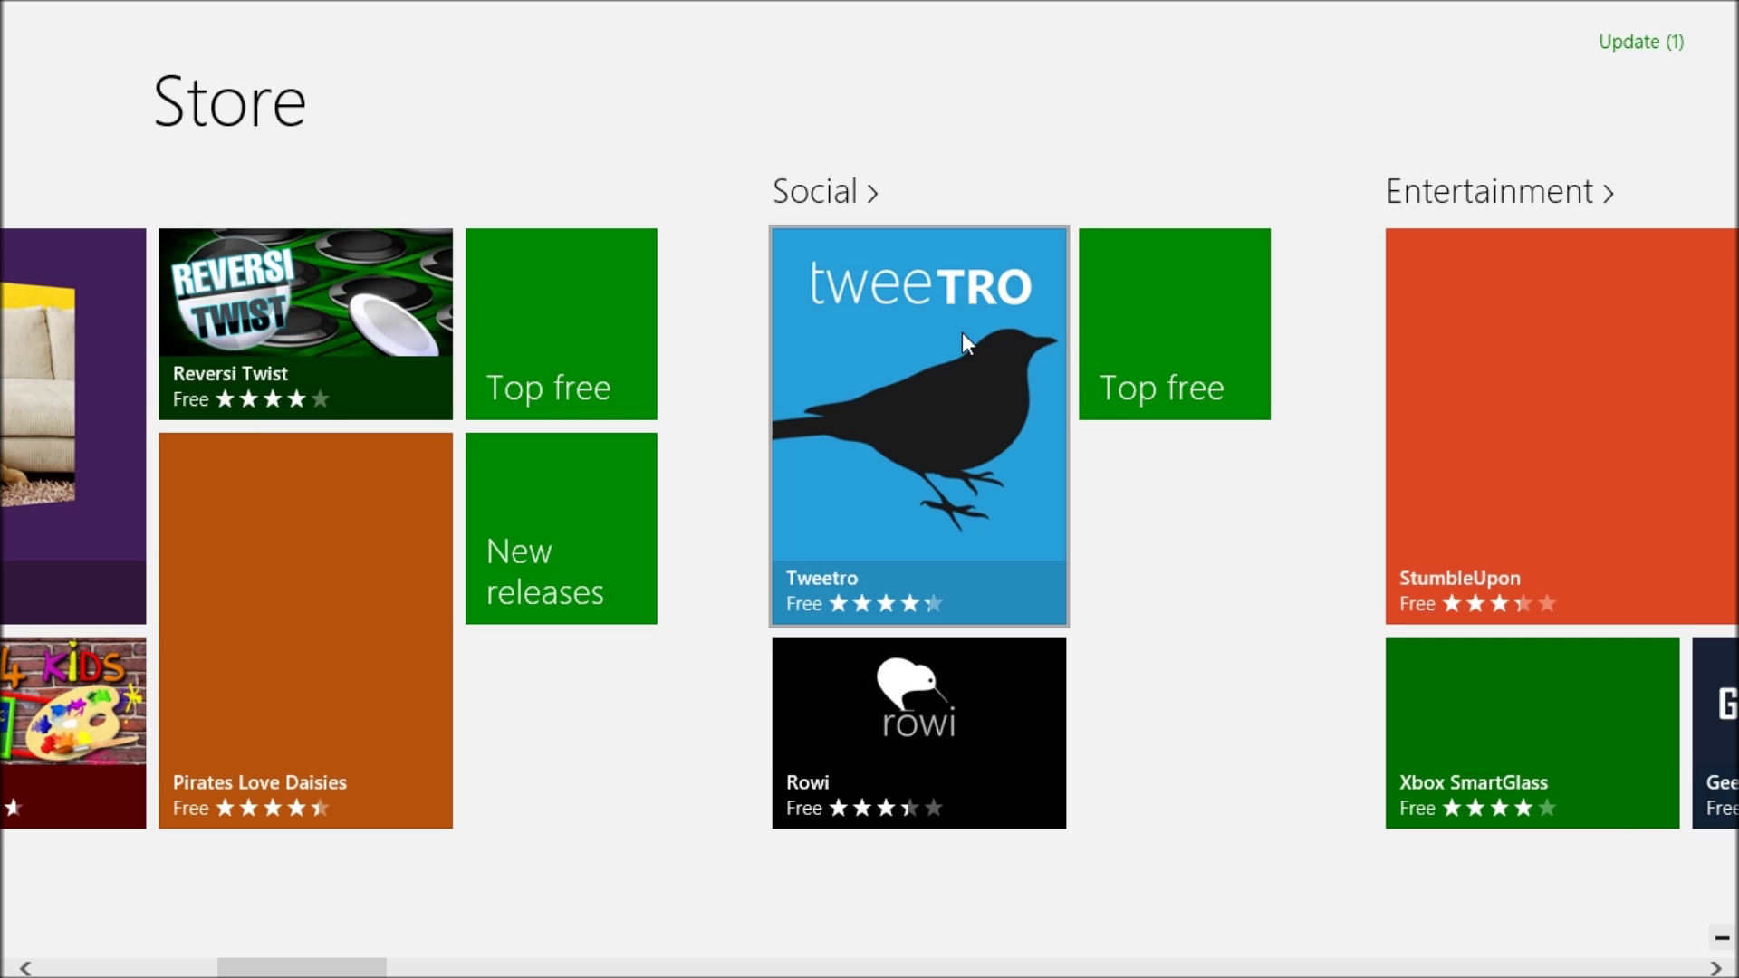
scroll(962, 333, "down", 6)
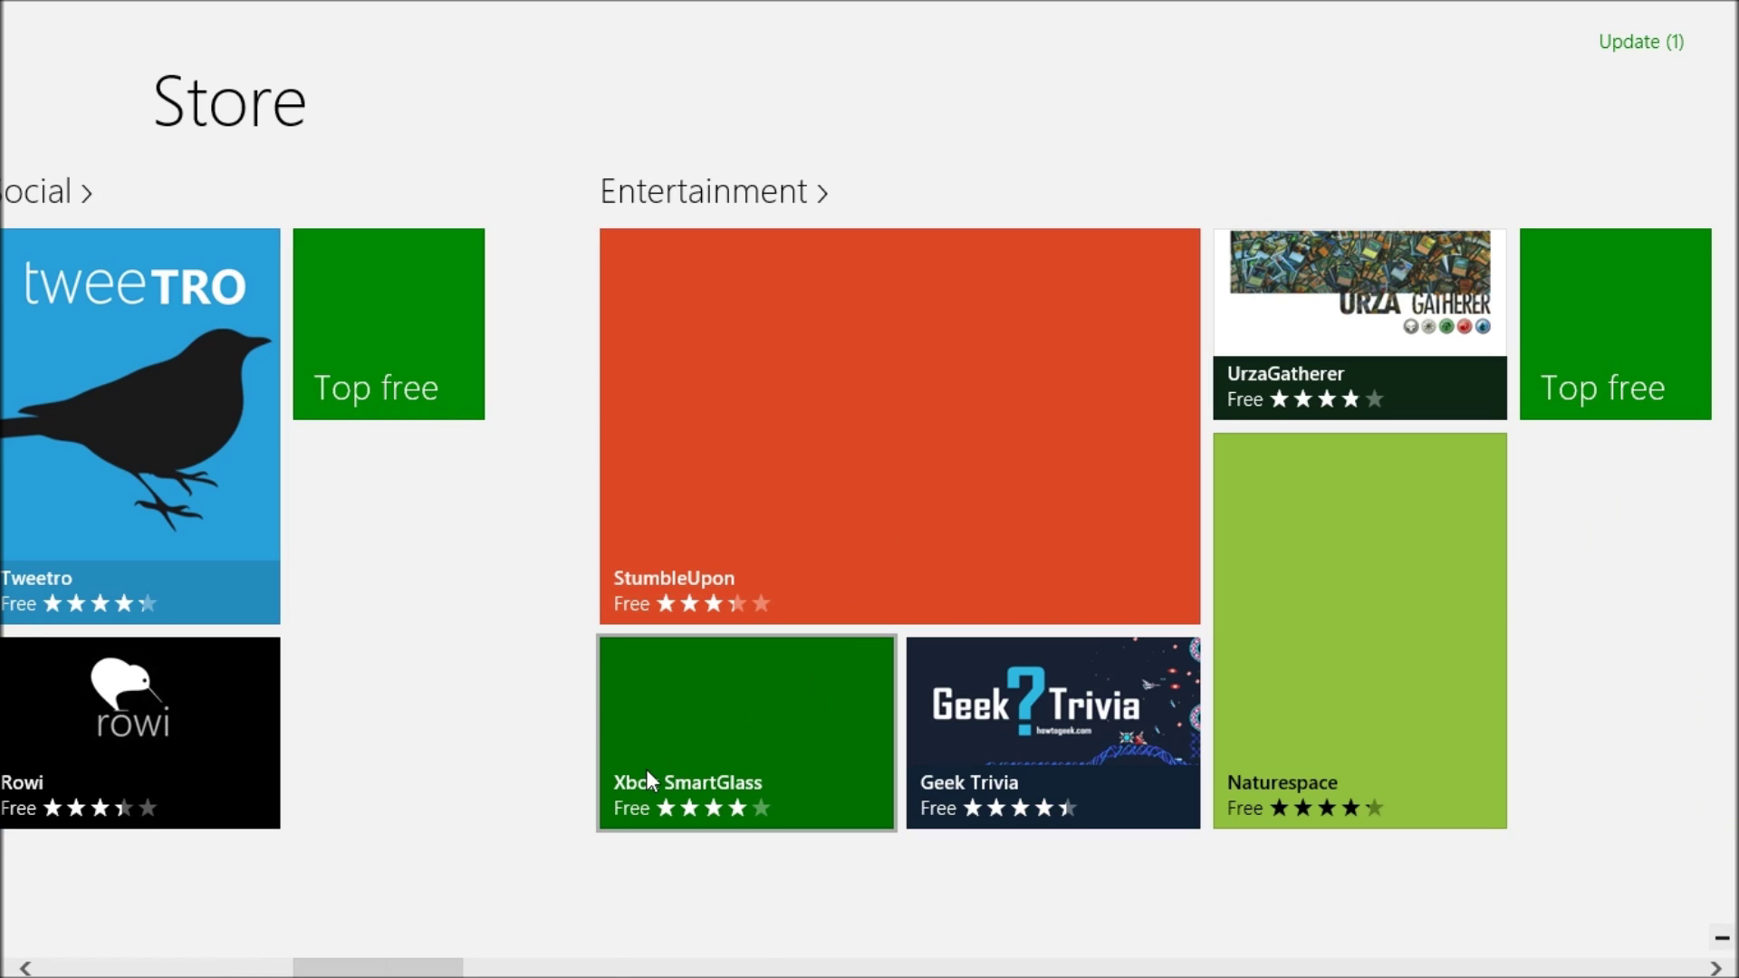
scroll(645, 770, "down", 10)
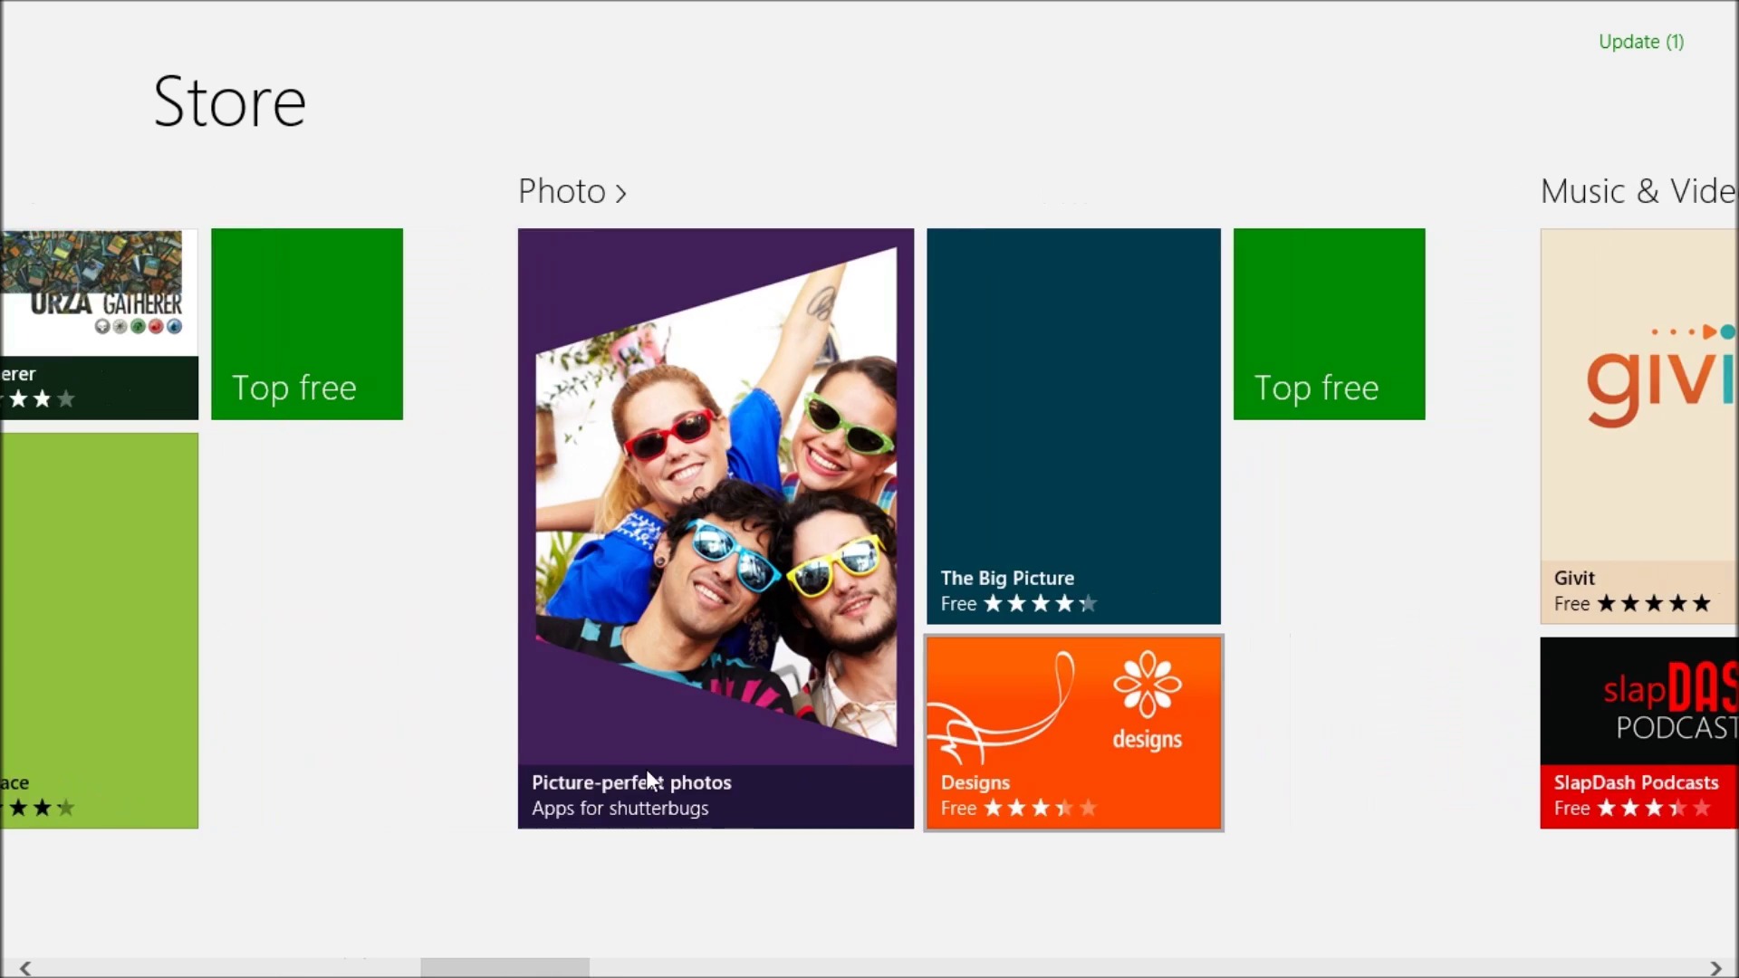
scroll(645, 769, "down", 2)
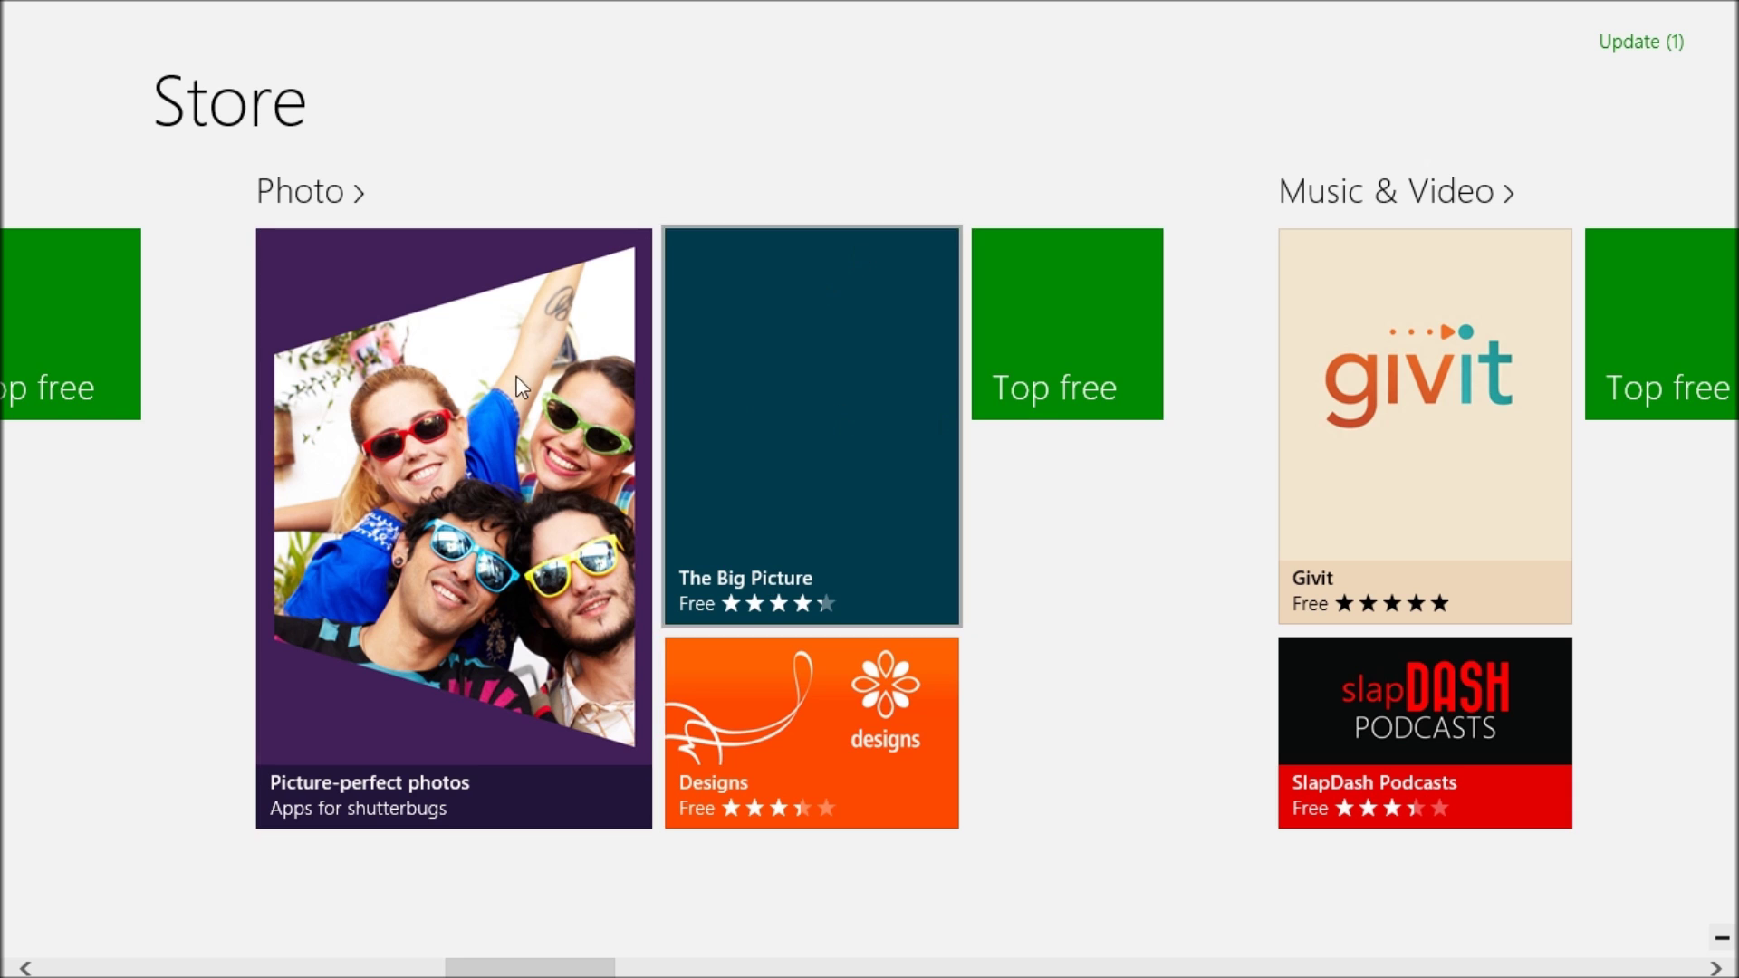
scroll(258, 602, "down", 8)
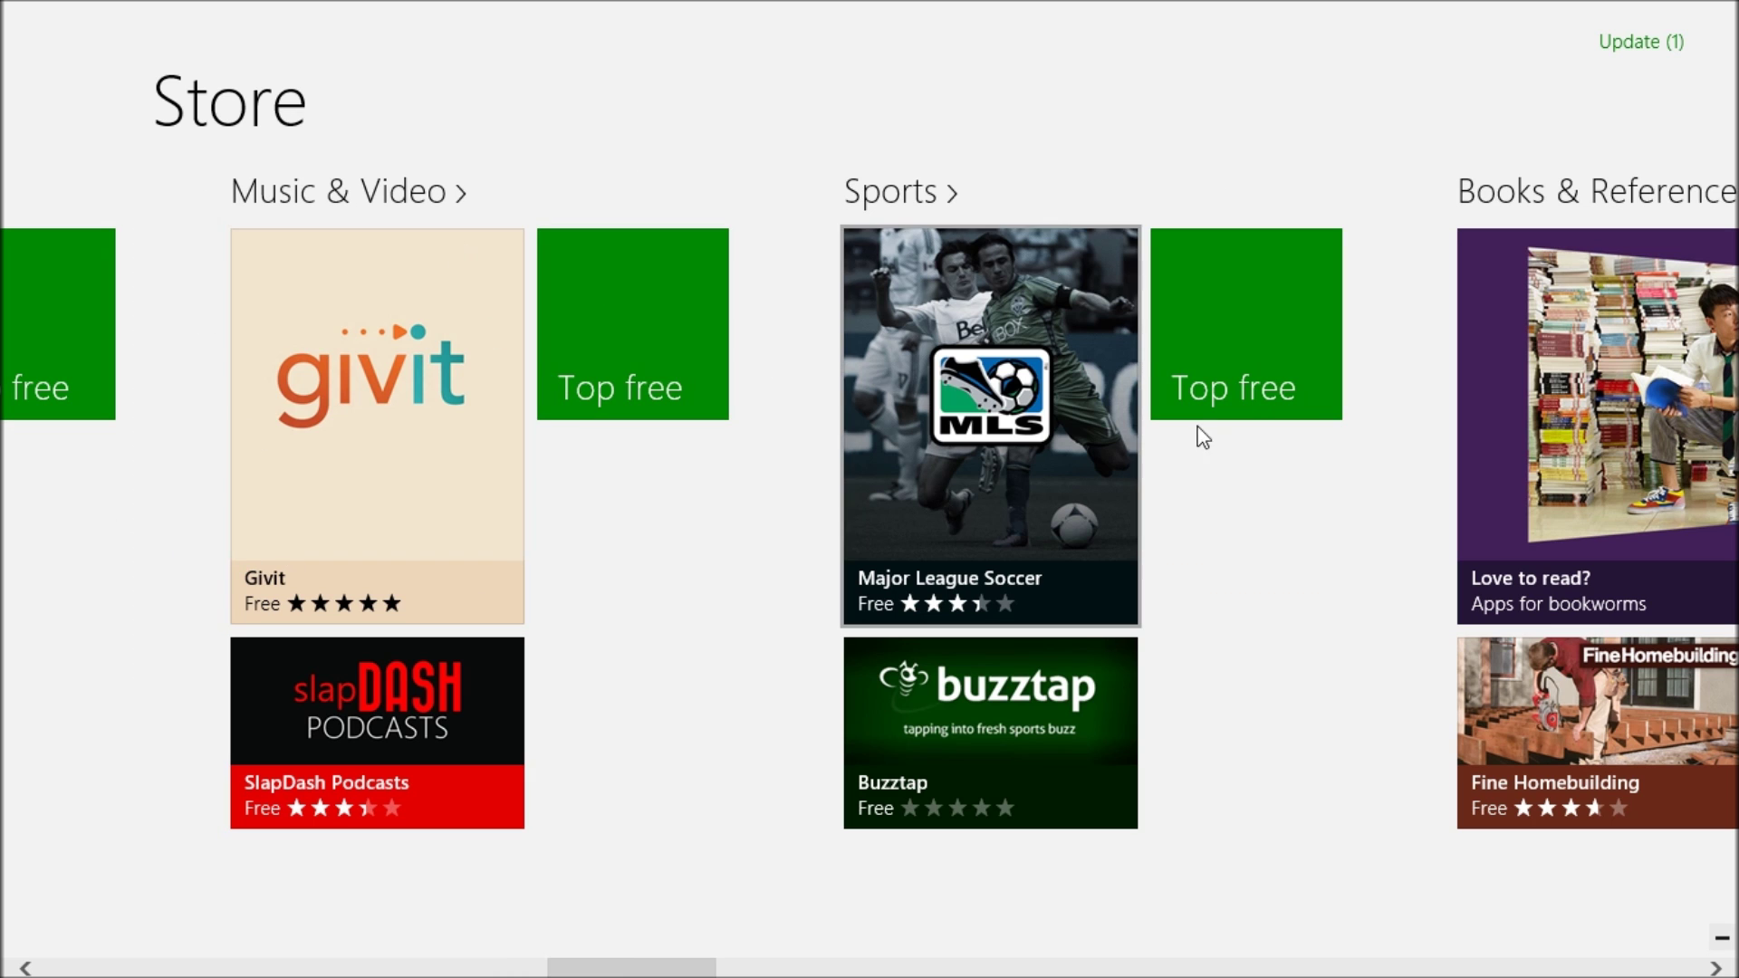
scroll(1072, 528, "down", 6)
scroll(1035, 632, "down", 8)
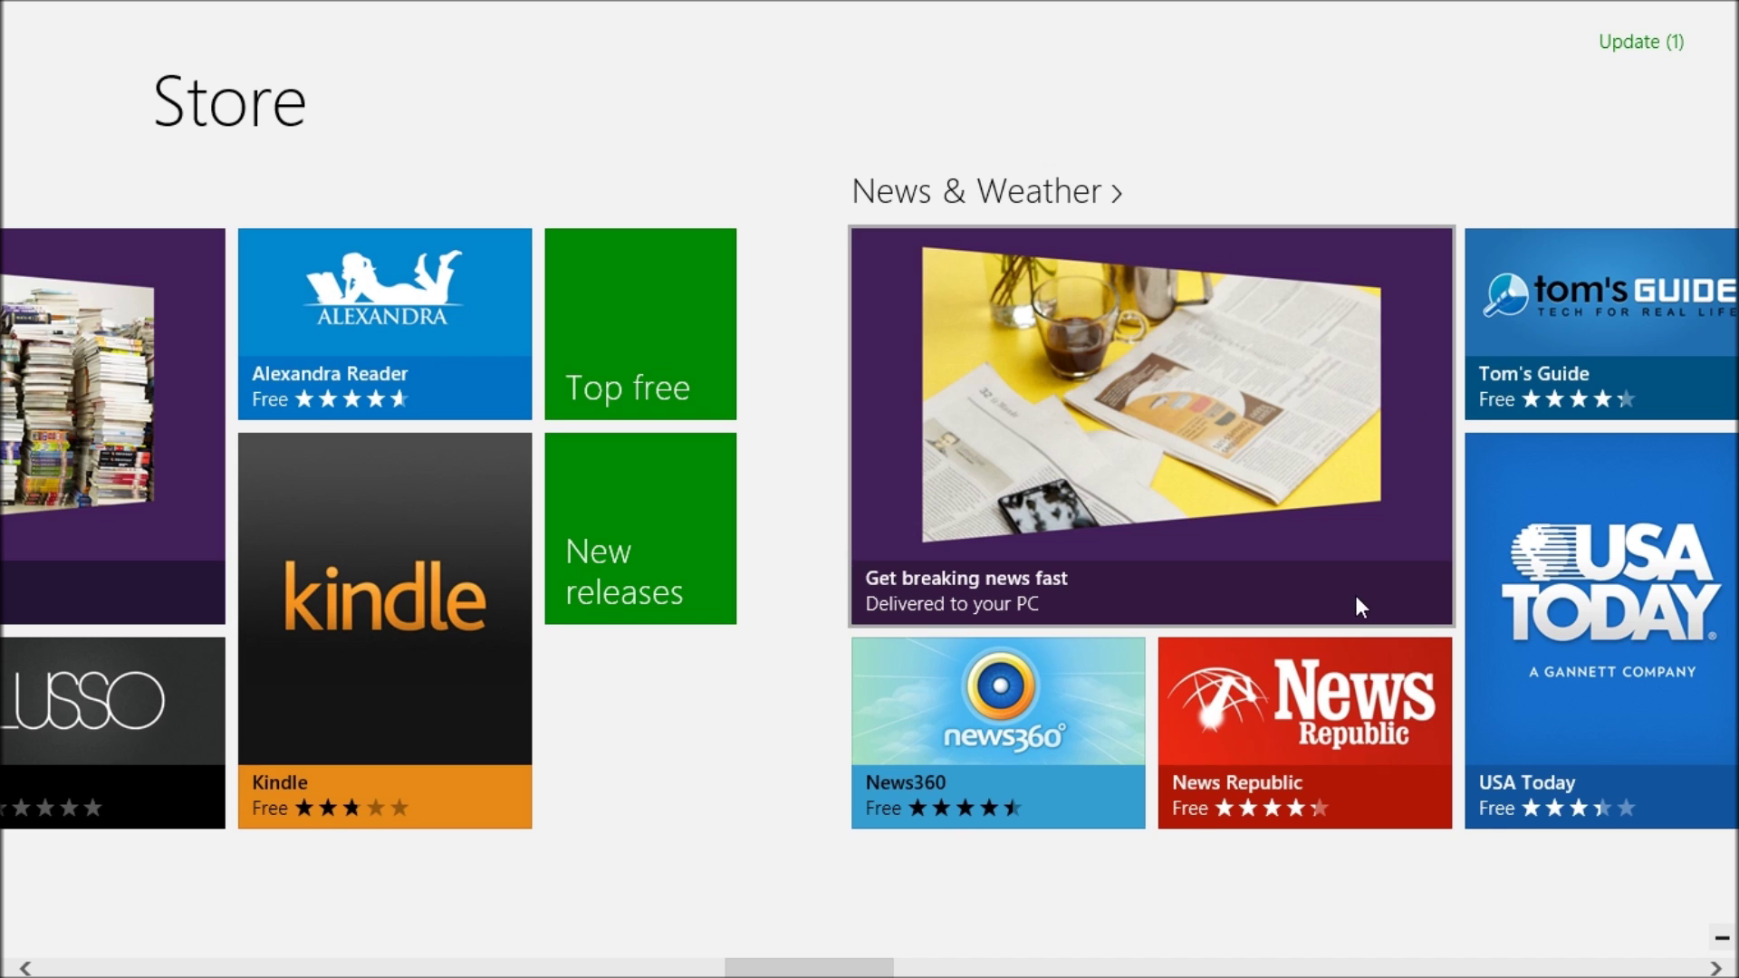
scroll(1356, 599, "down", 2)
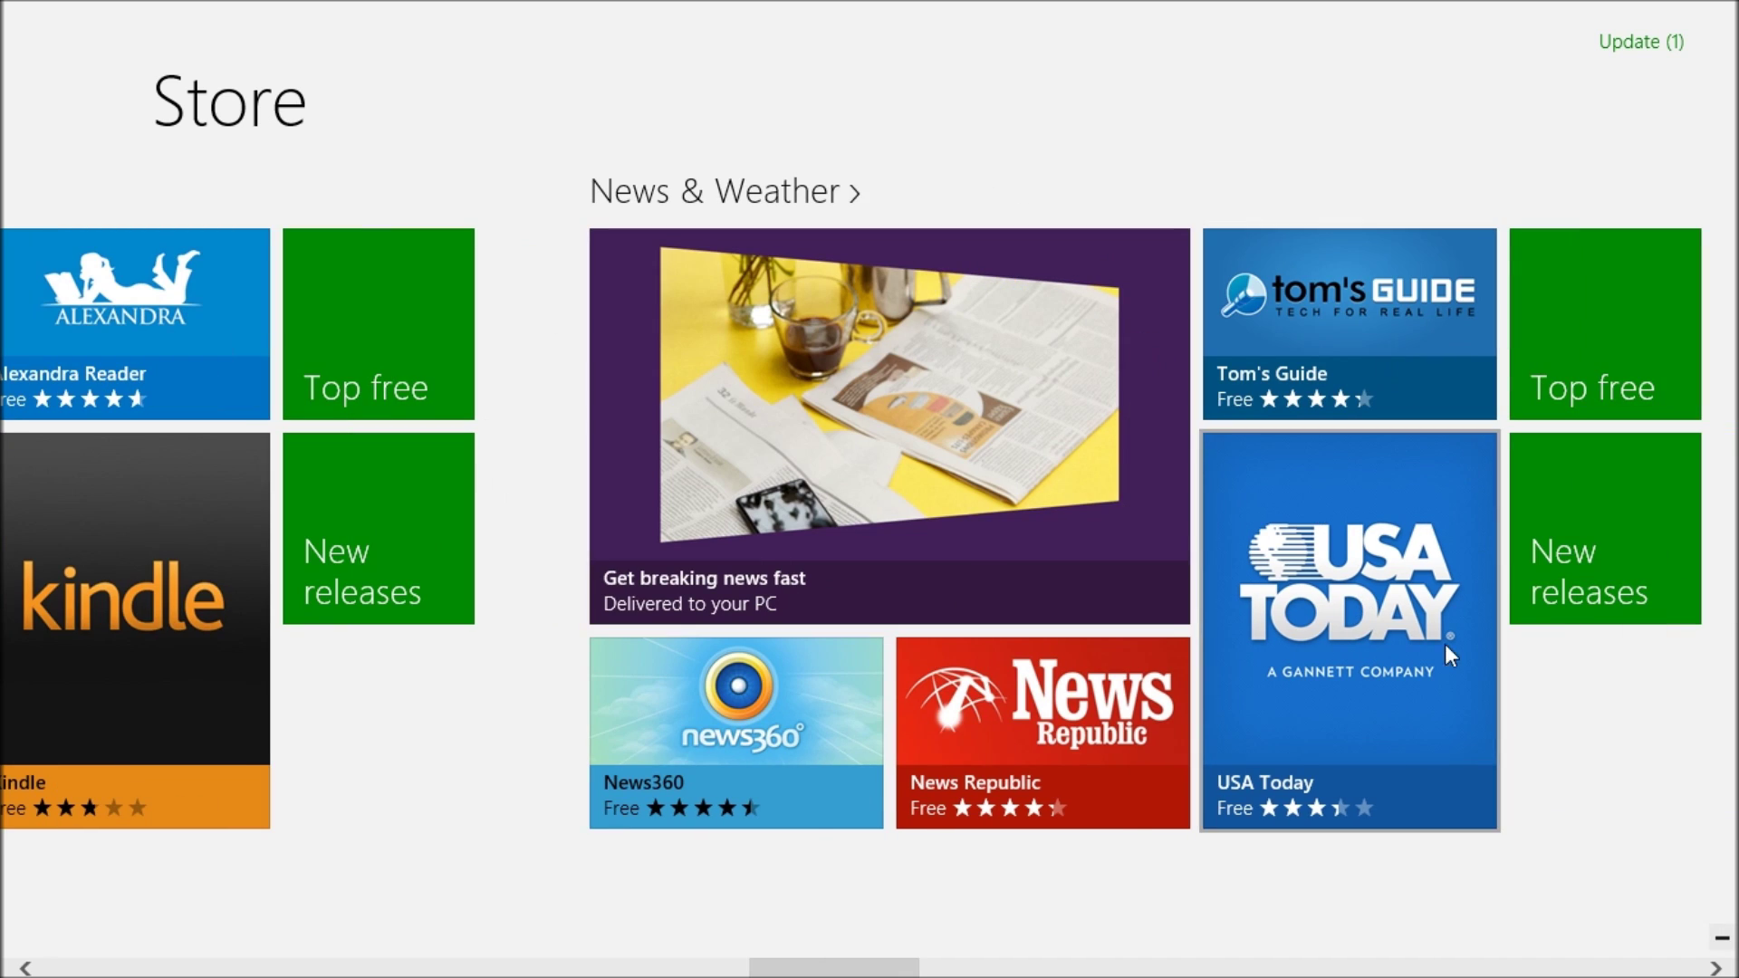
scroll(1366, 708, "down", 4)
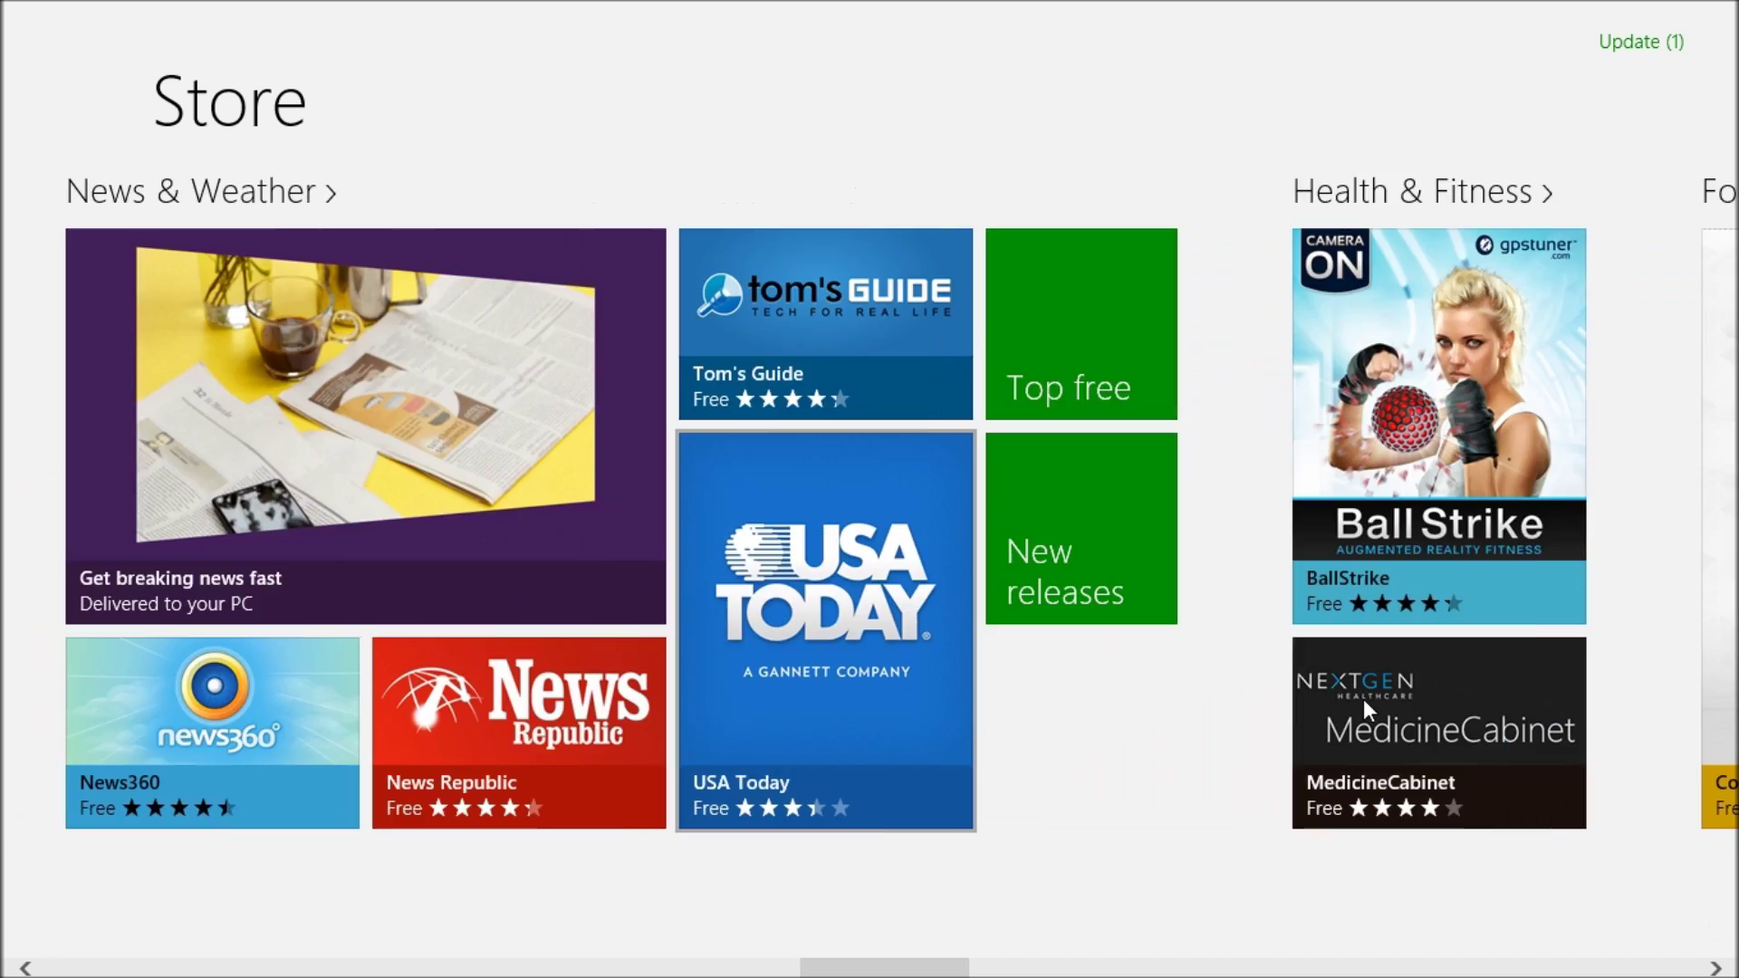
scroll(1364, 701, "down", 2)
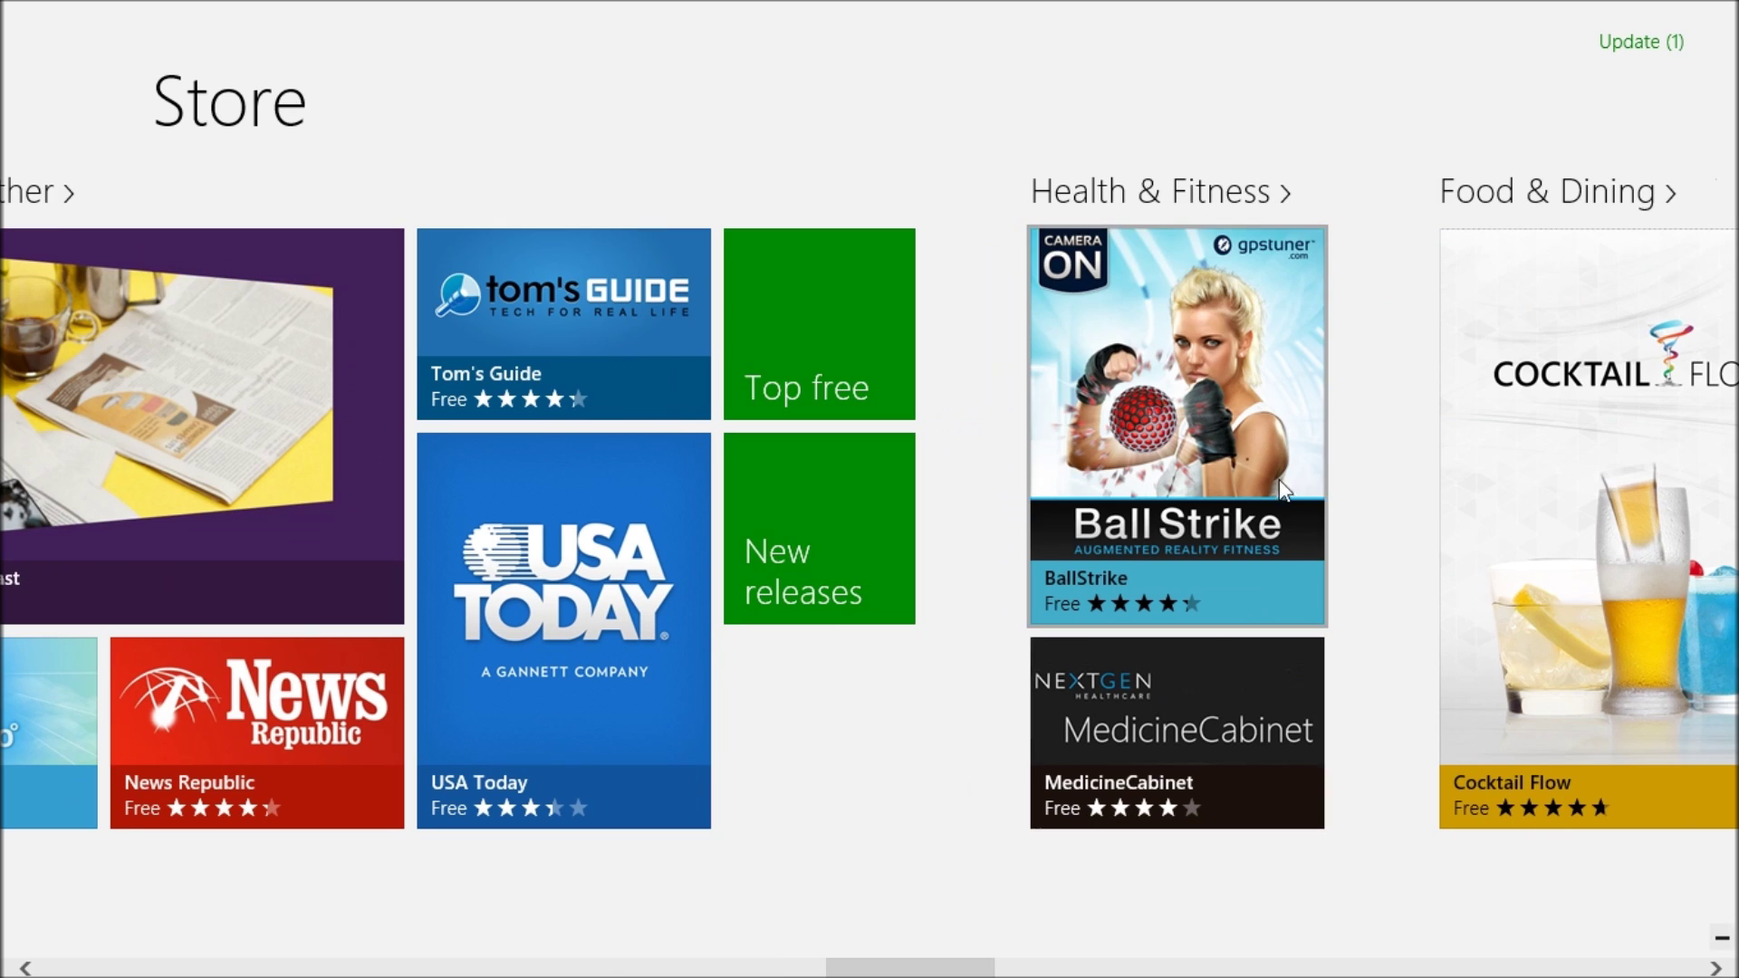
scroll(1284, 490, "down", 2)
scroll(1382, 630, "down", 3)
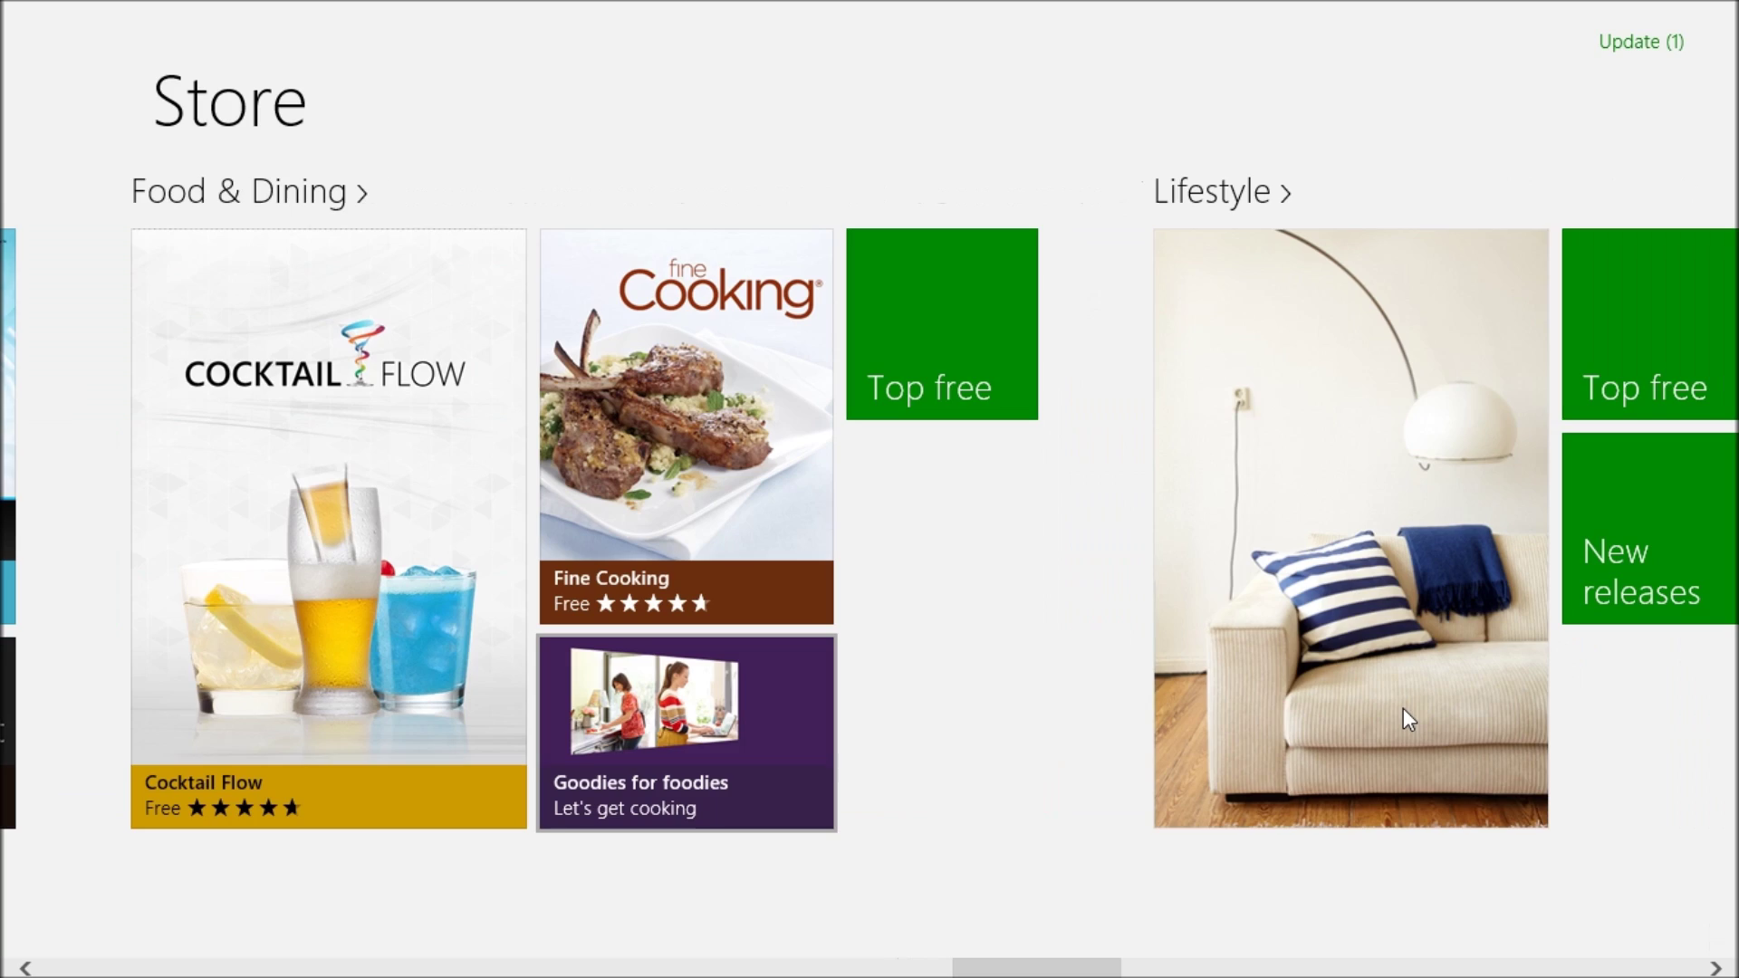
scroll(1256, 703, "down", 2)
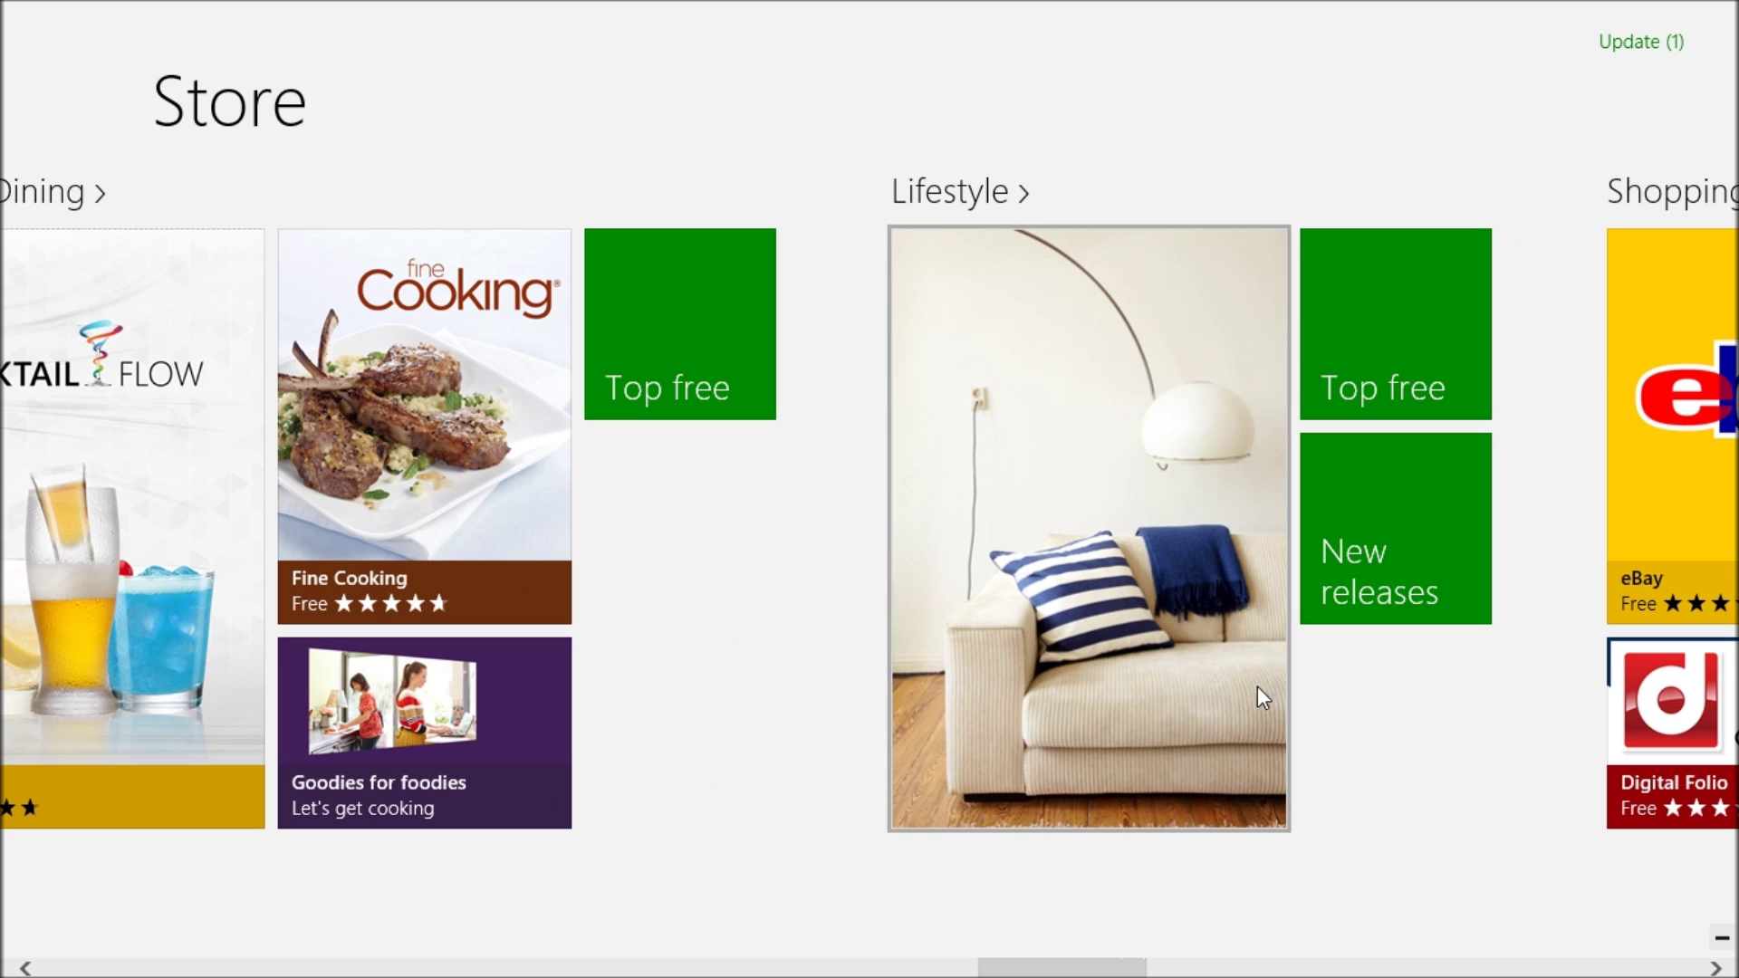
scroll(1258, 686, "down", 3)
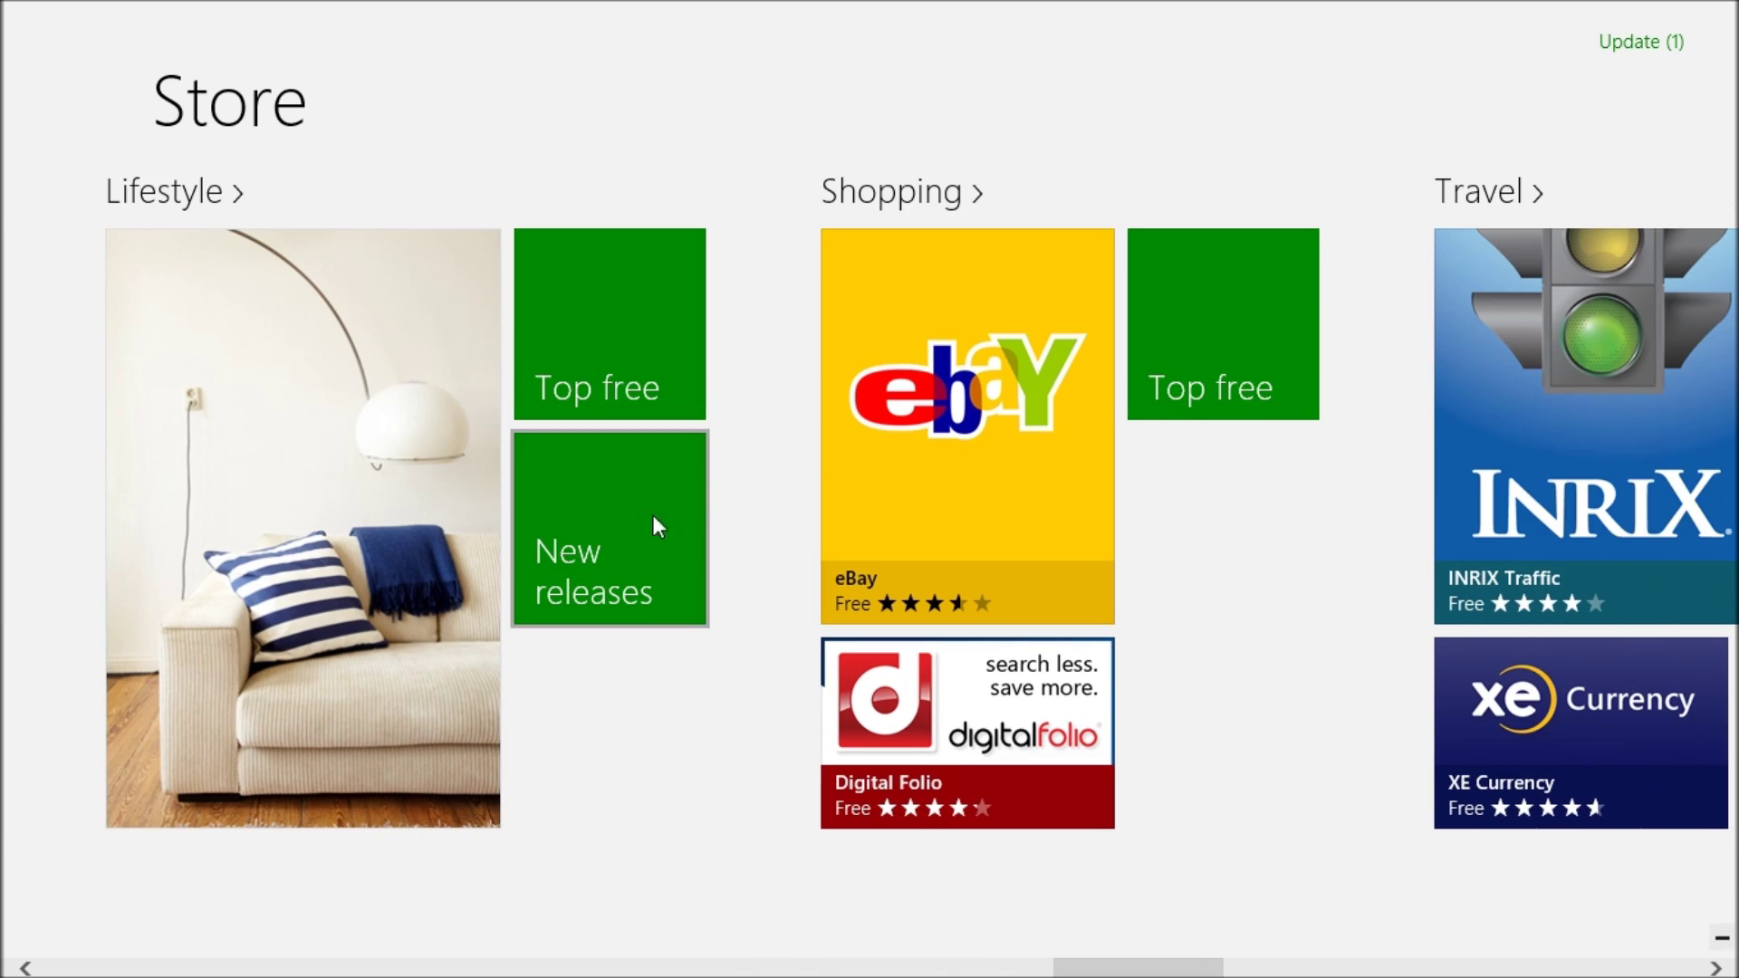
scroll(617, 548, "down", 1)
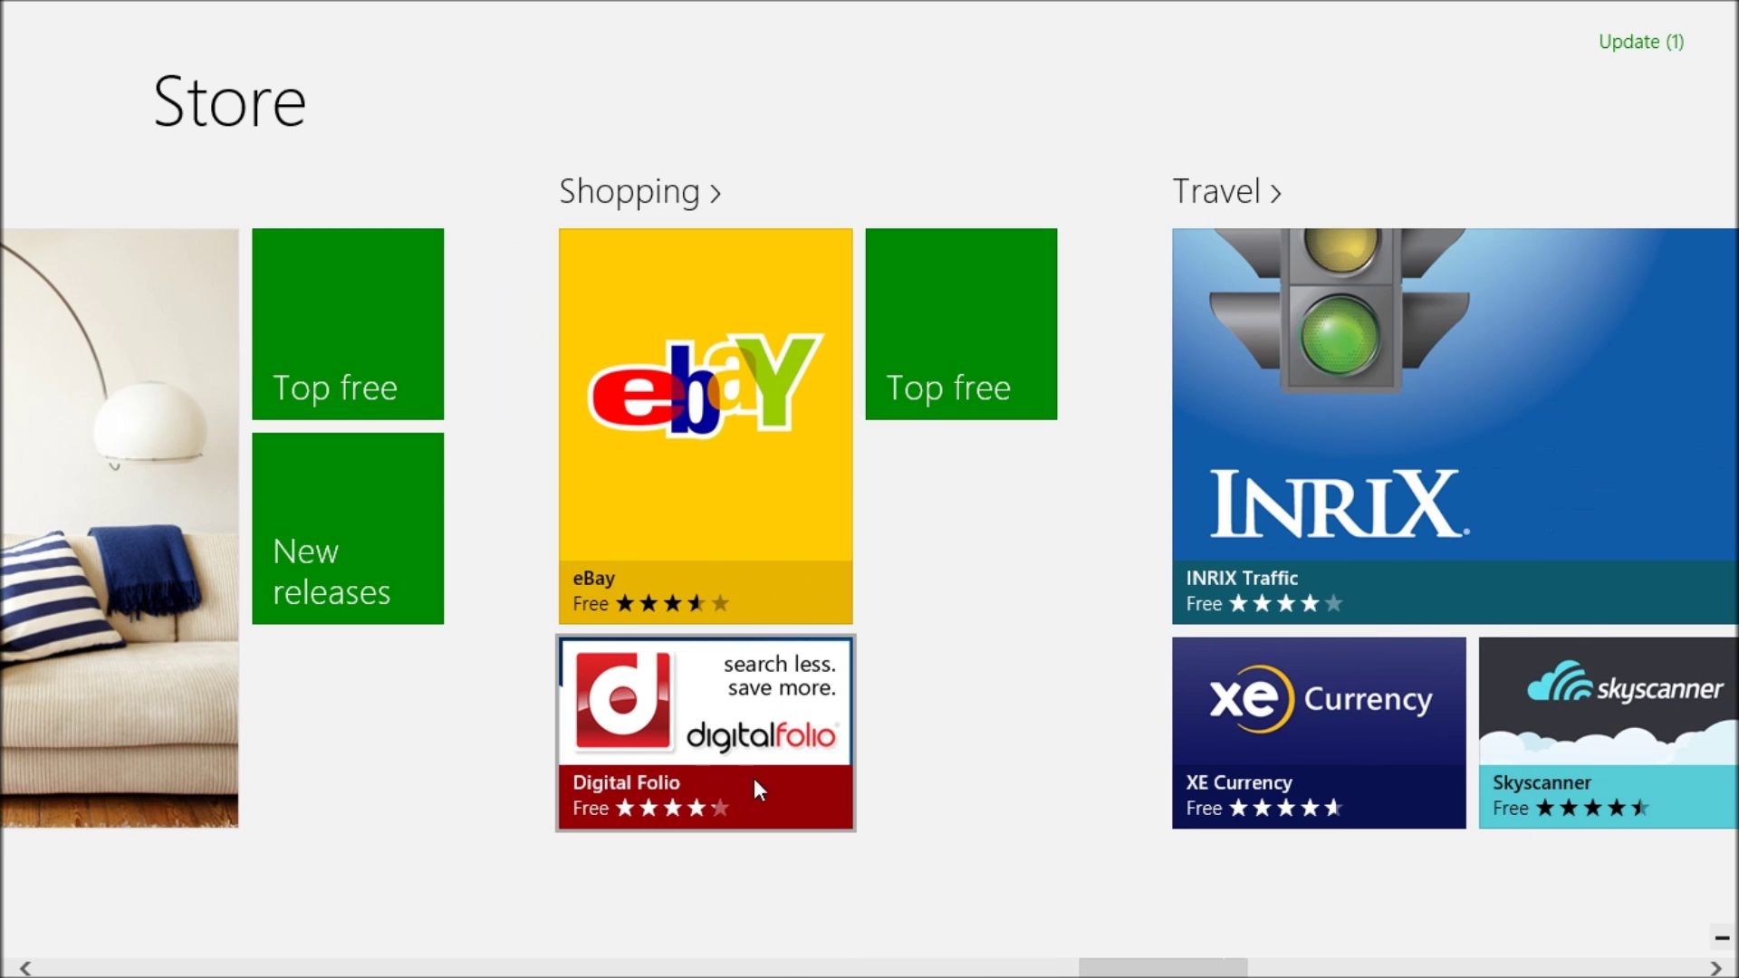
scroll(844, 408, "down", 2)
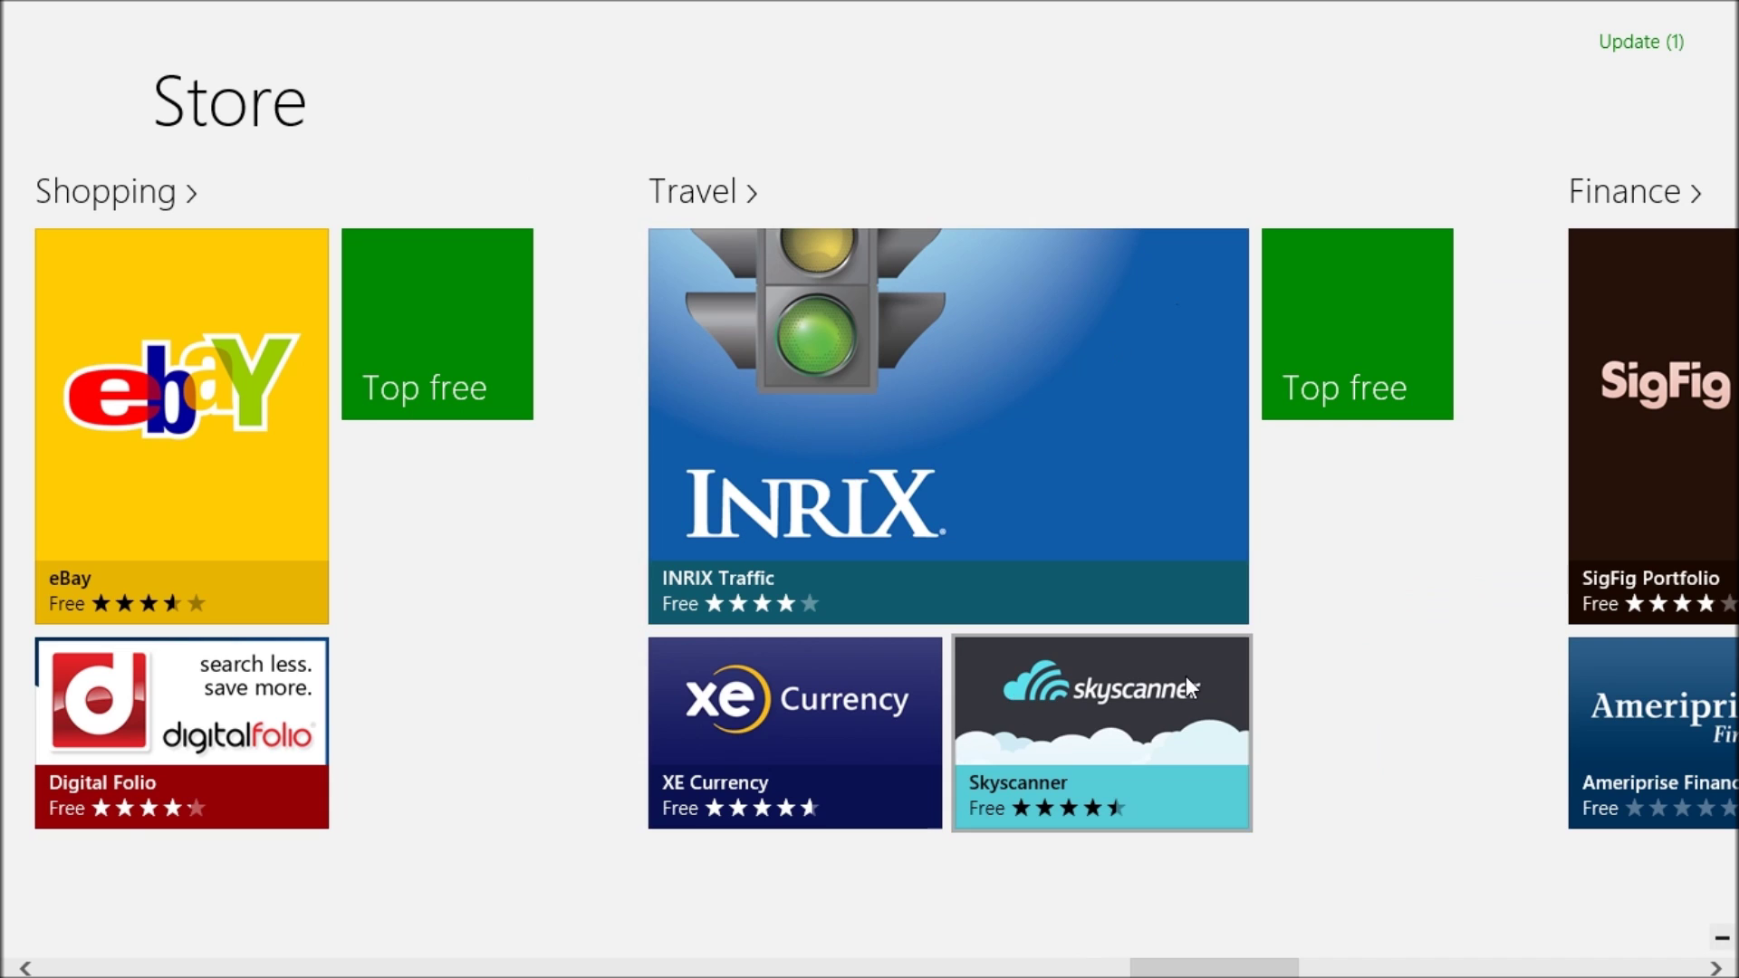
scroll(1186, 676, "down", 3)
scroll(915, 625, "down", 2)
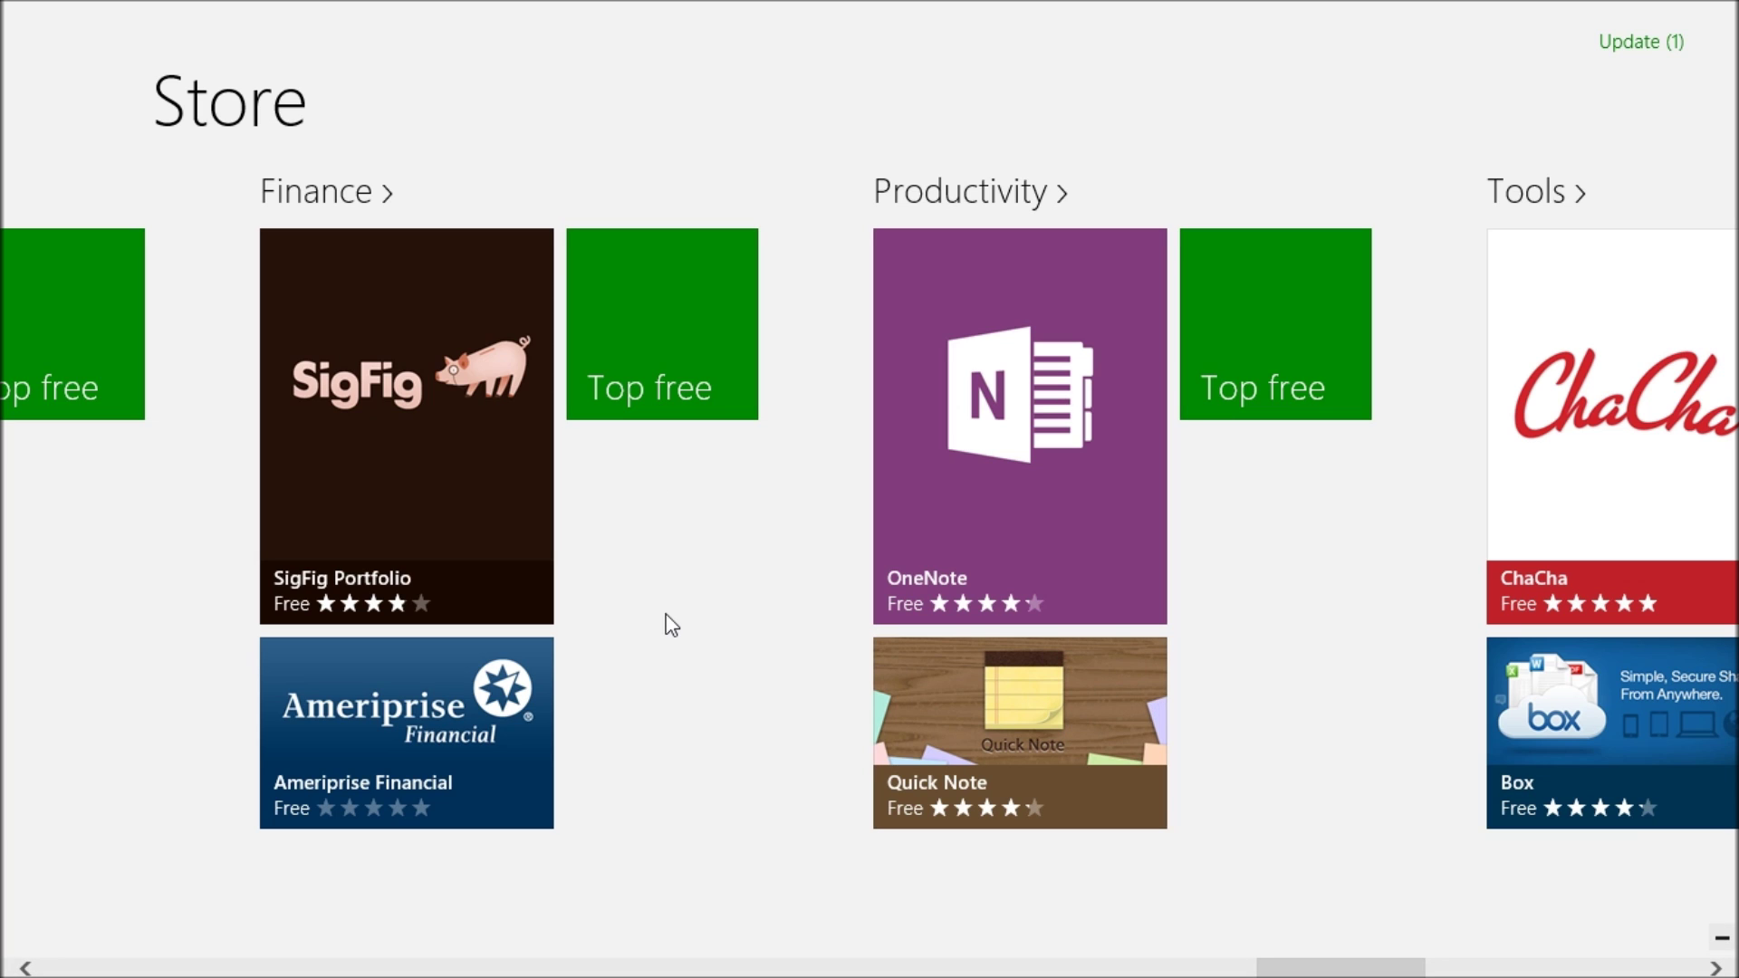
Step: Scroll right past Tools, Security and Business, then scroll back left toward Travel and Finance
scroll(671, 626, "down", 5)
scroll(671, 625, "down", 3)
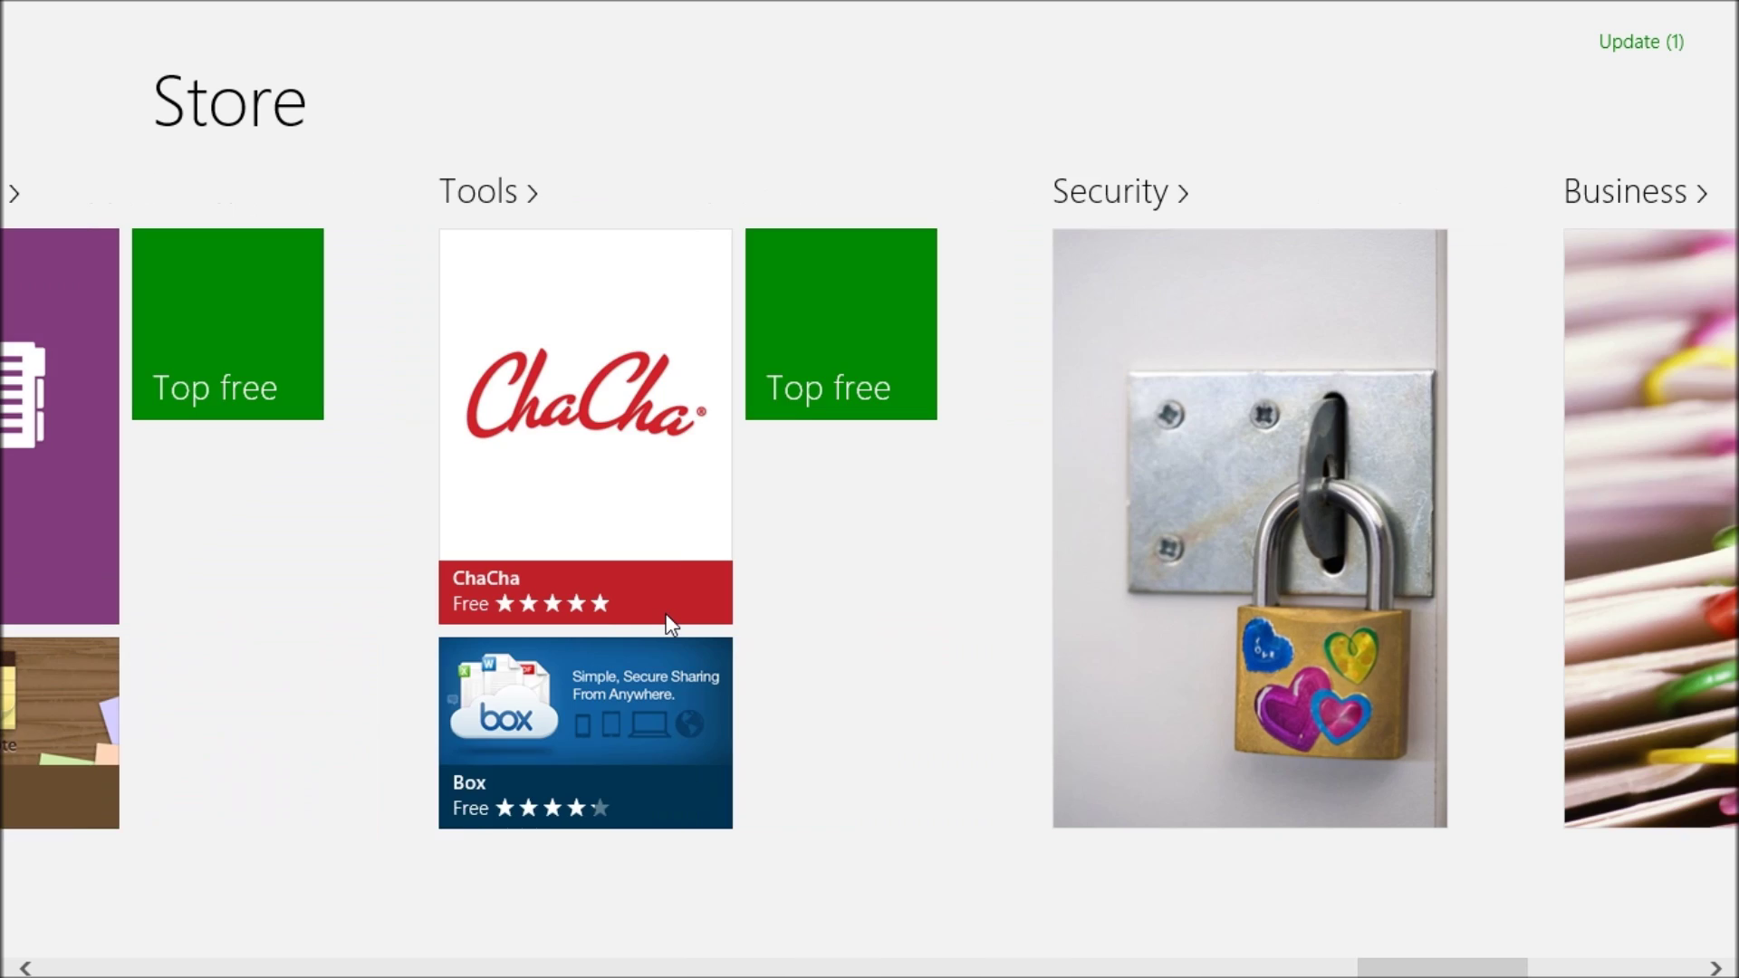
scroll(669, 624, "down", 6)
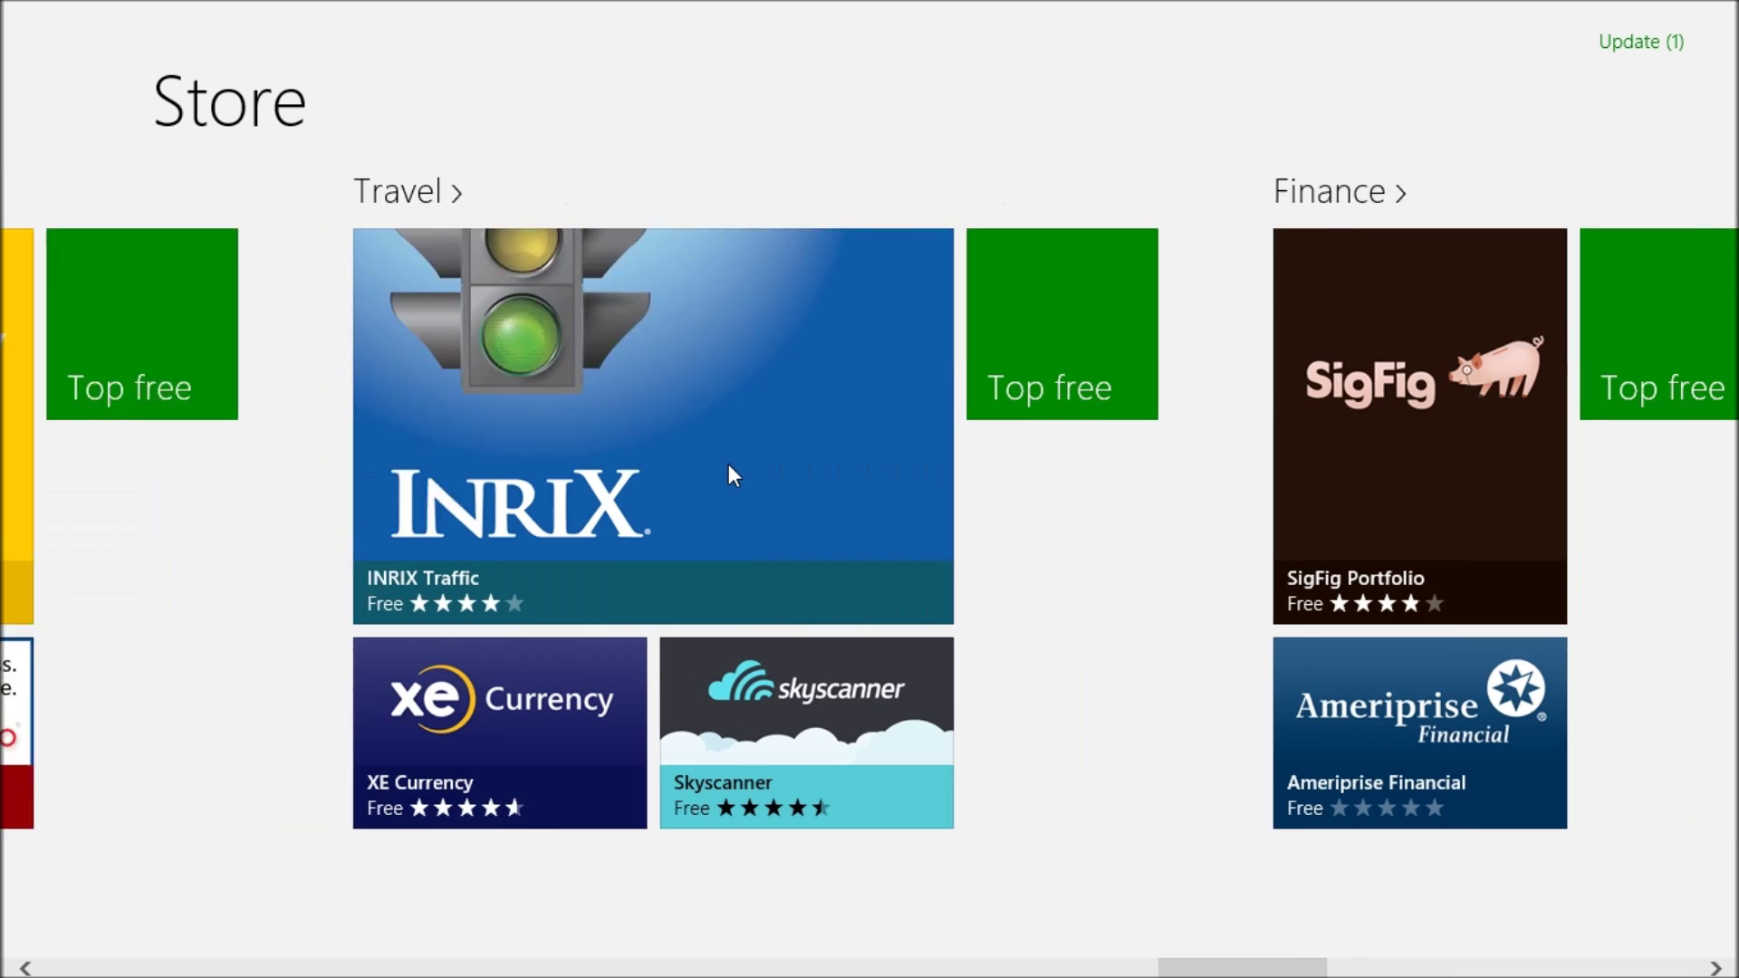
scroll(728, 464, "up", 20)
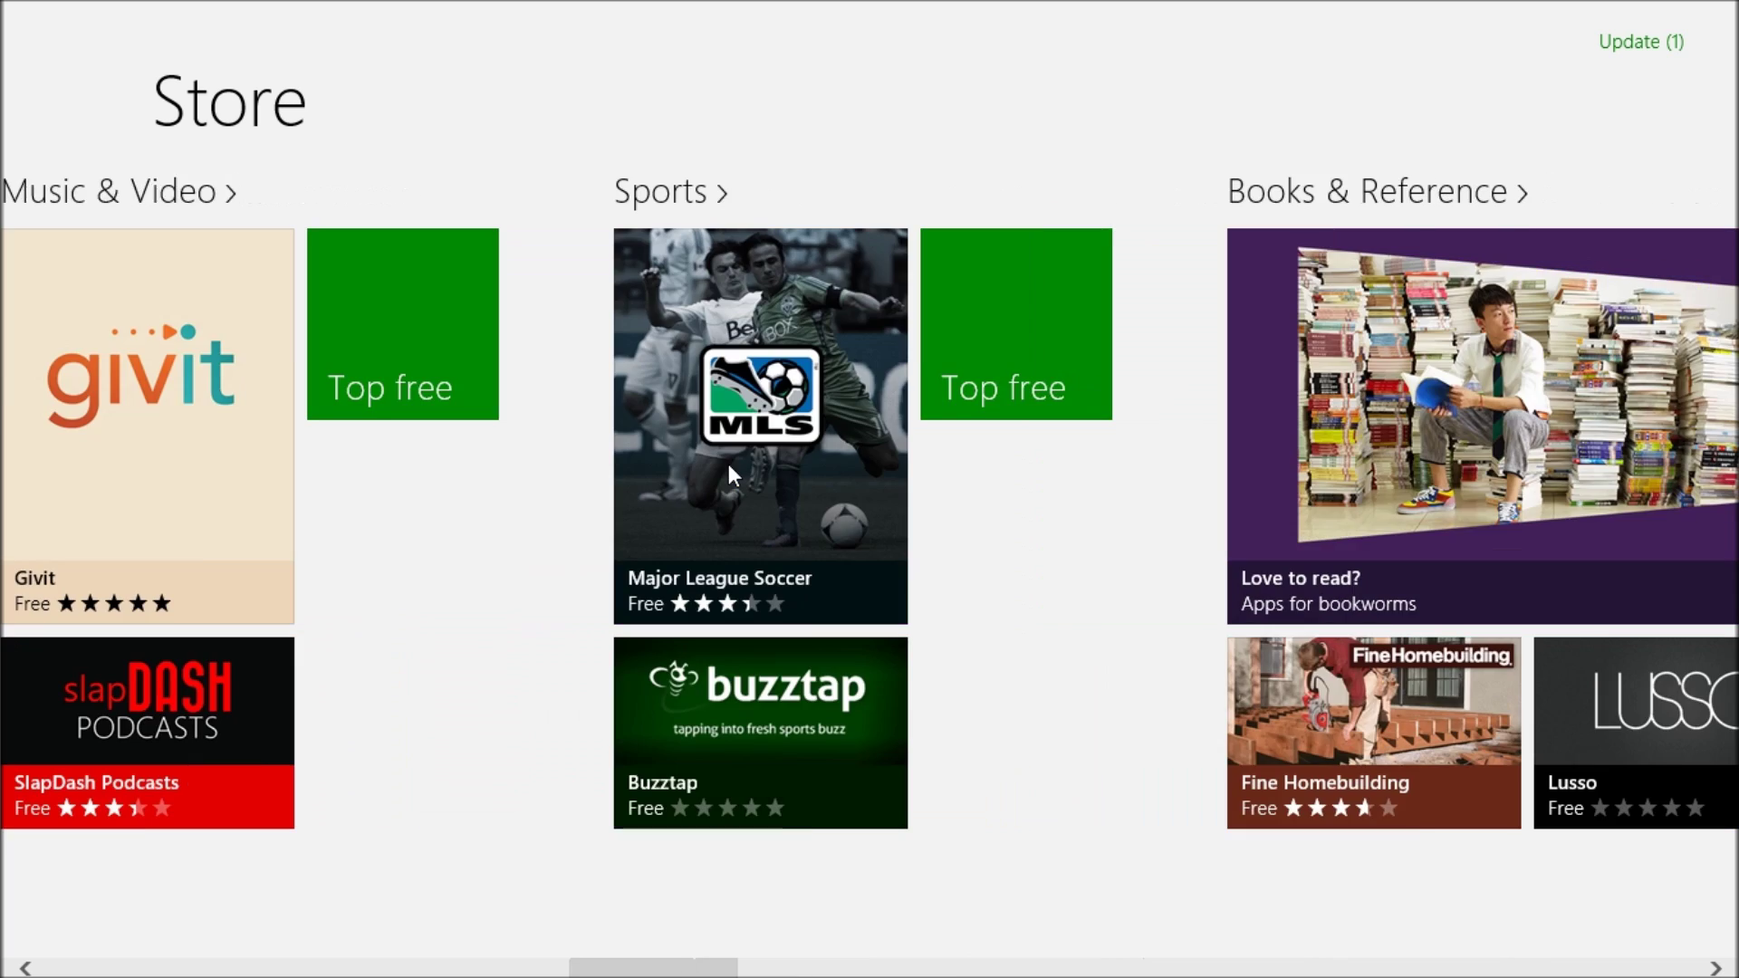
scroll(728, 466, "up", 20)
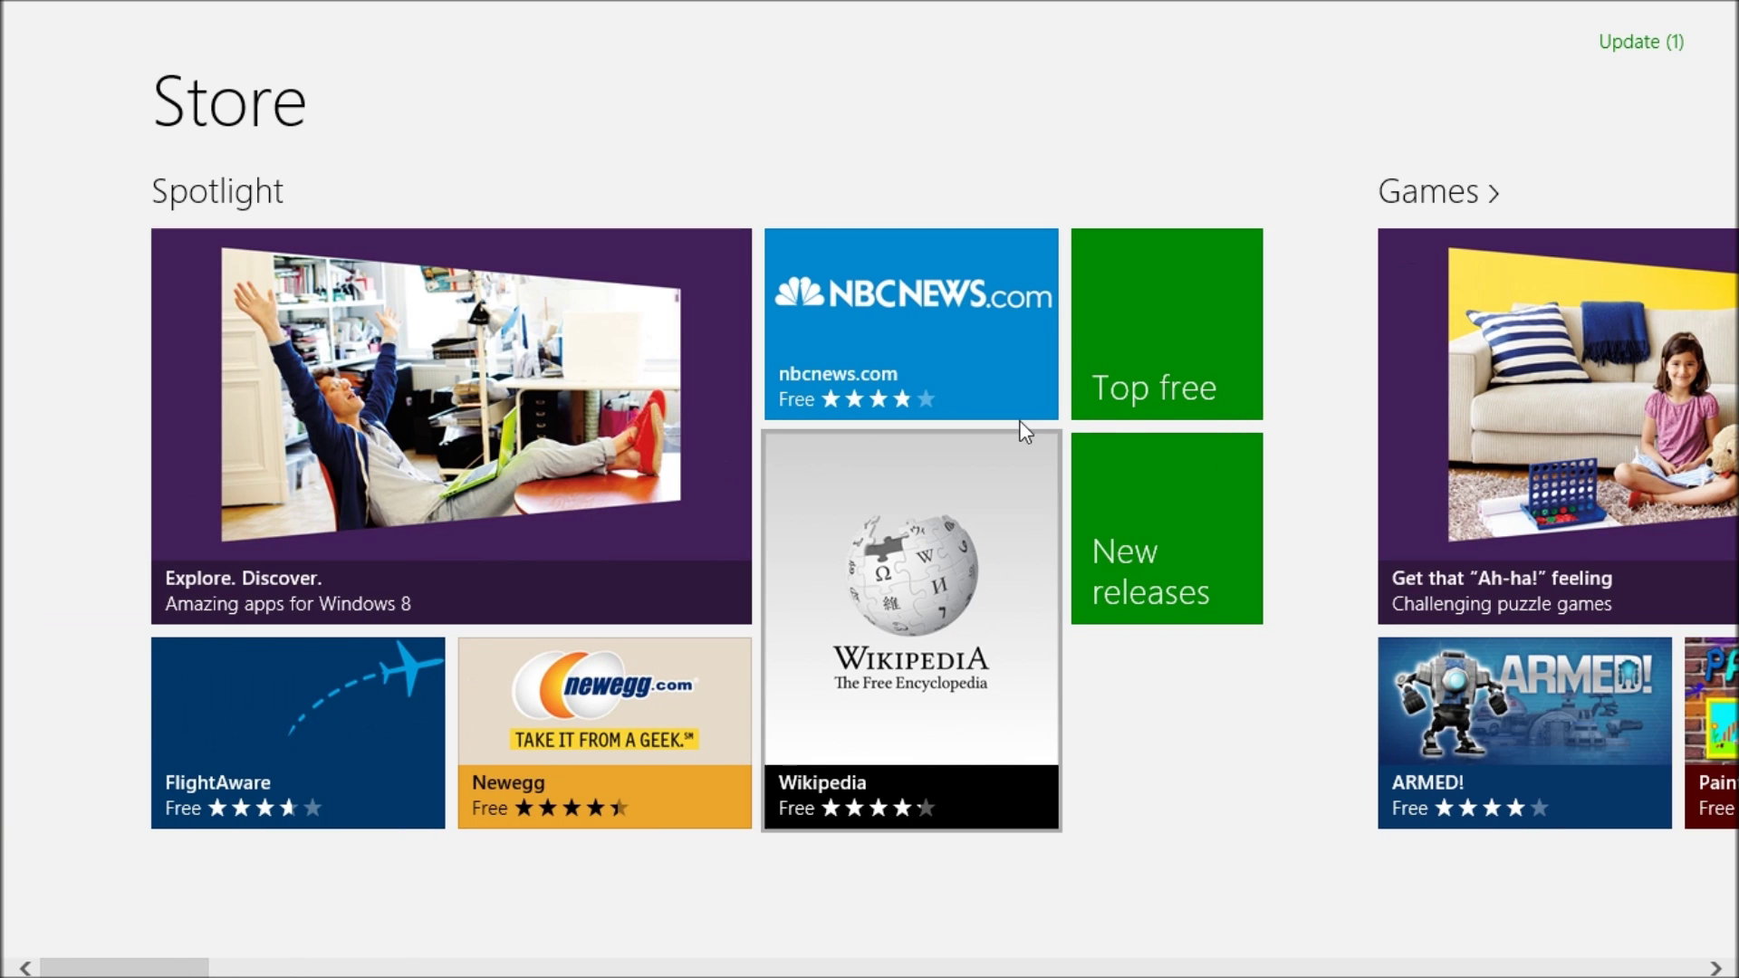
Step: Open the Top free list of 99 apps and scroll right through its tiles
left_click(1184, 333)
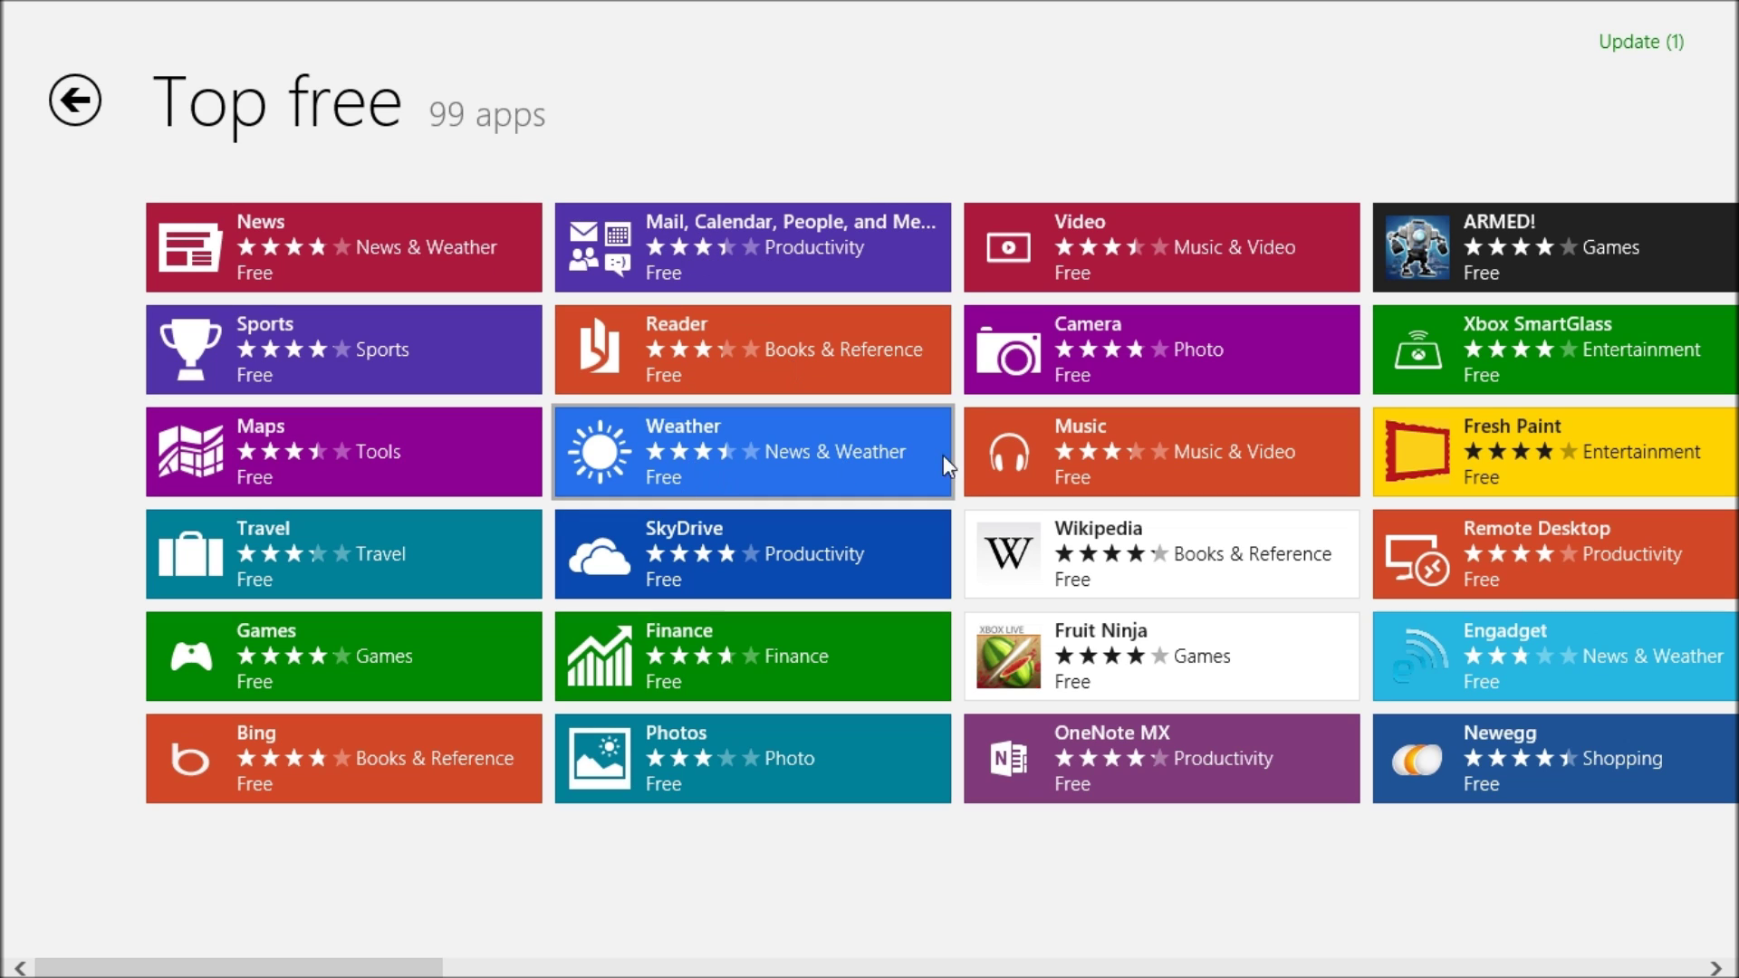
scroll(1061, 694, "down", 5)
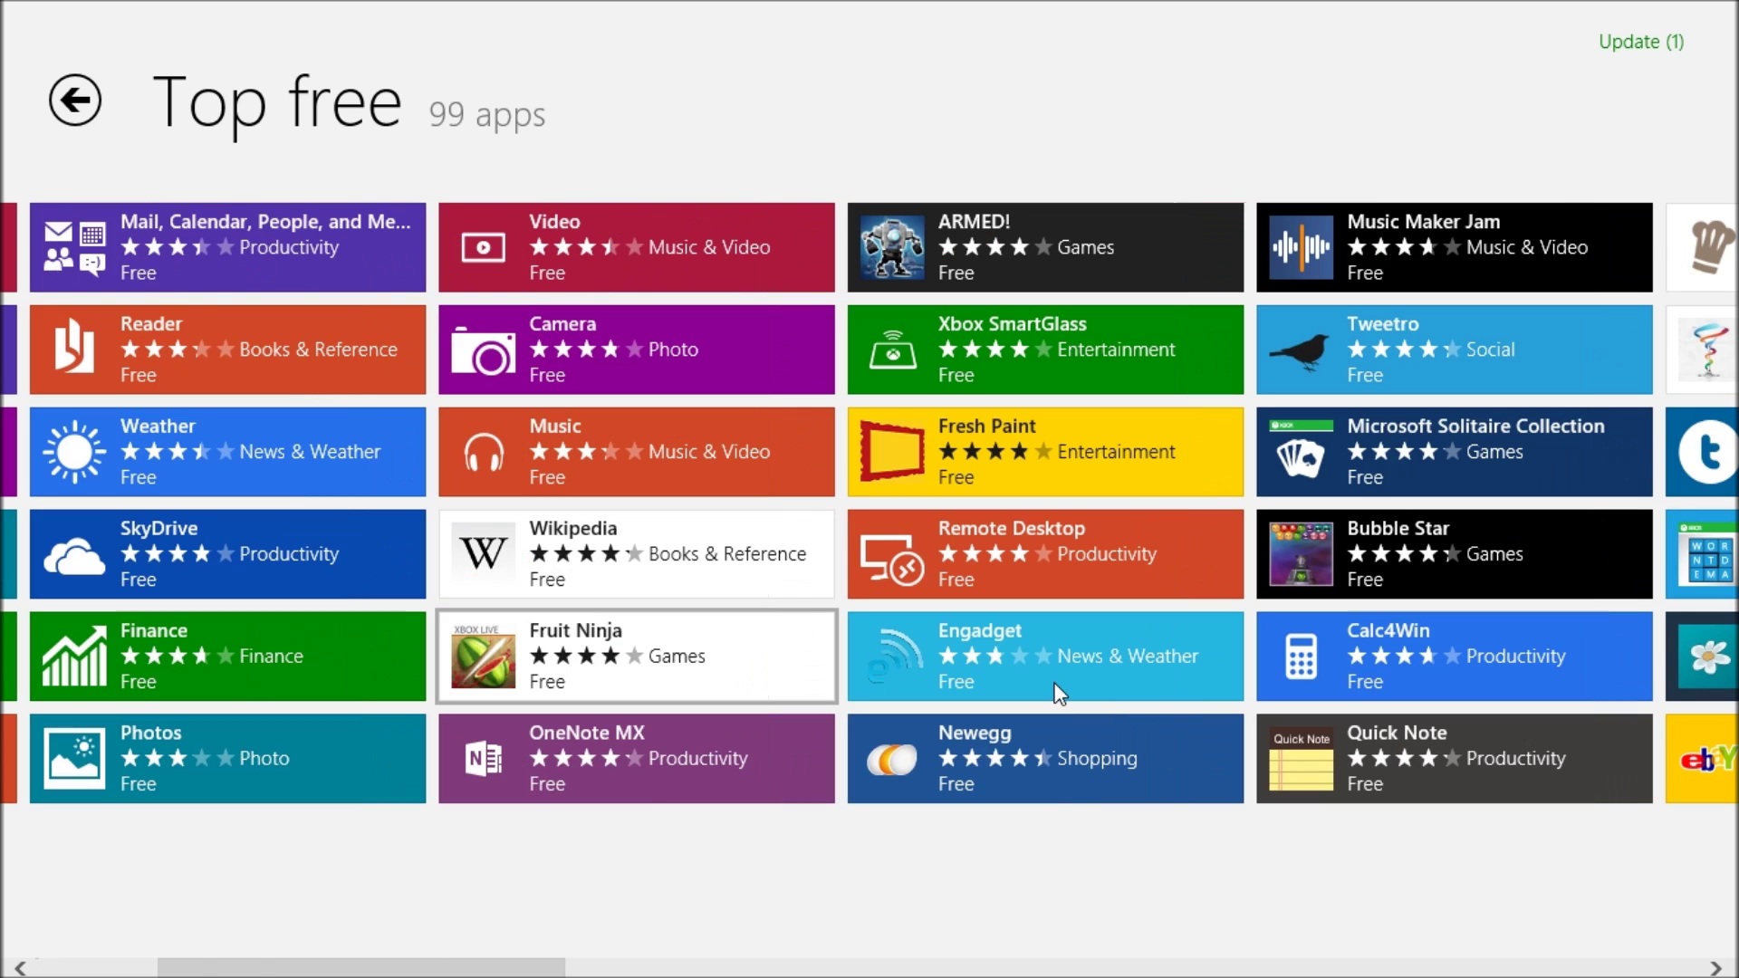
scroll(1061, 693, "down", 5)
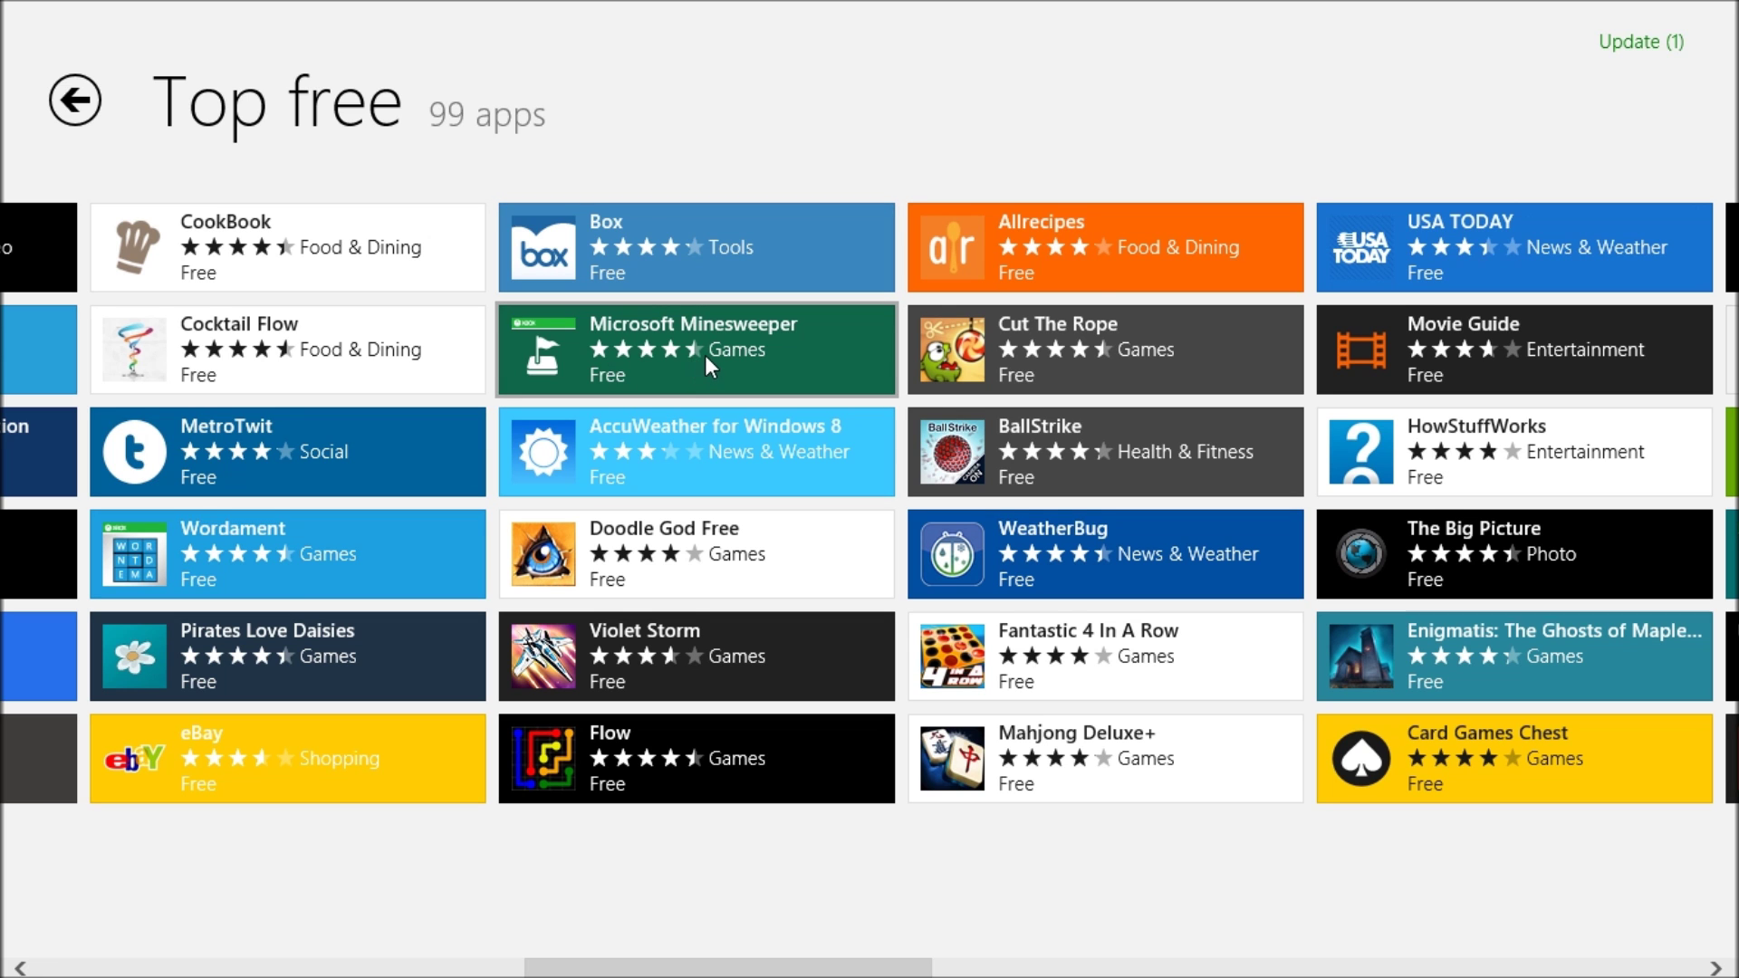
scroll(706, 355, "up", 1)
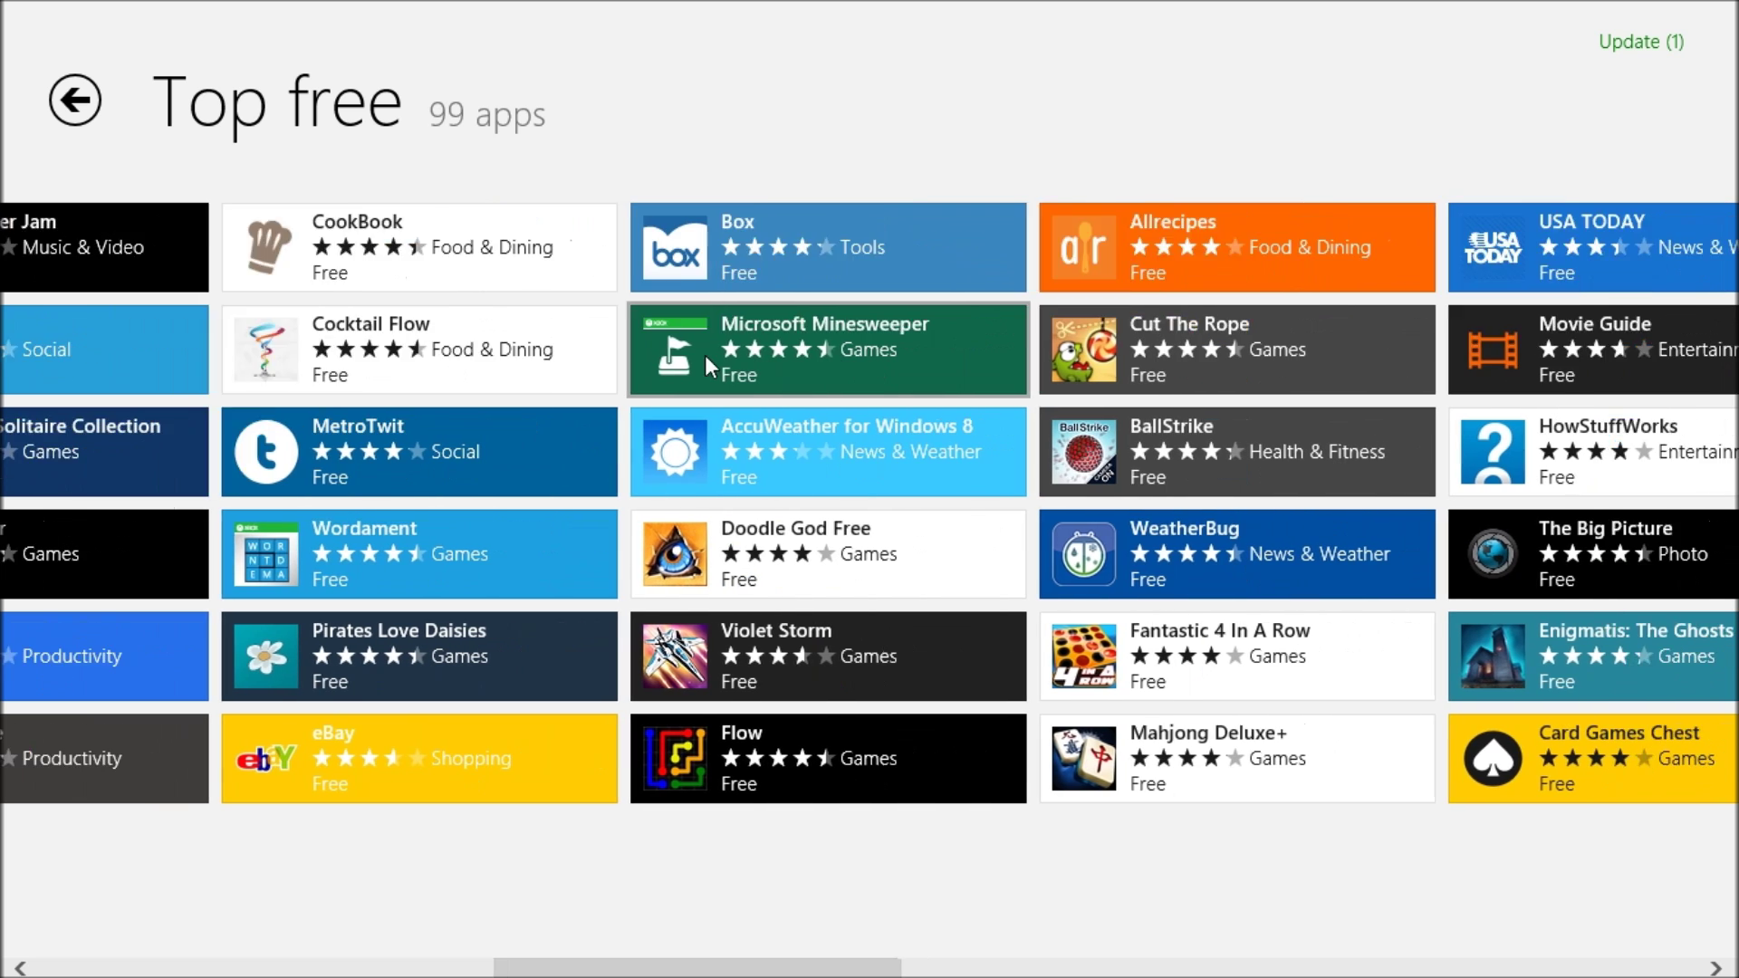
scroll(694, 443, "down", 5)
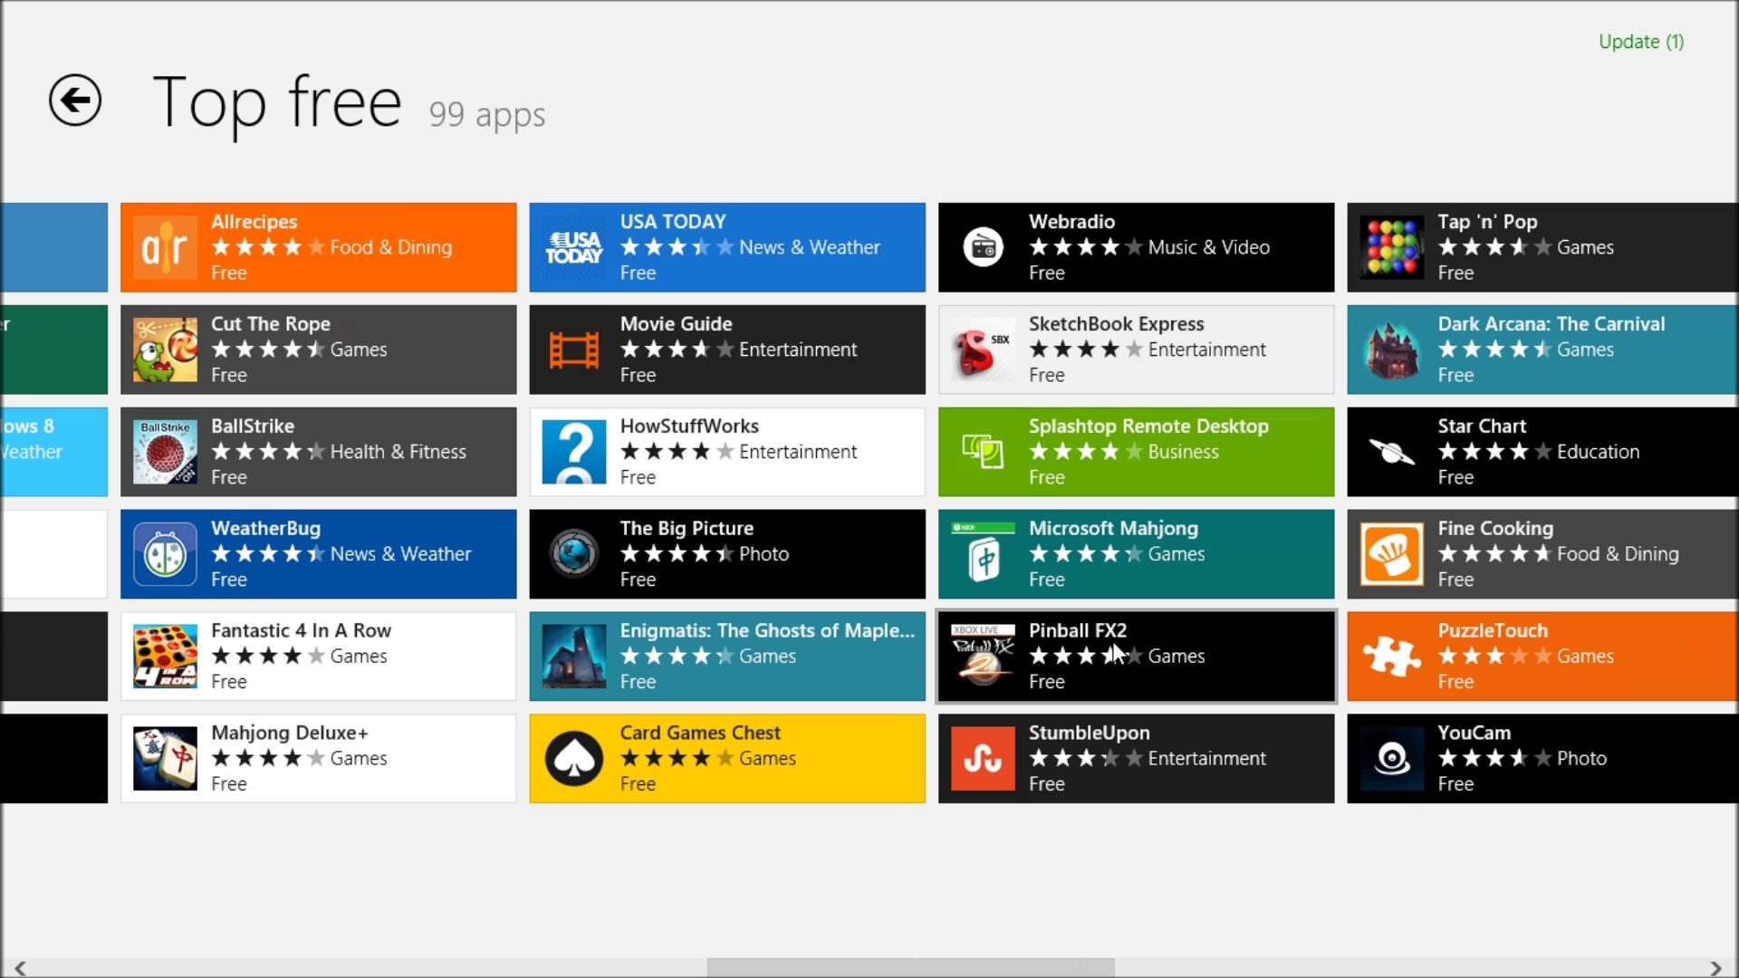
scroll(899, 652, "down", 1)
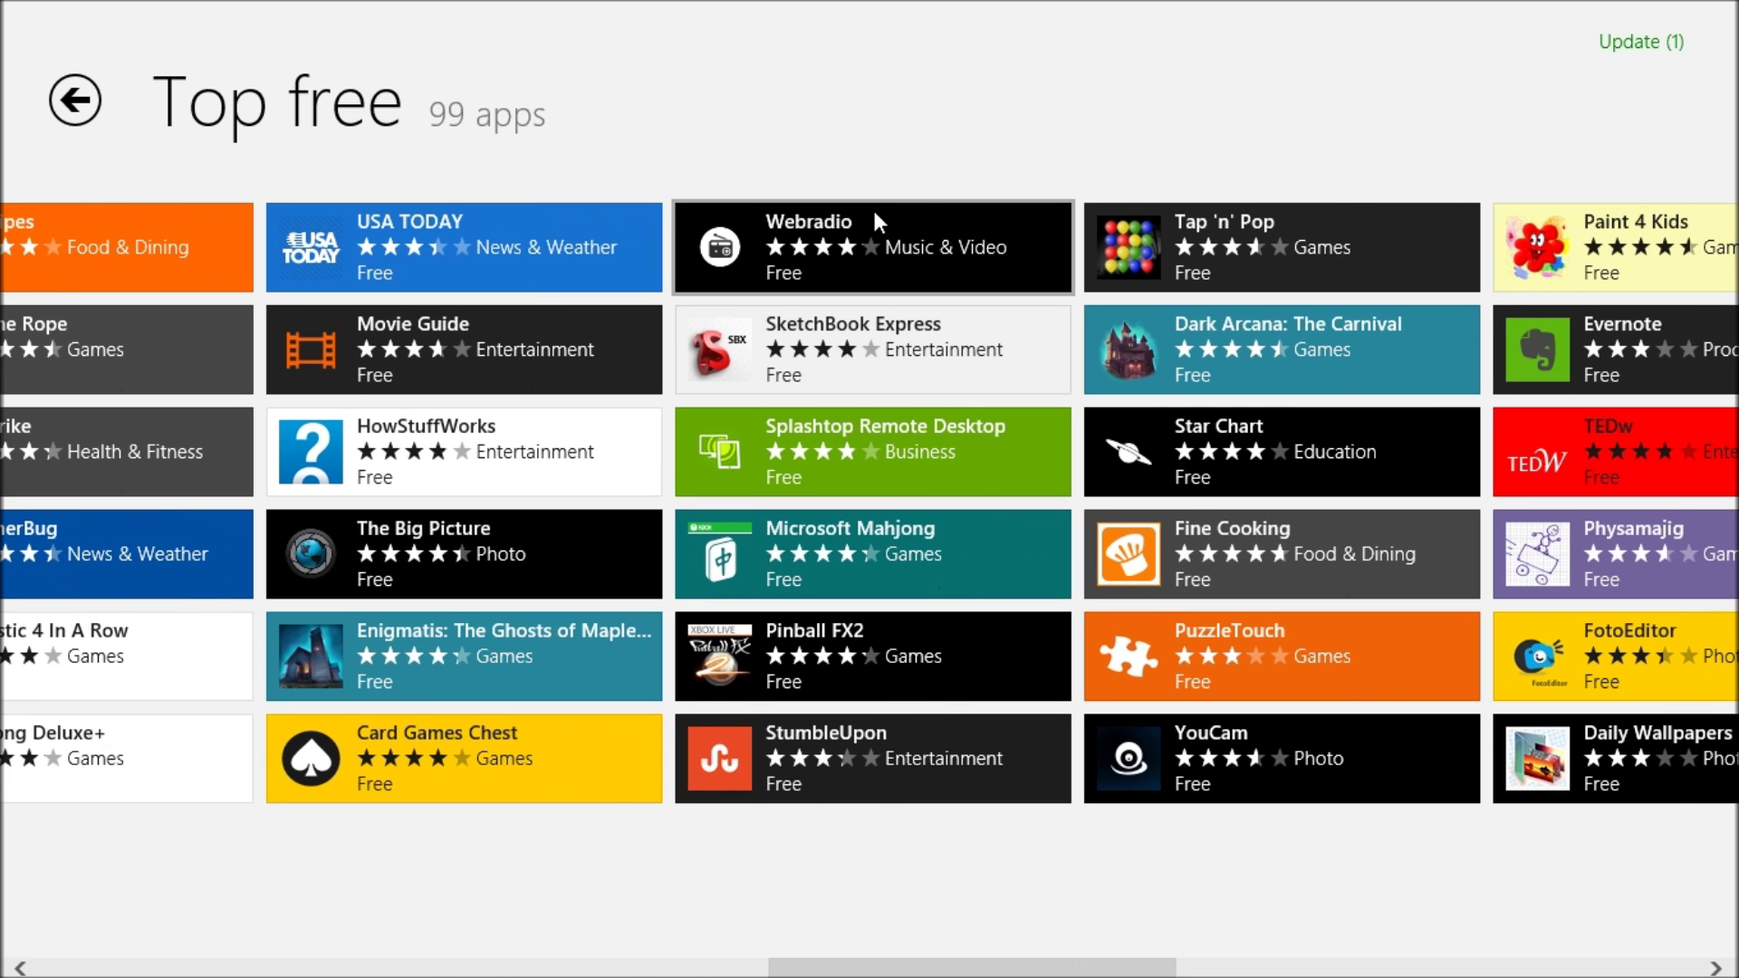
scroll(886, 557, "down", 2)
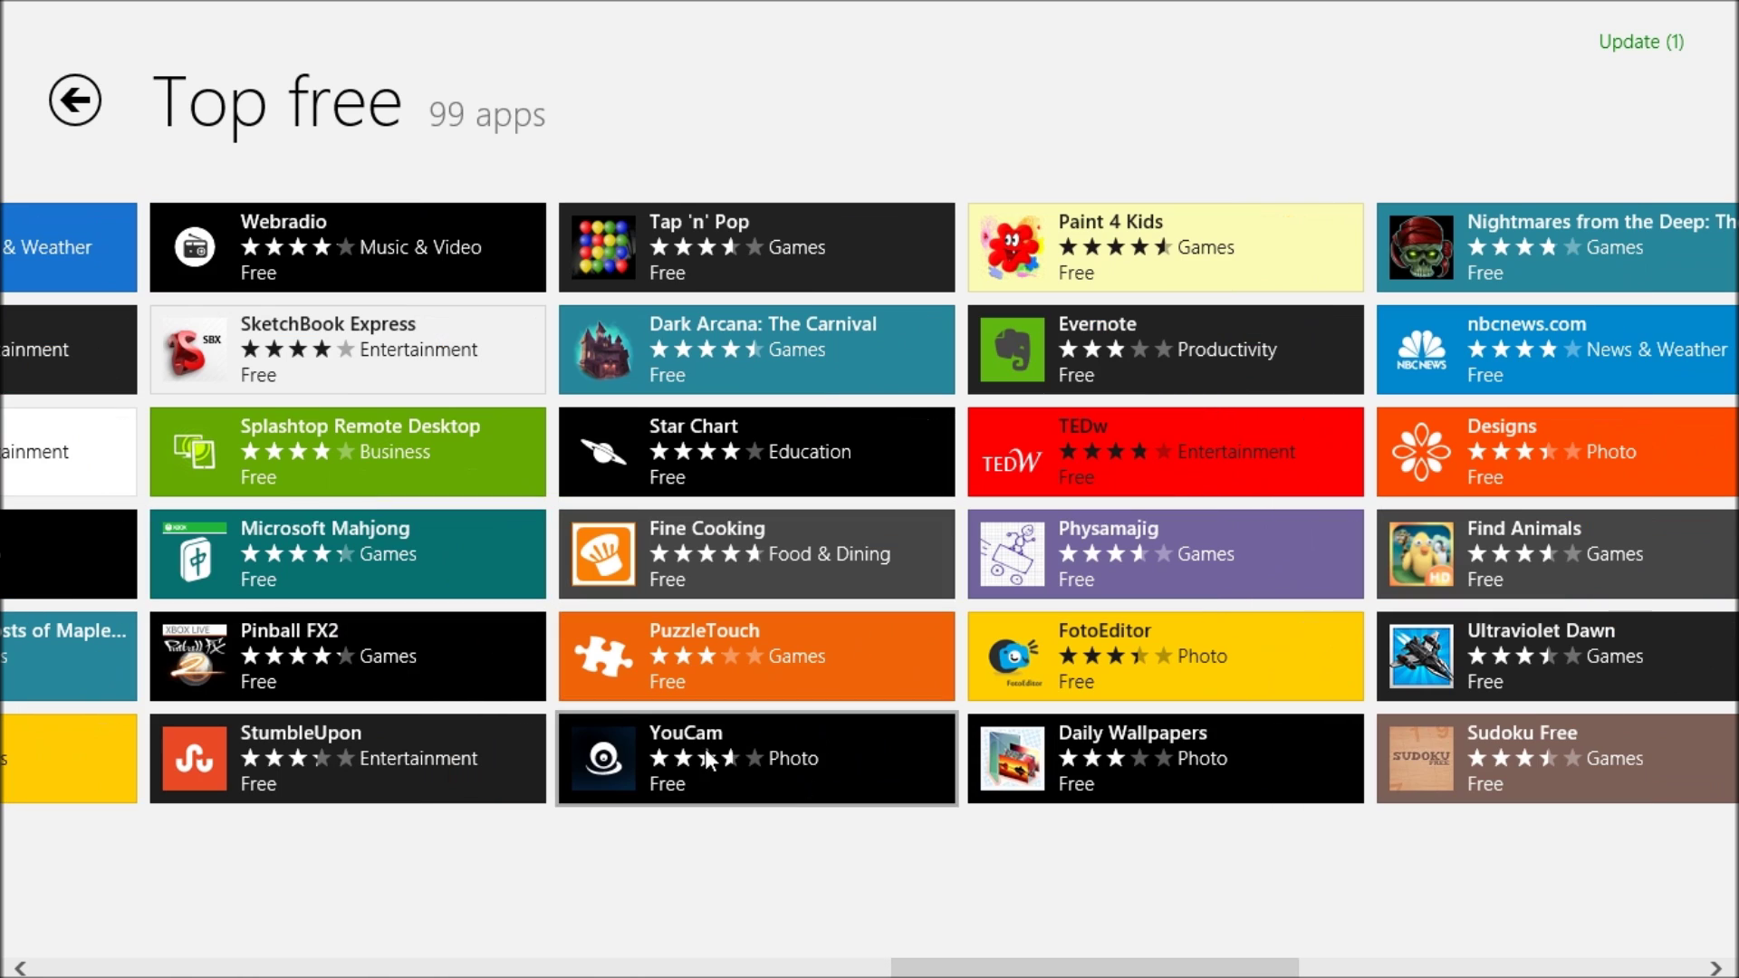
scroll(611, 721, "down", 4)
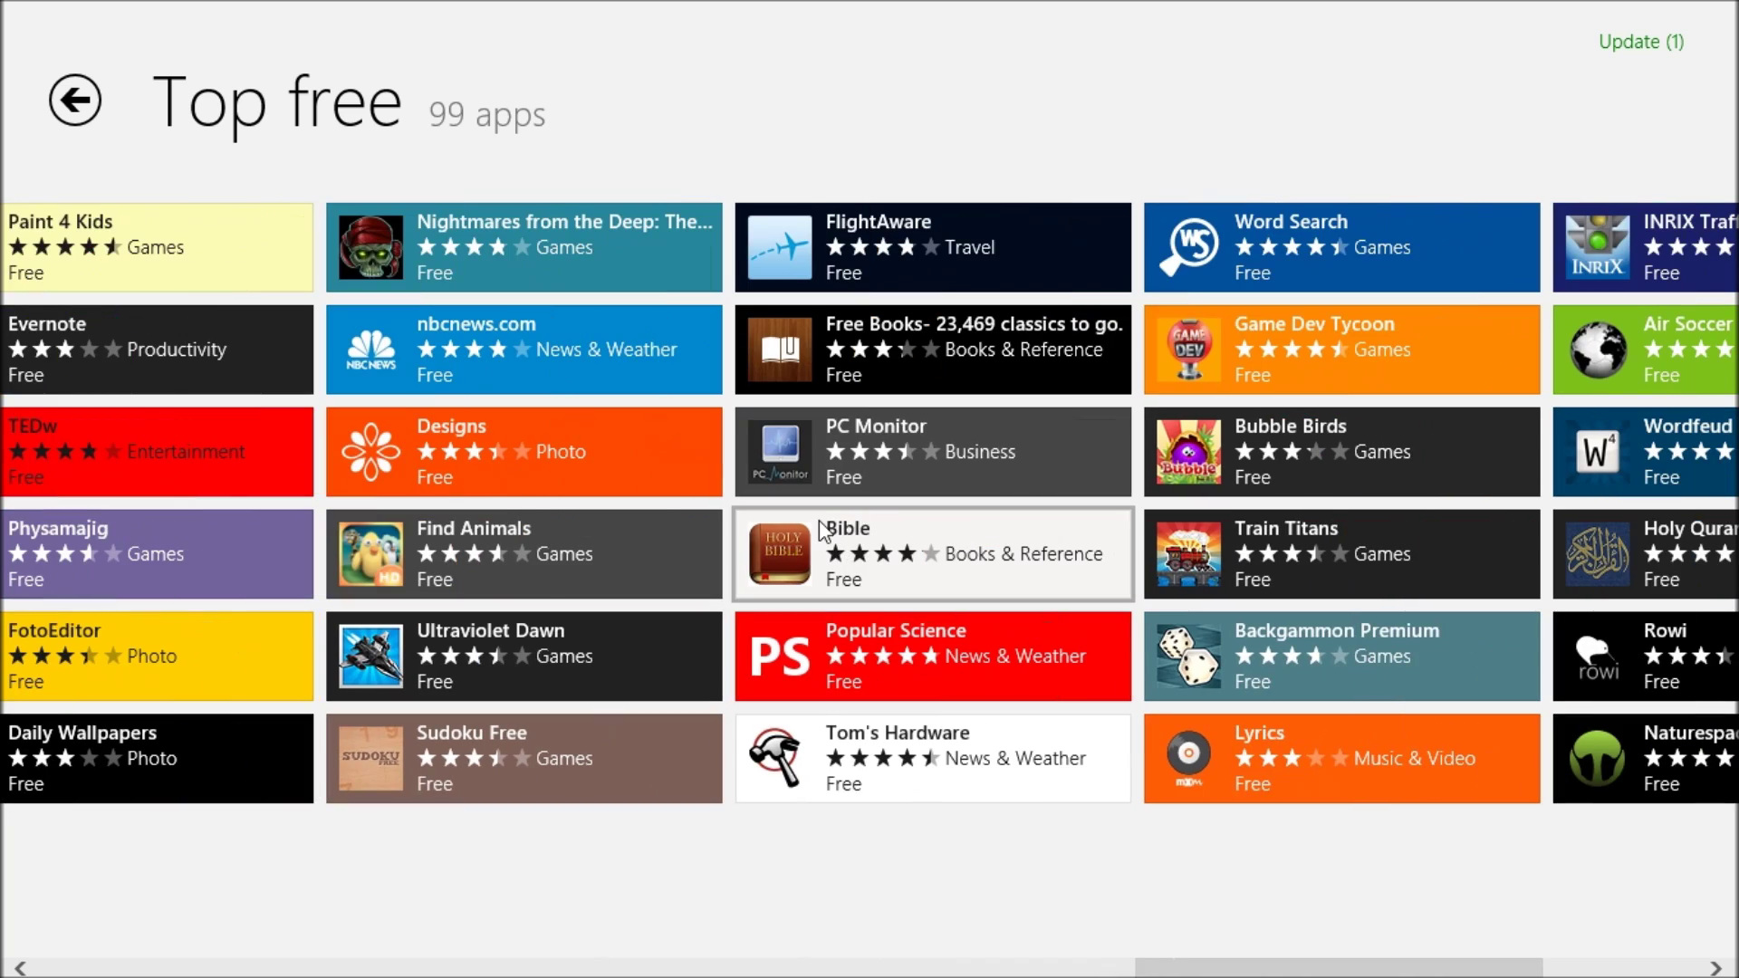
scroll(820, 529, "down", 3)
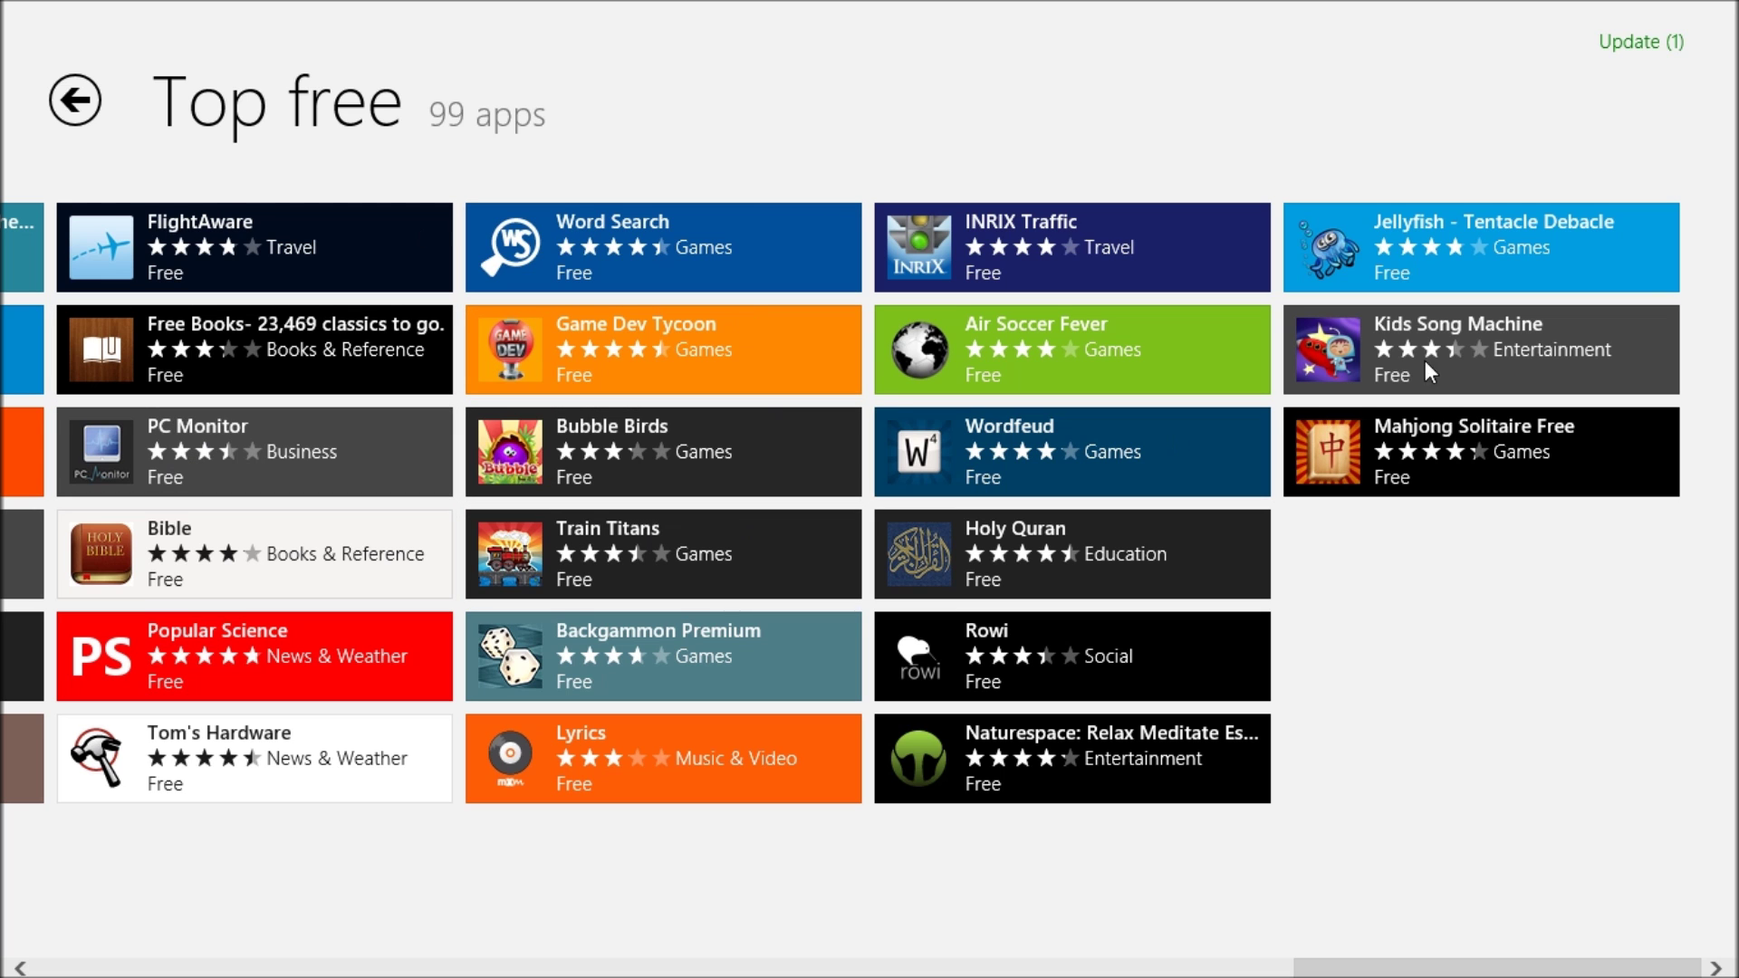
Step: Scroll the Top free grid back left to its first columns
scroll(896, 554, "up", 10)
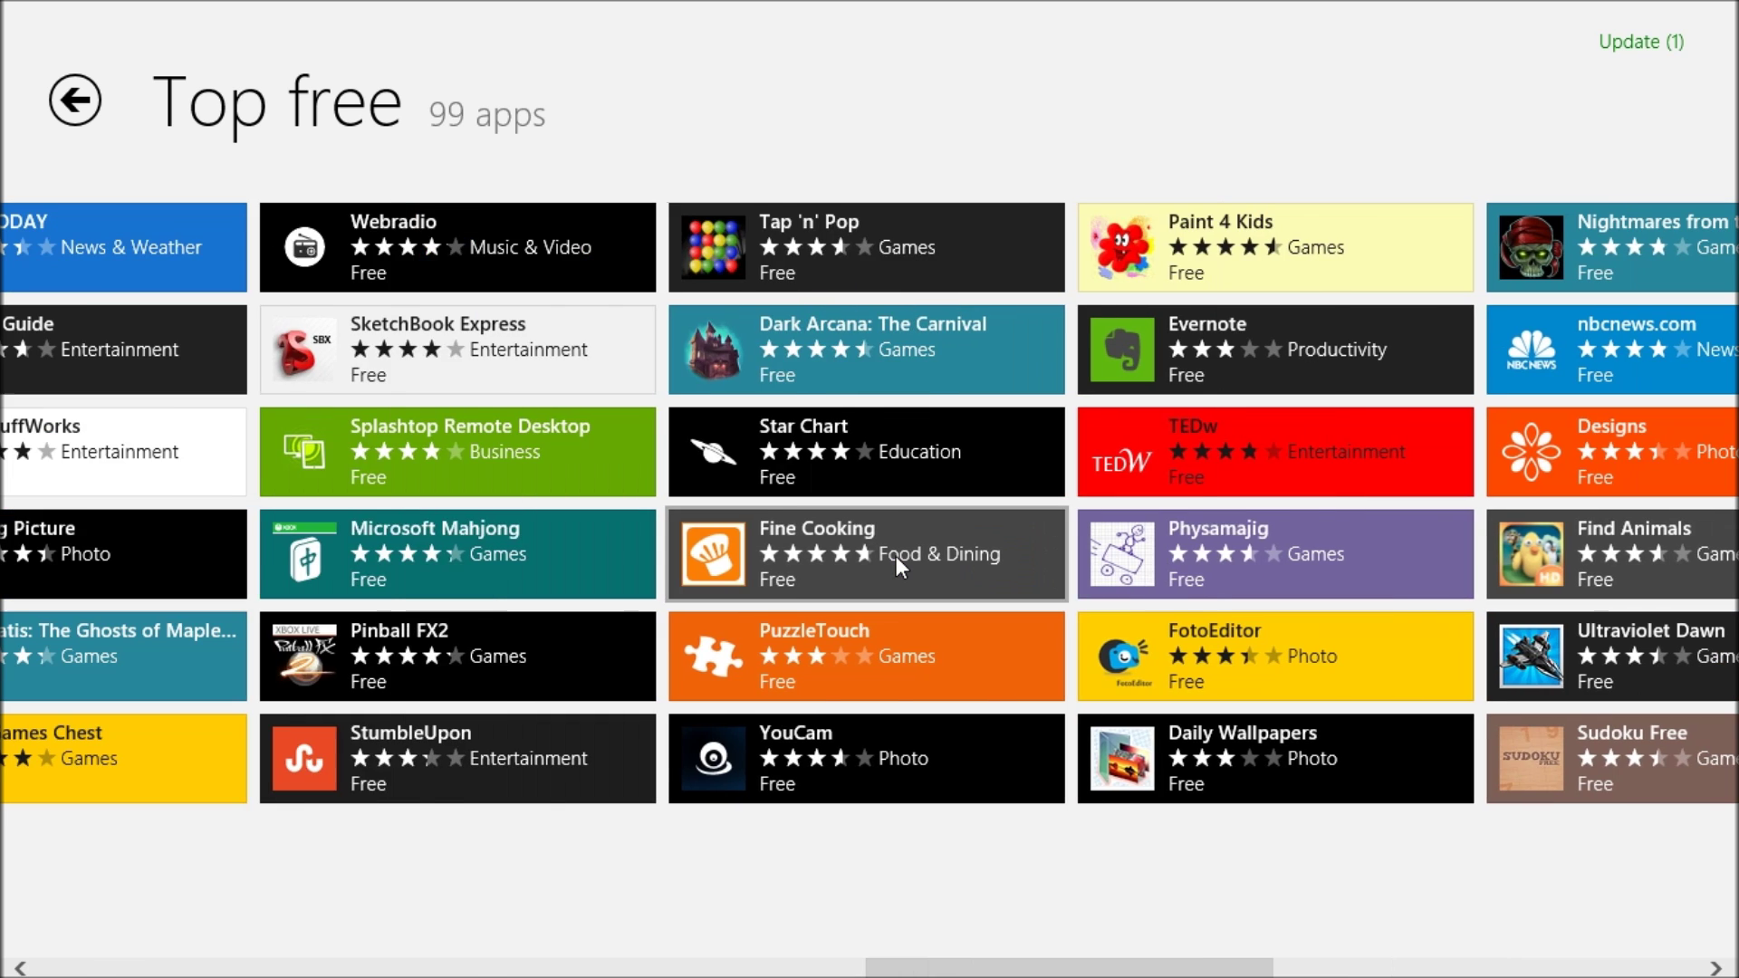
scroll(899, 562, "up", 5)
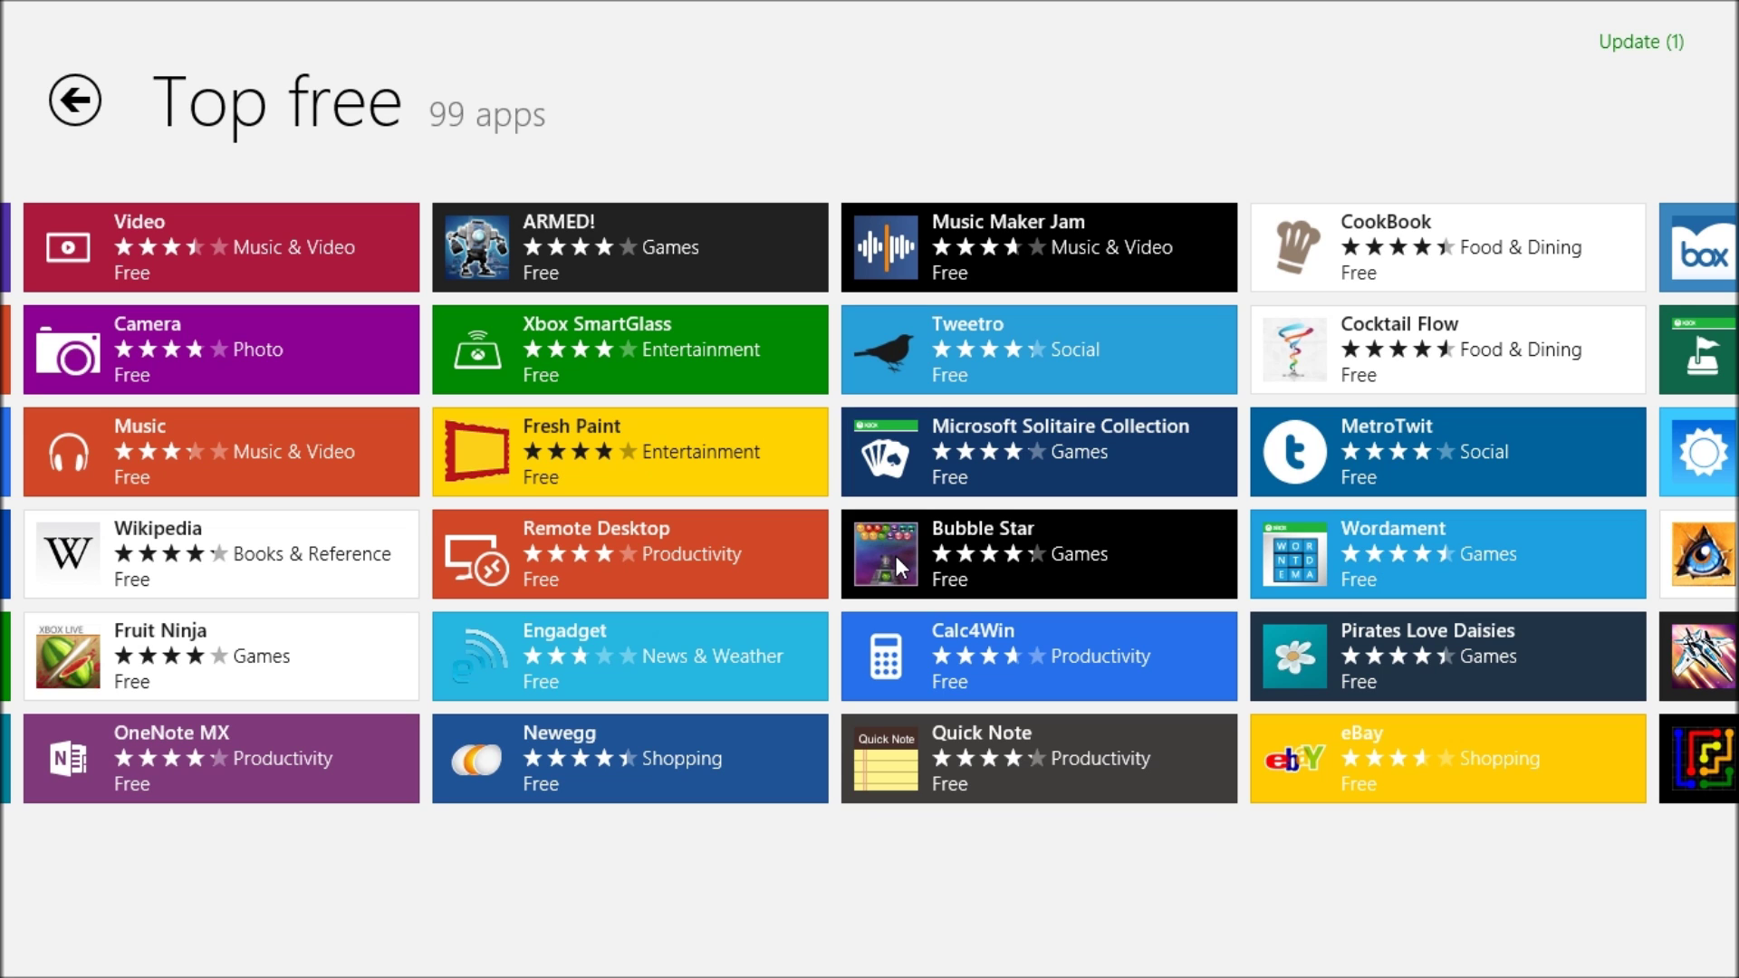
scroll(895, 557, "up", 3)
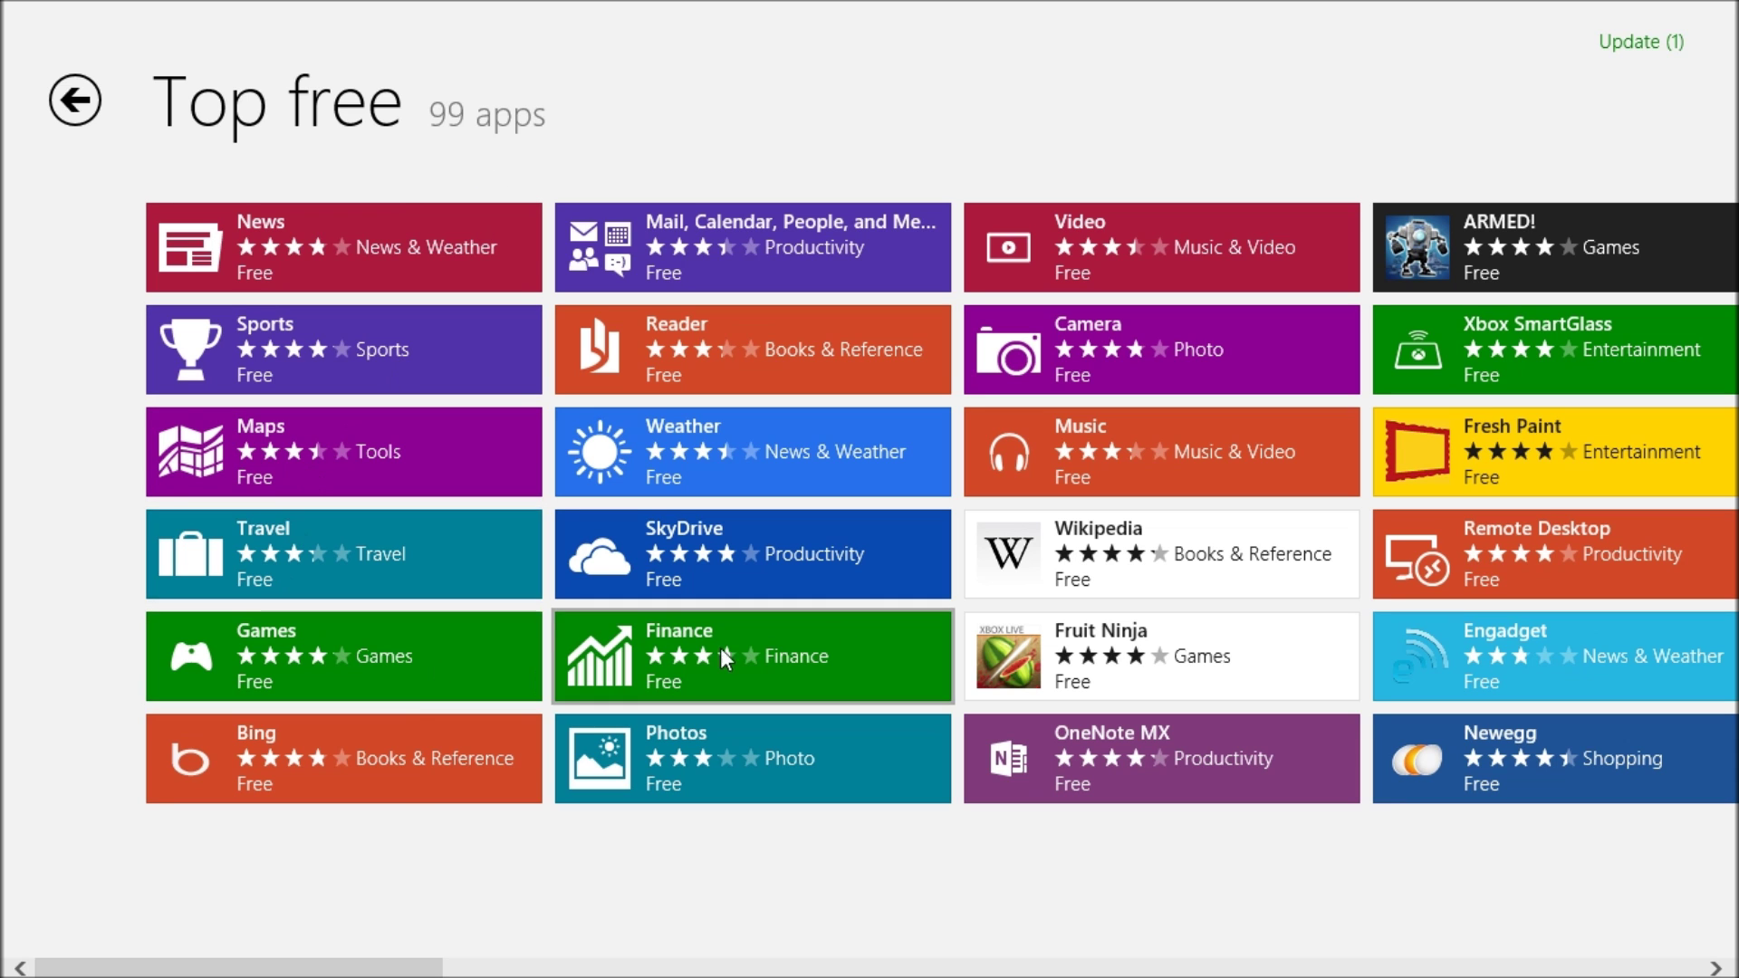
scroll(843, 629, "down", 10)
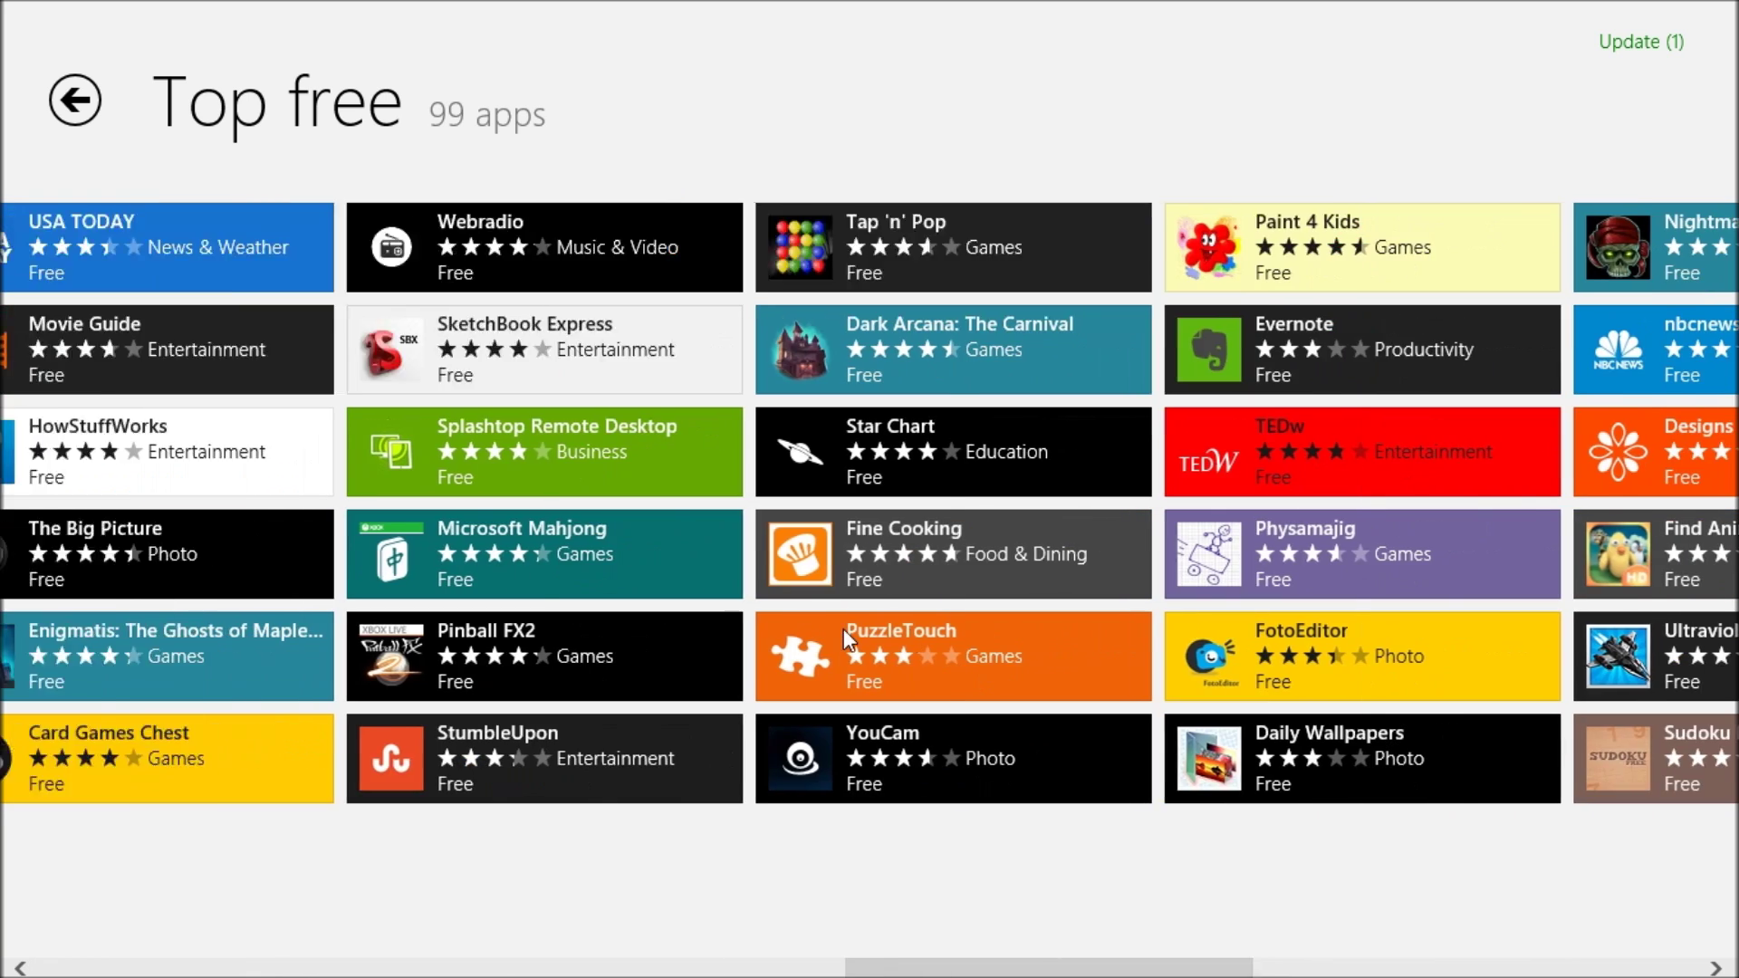
scroll(845, 630, "up", 8)
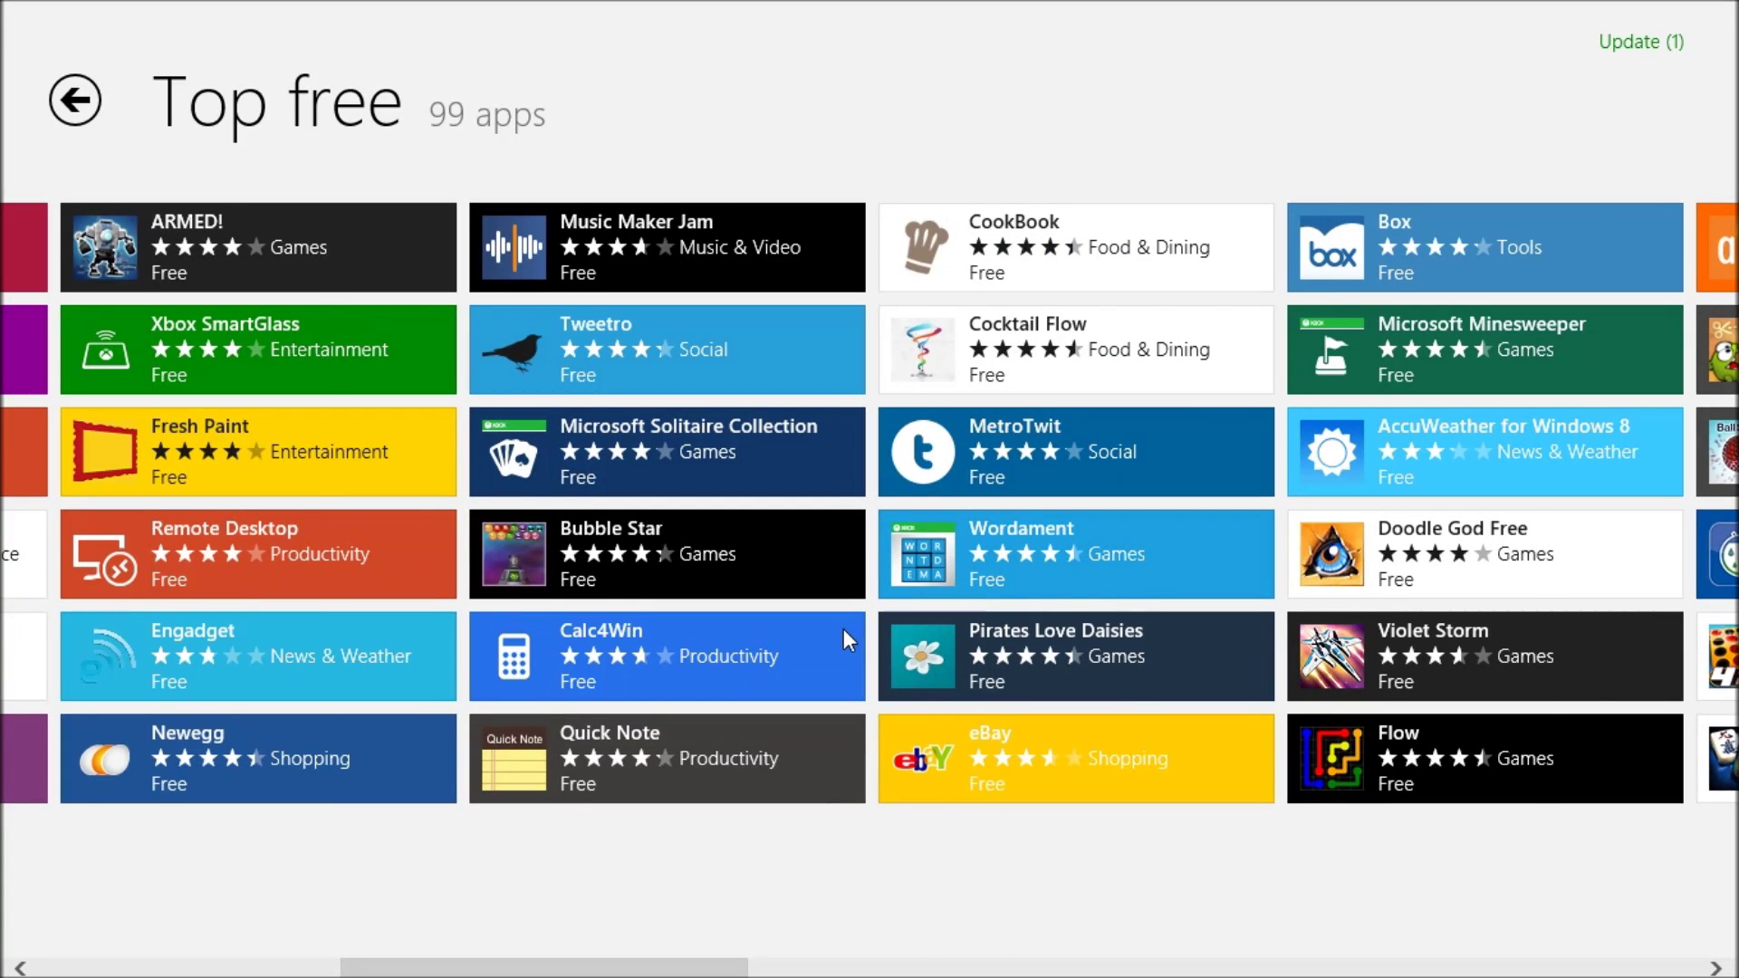
scroll(843, 629, "up", 5)
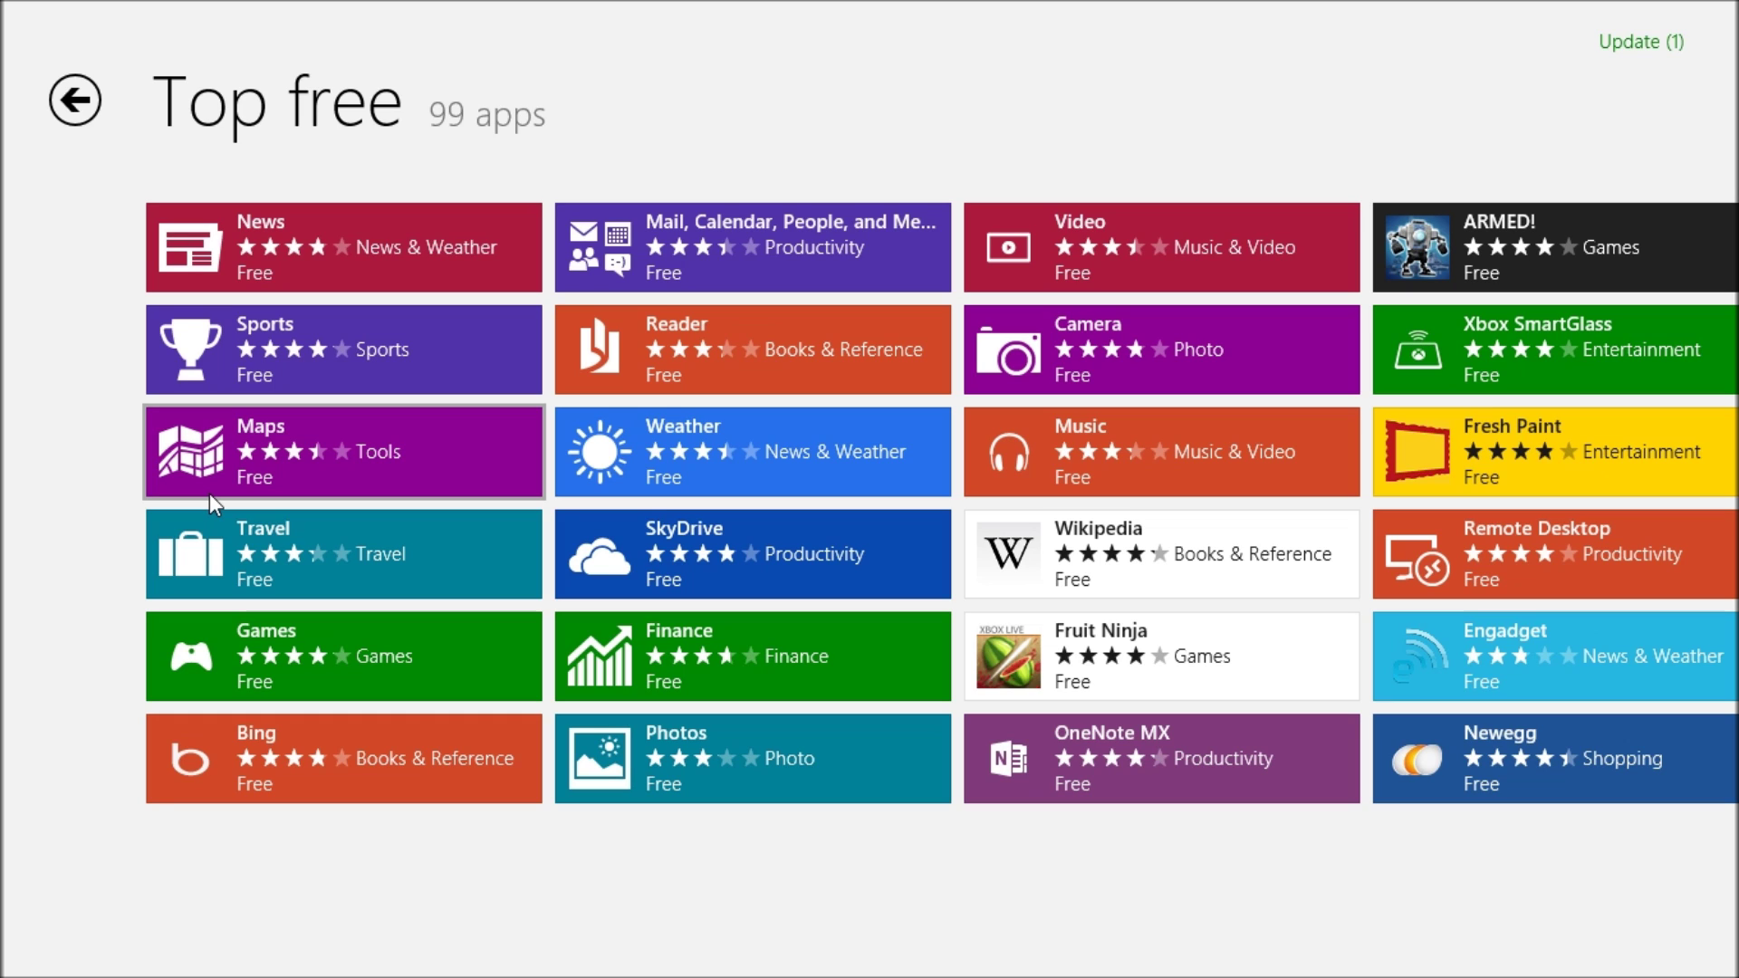
scroll(210, 494, "down", 5)
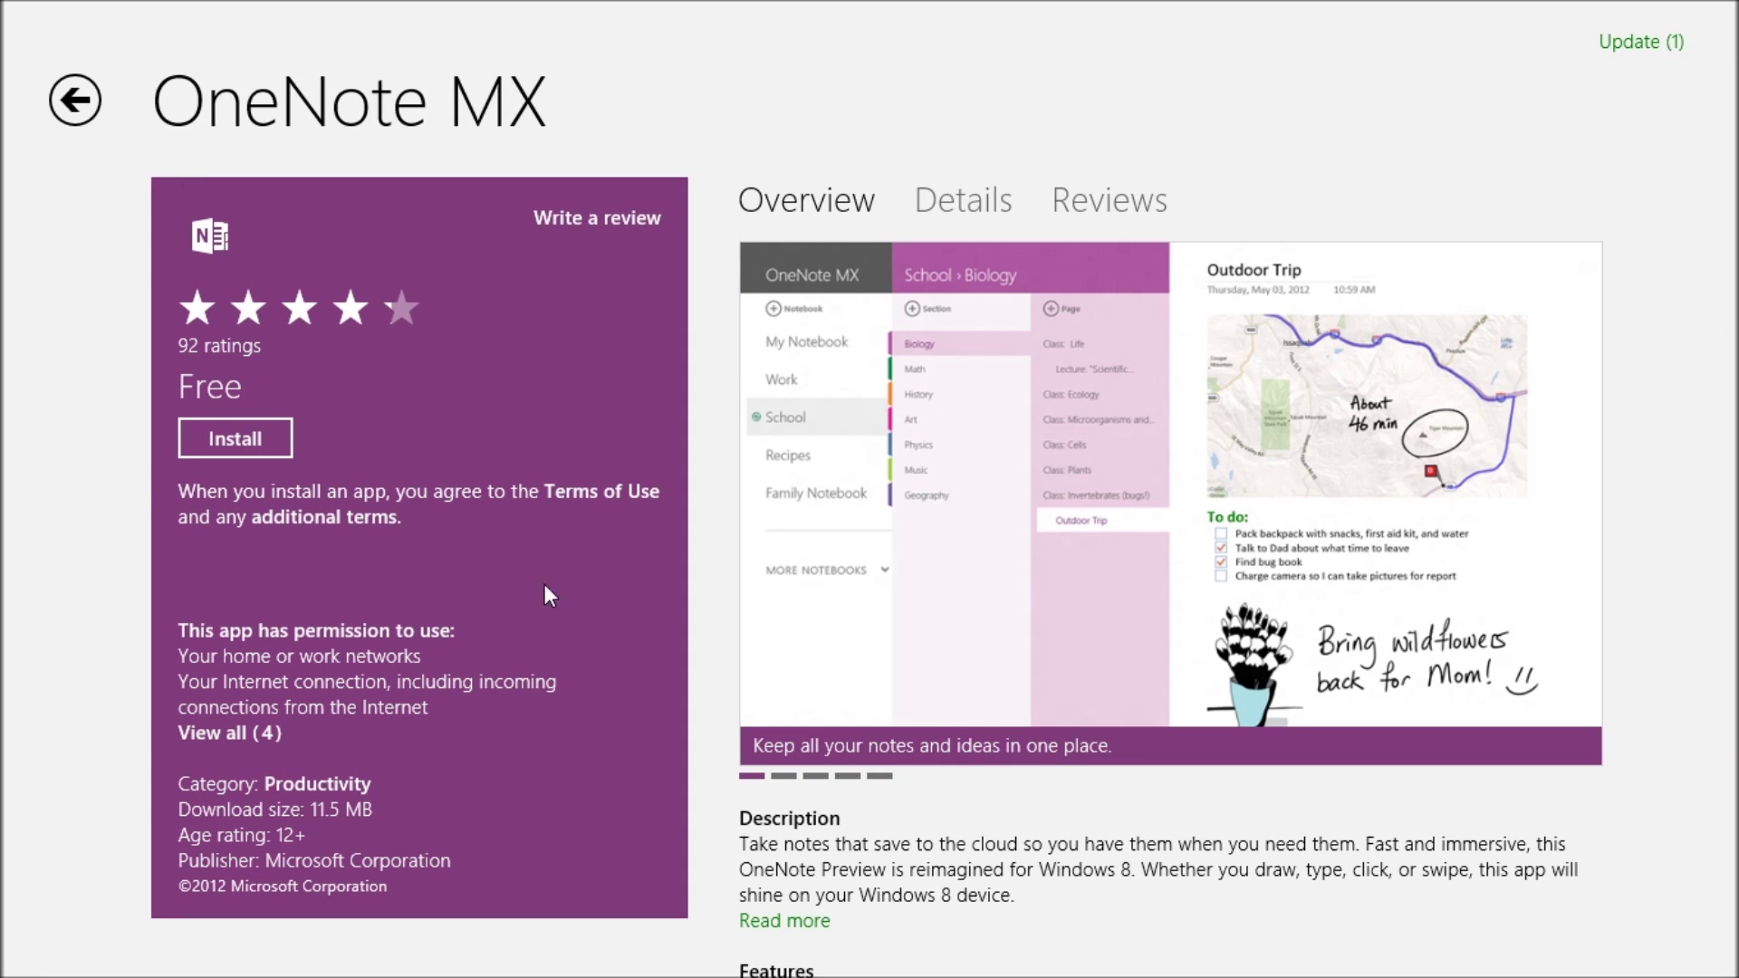
Step: Install the free OneNote MX app and return to the Top free grid
left_click(236, 436)
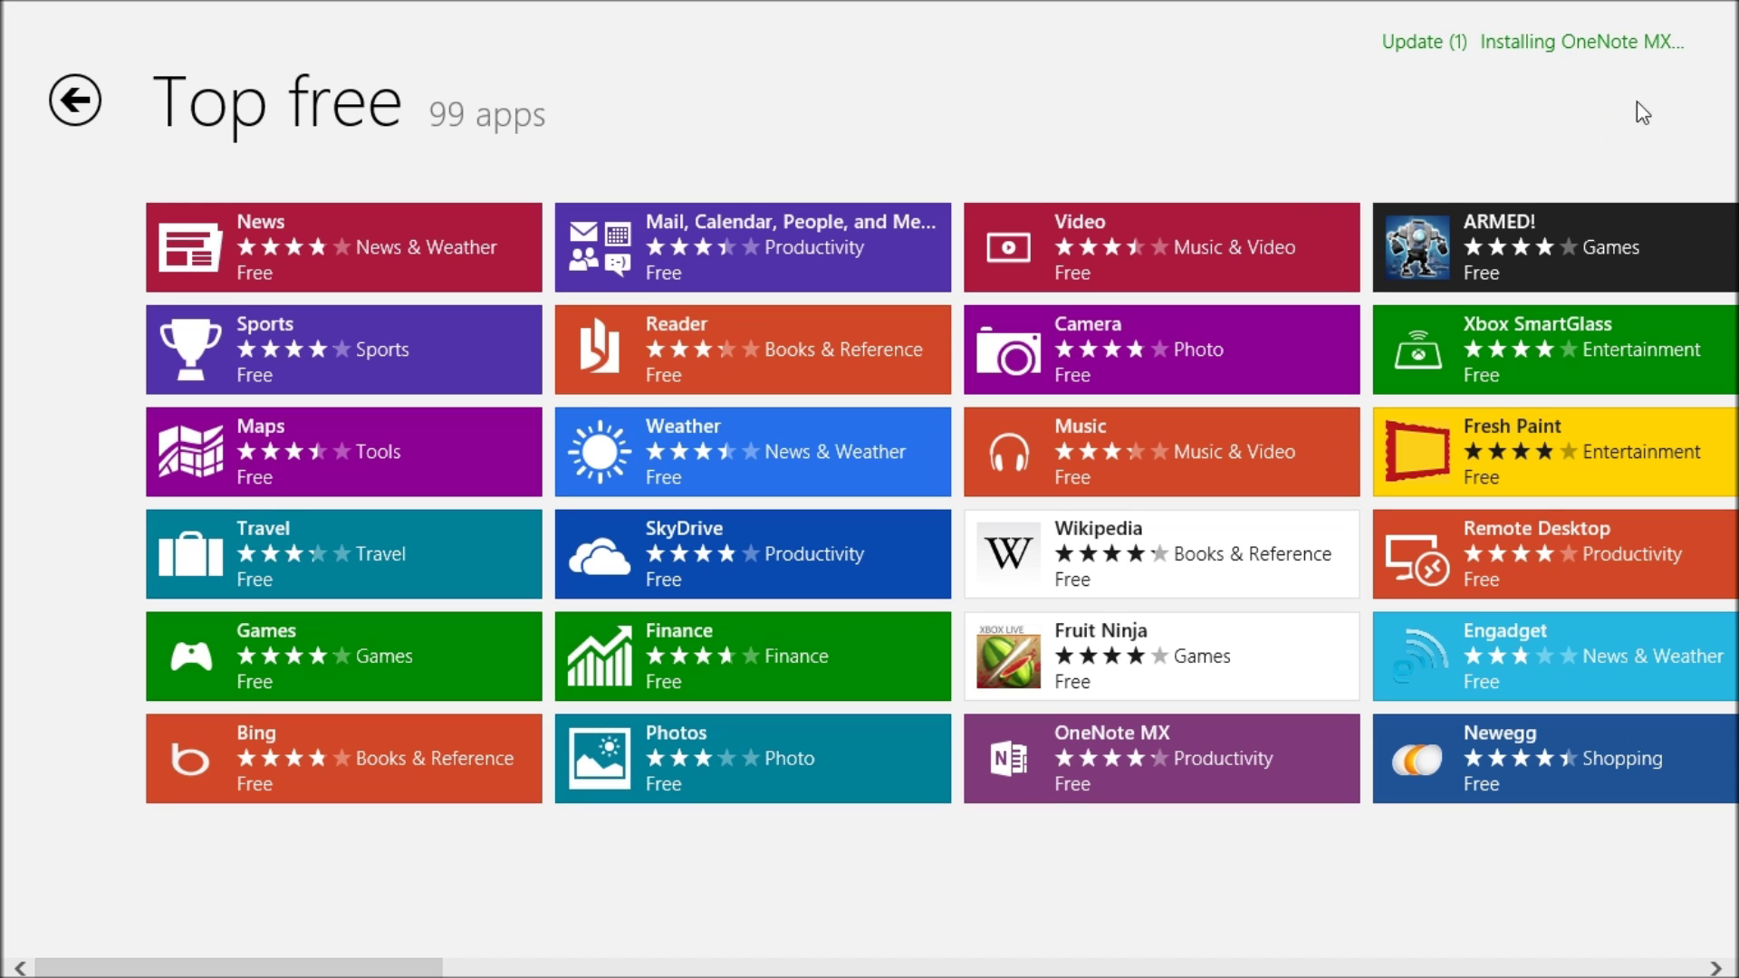
scroll(958, 609, "down", 5)
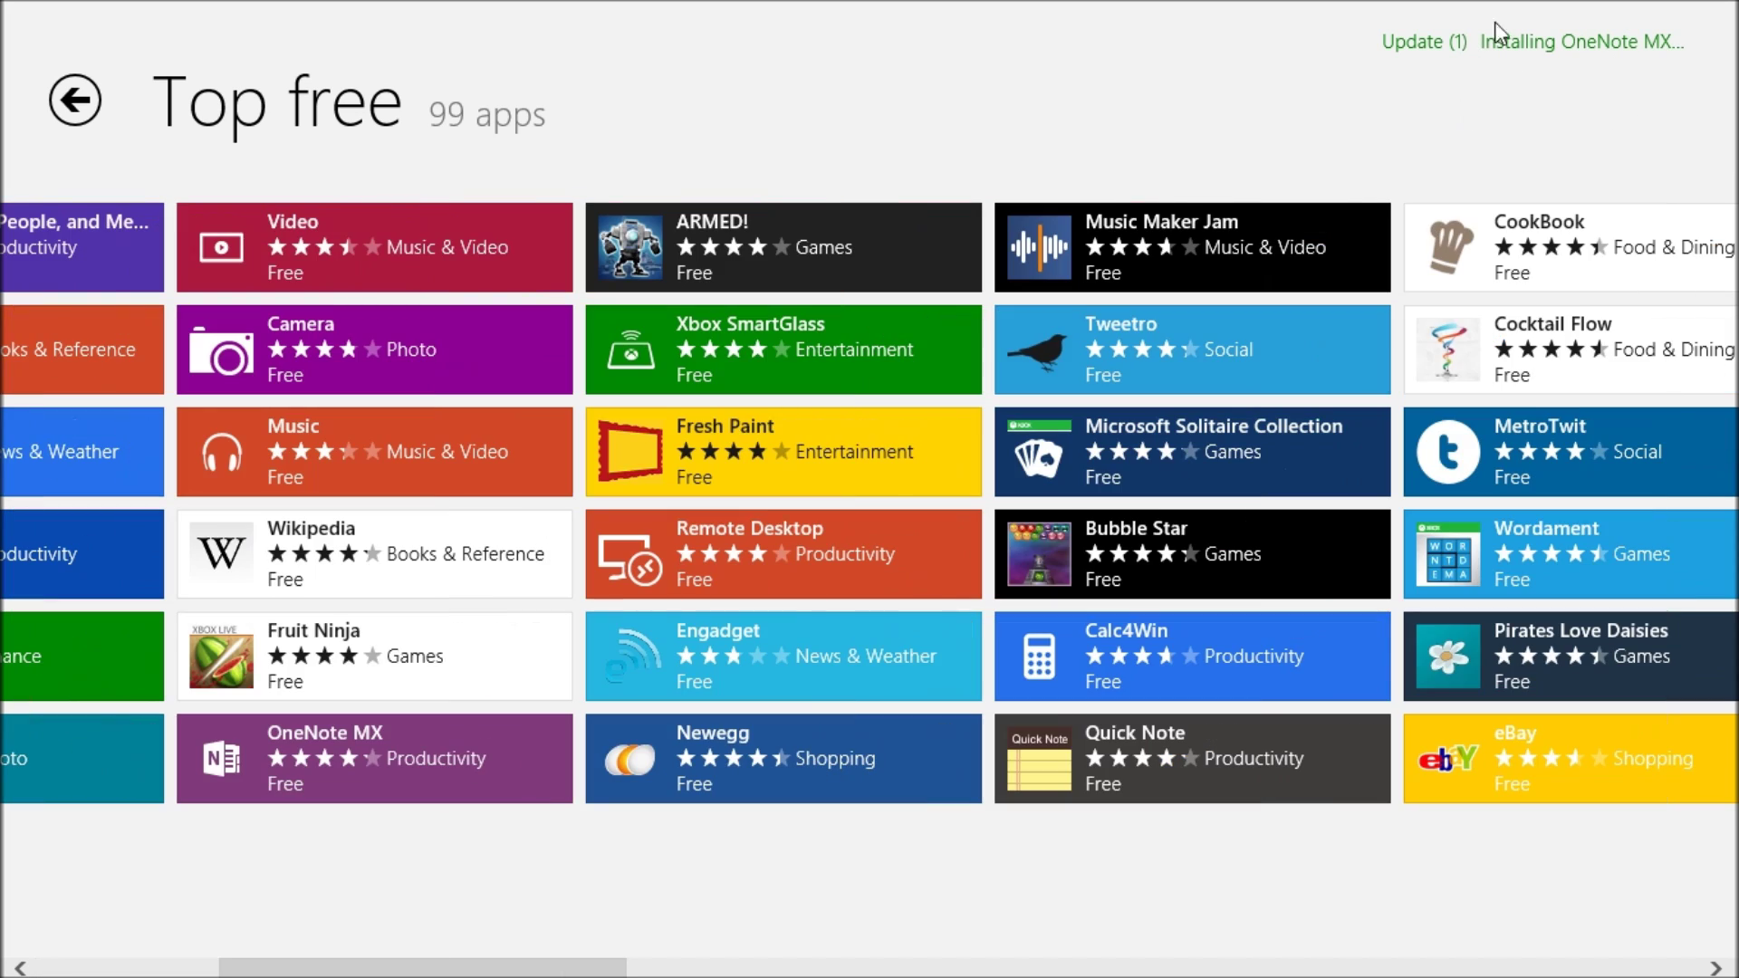
Step: Queue the Games app update behind OneNote MX's download, then return to the Start screen
left_click(1556, 42)
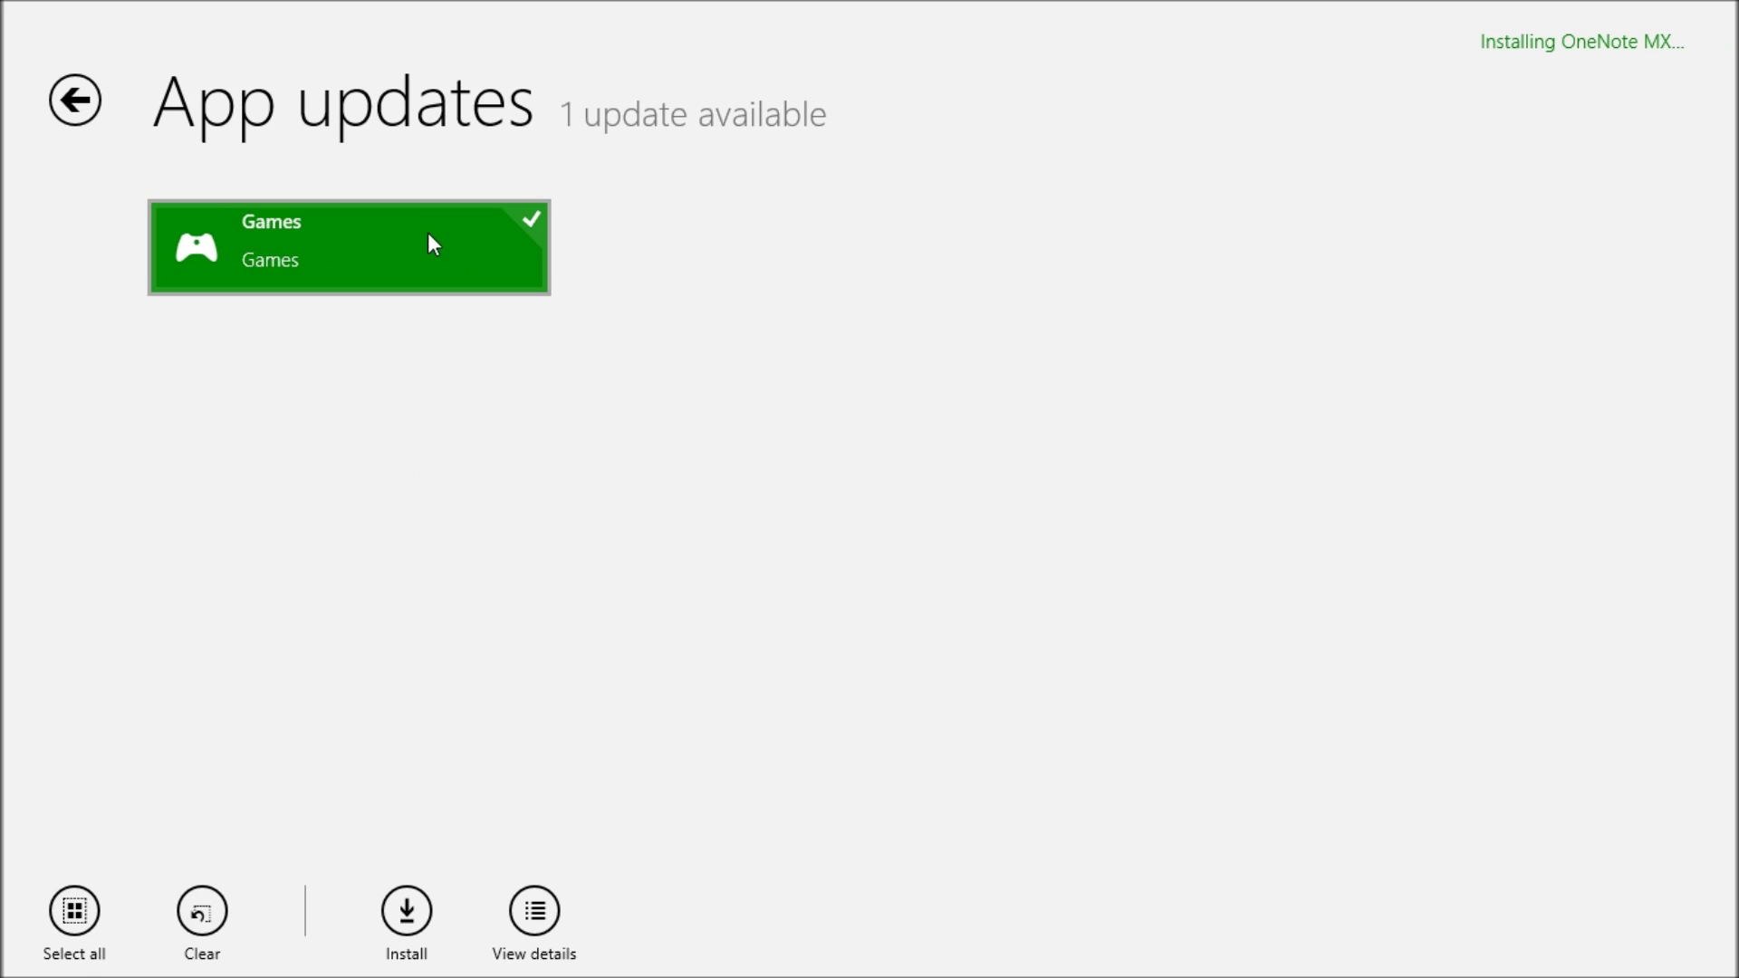
left_click(407, 914)
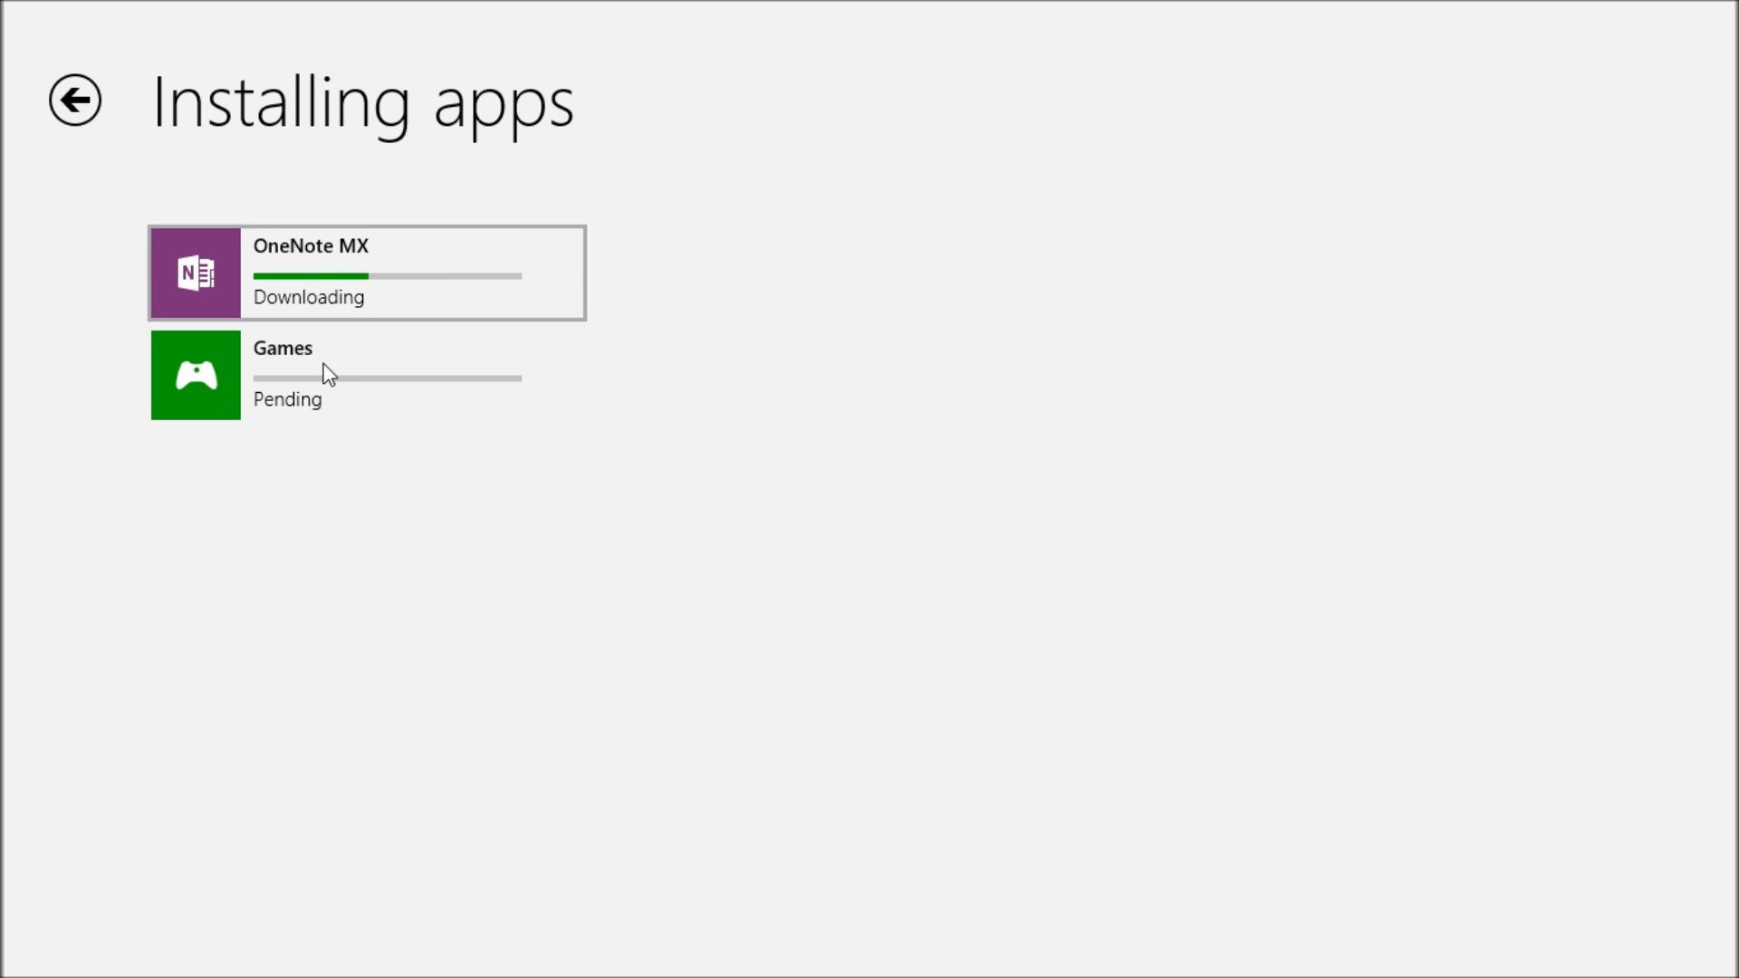
mouse_move(325, 276)
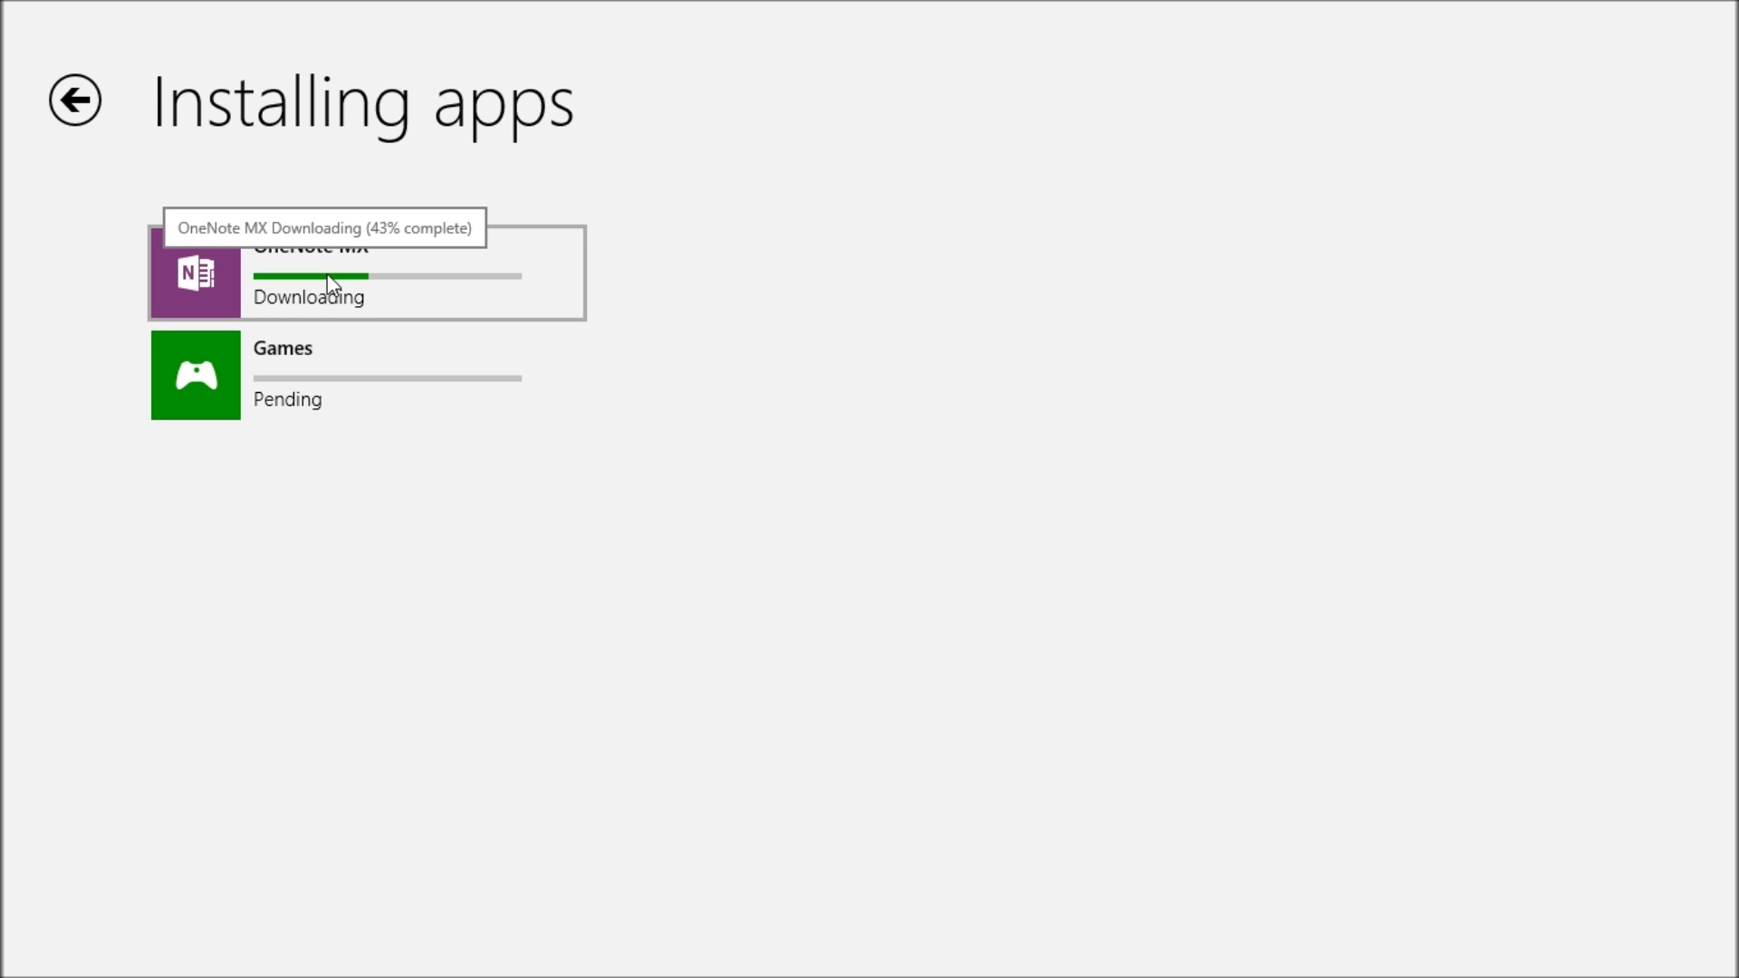
left_click(9, 970)
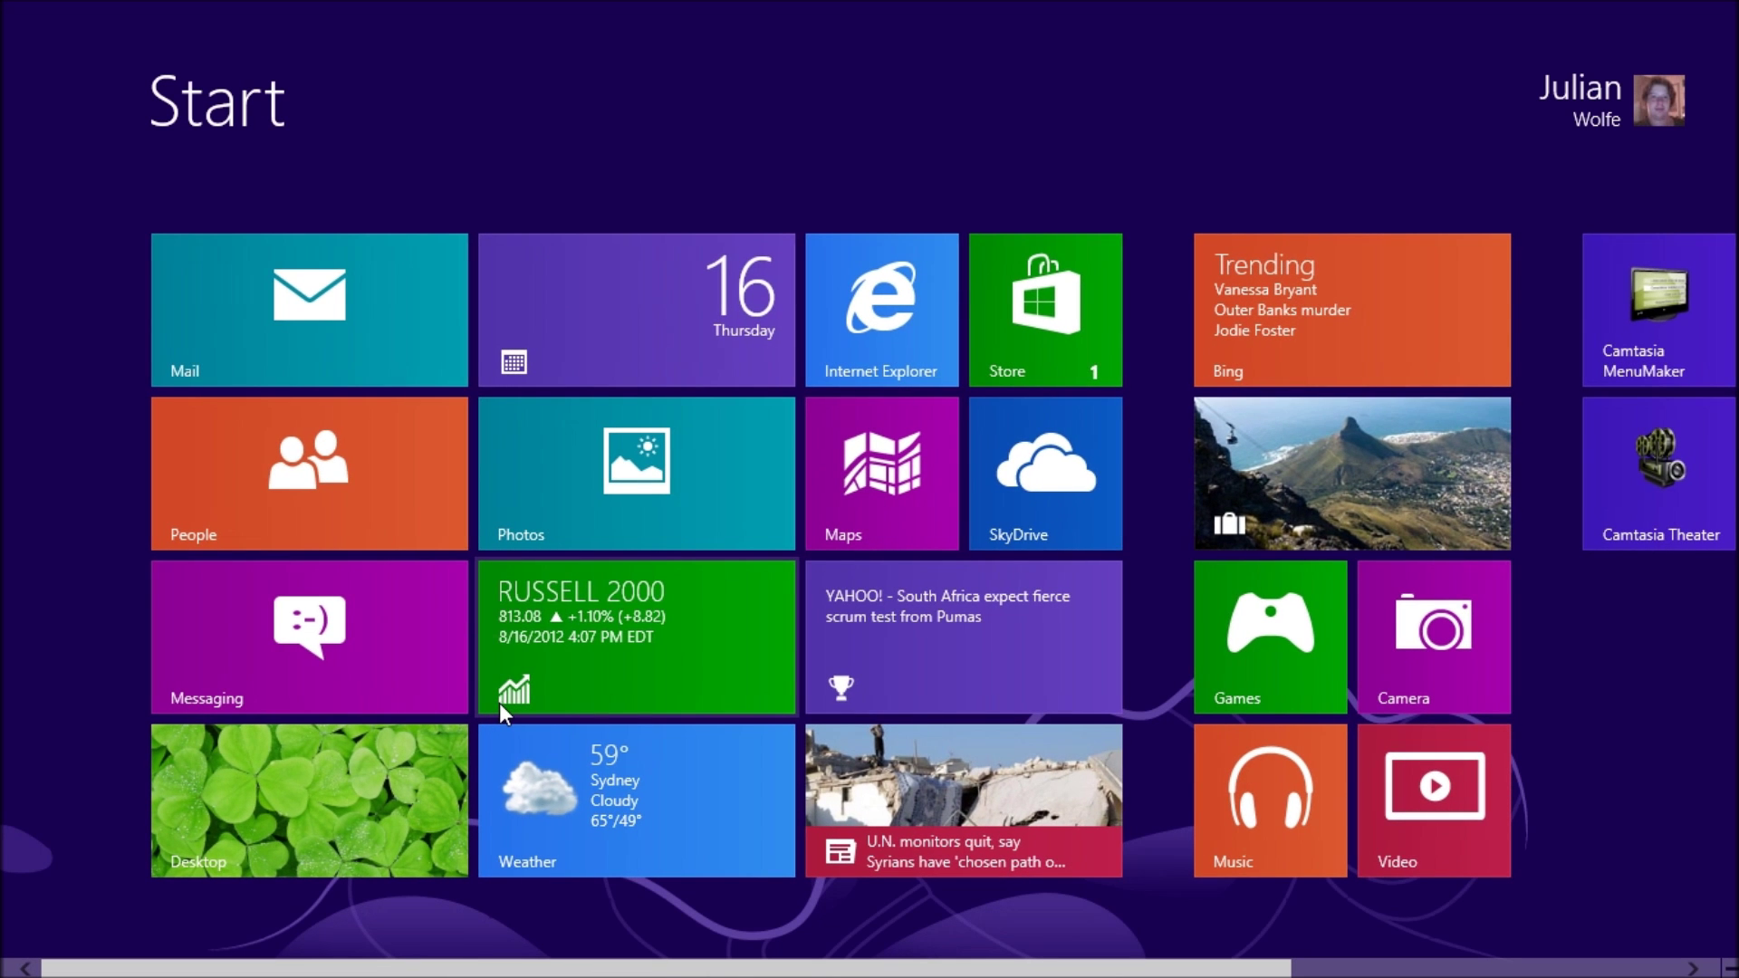
scroll(499, 704, "down", 1)
scroll(499, 704, "down", 4)
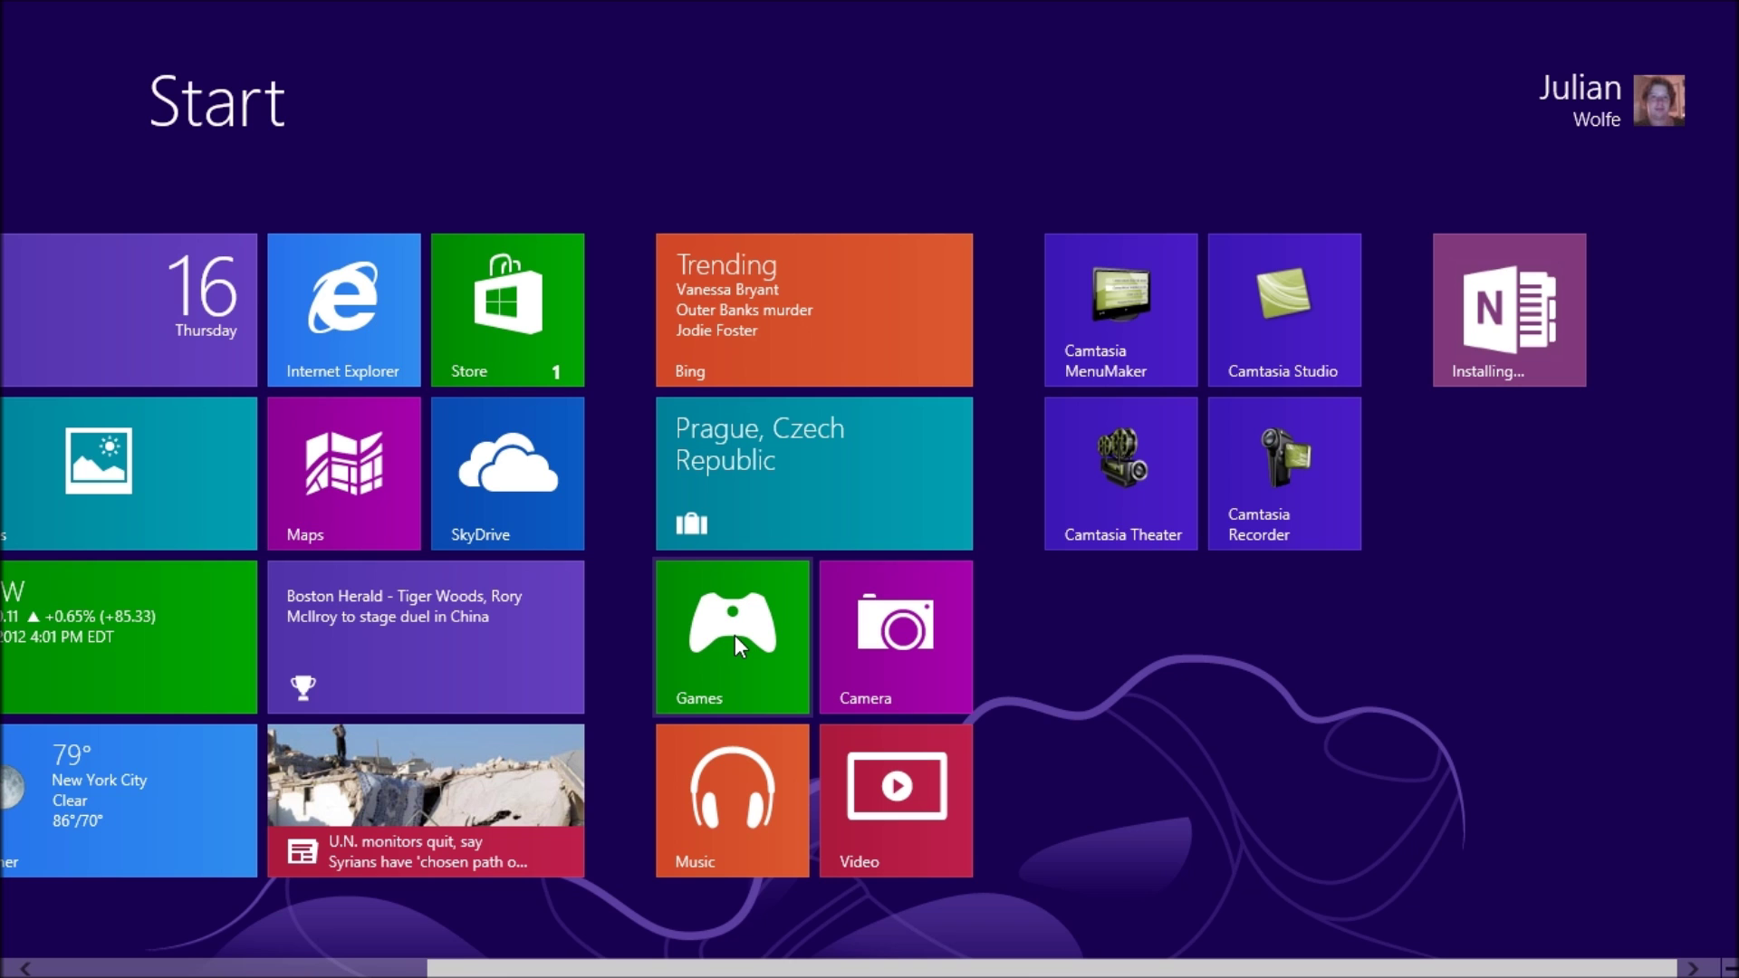
scroll(1380, 734, "up", 1)
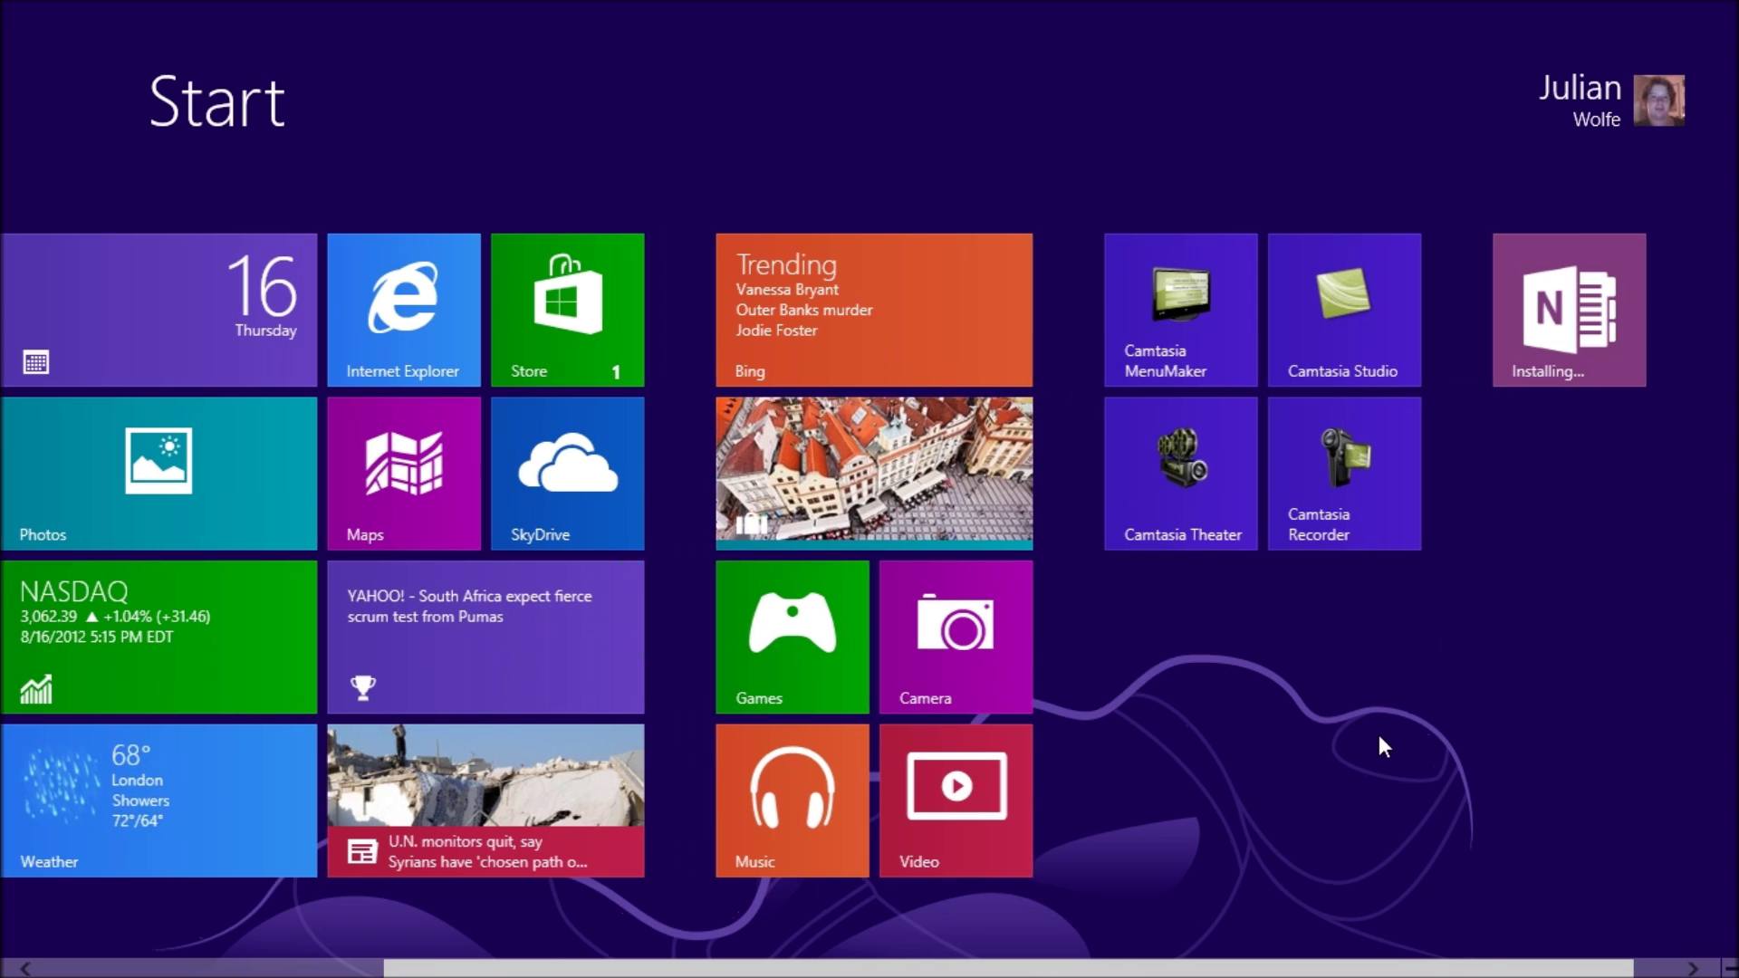
scroll(1380, 735, "up", 3)
scroll(1644, 379, "down", 2)
scroll(1546, 507, "down", 2)
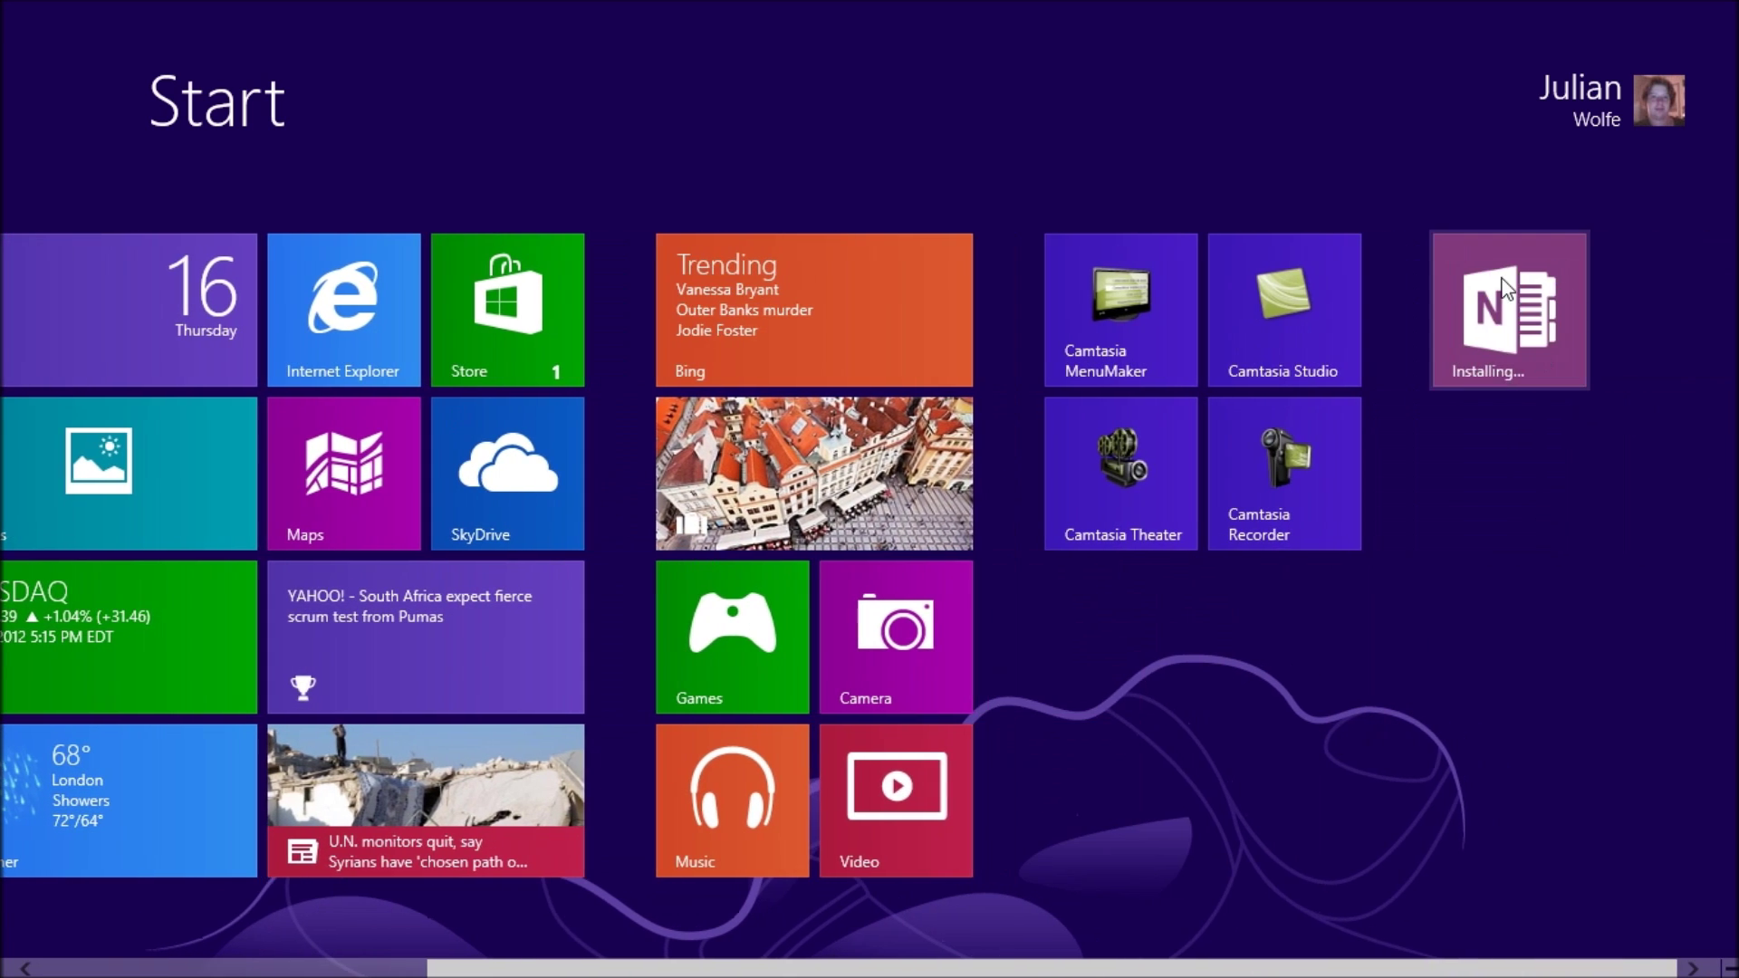
left_click_drag(1502, 288, 1013, 556)
left_click_drag(1138, 581, 1500, 309)
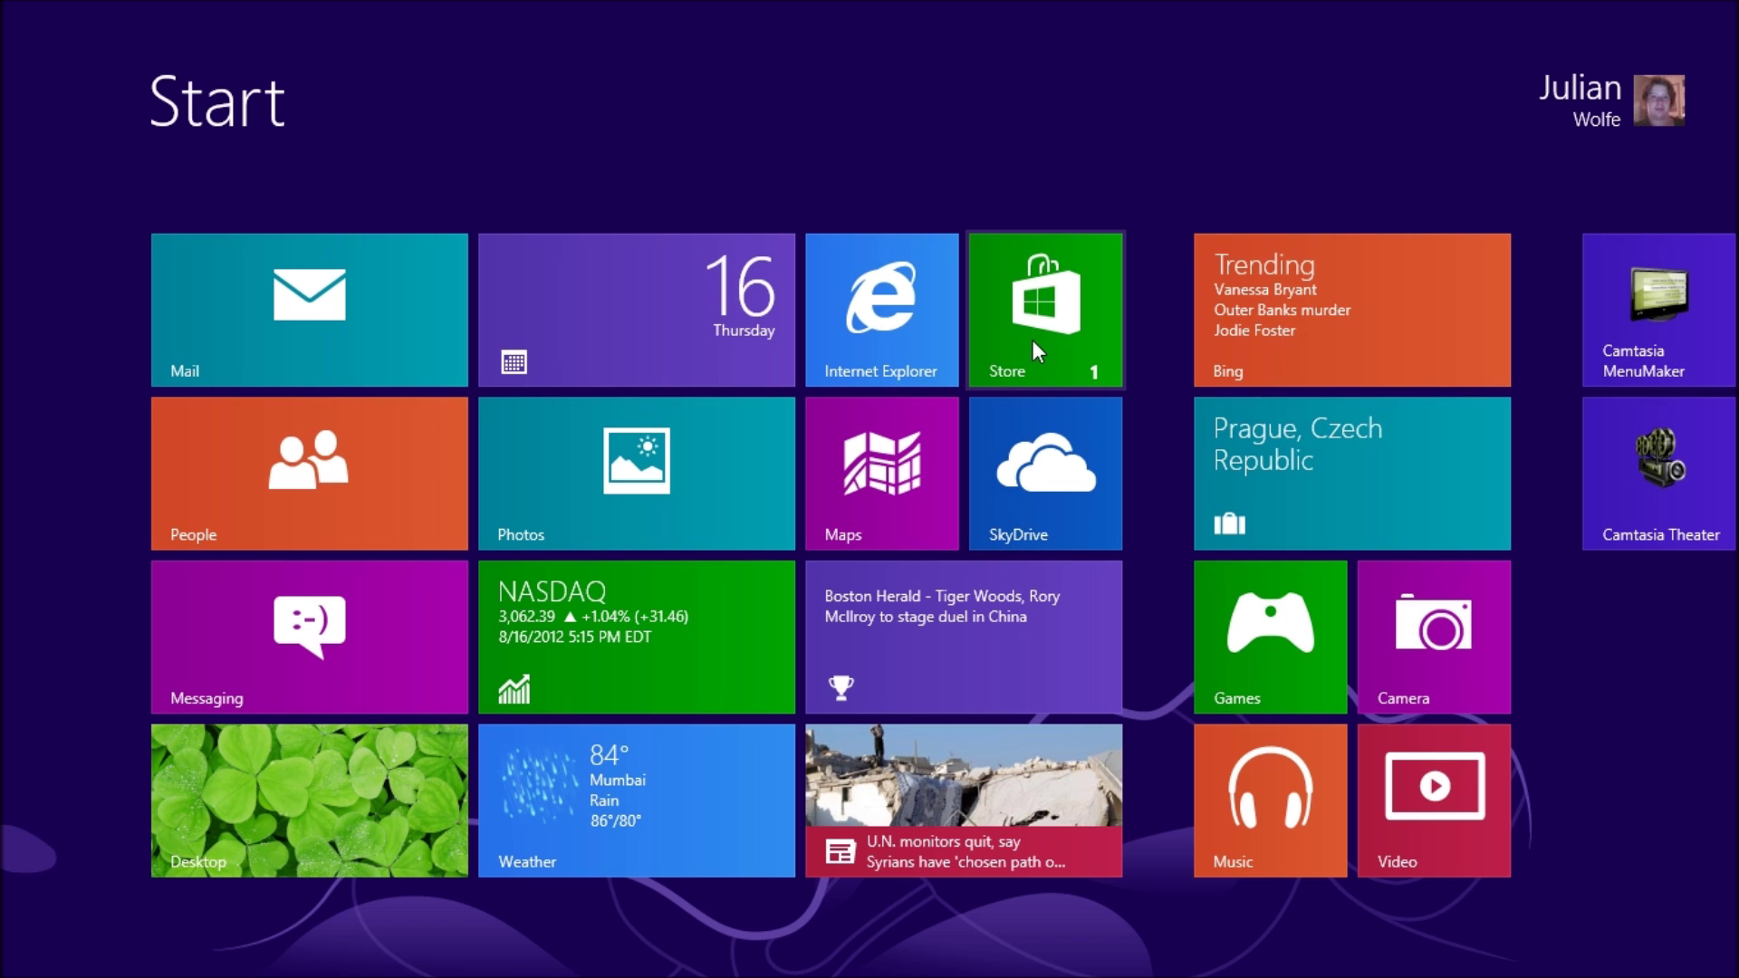
scroll(914, 660, "down", 3)
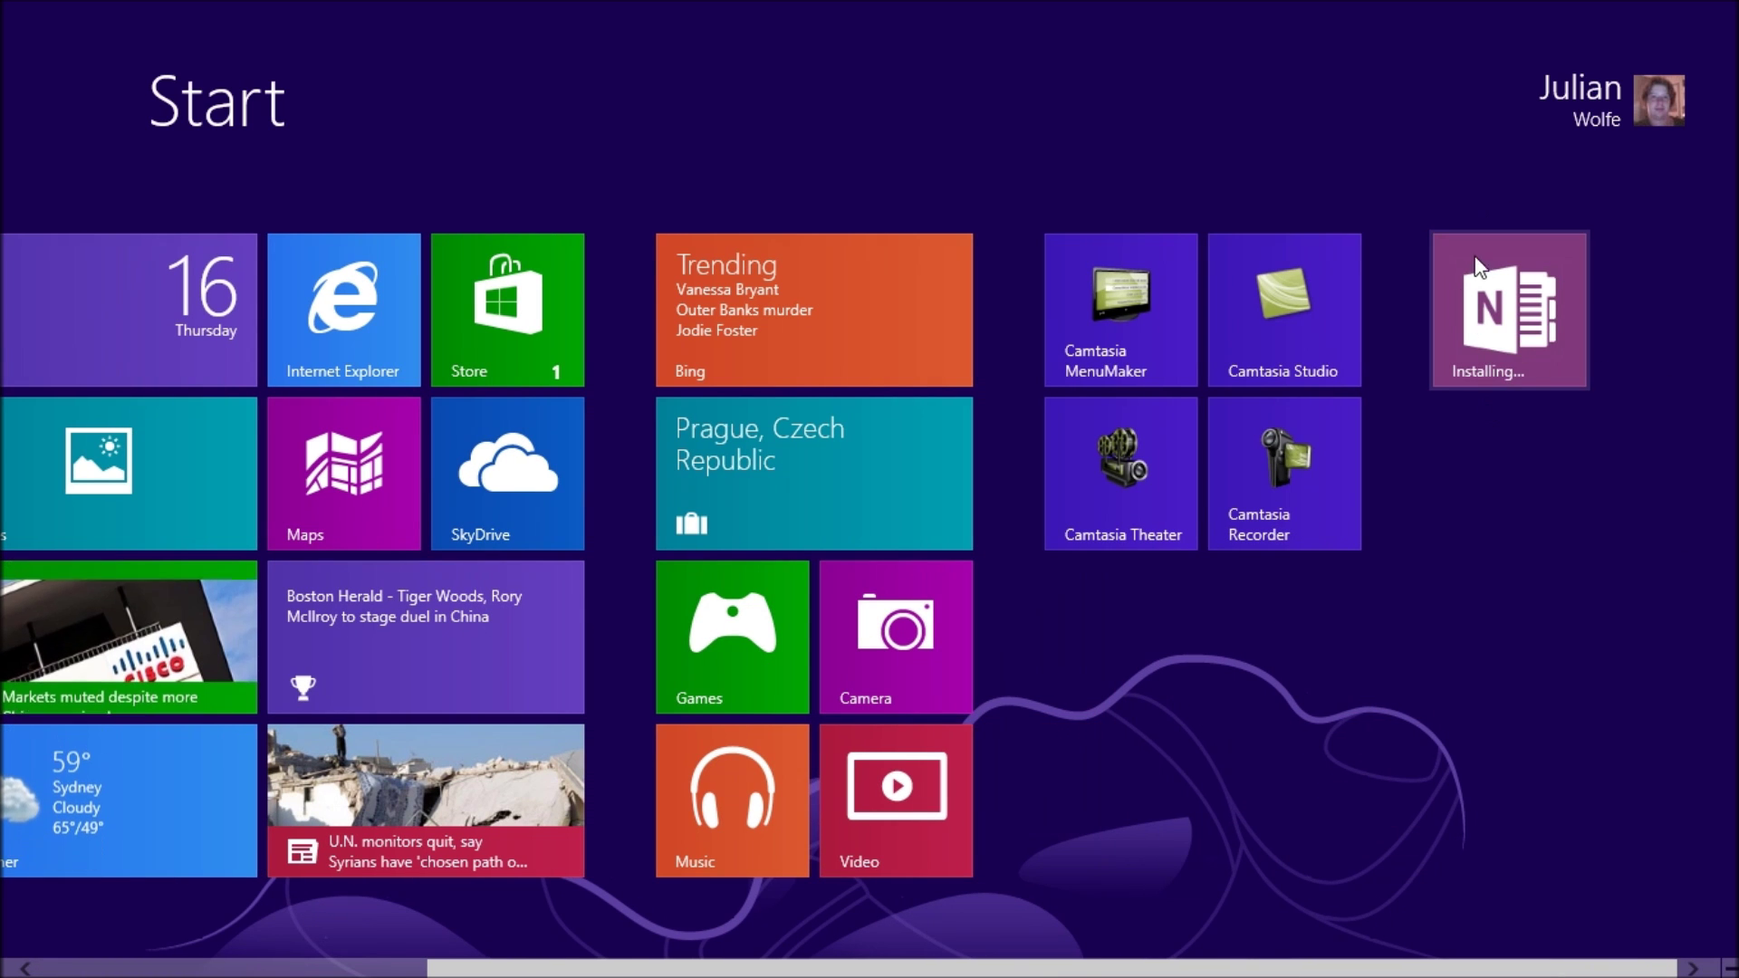
scroll(744, 654, "up", 3)
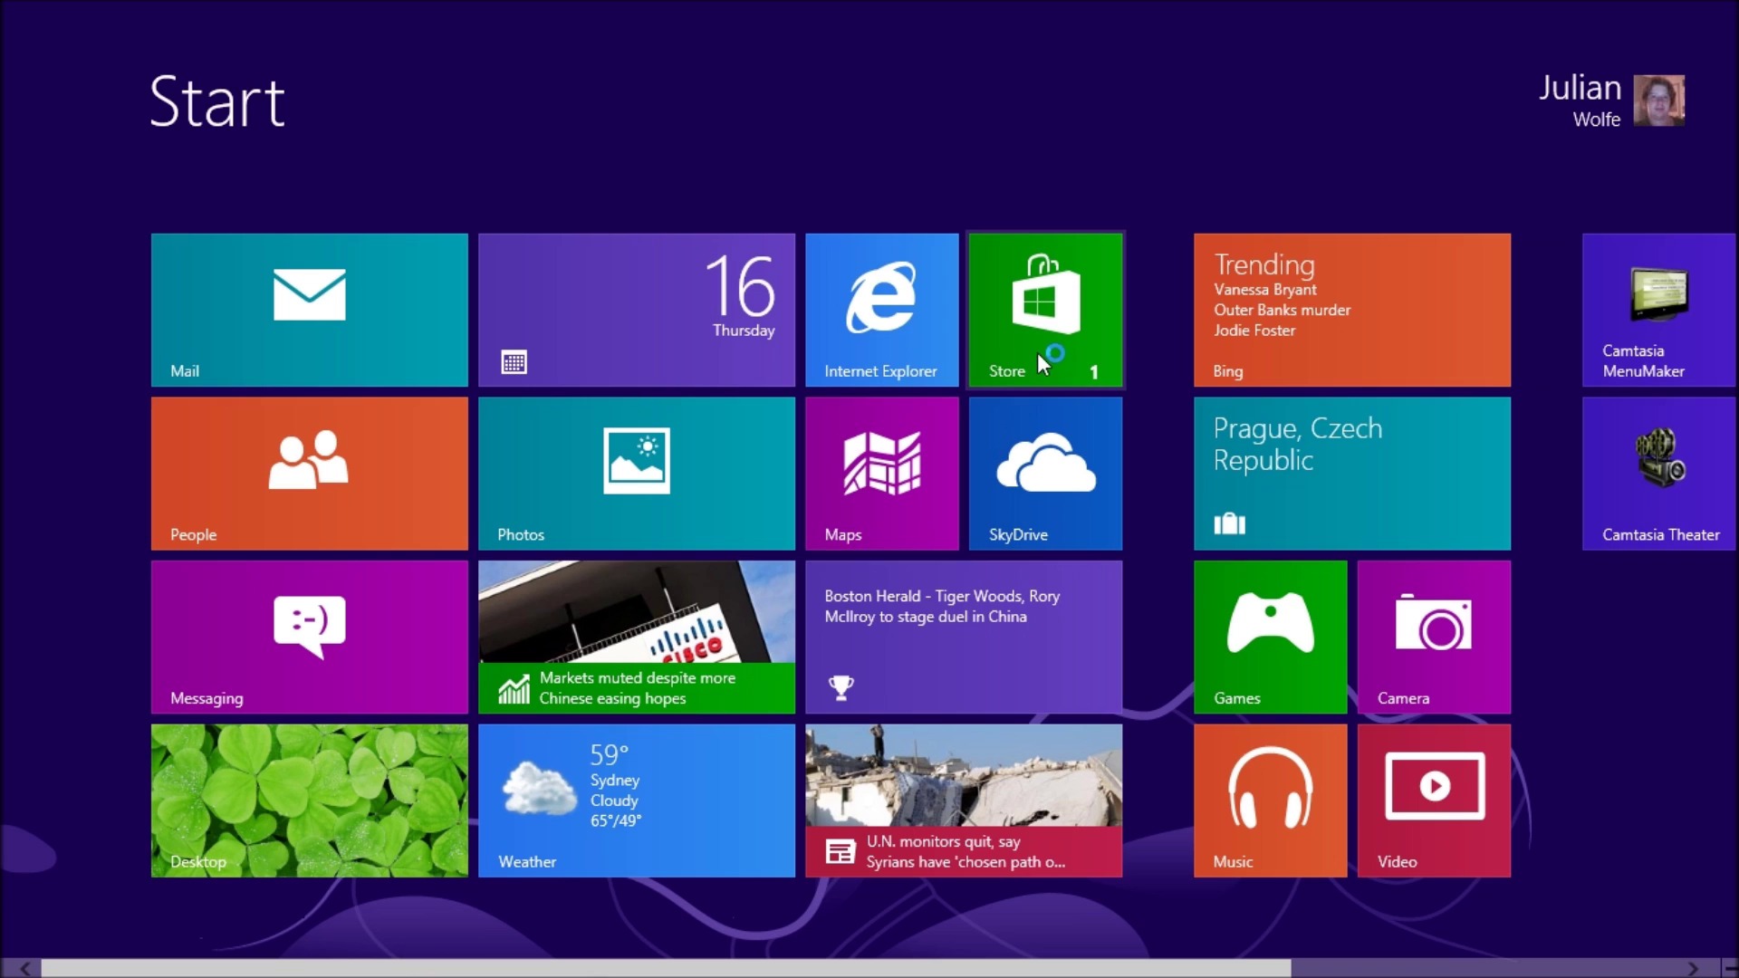
left_click(1039, 354)
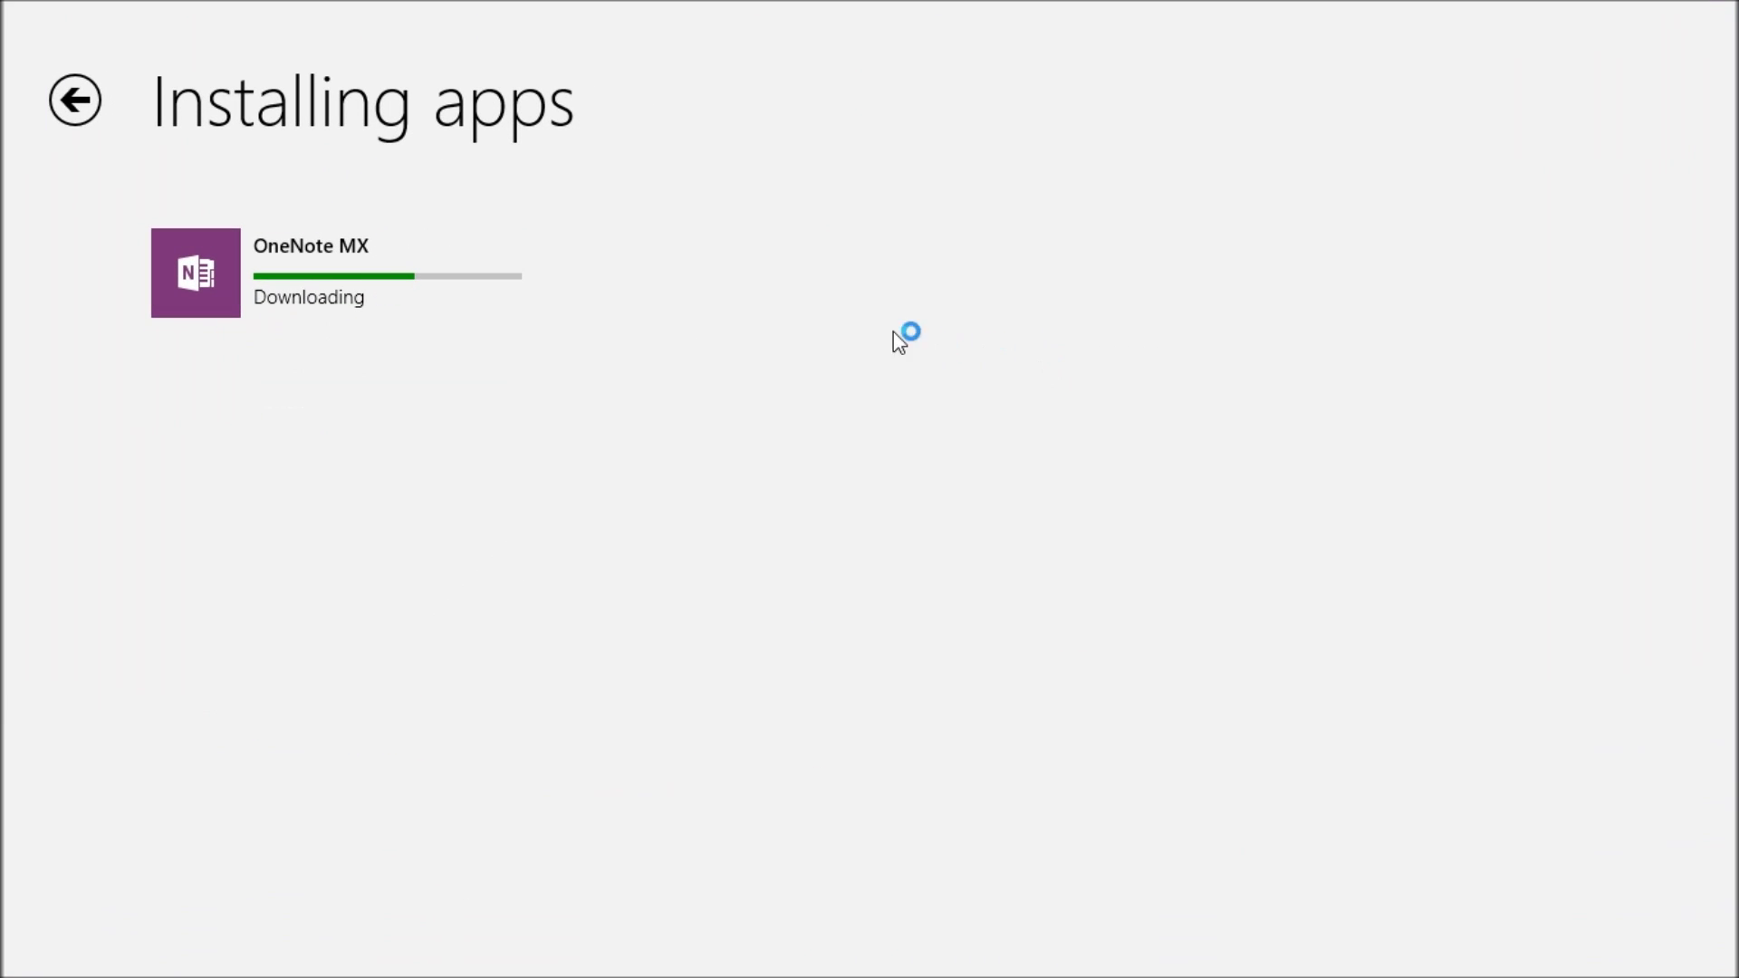
Step: Check OneNote MX's download via the Store app bar, then return to Start to find its tile
right_click(810, 10)
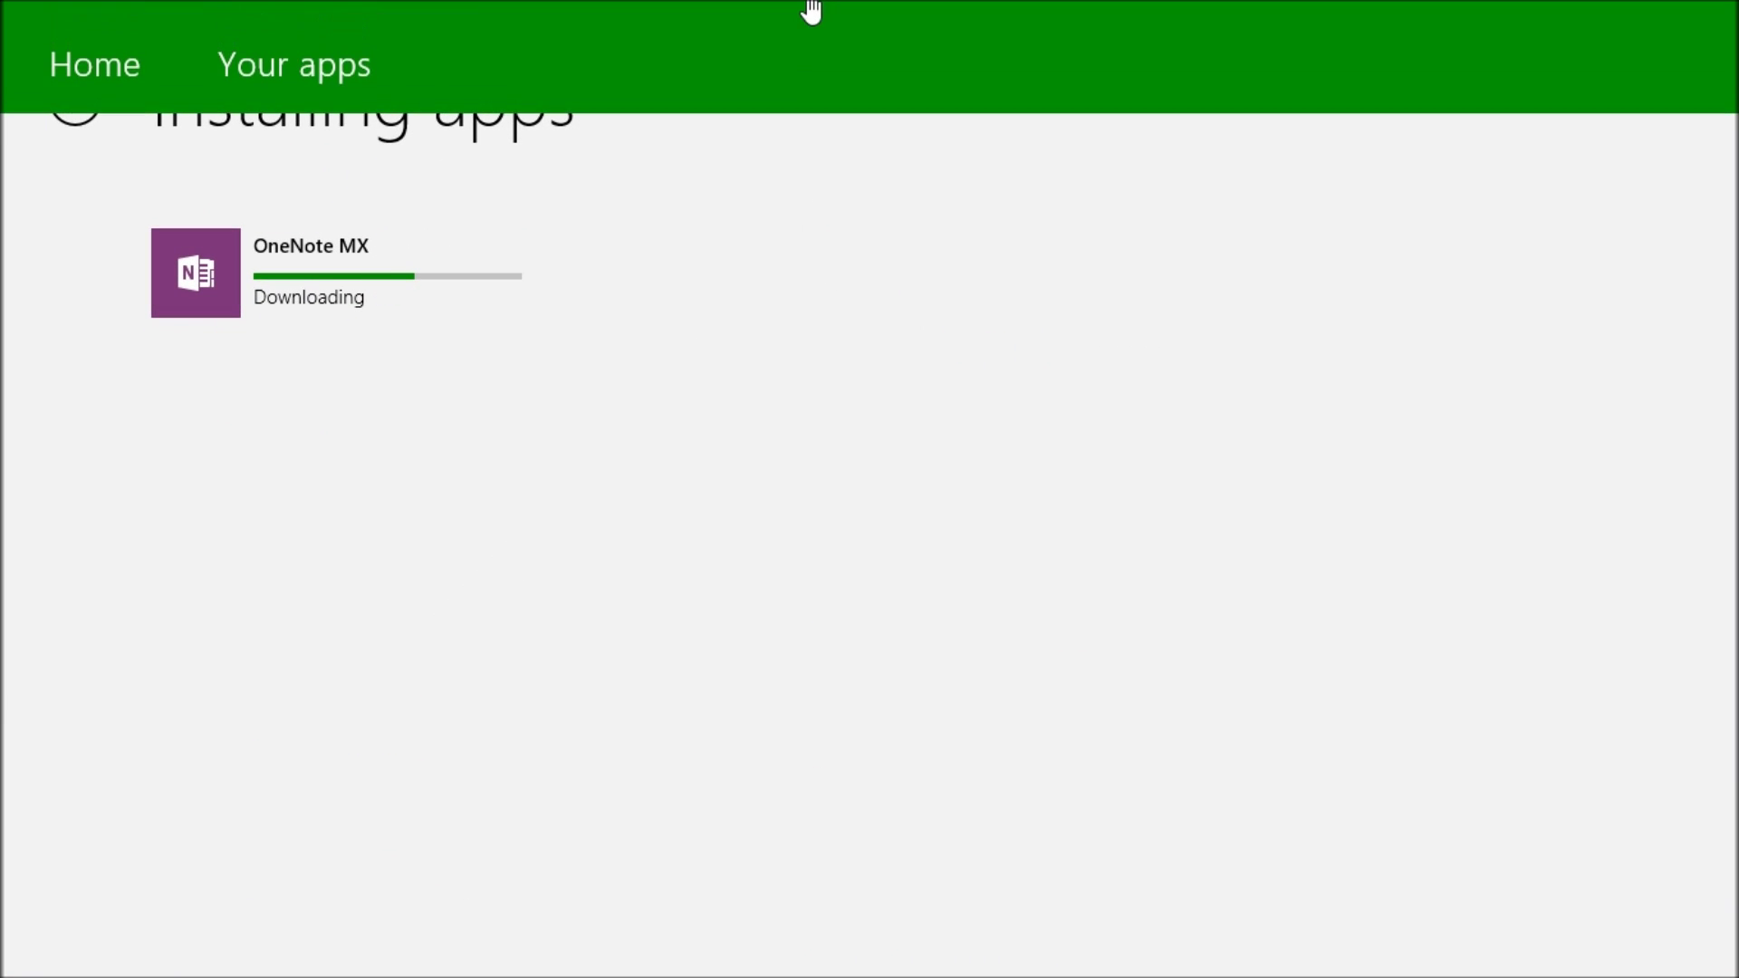
right_click(812, 10)
left_click(5, 972)
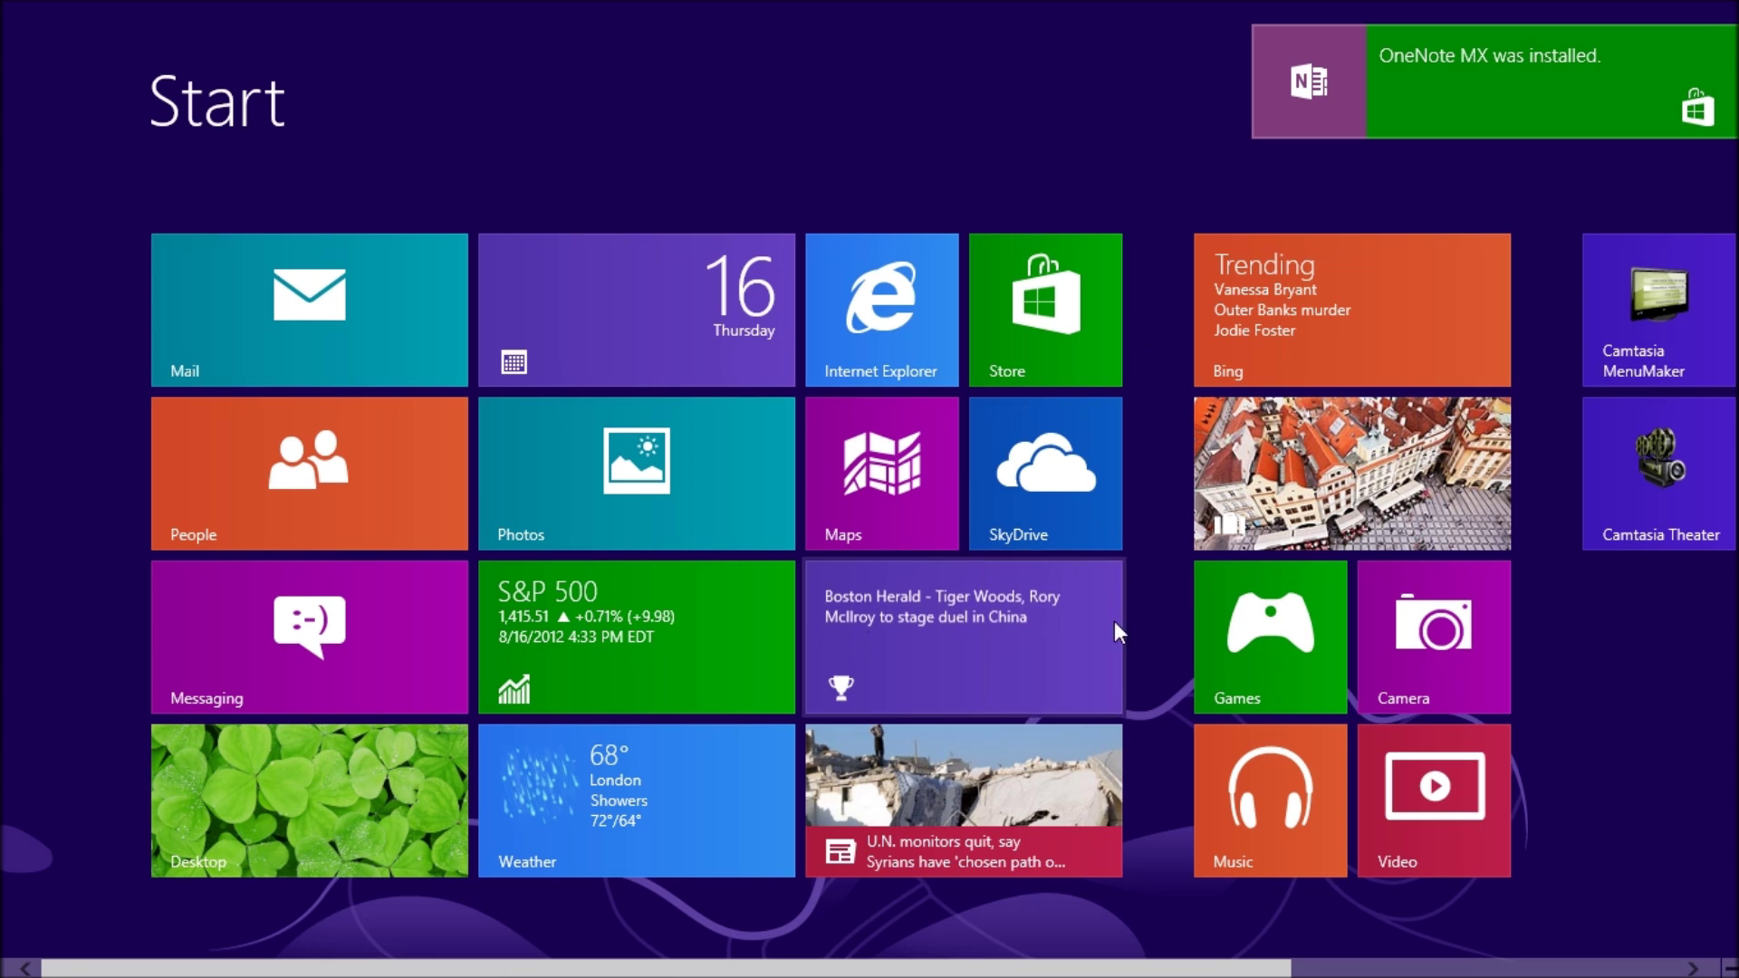
scroll(1114, 634, "down", 5)
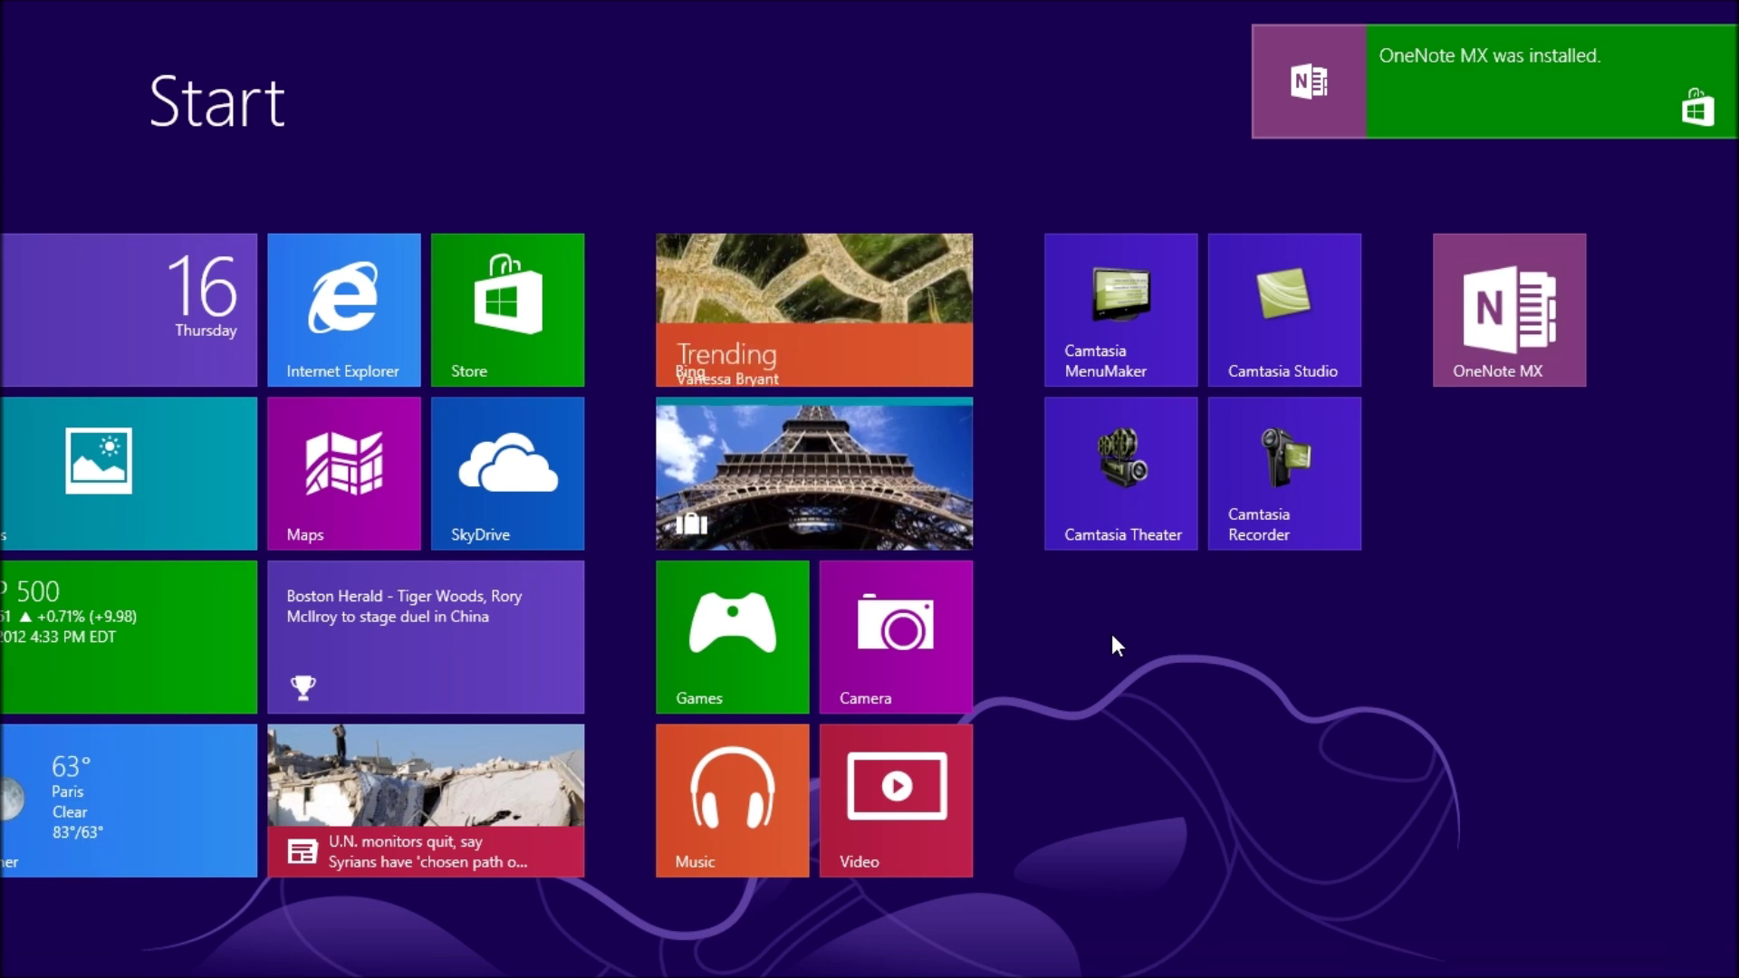
scroll(1112, 635, "up", 5)
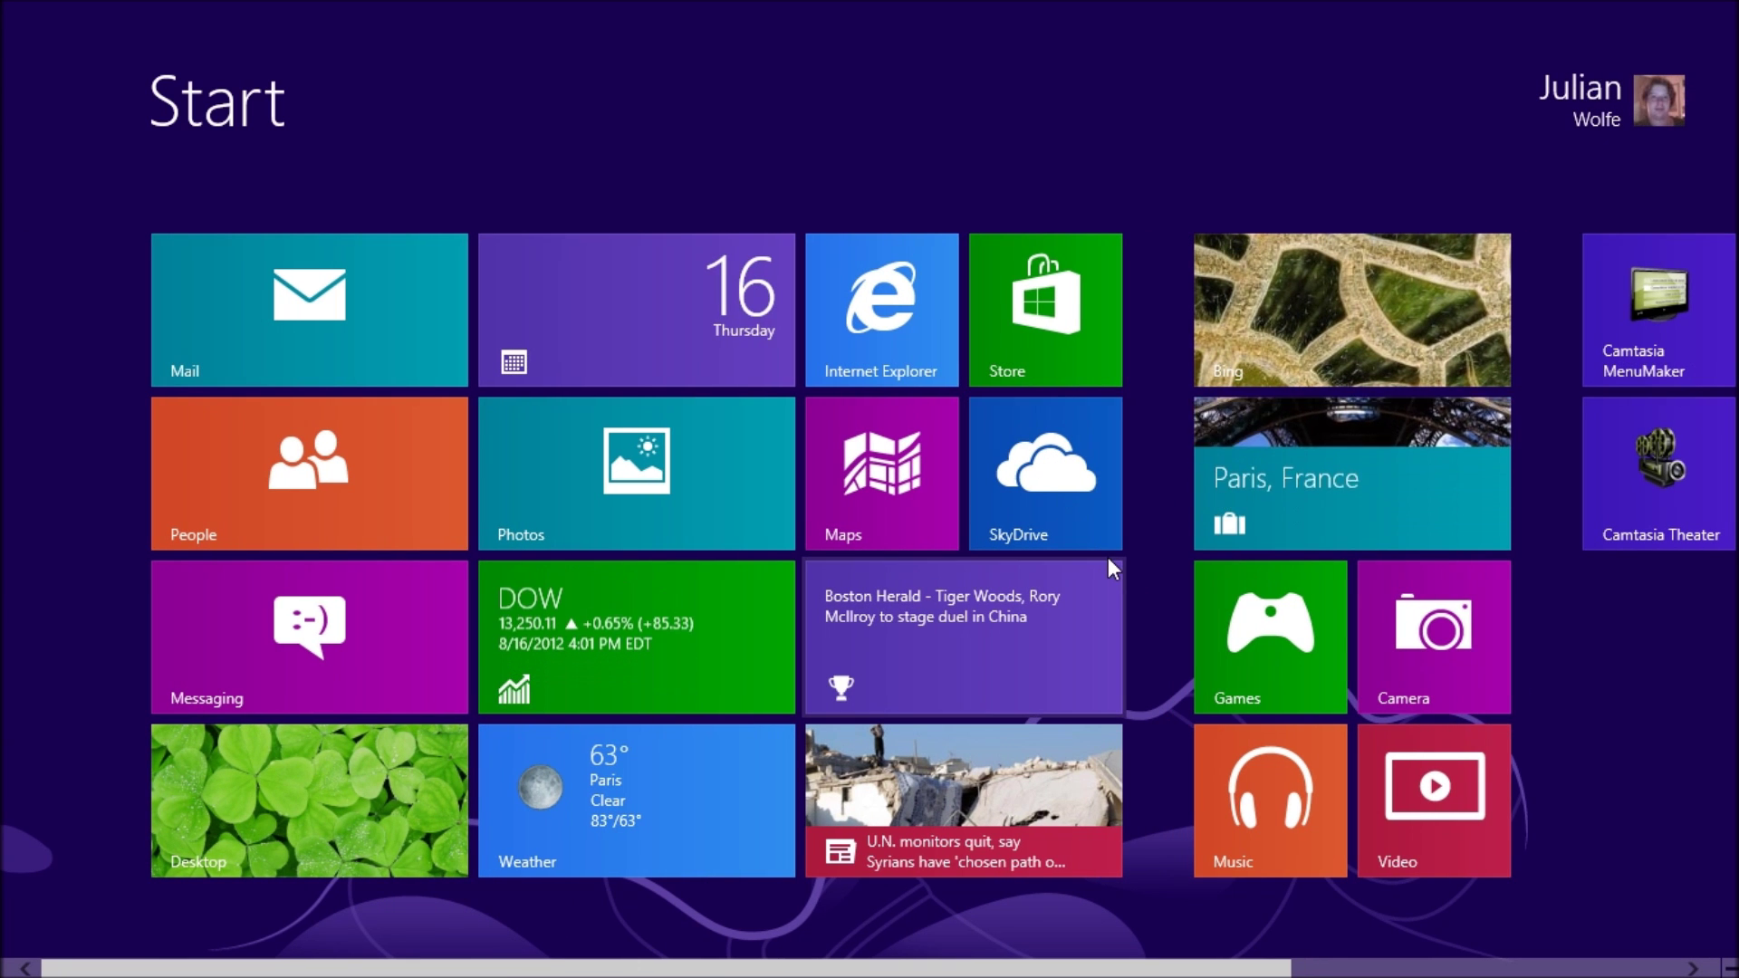
Step: Search the Store for 'minesweeper', then dismiss the pane and go back to the Store home
type("mine")
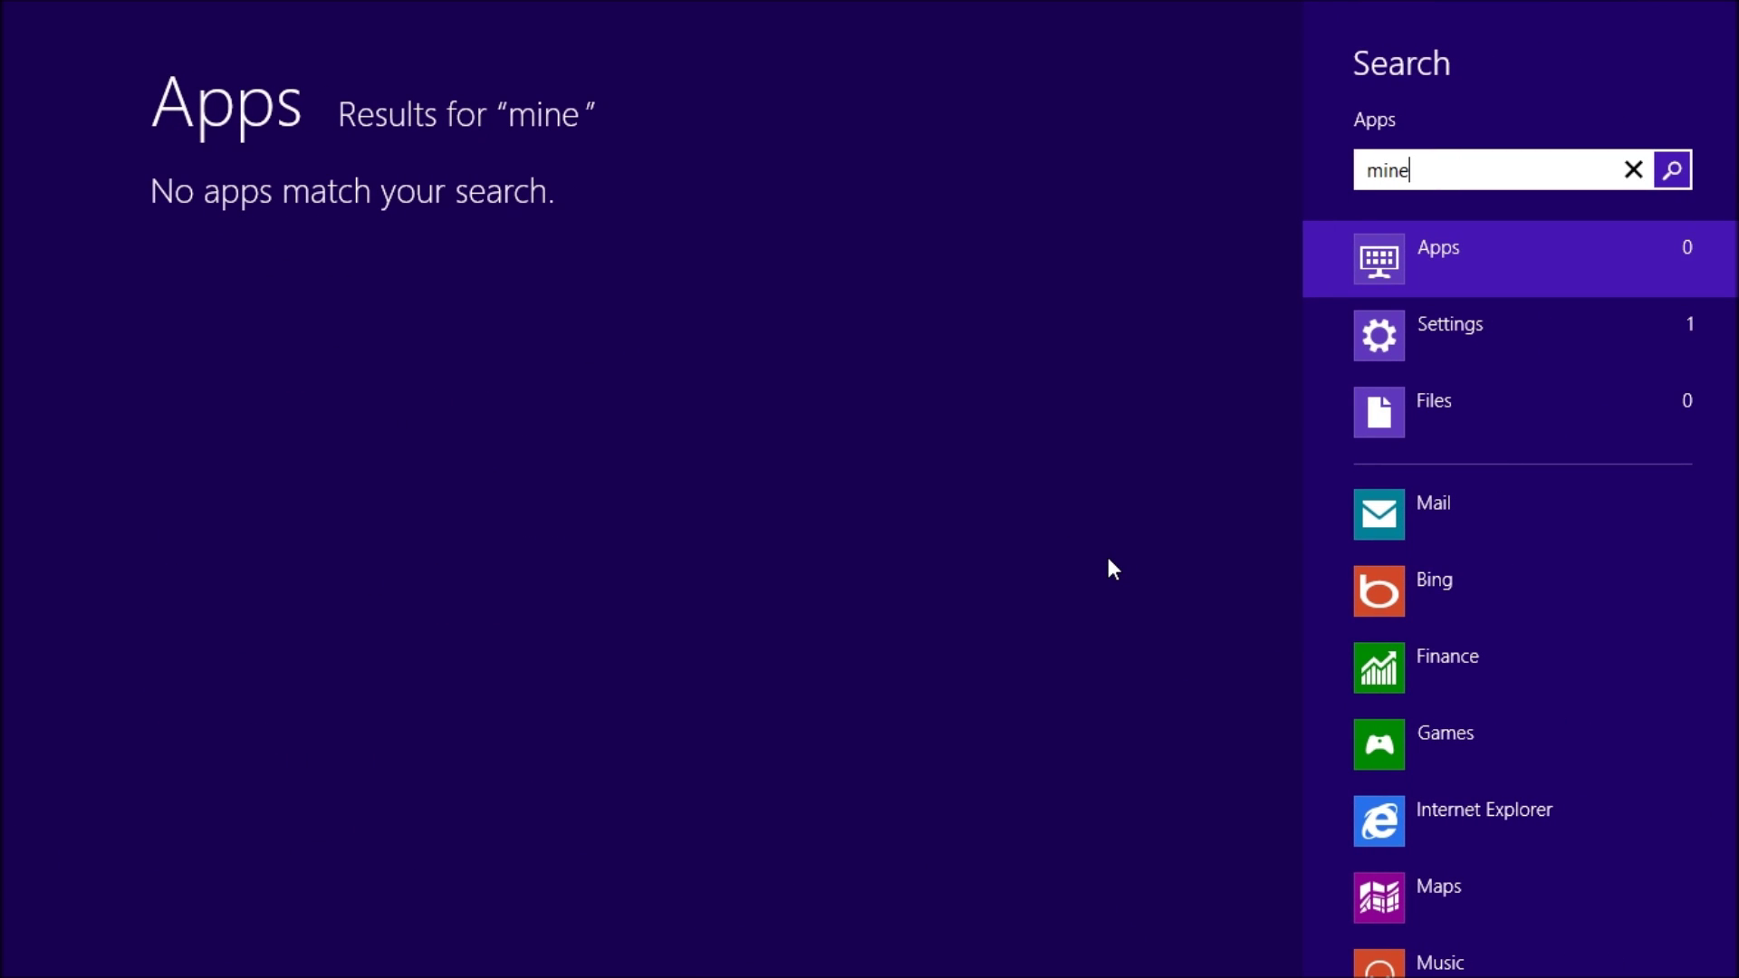
type("sweeper")
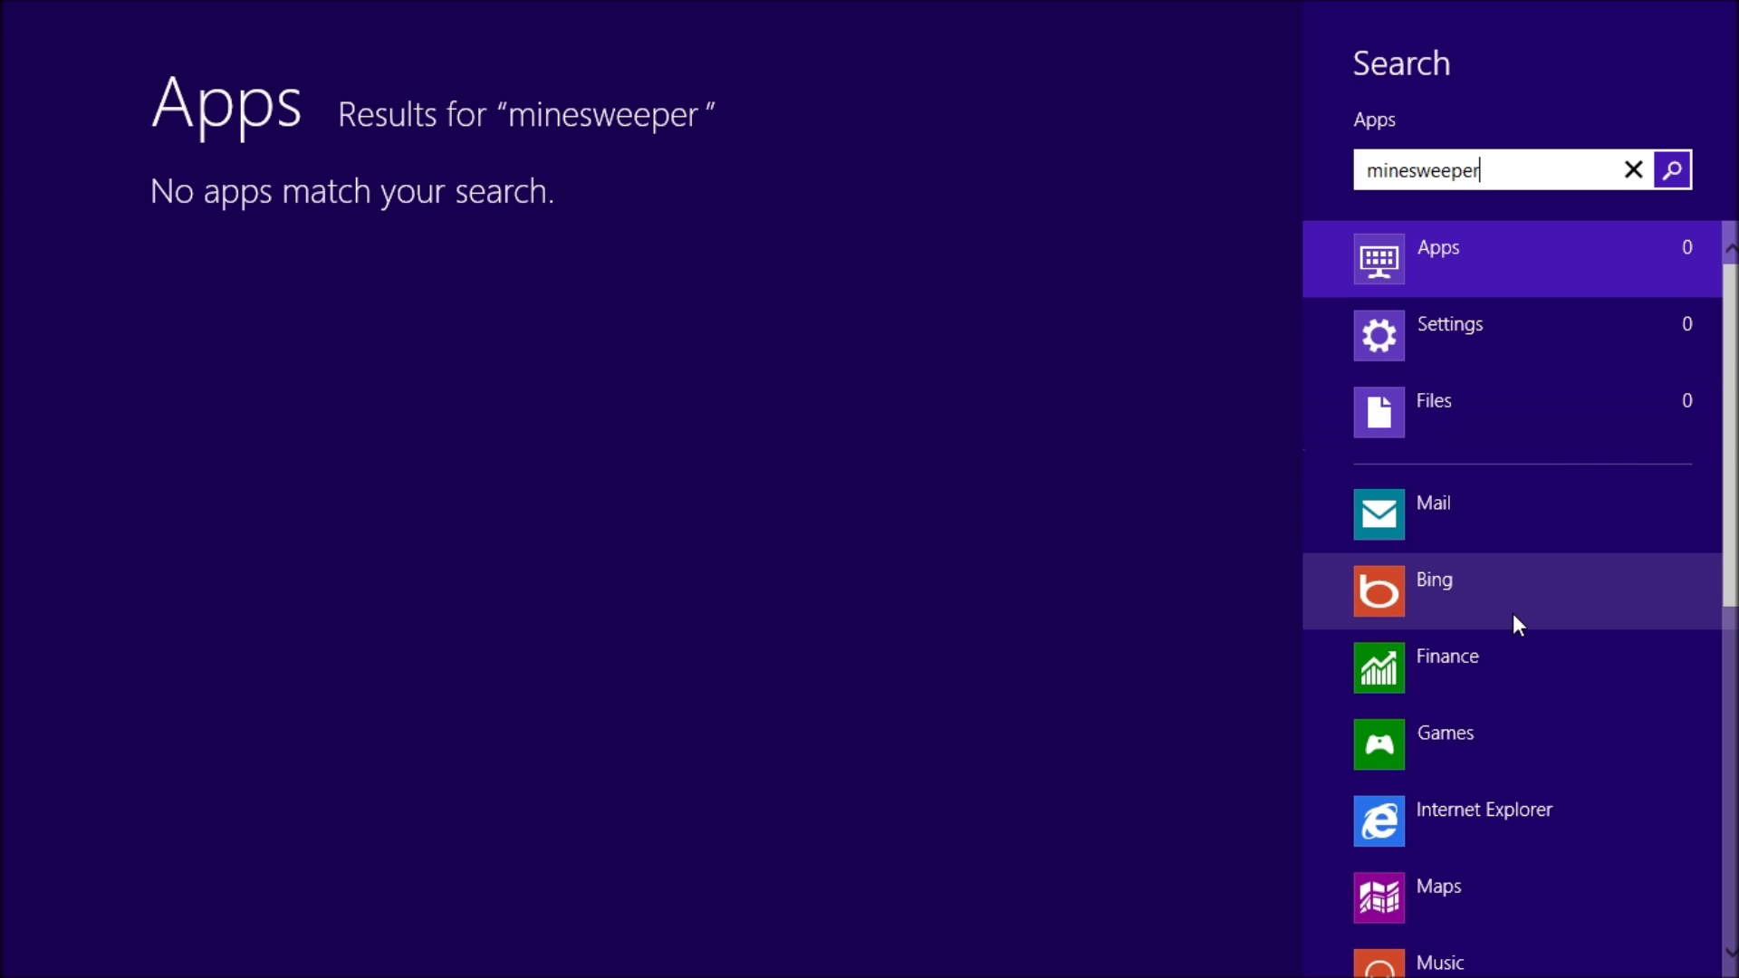
scroll(1520, 625, "down", 3)
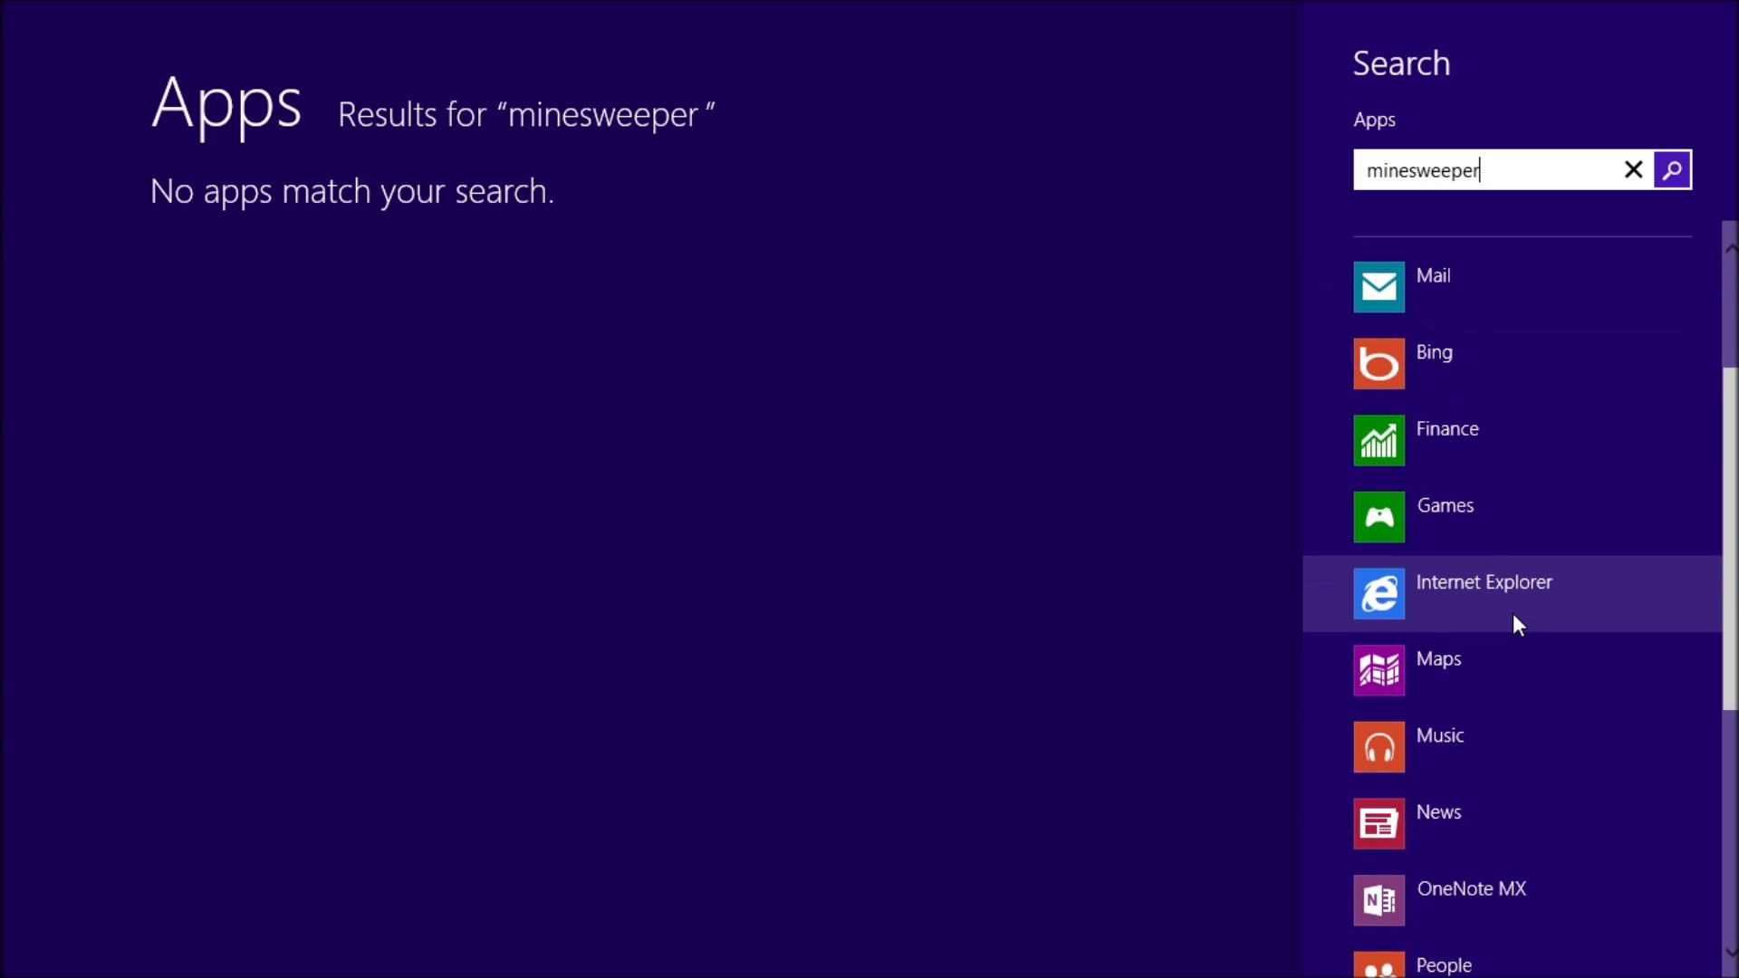
scroll(1516, 621, "down", 6)
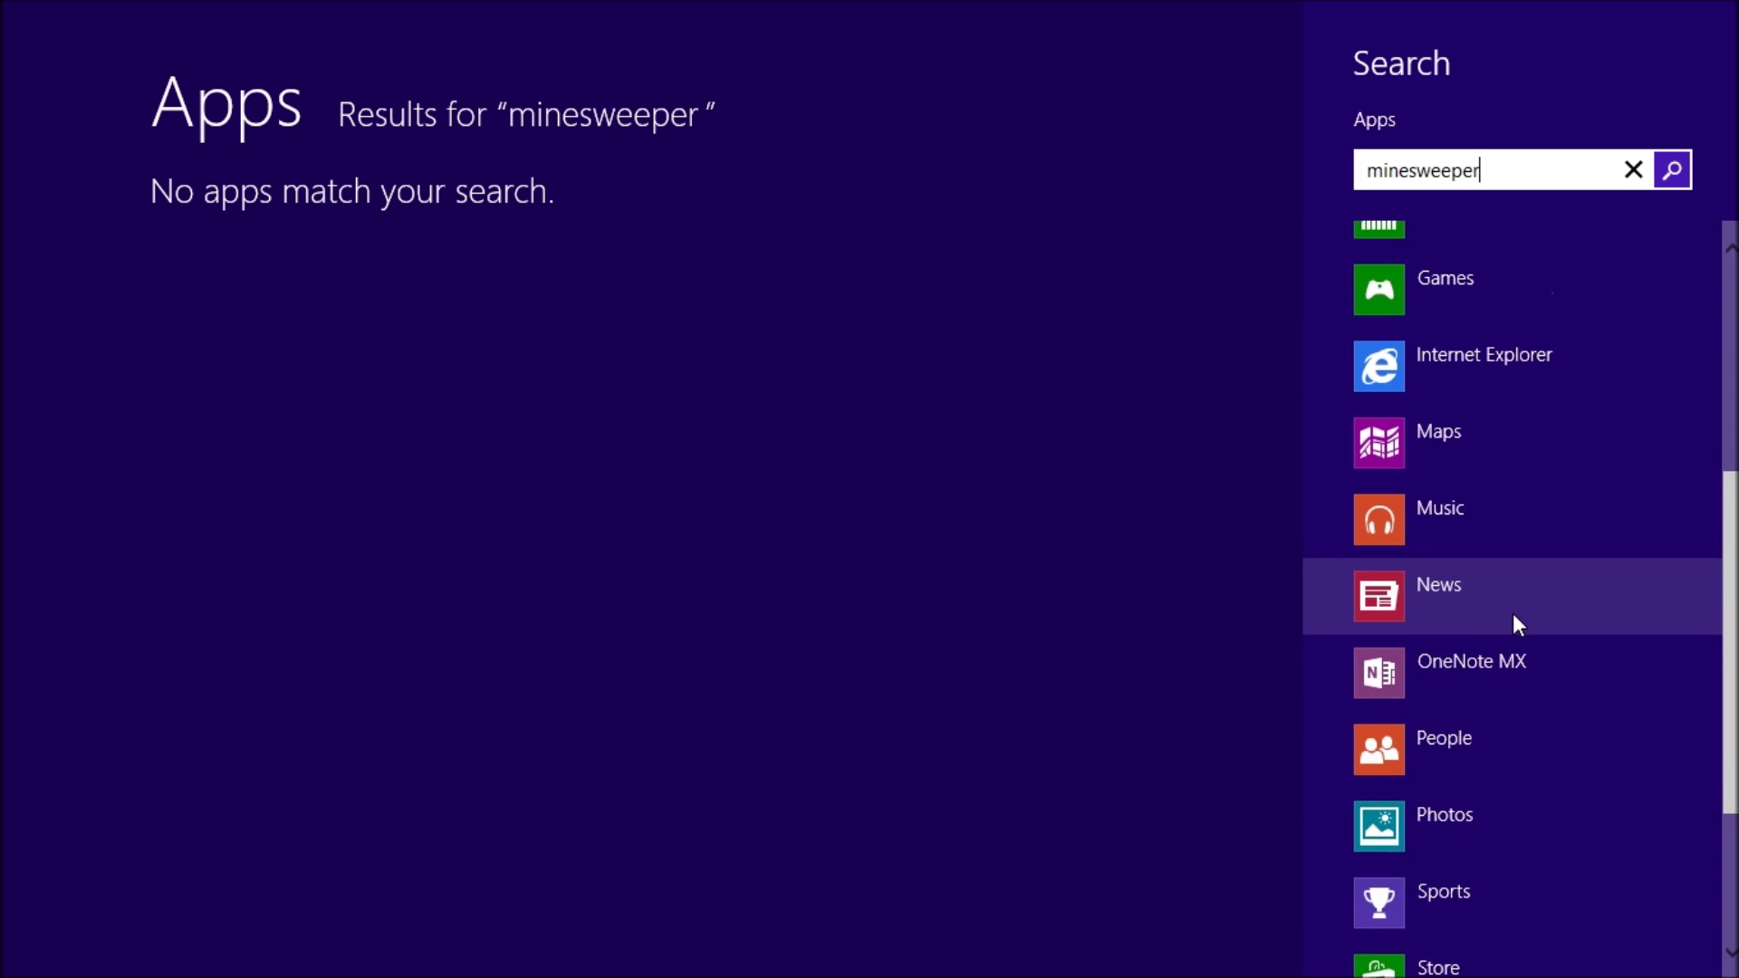
left_click(1421, 705)
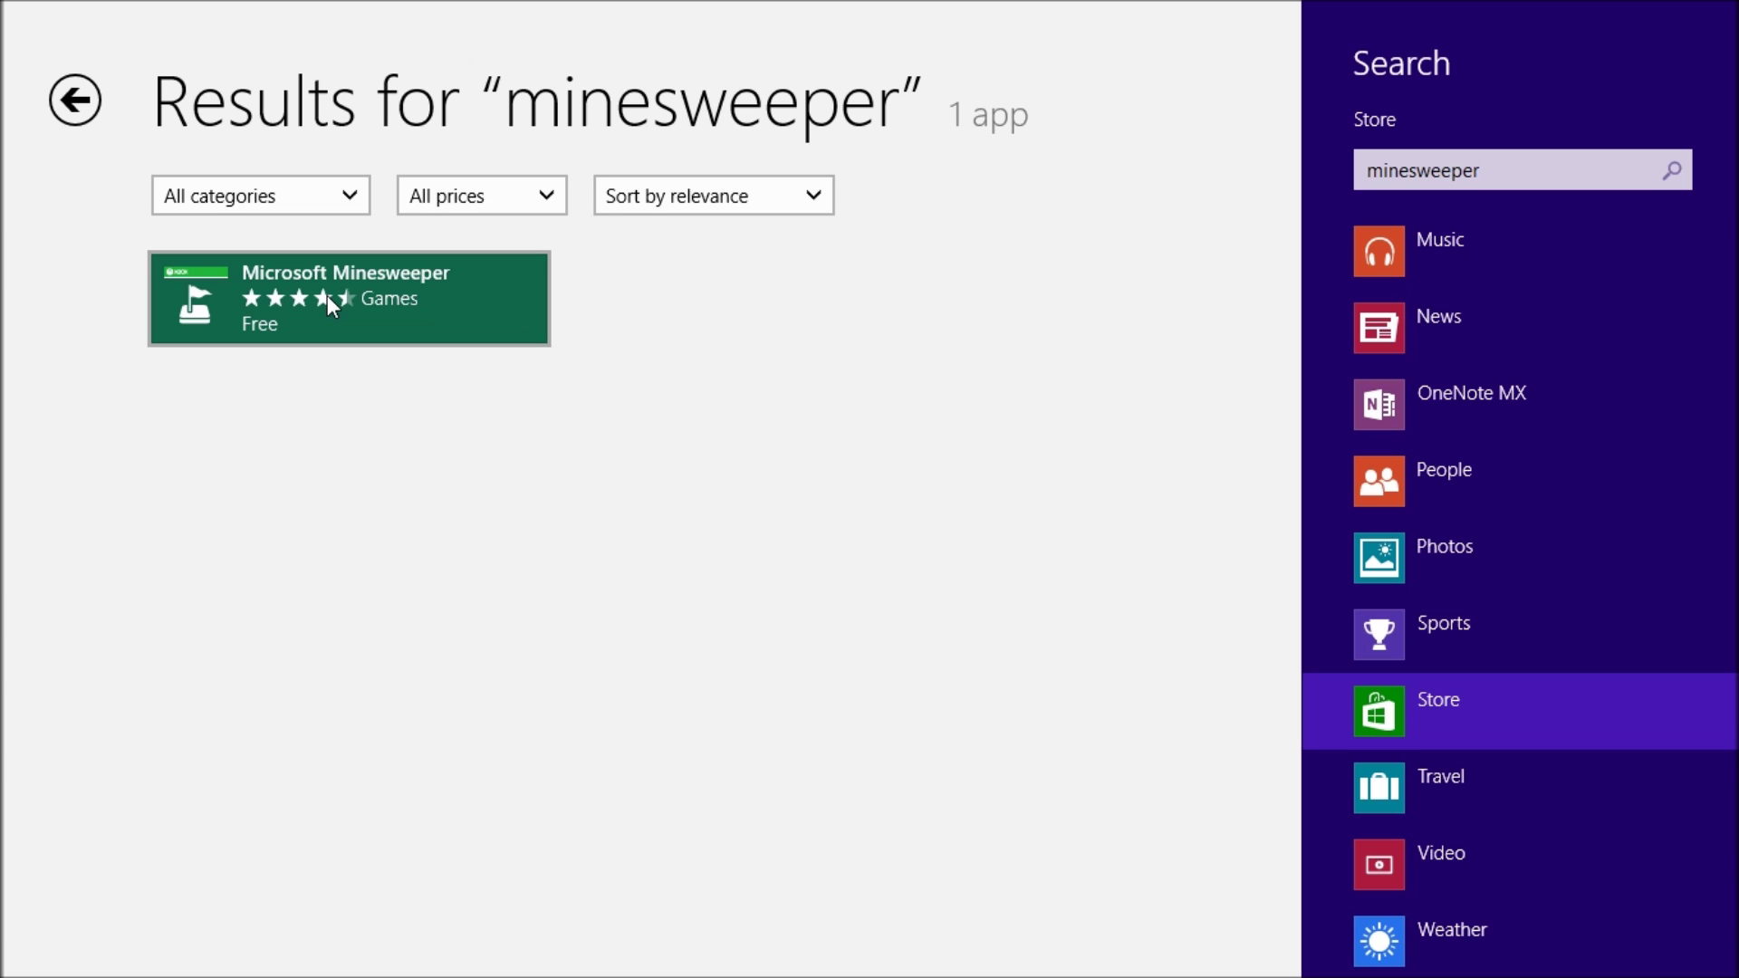
left_click(963, 435)
left_click(77, 105)
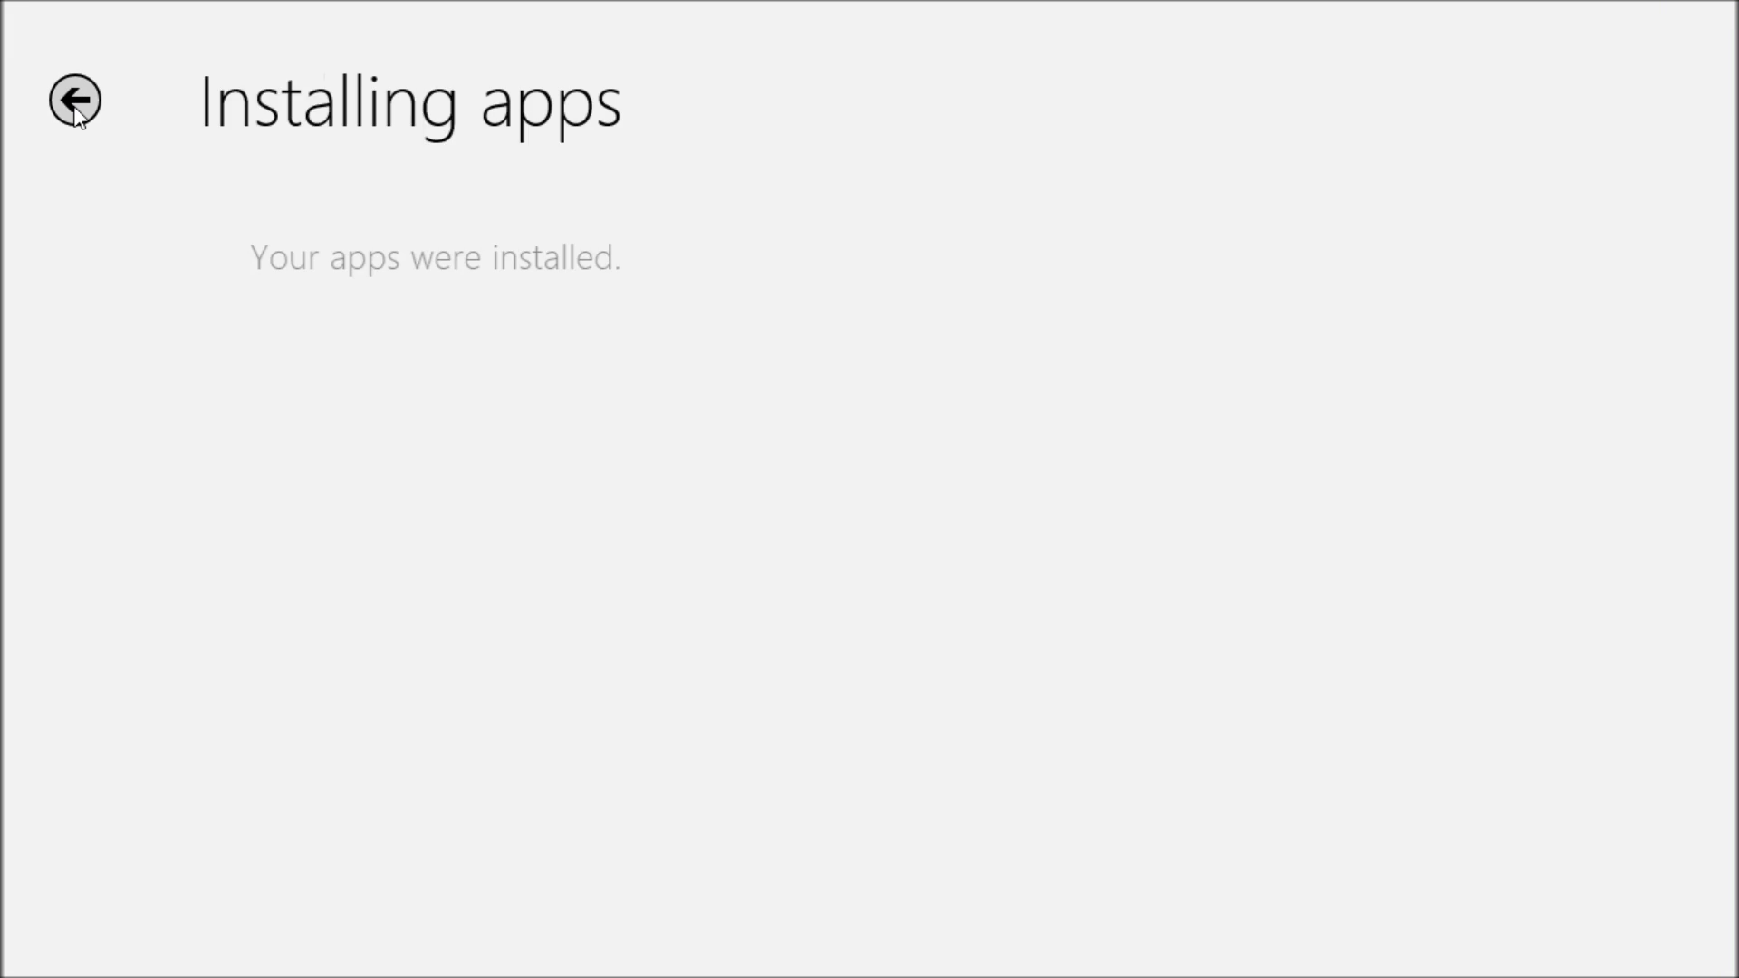
left_click(76, 108)
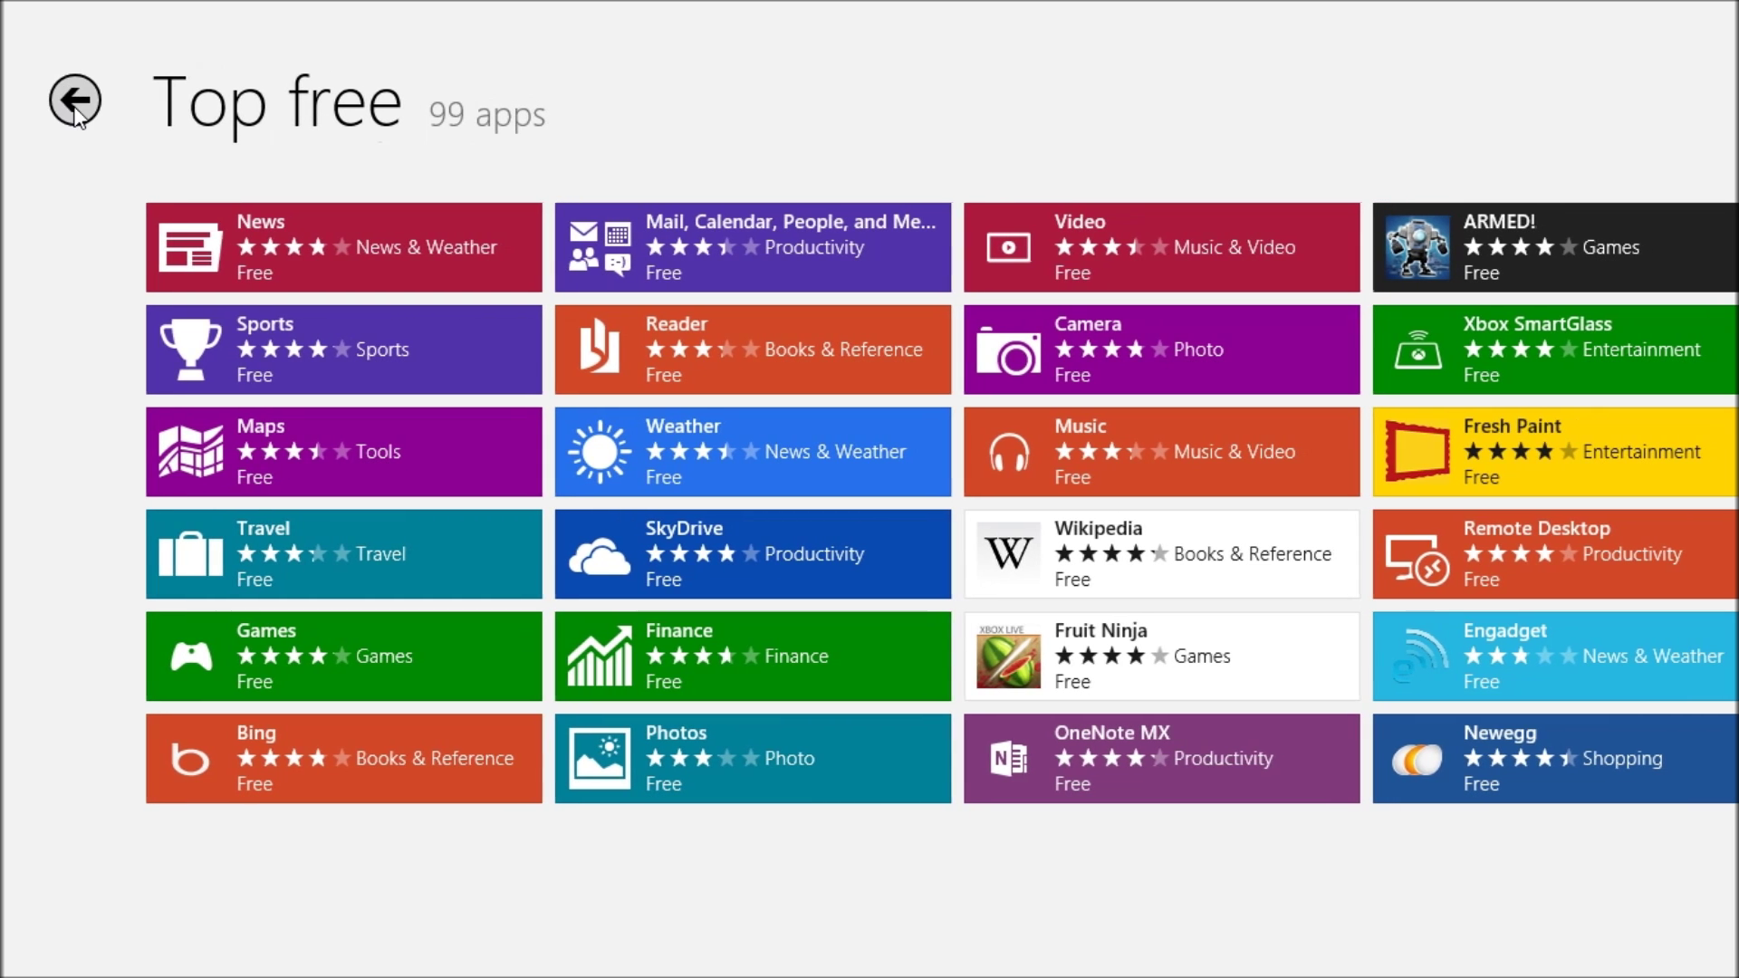
left_click(79, 115)
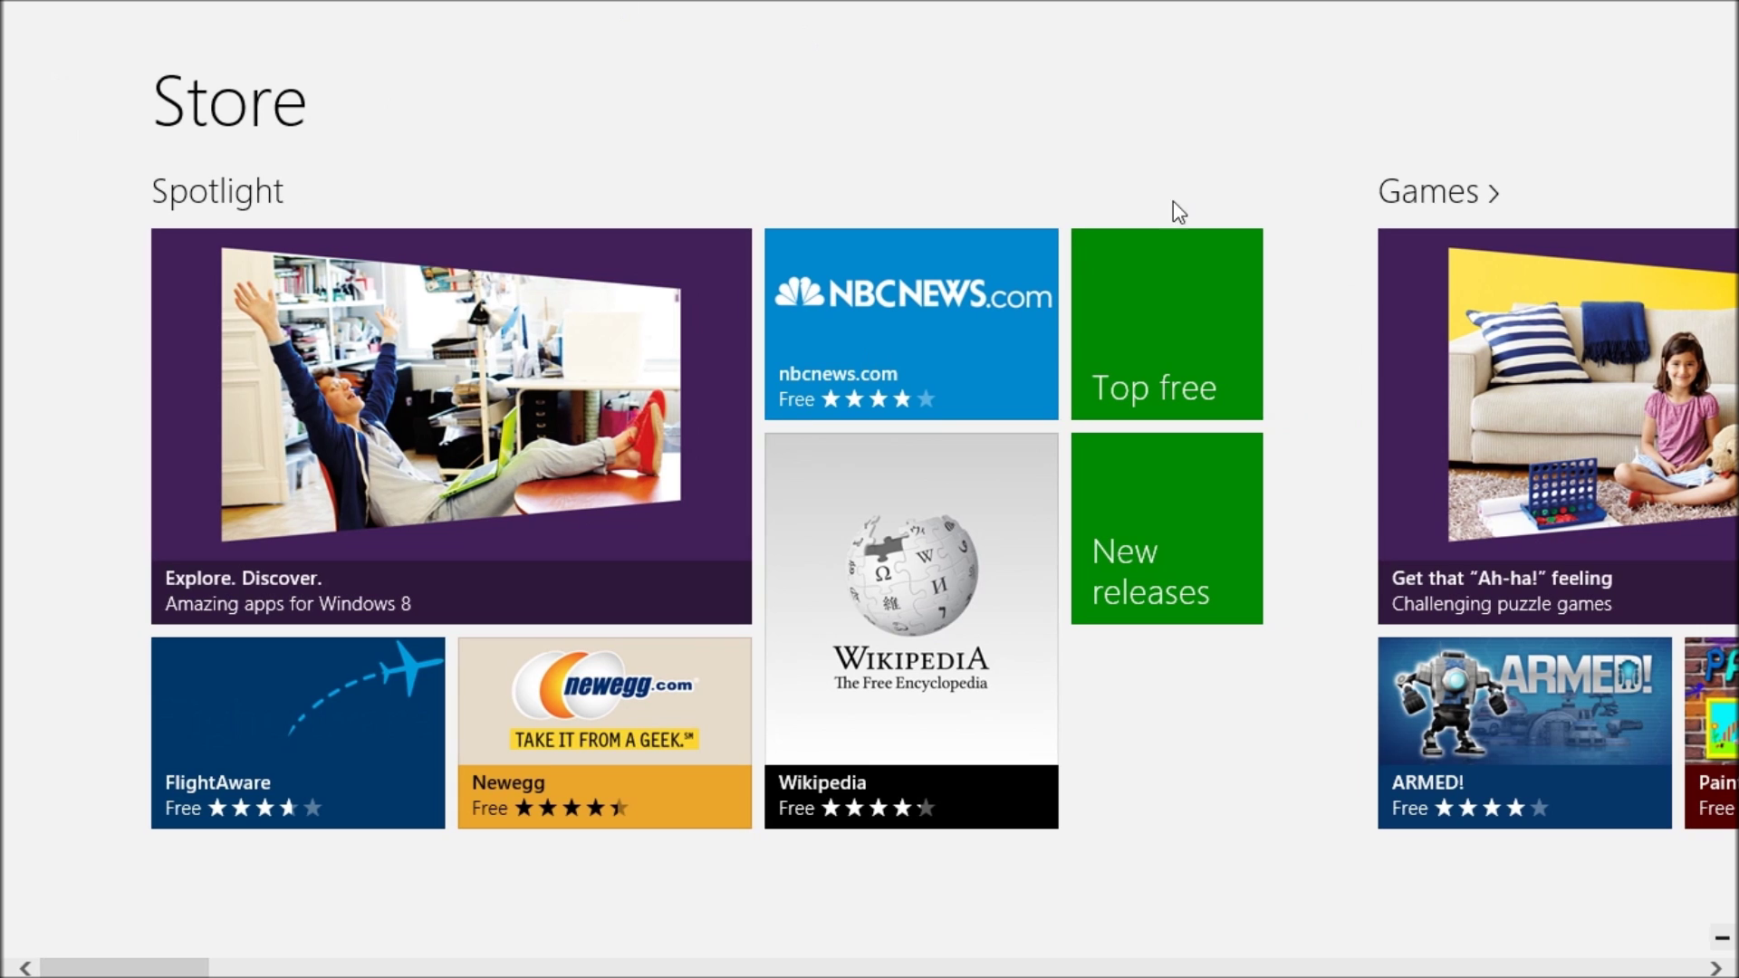
Step: Open the Search charm and choose the Microsoft Minesweeper recommendation
mouse_move(1733, 51)
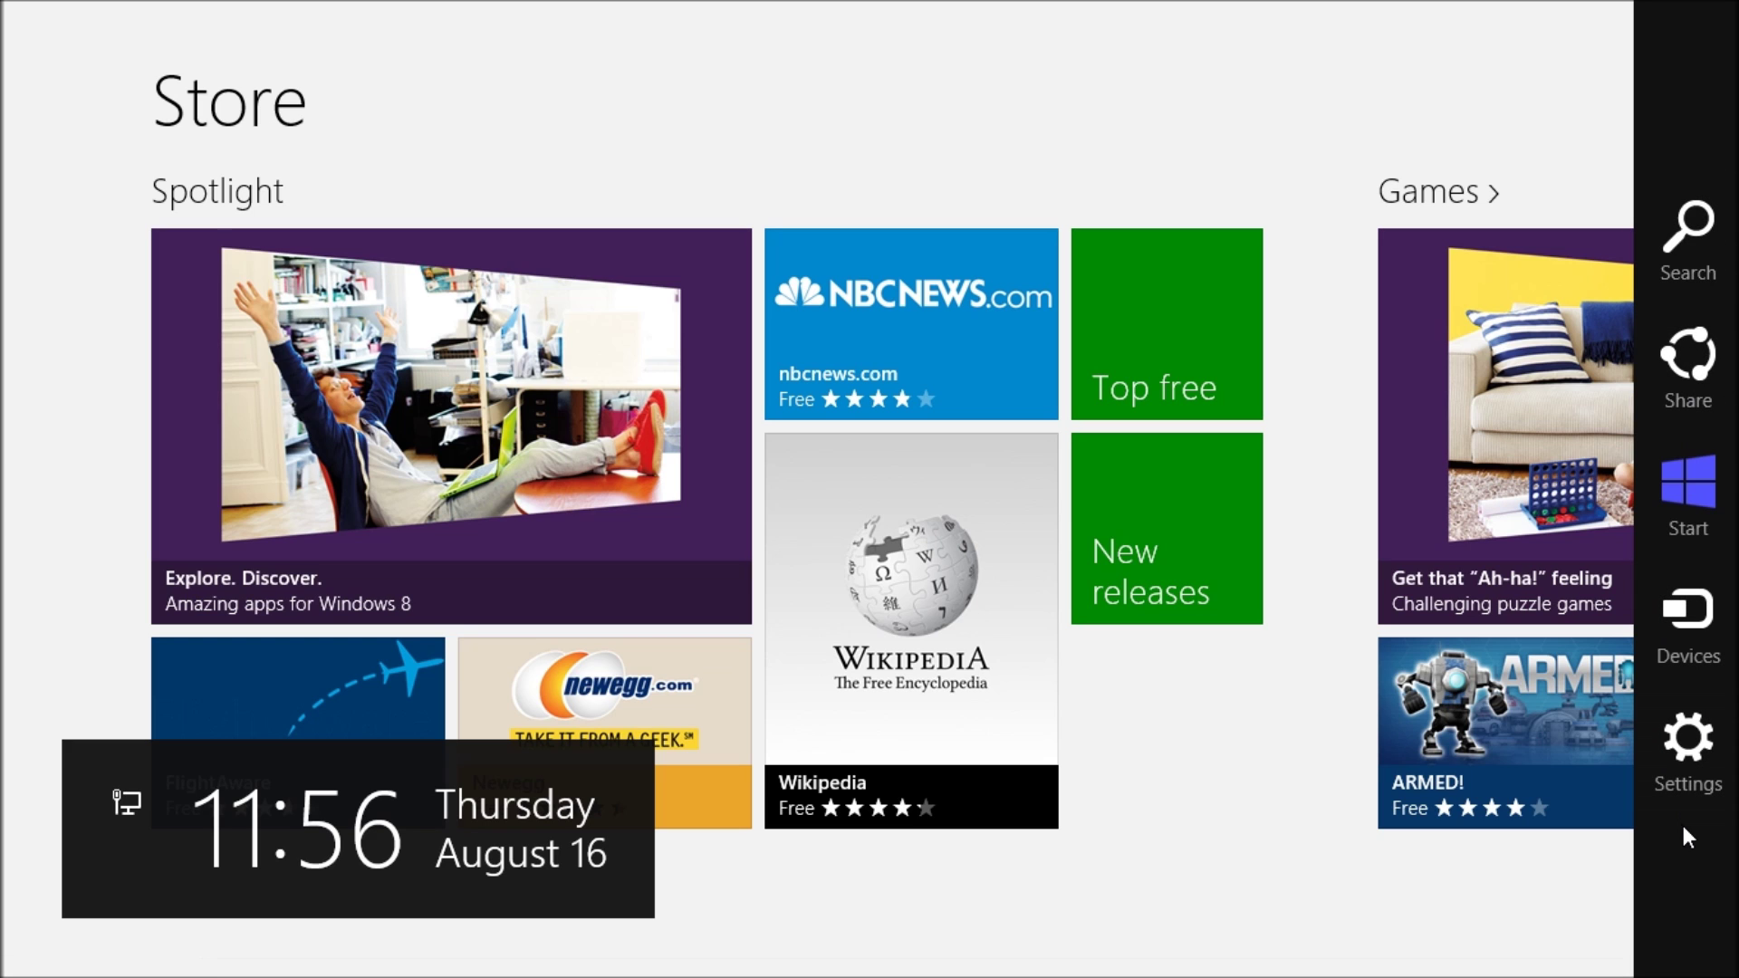
left_click(1703, 256)
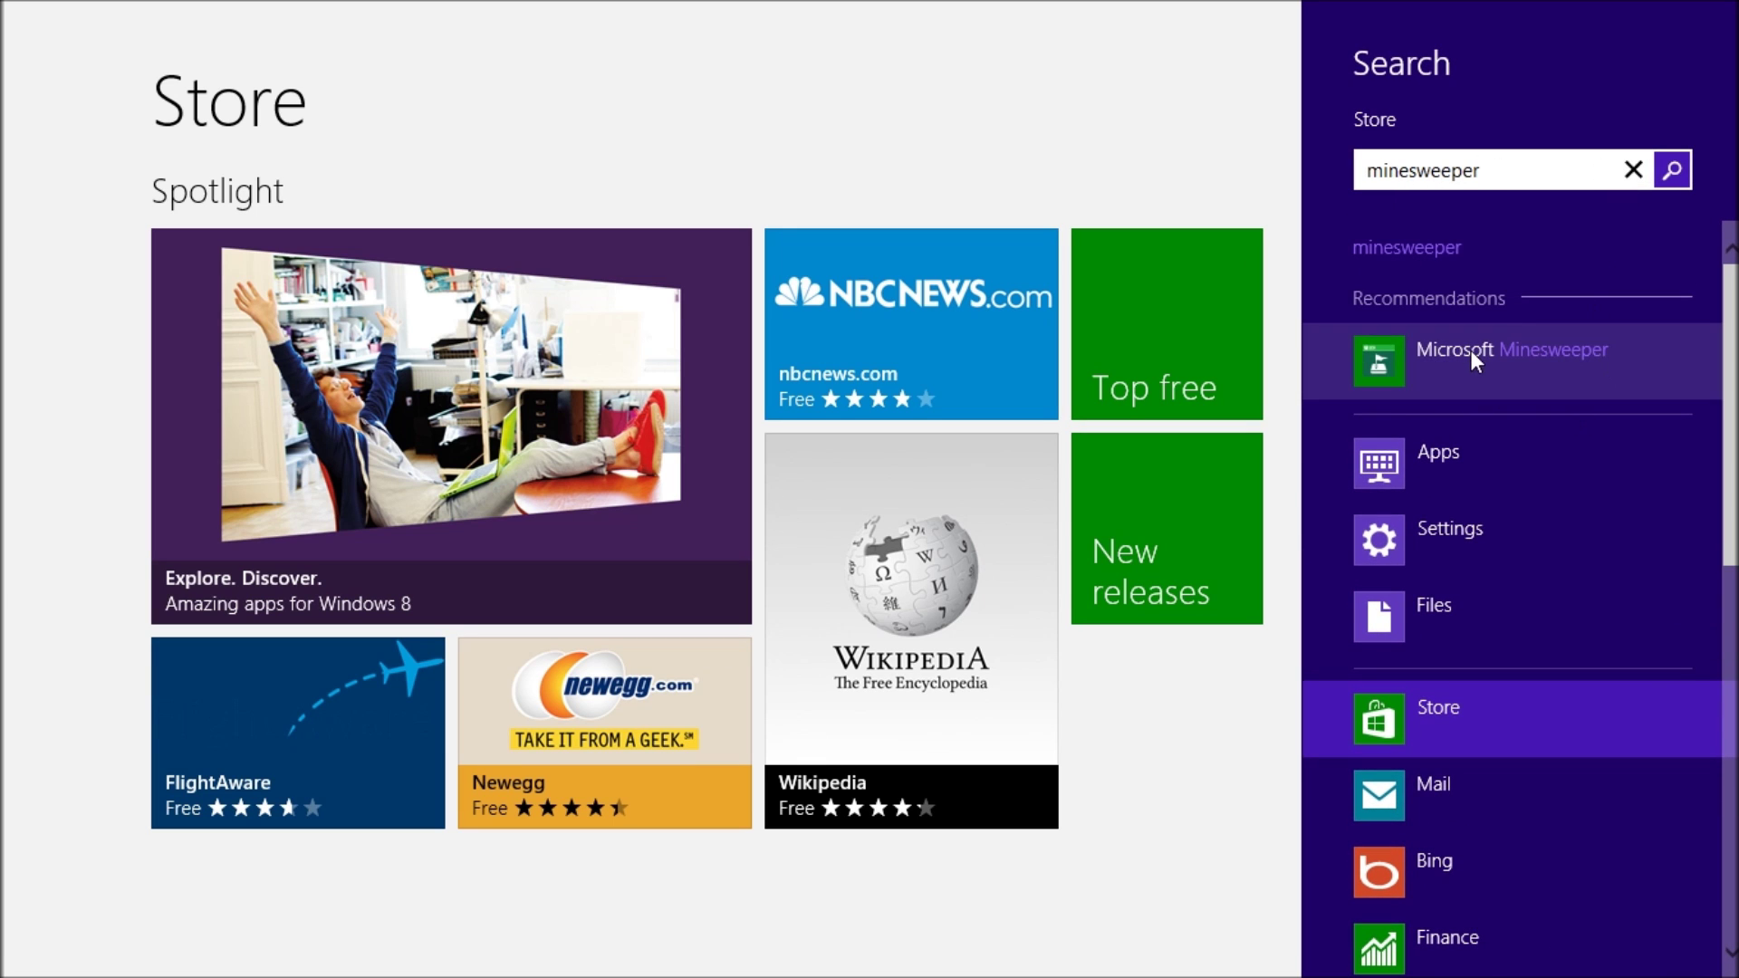
left_click(1594, 365)
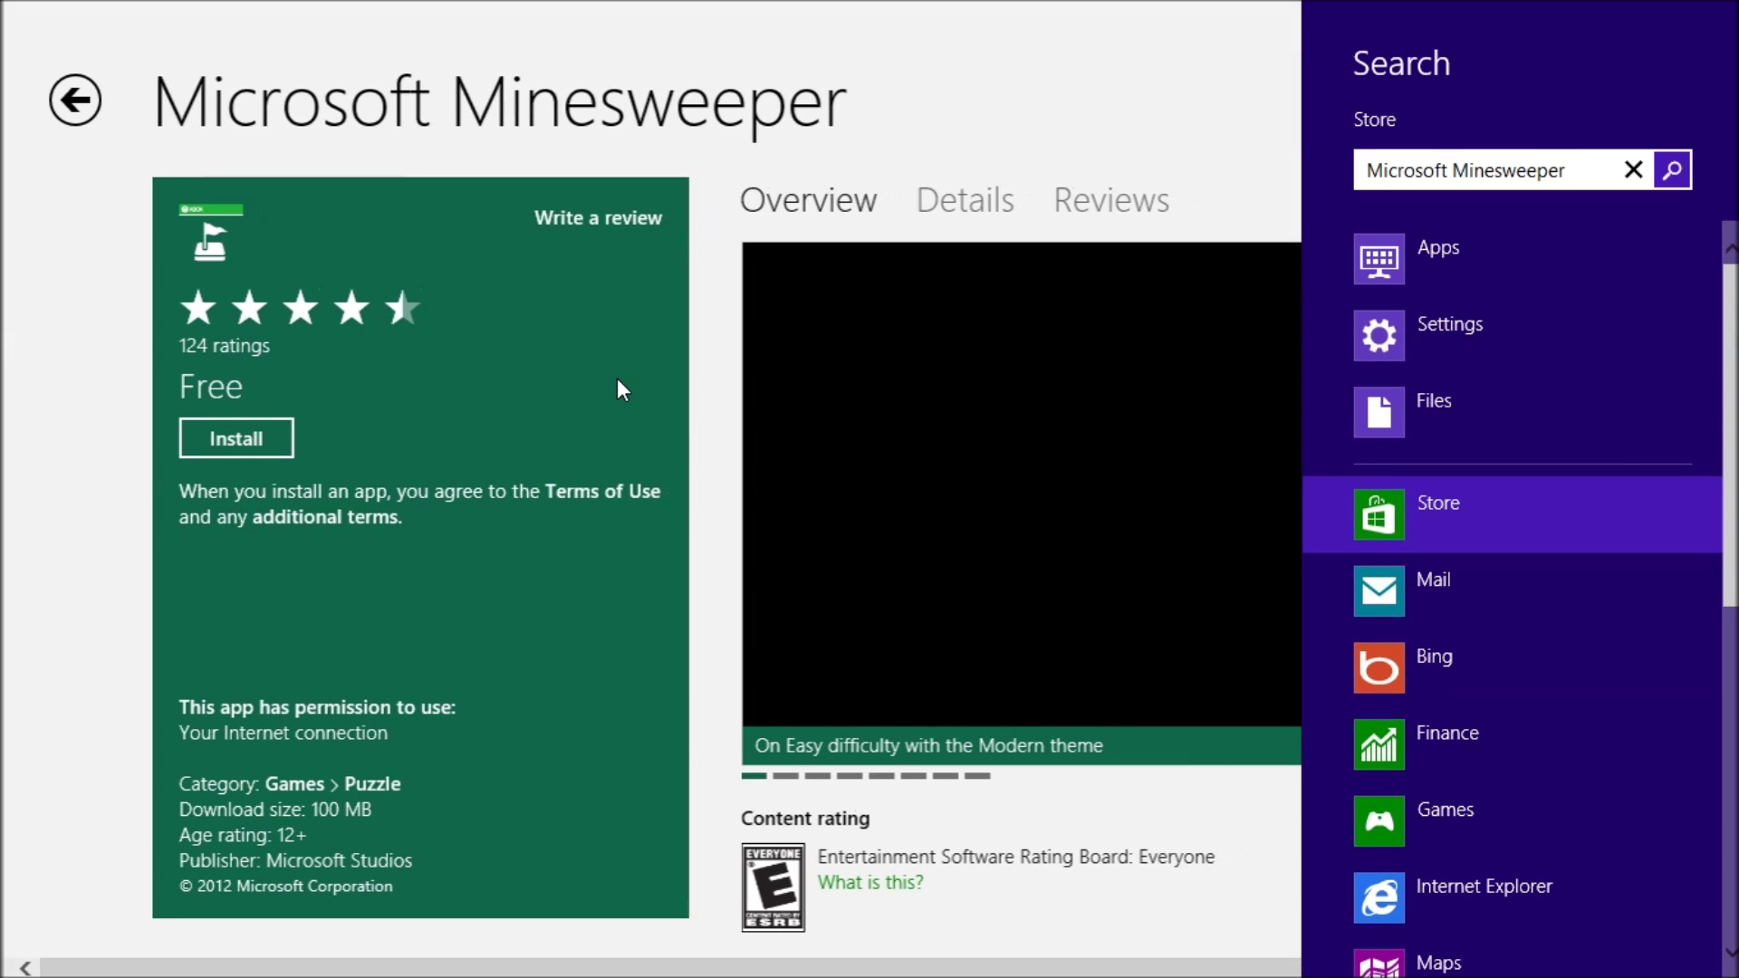
Step: Close the Search pane and scroll the Microsoft Minesweeper Overview
left_click(710, 376)
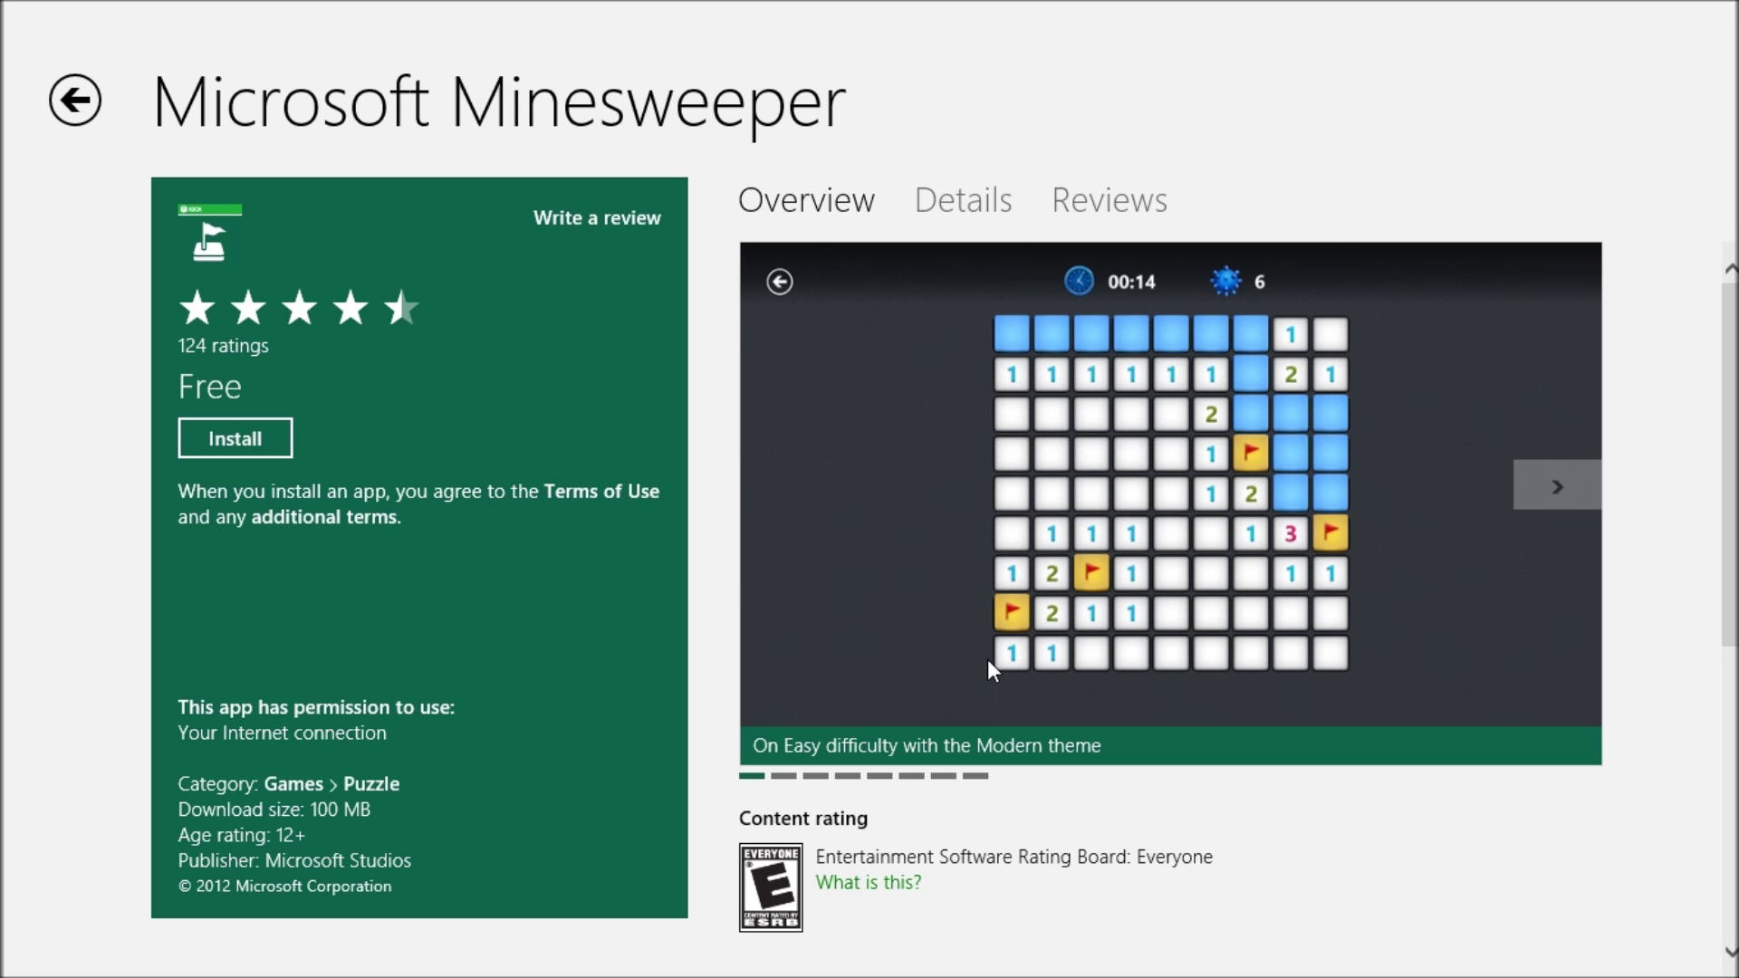
scroll(1239, 606, "down", 5)
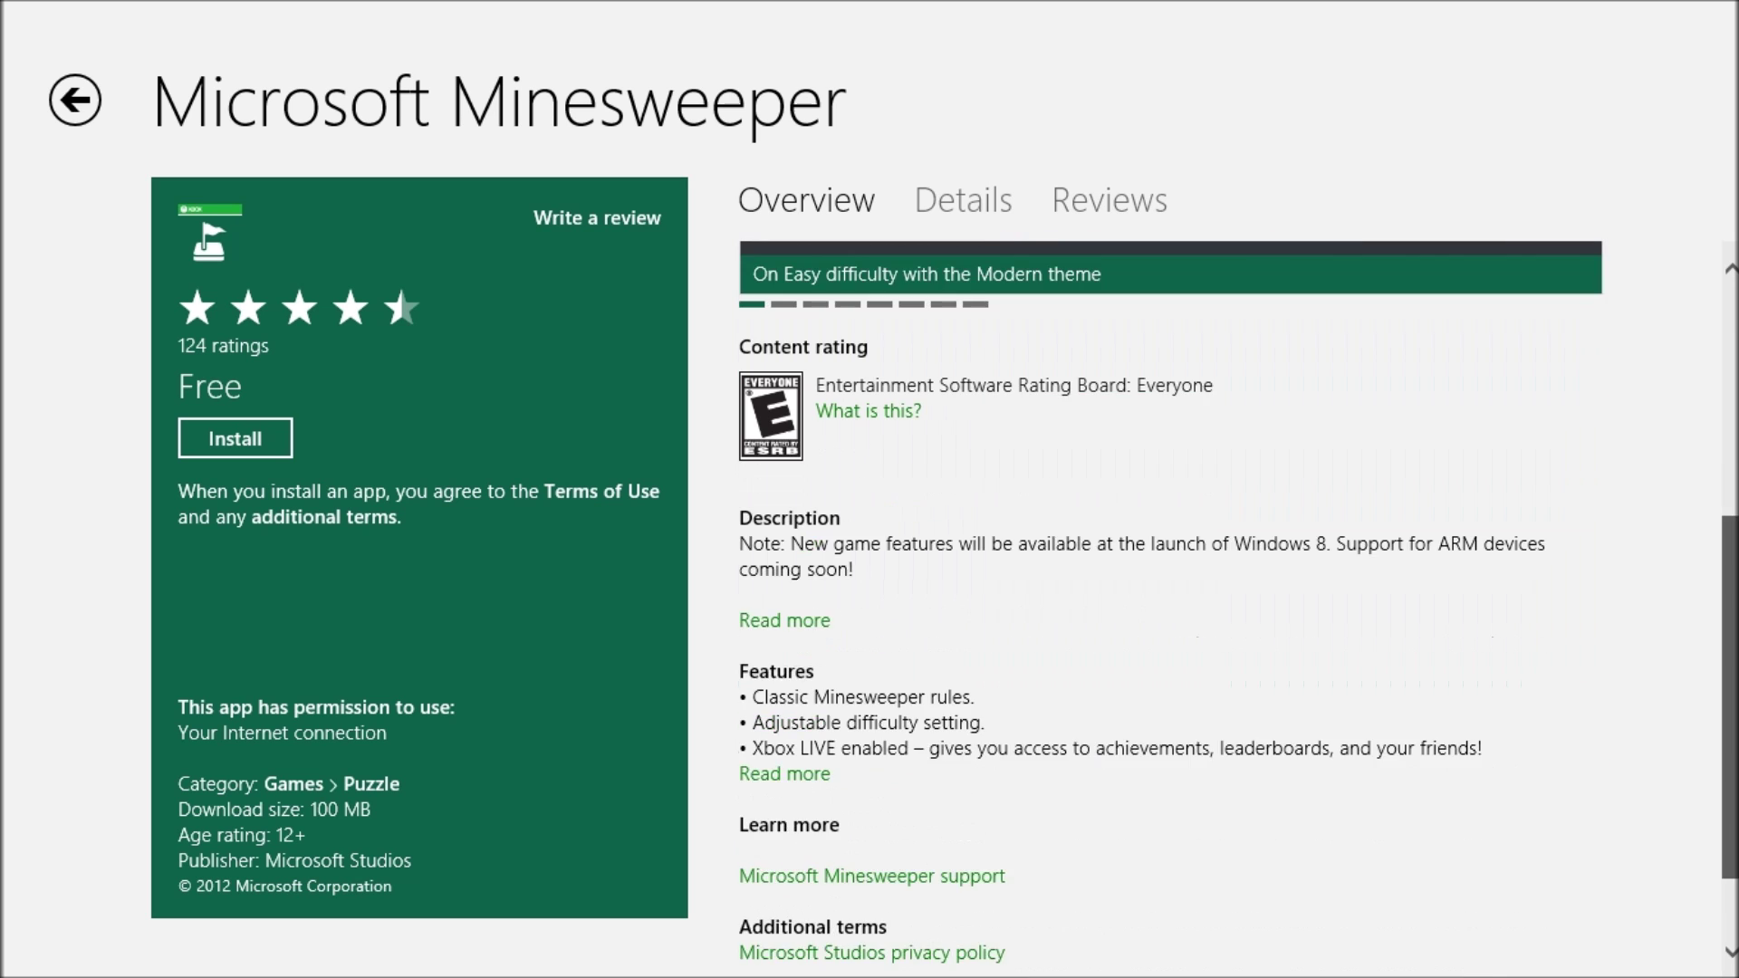
scroll(1239, 604, "up", 5)
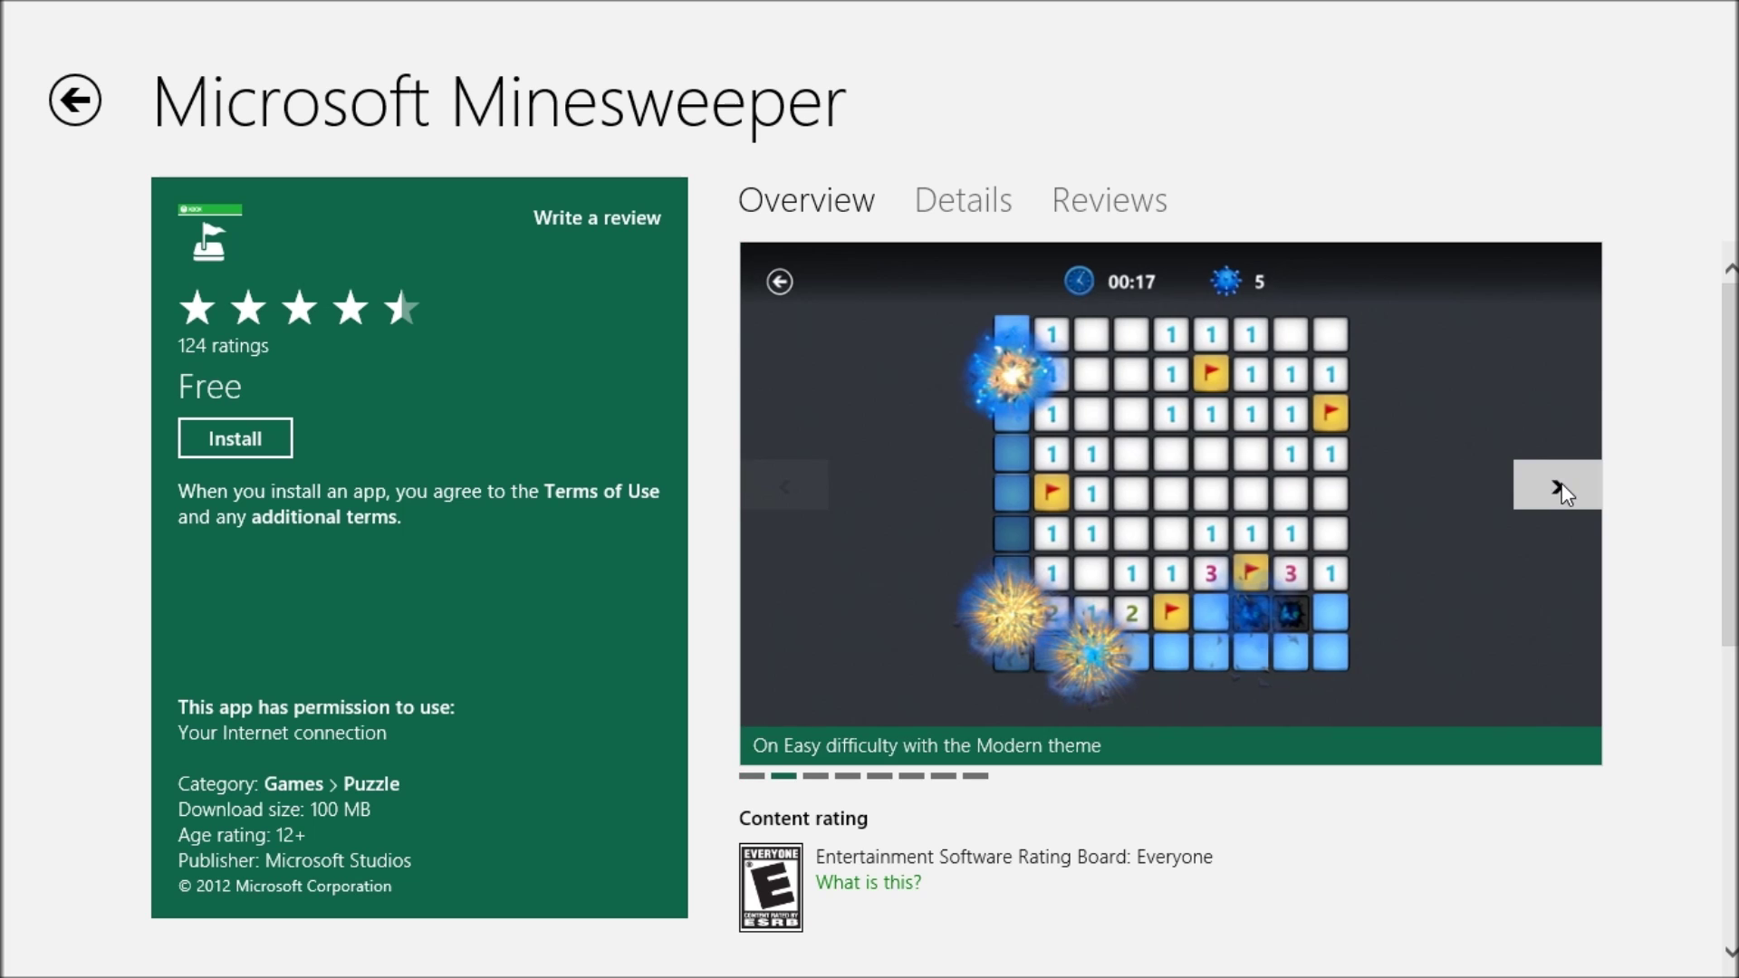
Step: Advance the screenshot carousel seven times to the ladybug-flagging shot, then view the Details tab
left_click(1560, 487)
left_click(1560, 487)
left_click(1560, 486)
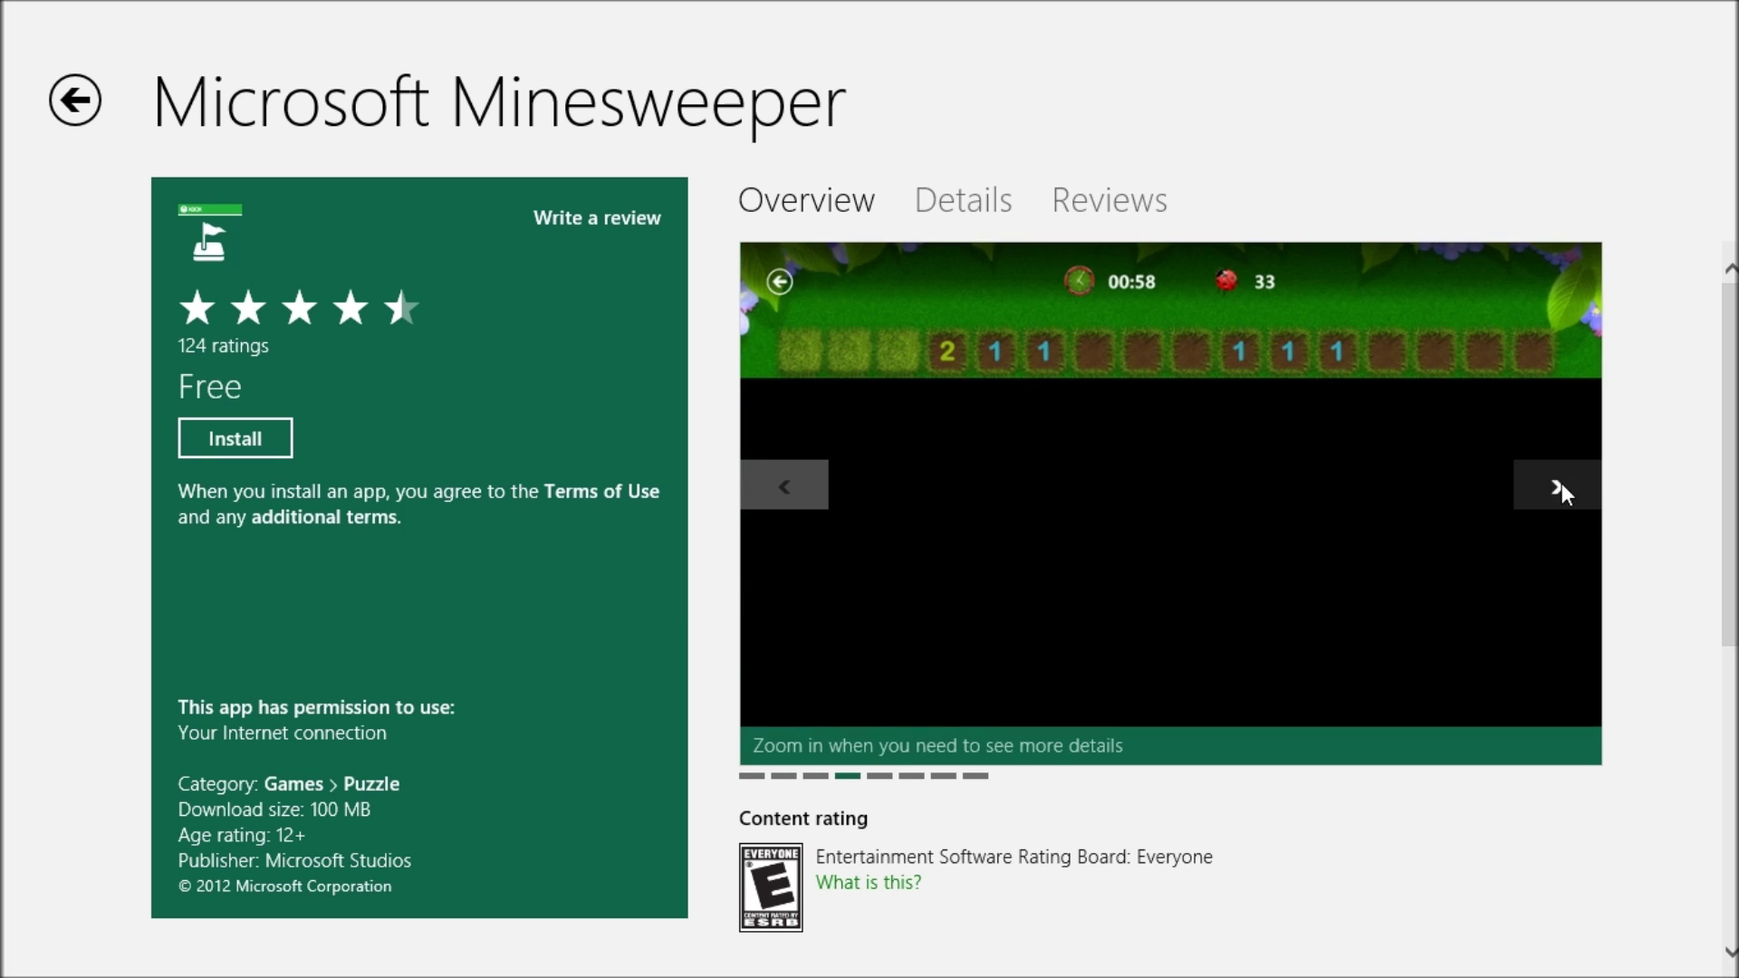
left_click(1560, 486)
left_click(1560, 487)
left_click(1560, 488)
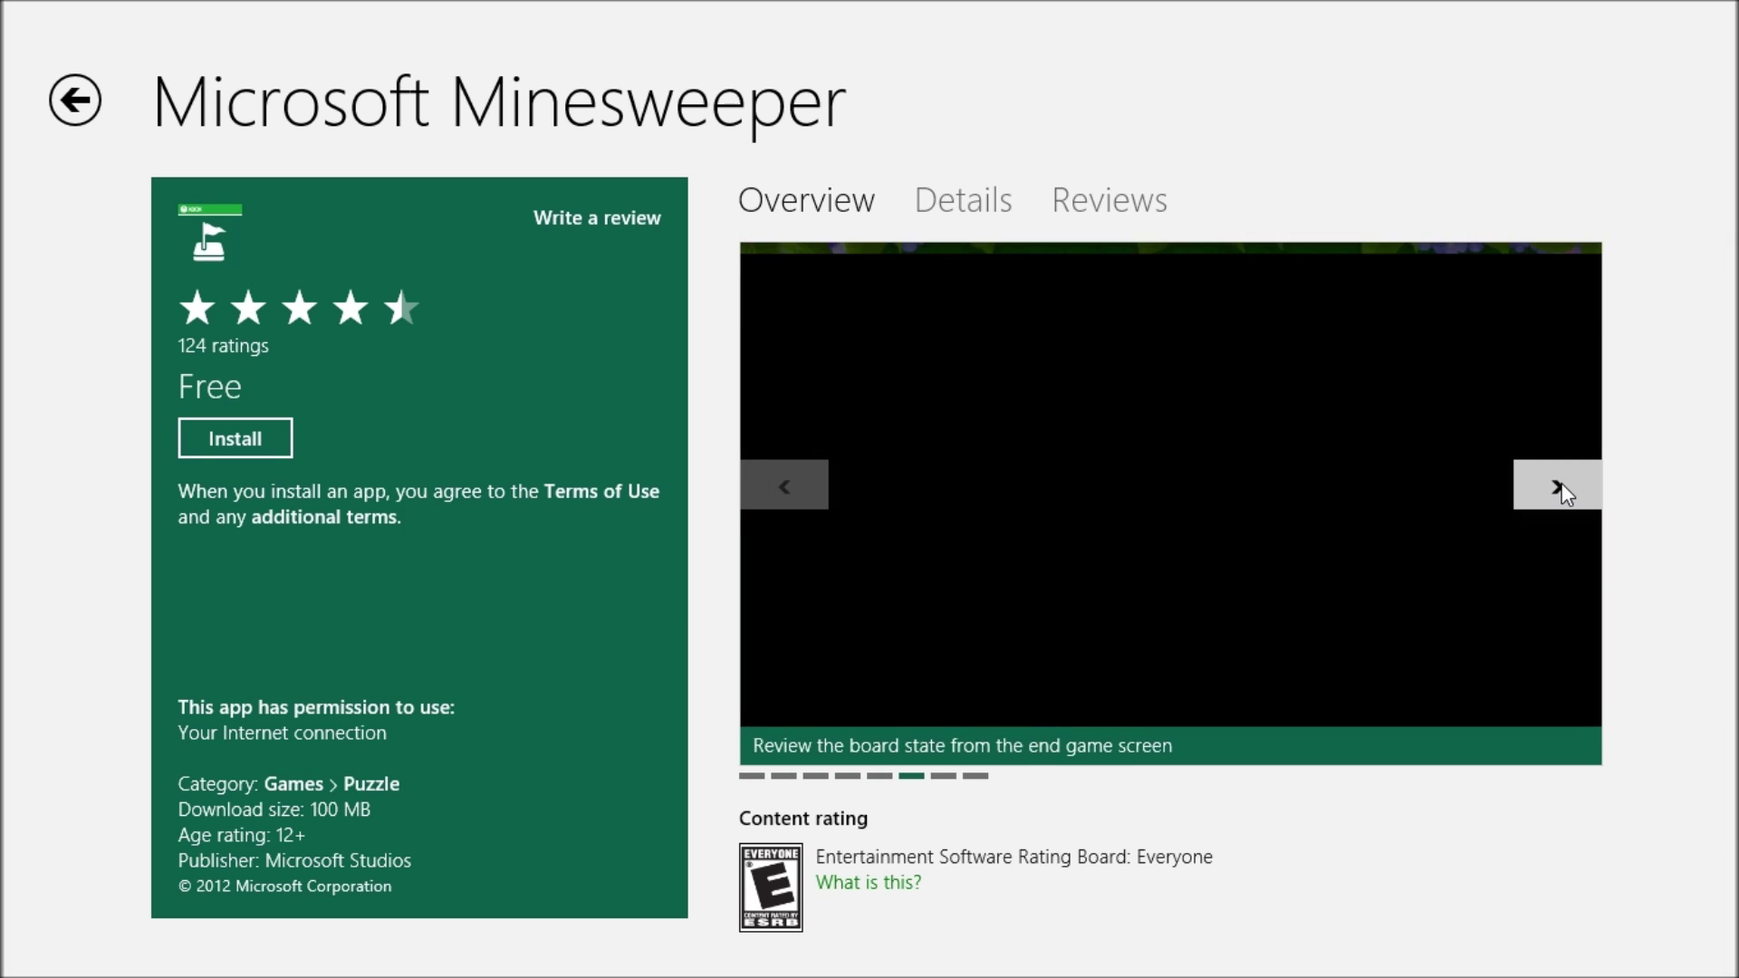
left_click(1561, 486)
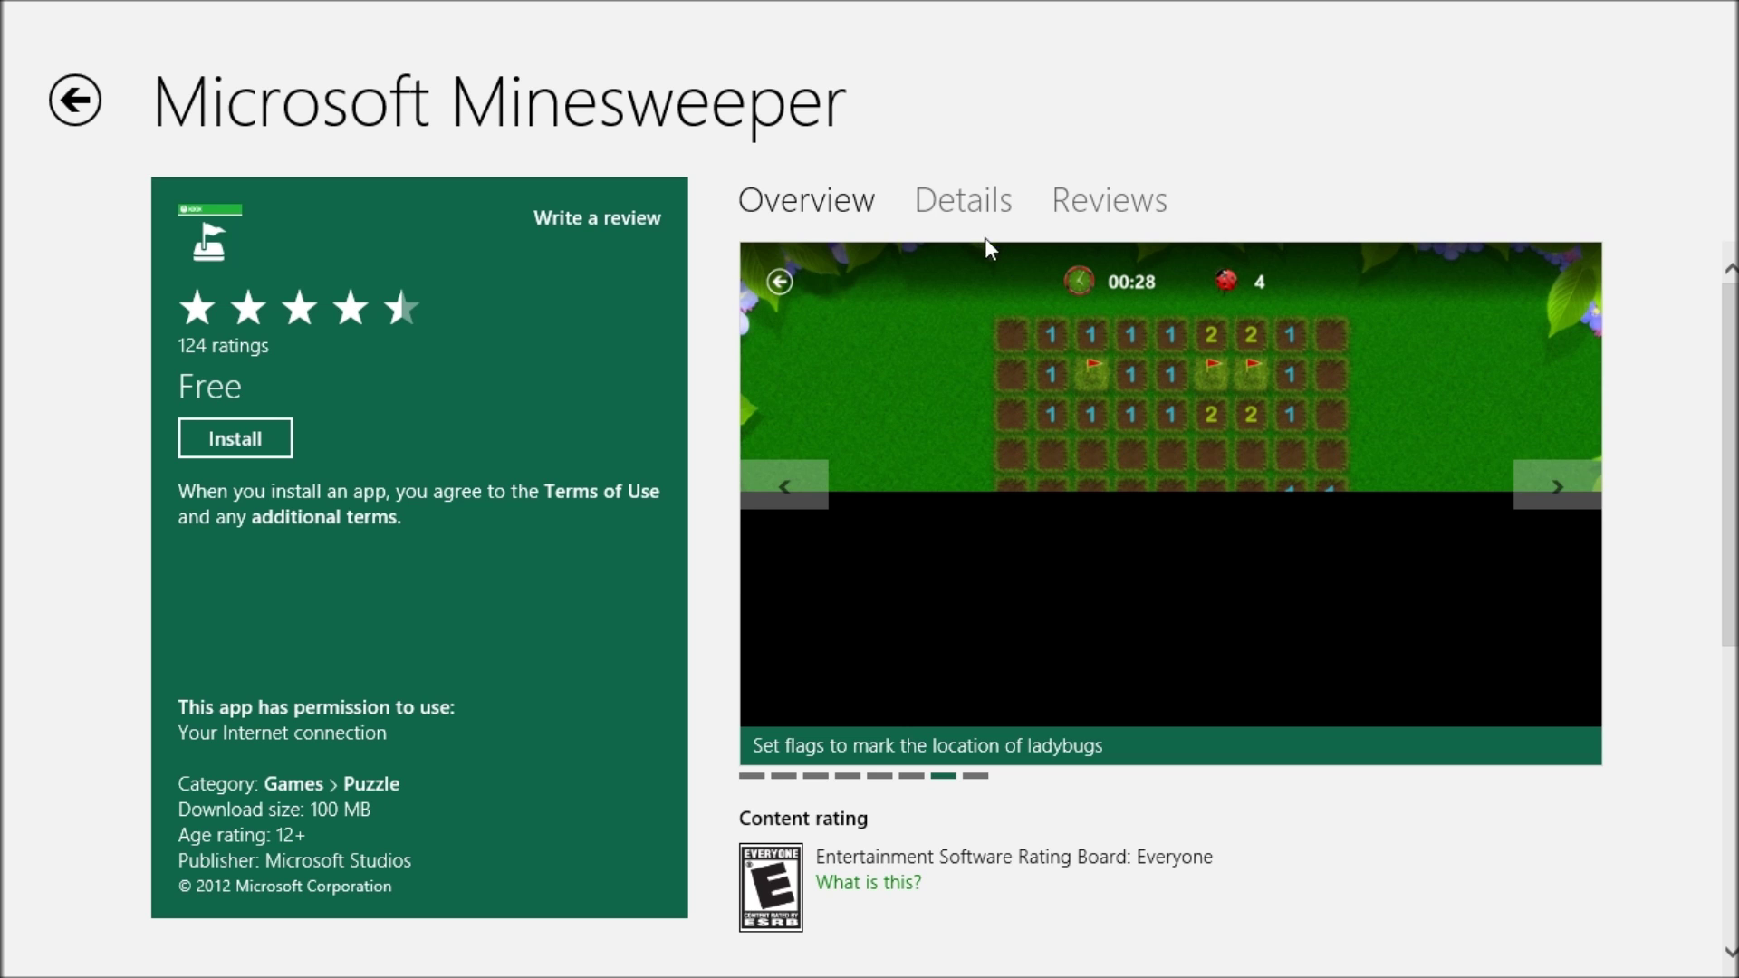
left_click(978, 210)
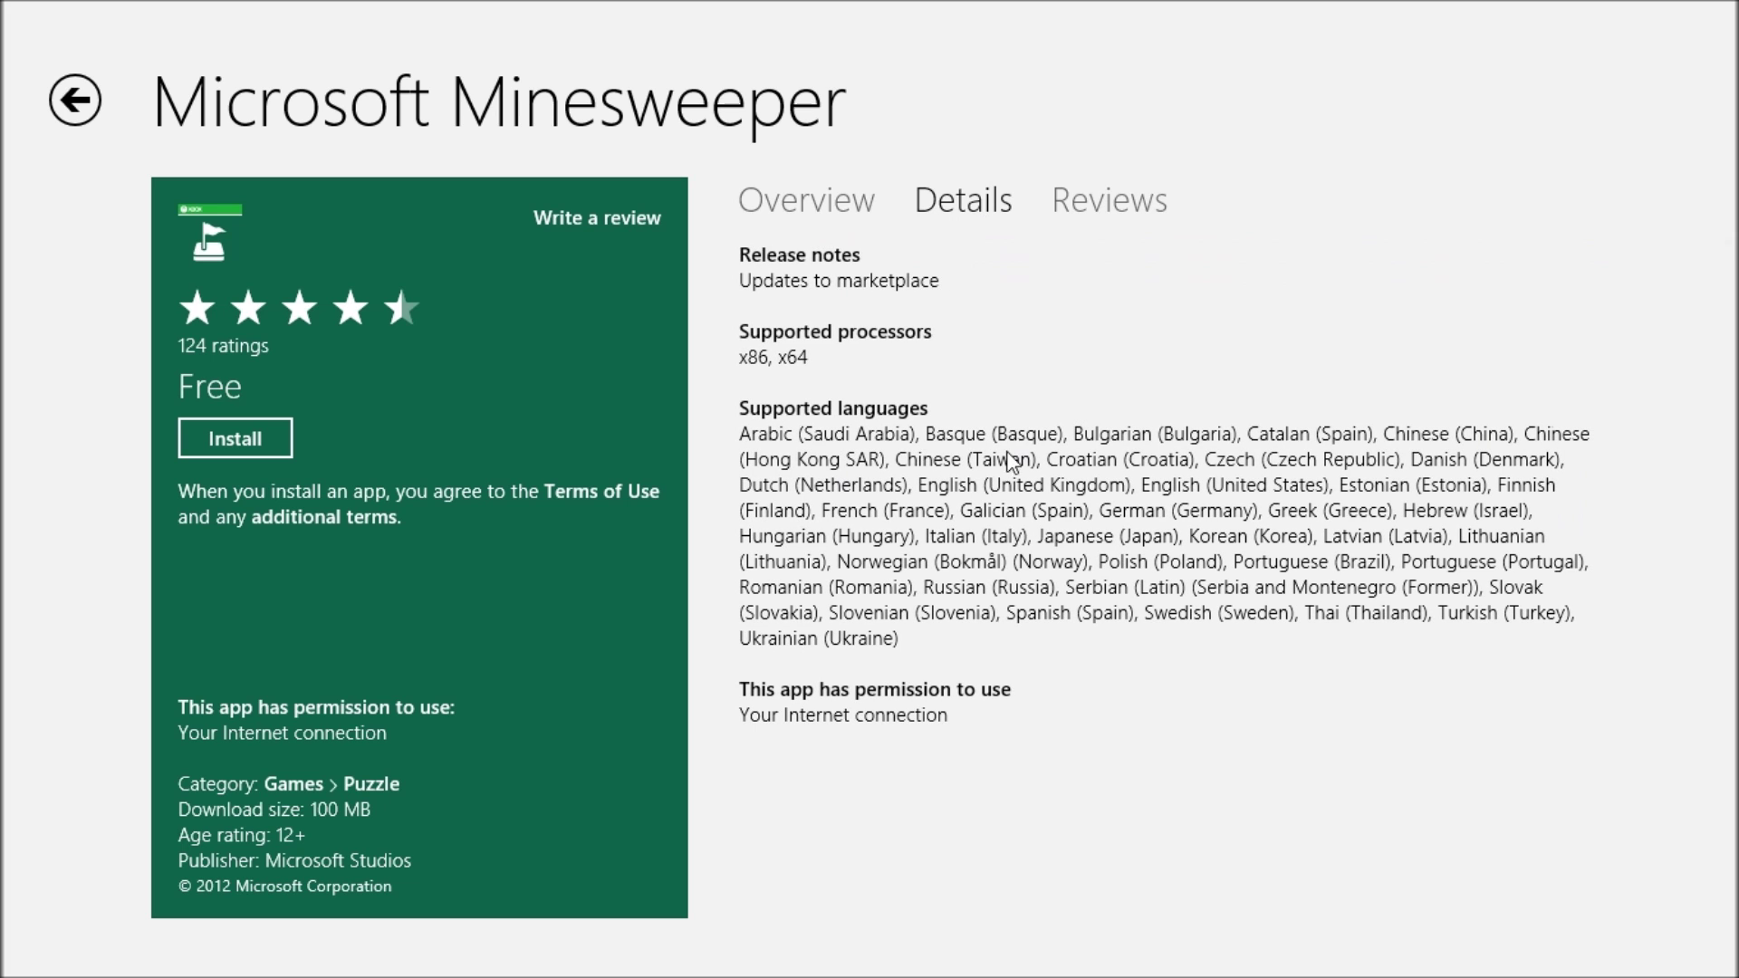
Step: Switch to the Reviews tab and start scrolling through the Minesweeper reviews
left_click(1112, 217)
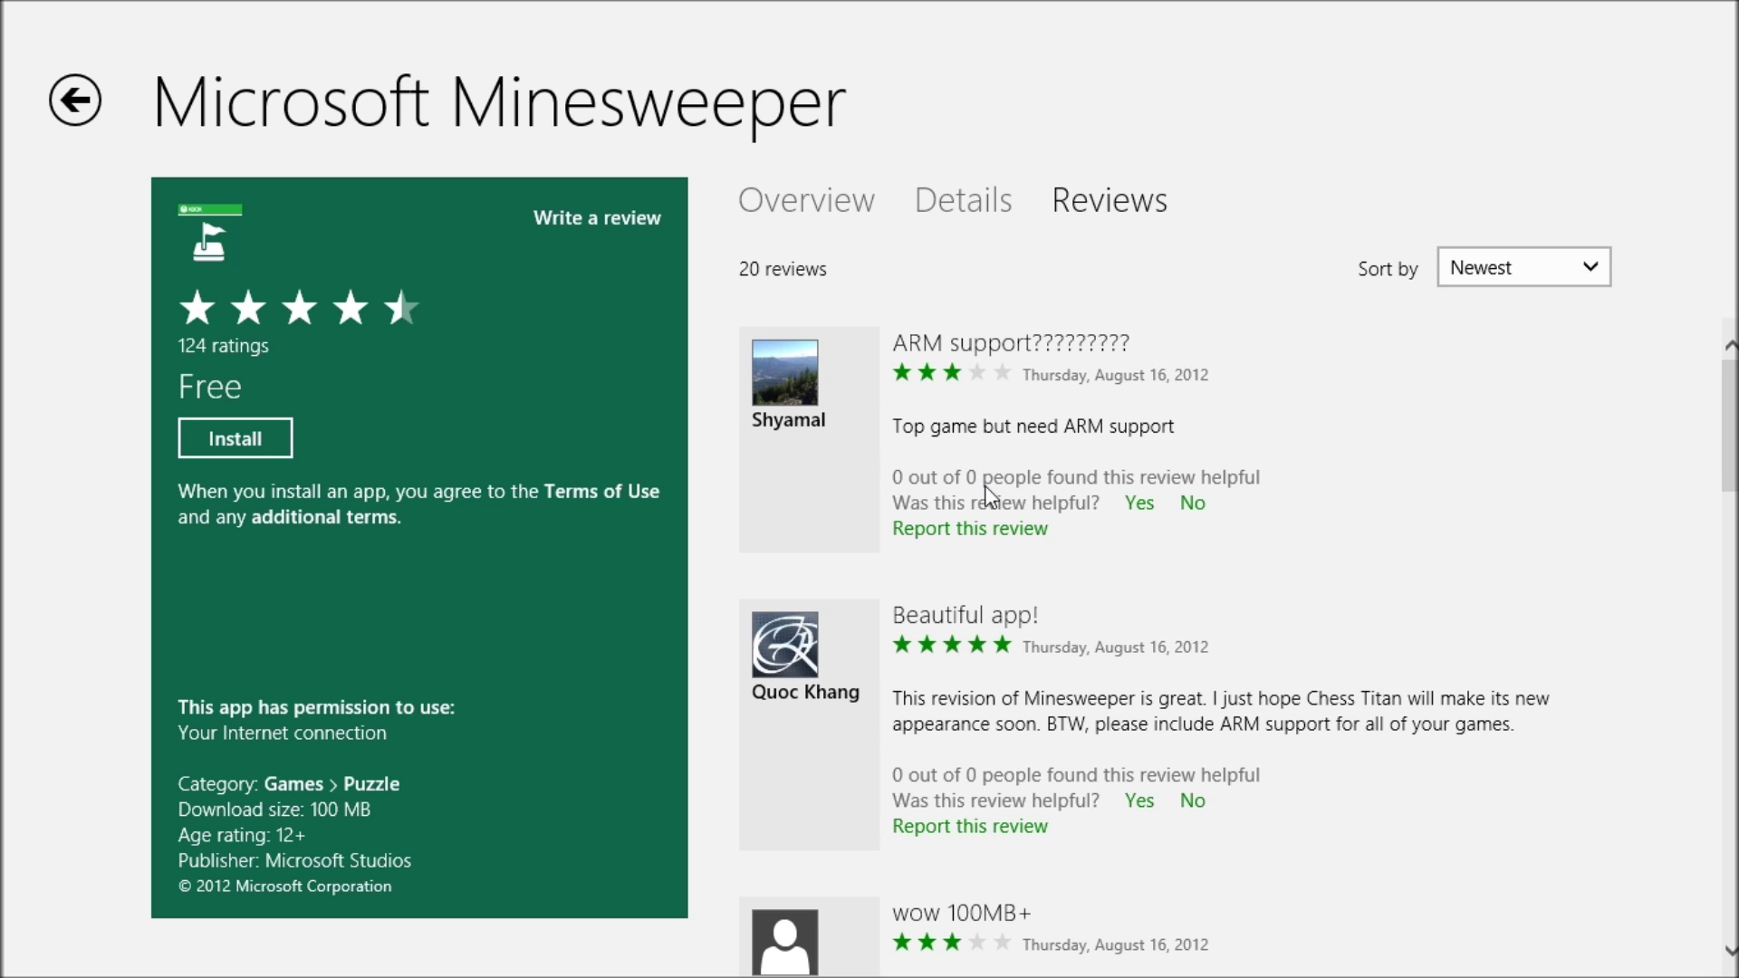
scroll(977, 556, "down", 3)
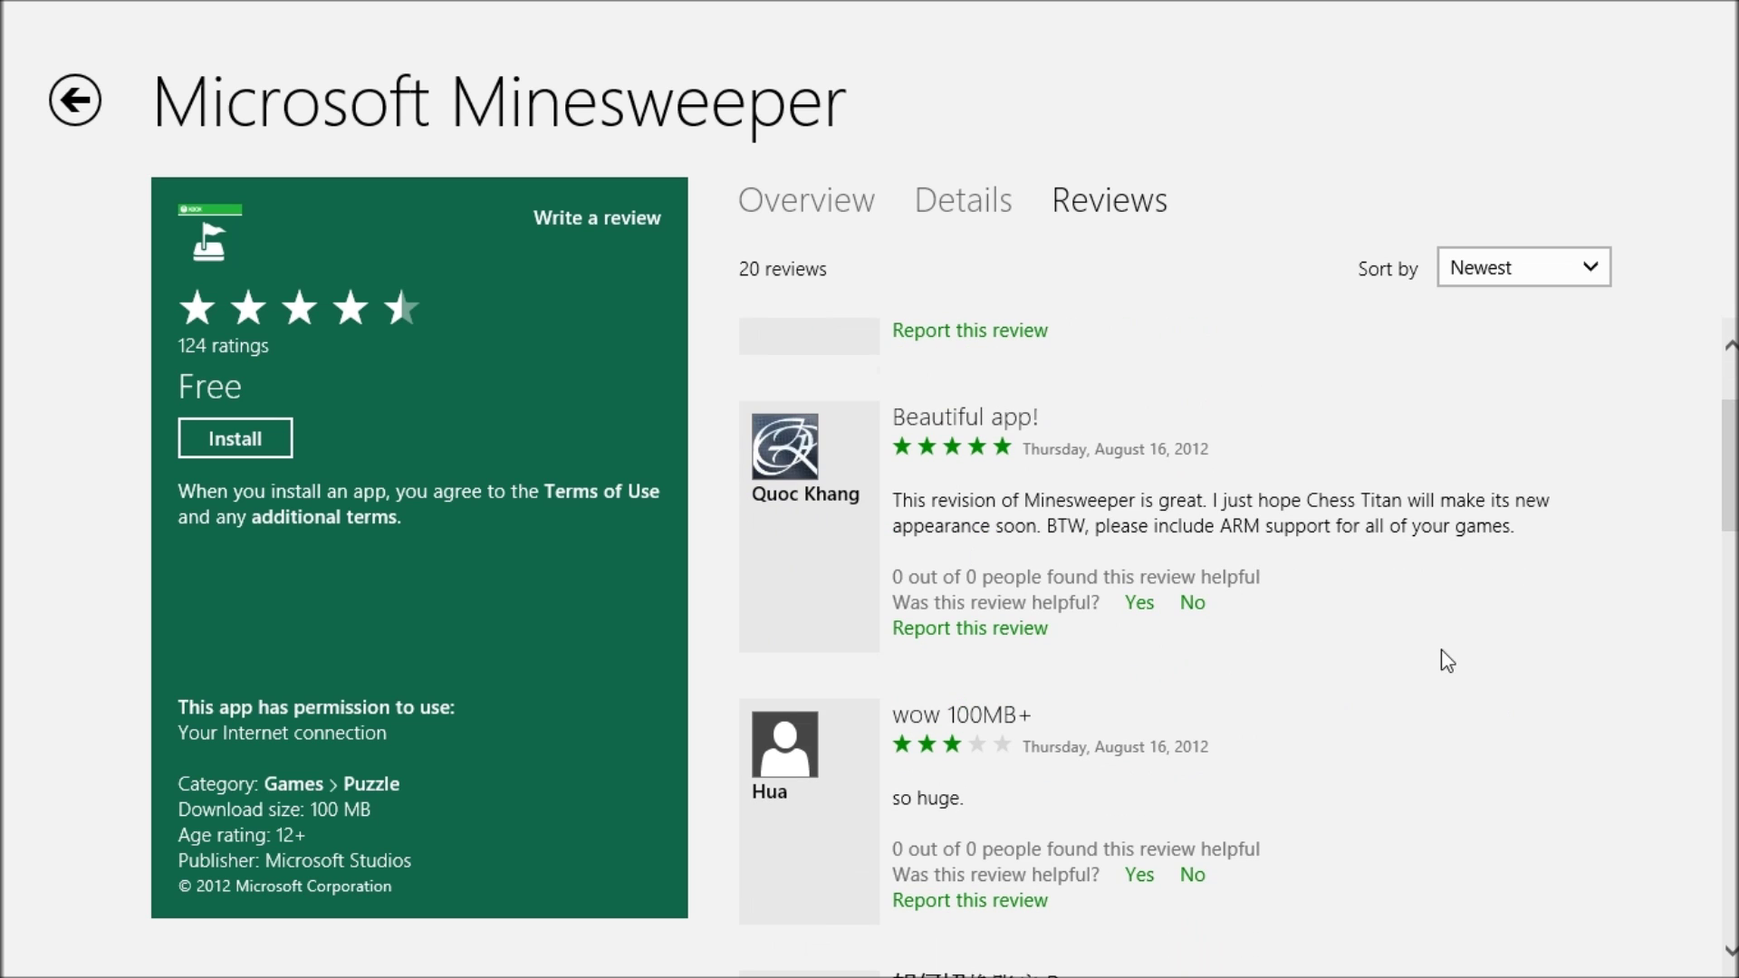
scroll(1105, 597, "down", 3)
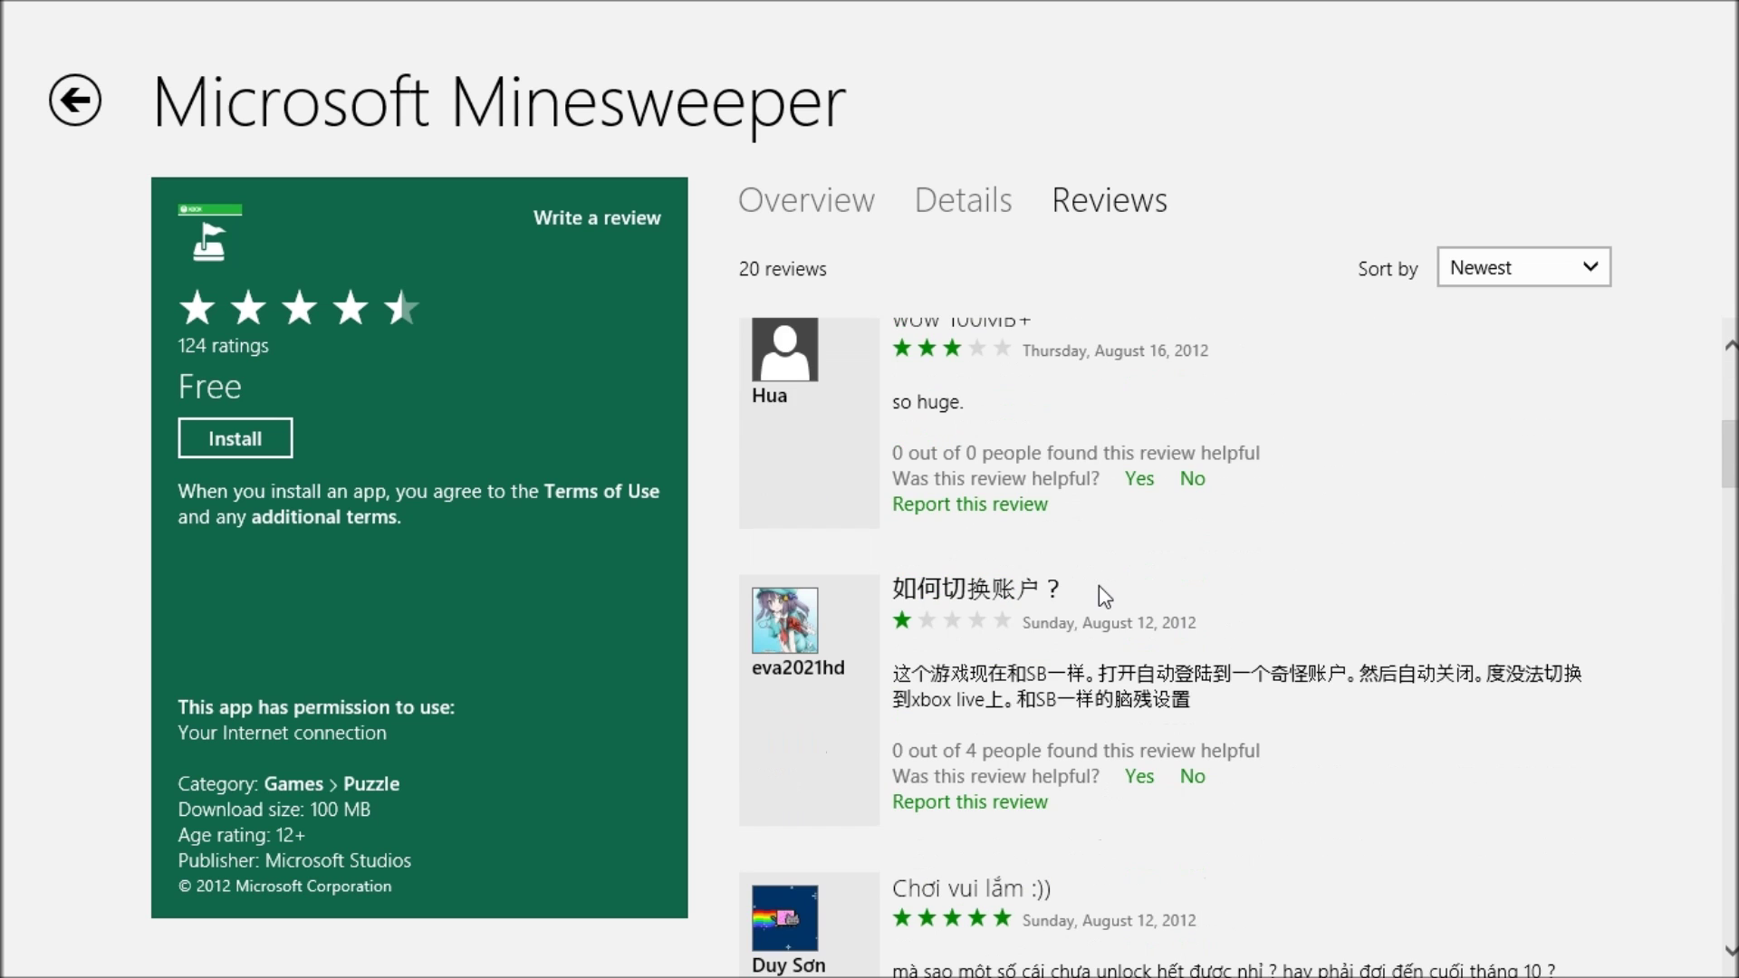
scroll(1036, 625, "down", 1)
scroll(1036, 625, "down", 3)
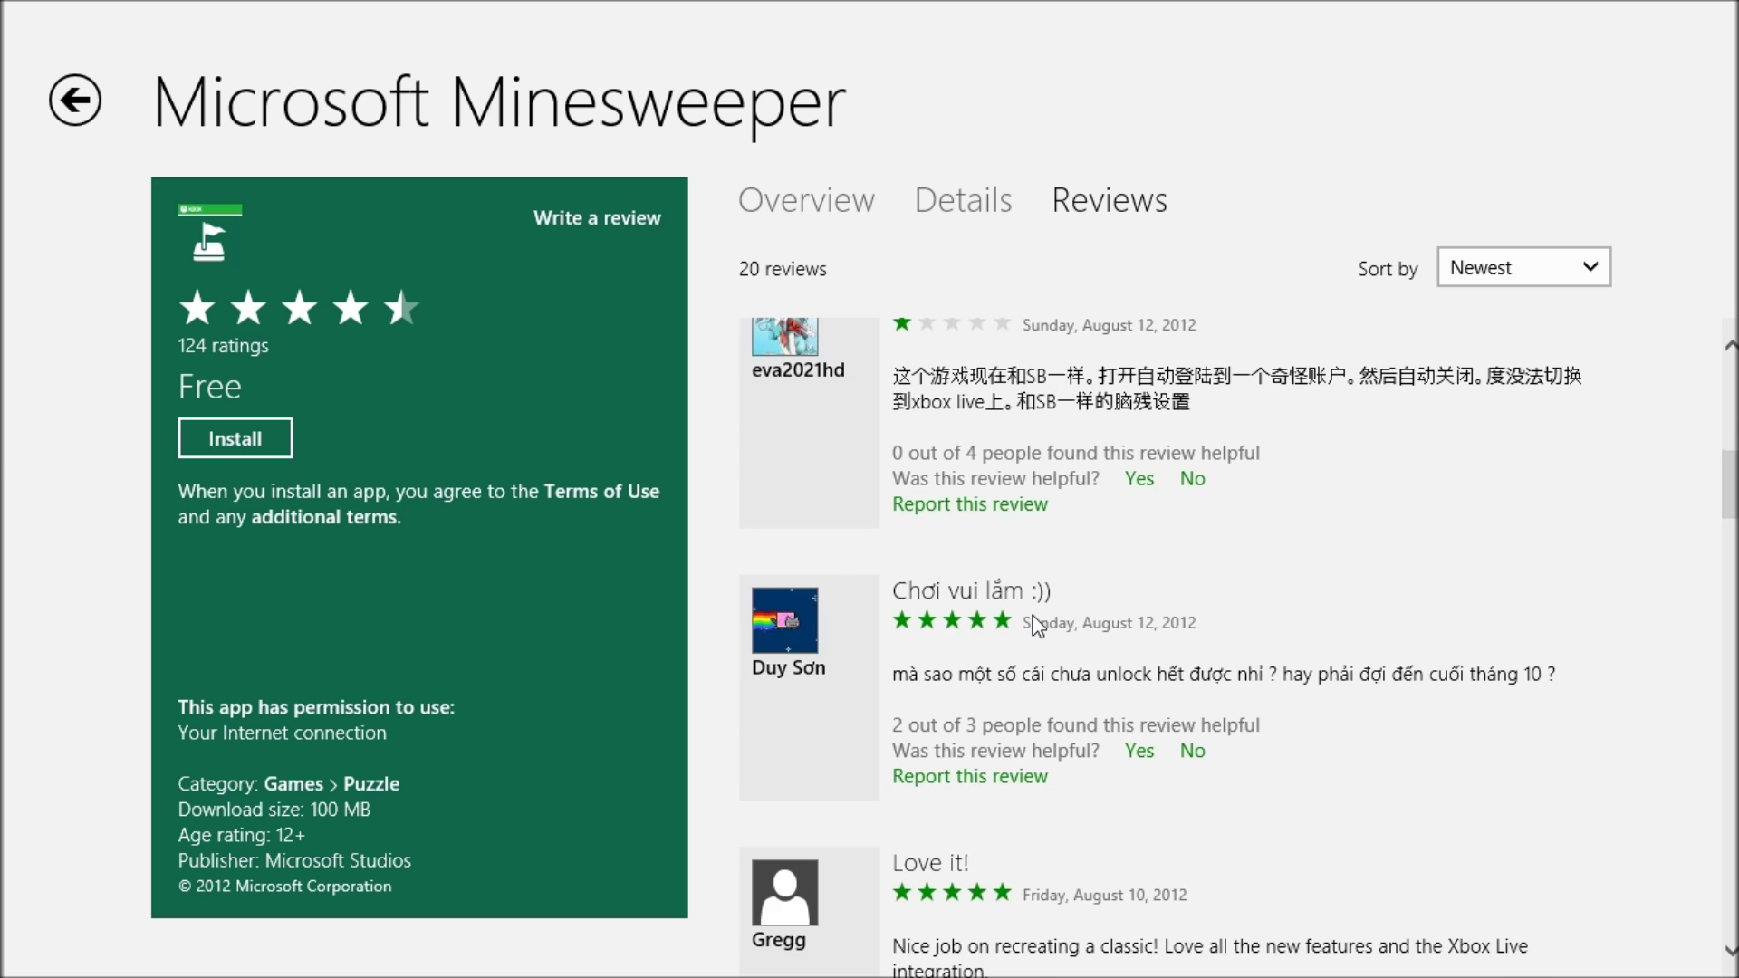
scroll(1025, 579, "up", 2)
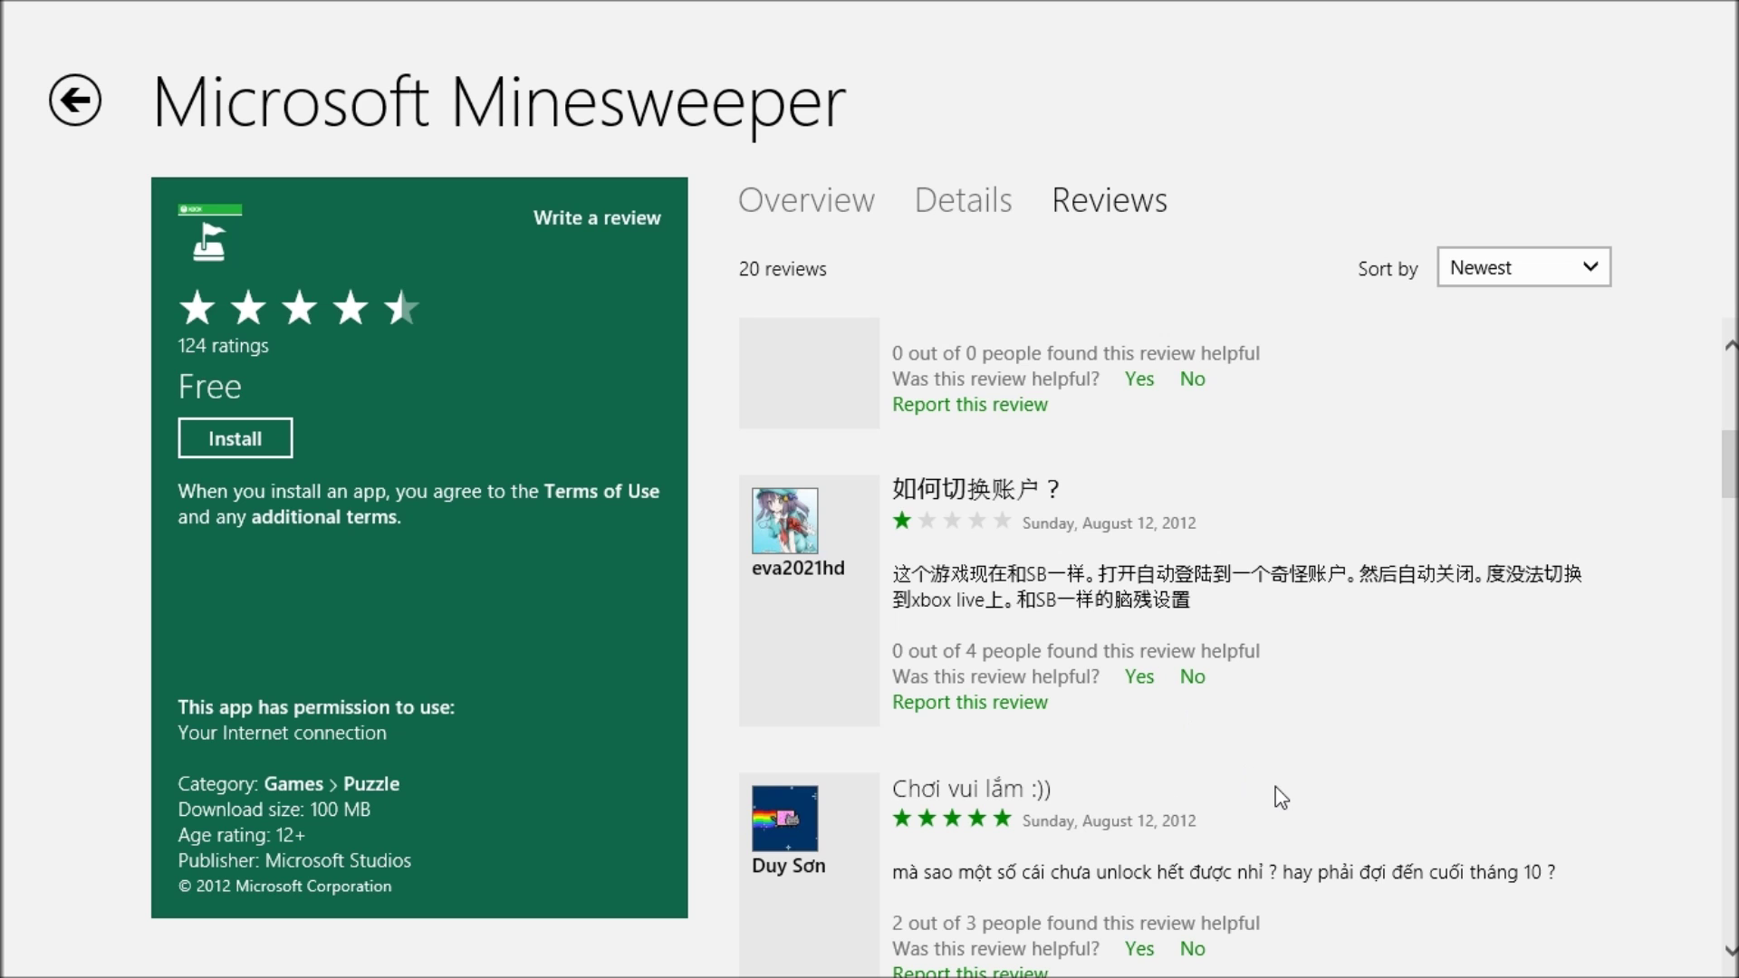
Step: Scroll through the rest of the 20 reviews and bring up the review sort options
scroll(1283, 800, "down", 1)
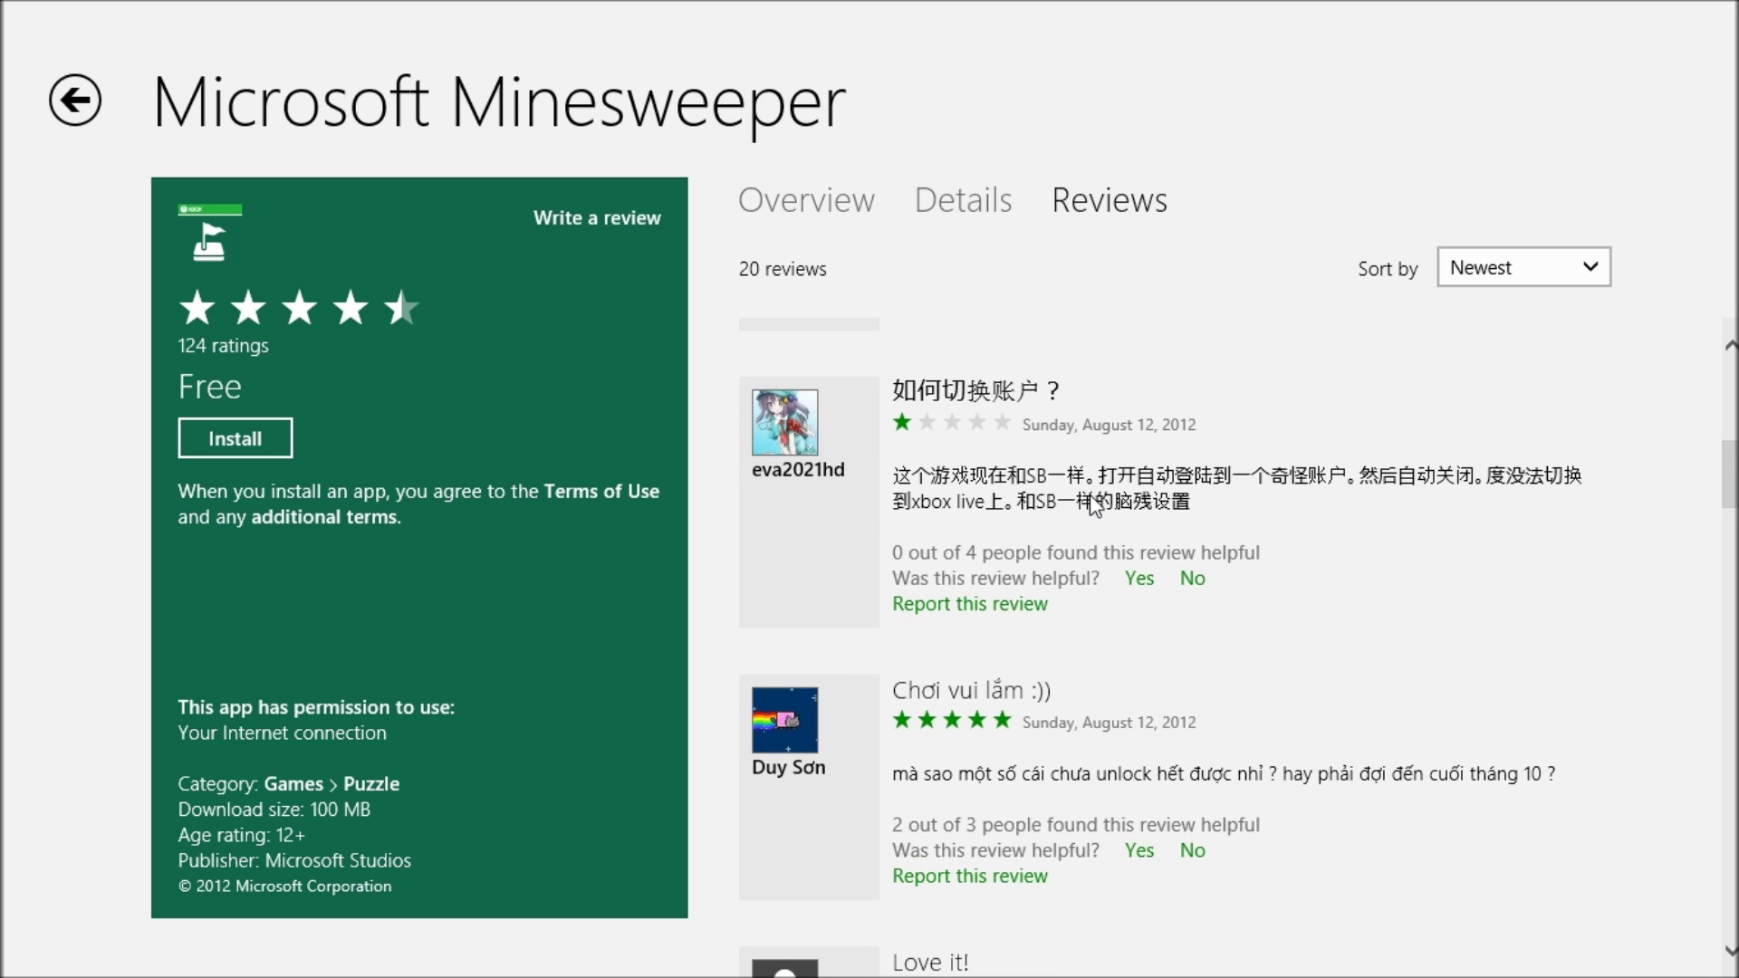
scroll(1095, 504, "down", 2)
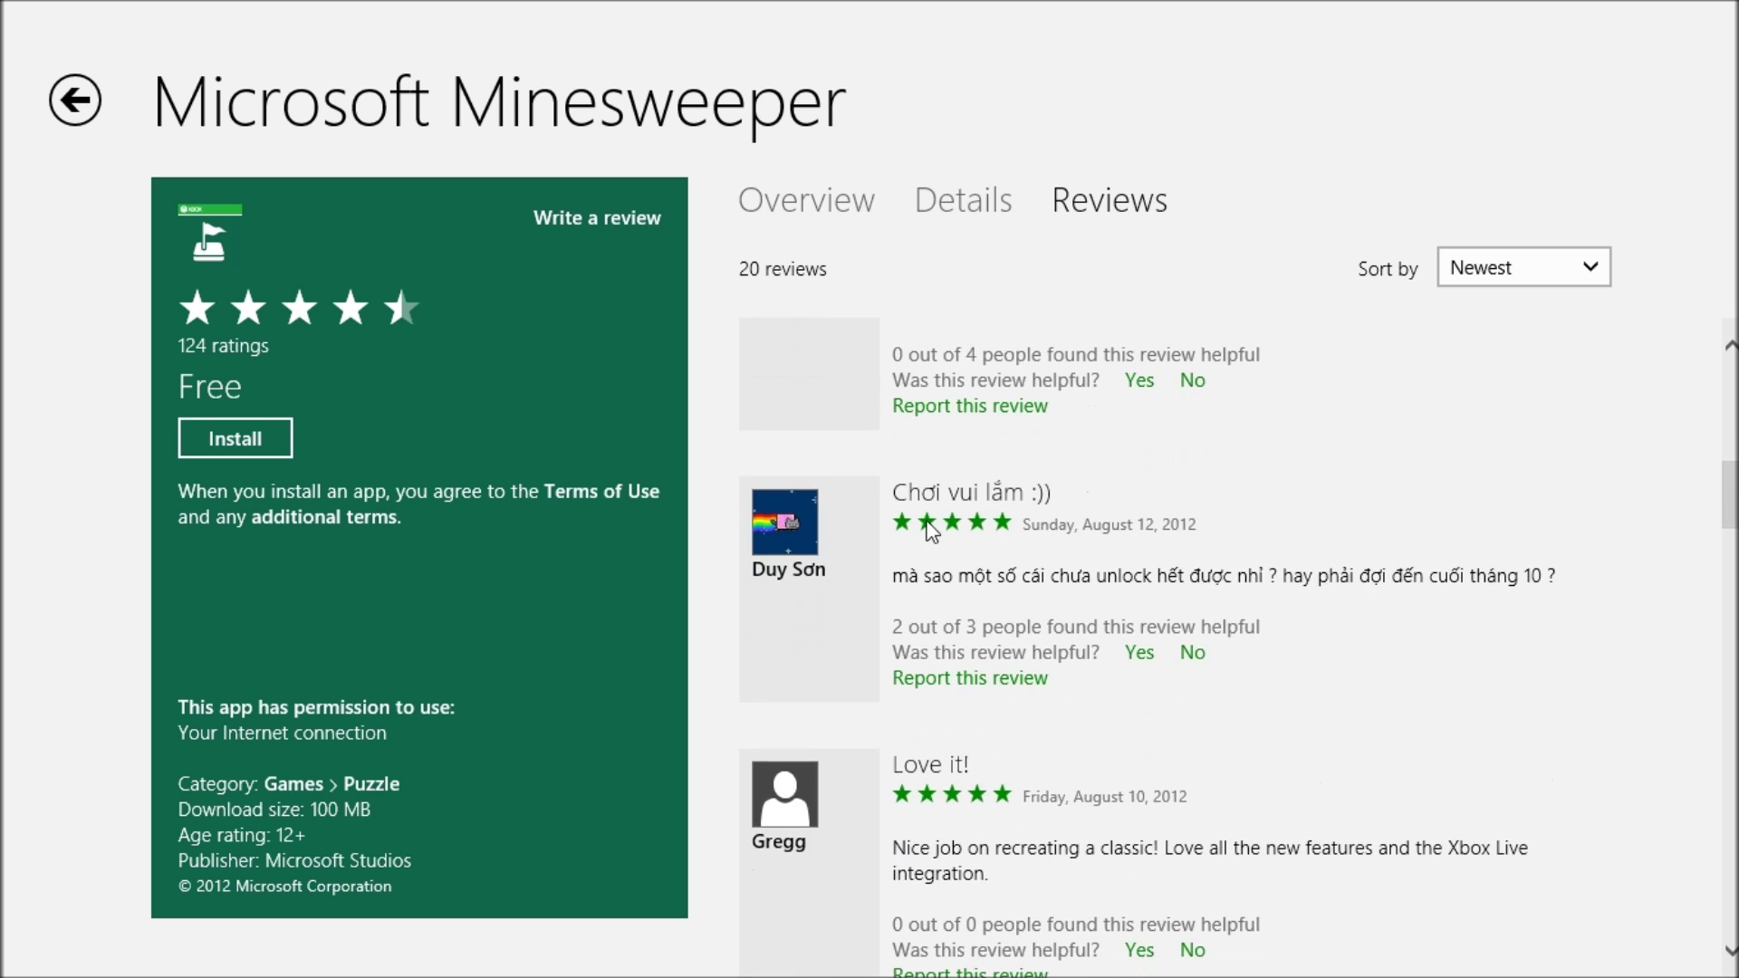
scroll(1070, 635, "down", 2)
scroll(1075, 648, "down", 5)
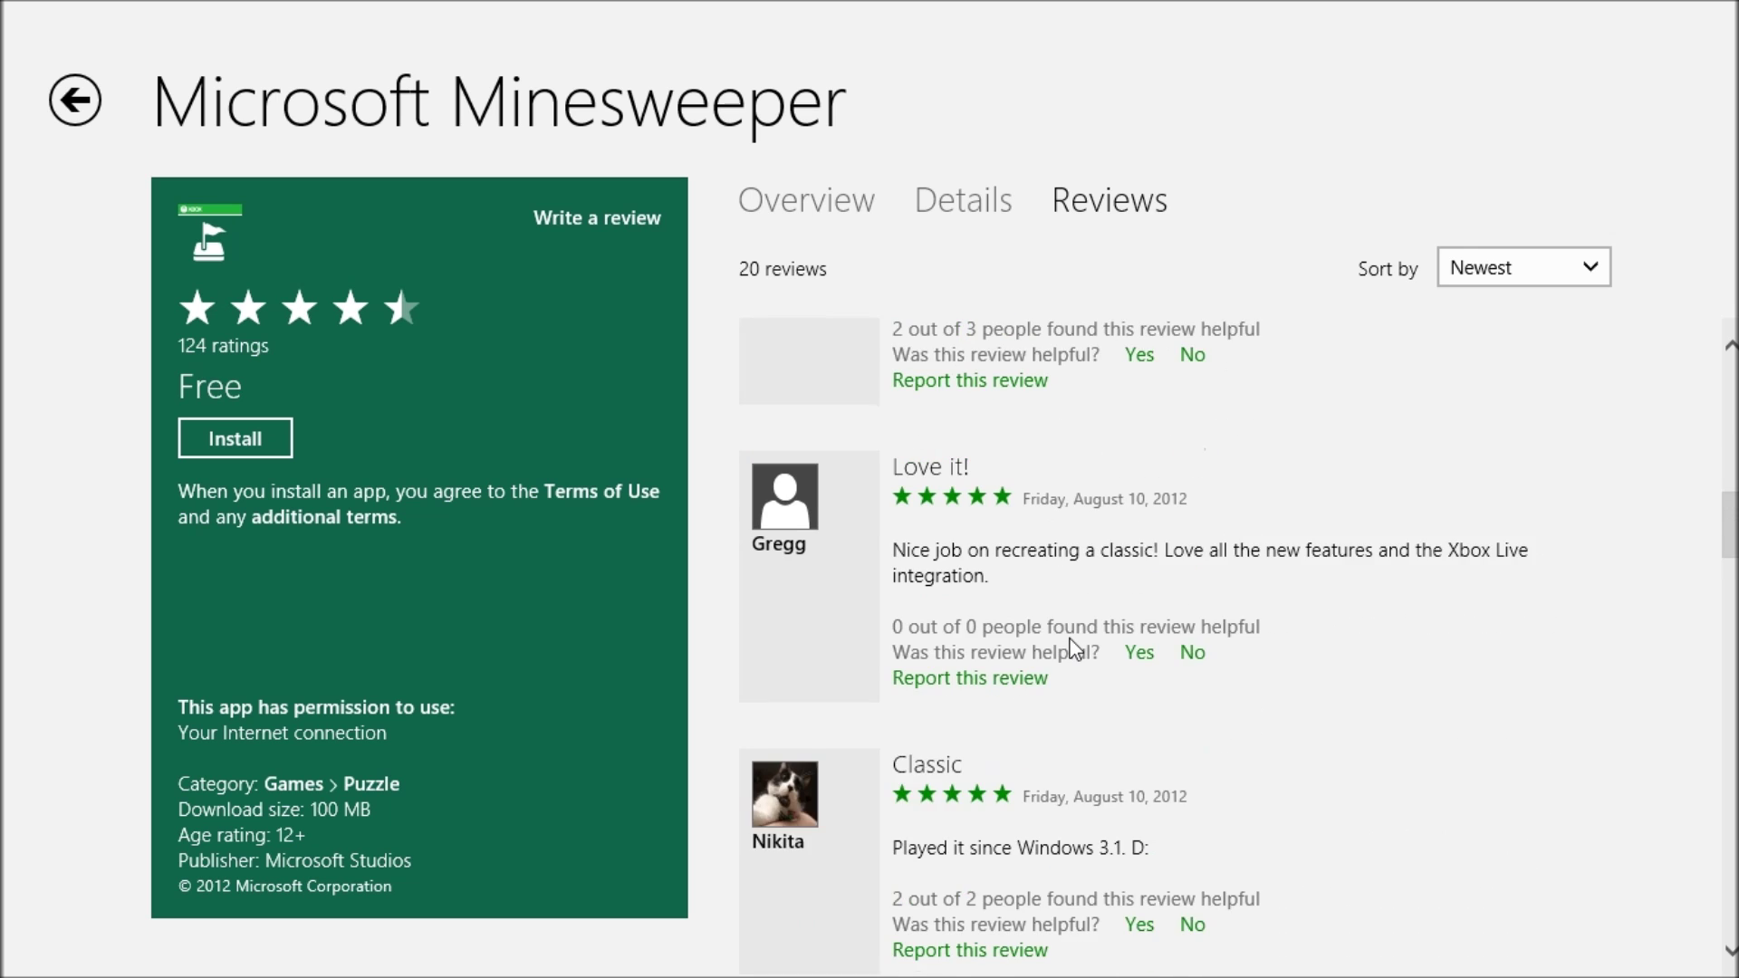
scroll(1074, 647, "down", 3)
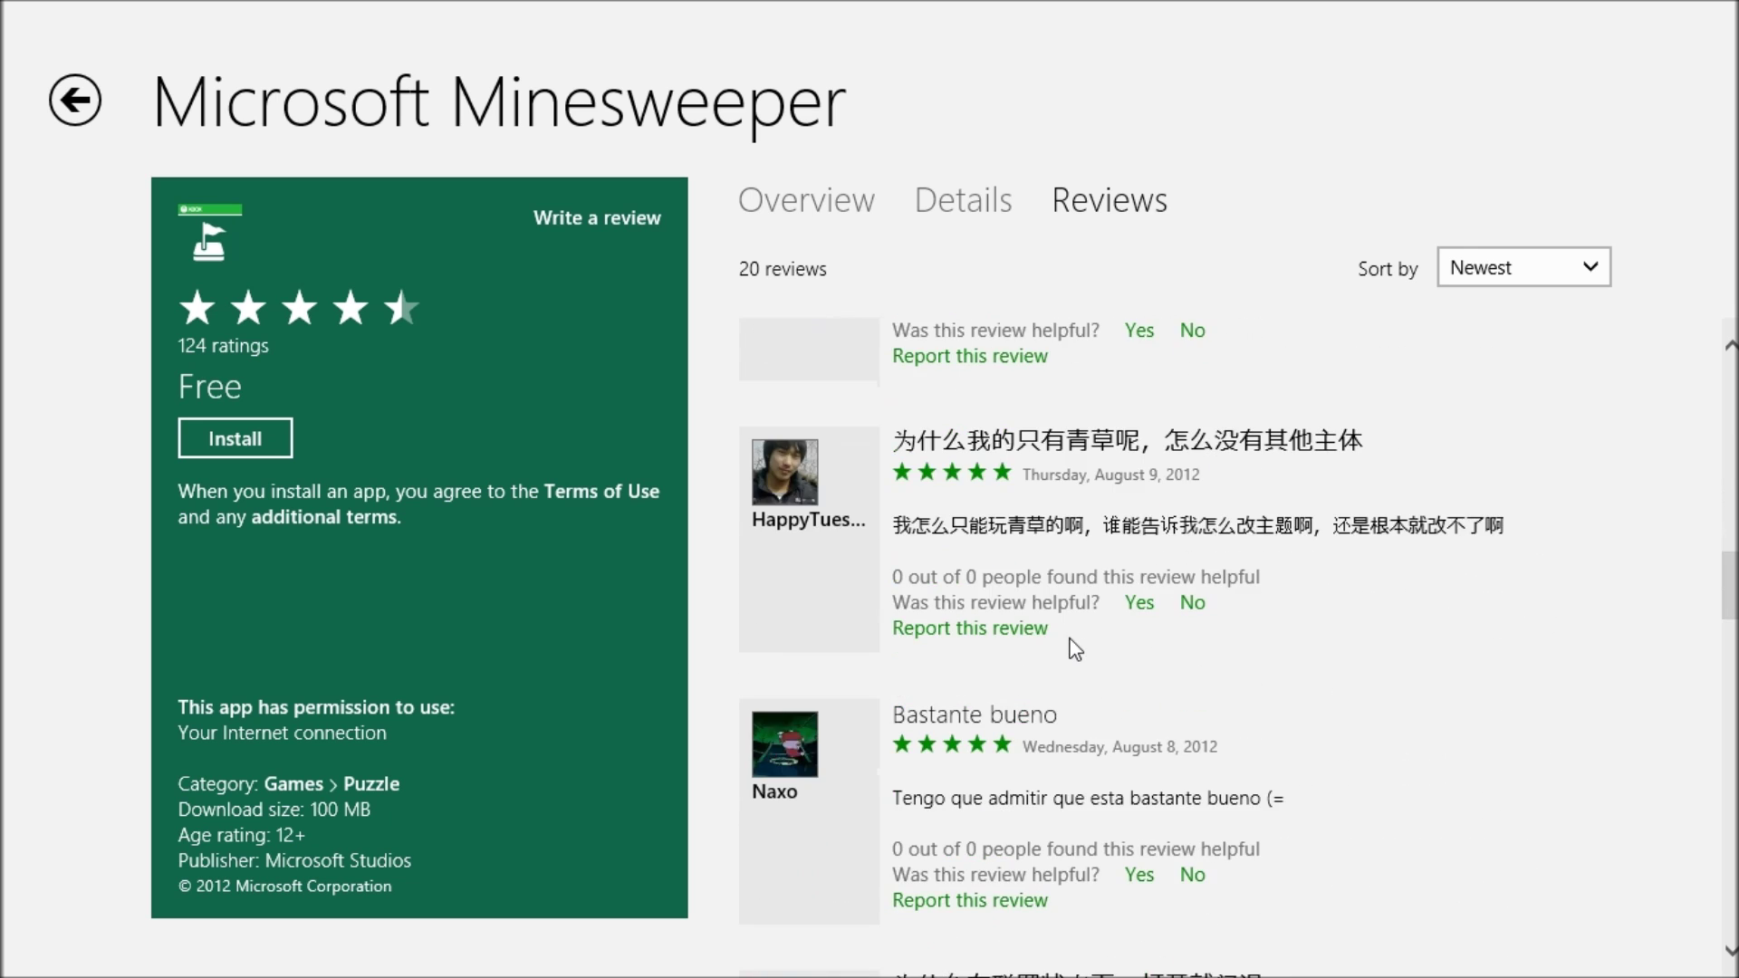
scroll(1074, 649, "down", 1)
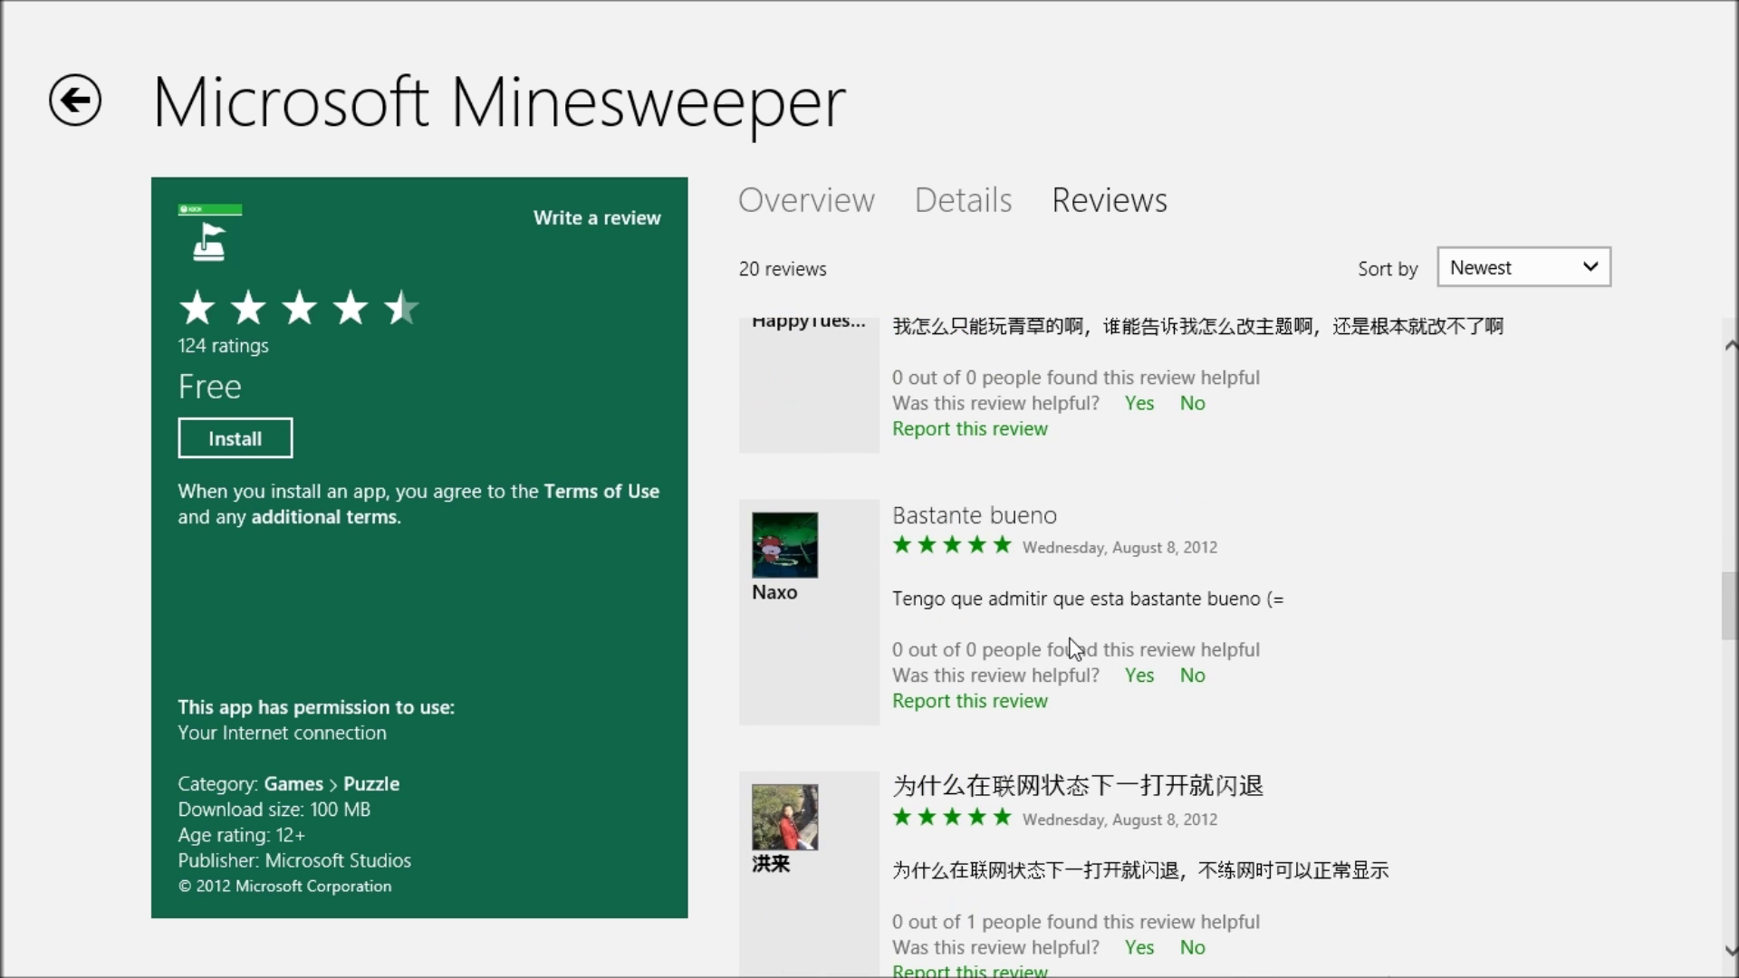
scroll(1074, 648, "down", 2)
scroll(1073, 648, "down", 3)
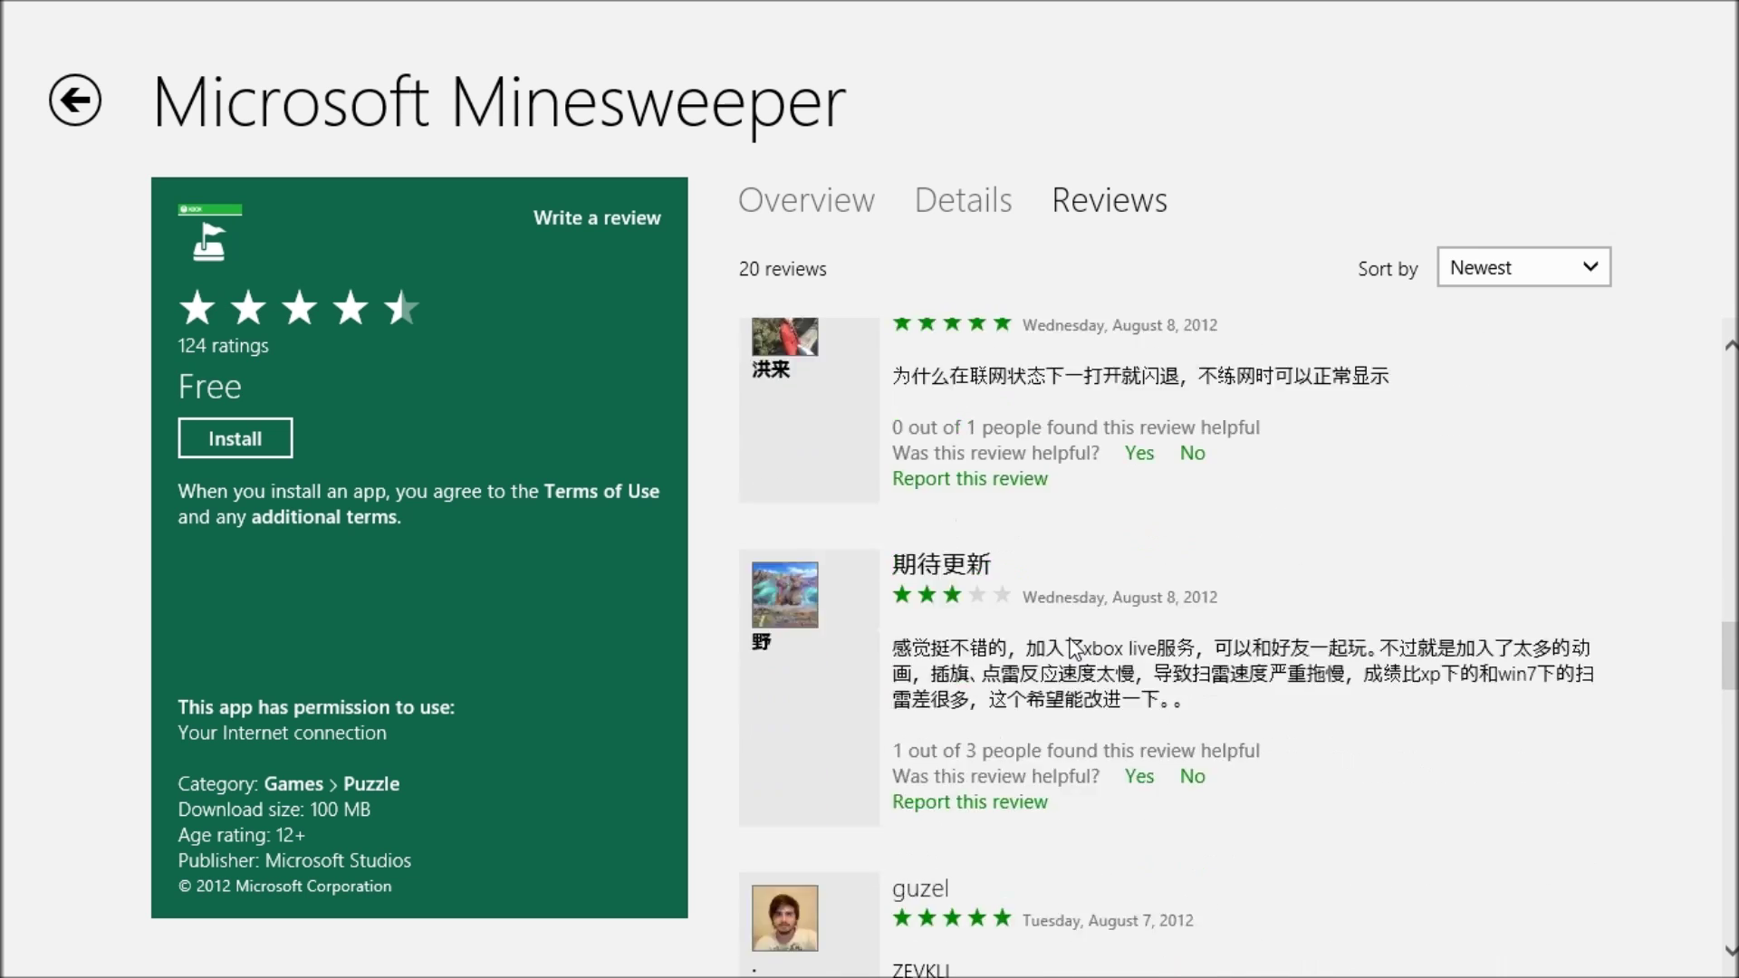
scroll(1074, 648, "up", 3)
scroll(1074, 649, "down", 9)
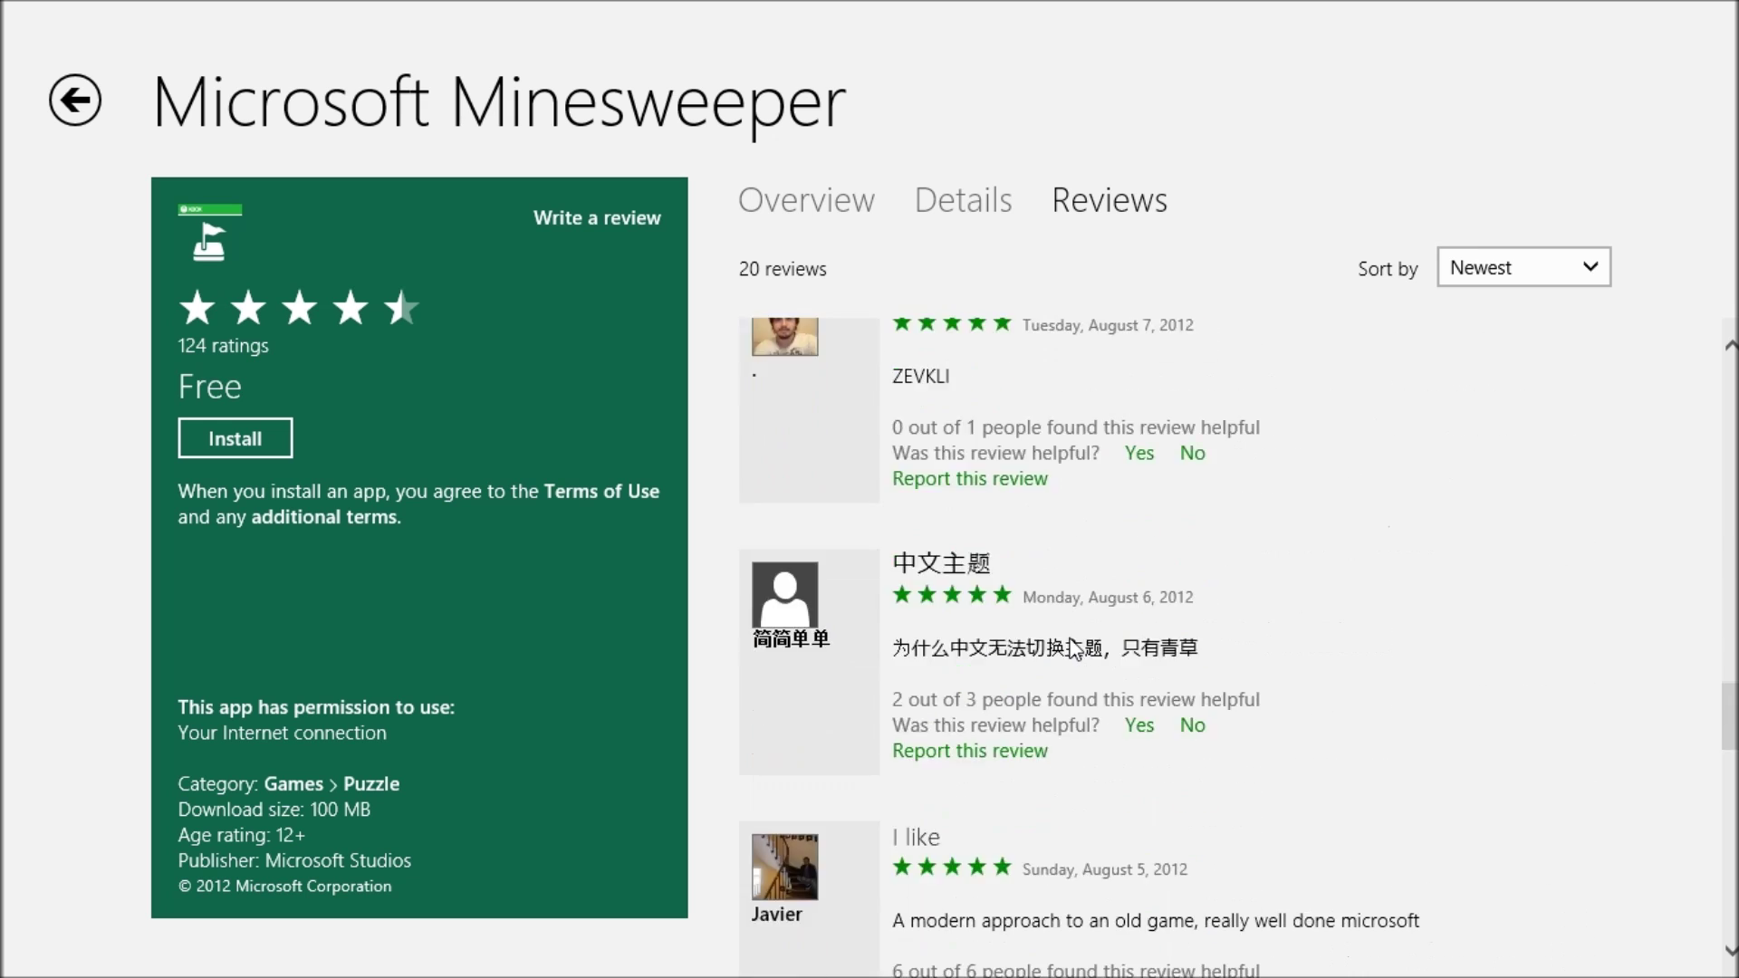
left_click(1569, 276)
Step: Keep reviews sorted by Newest, return to Minesweeper's Overview, check Store Preferences, then go back
left_click(1006, 284)
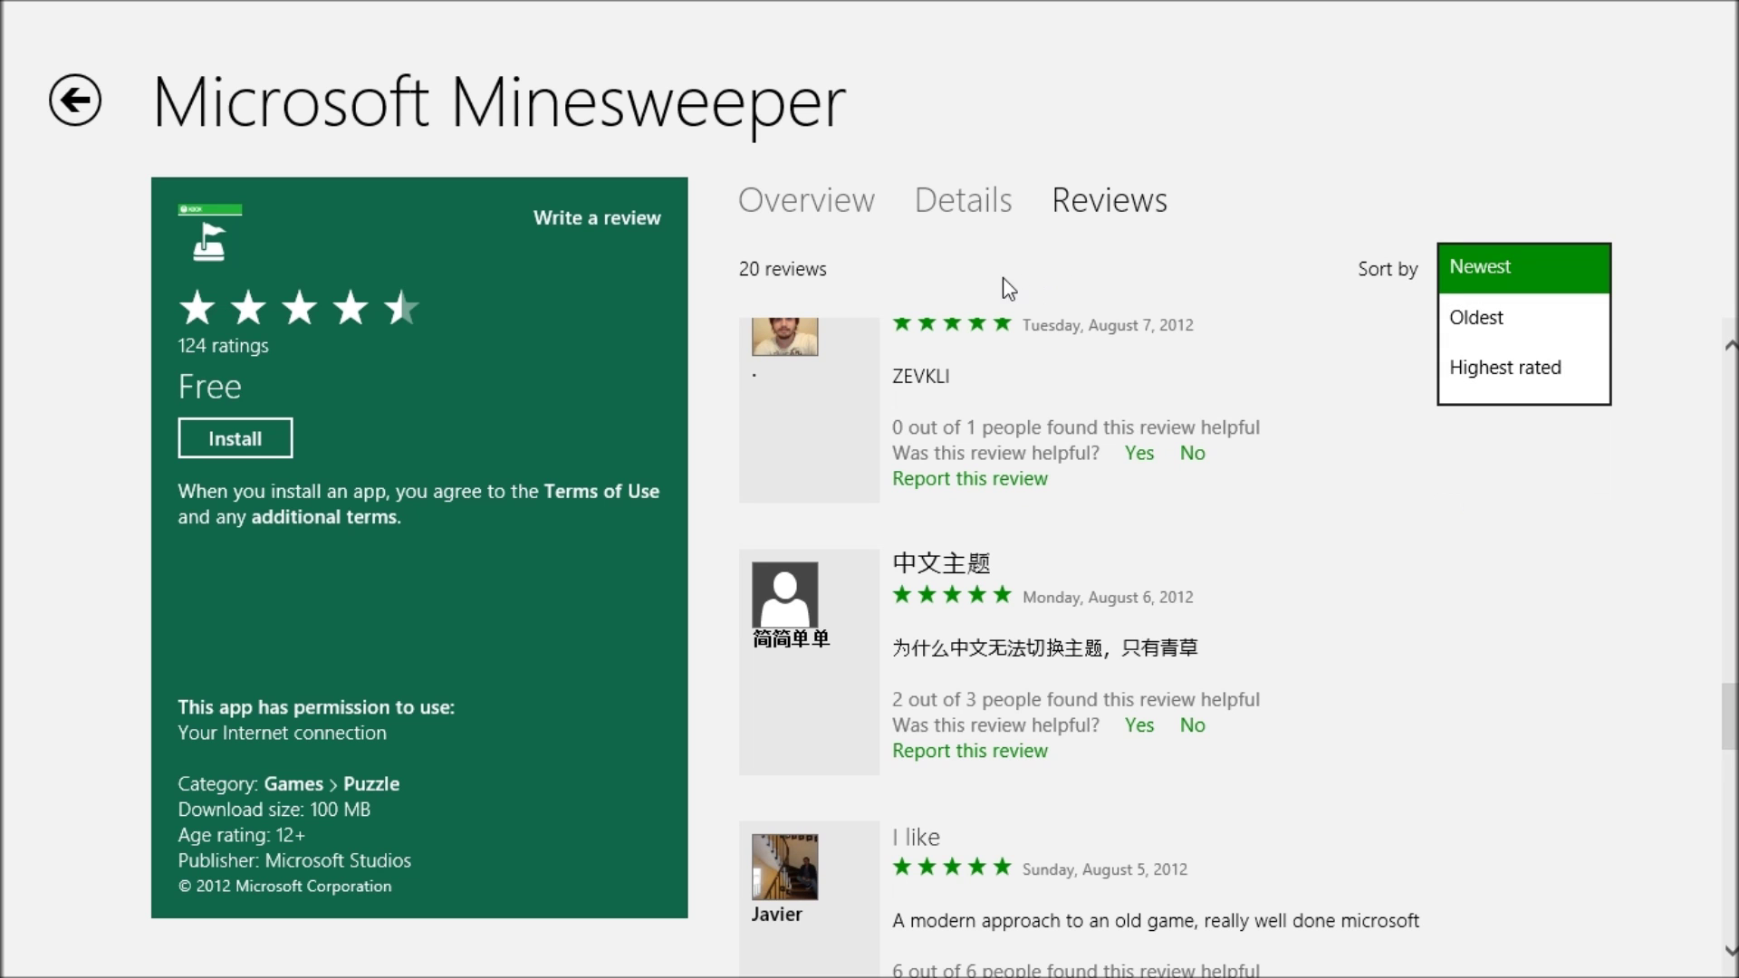
left_click(803, 227)
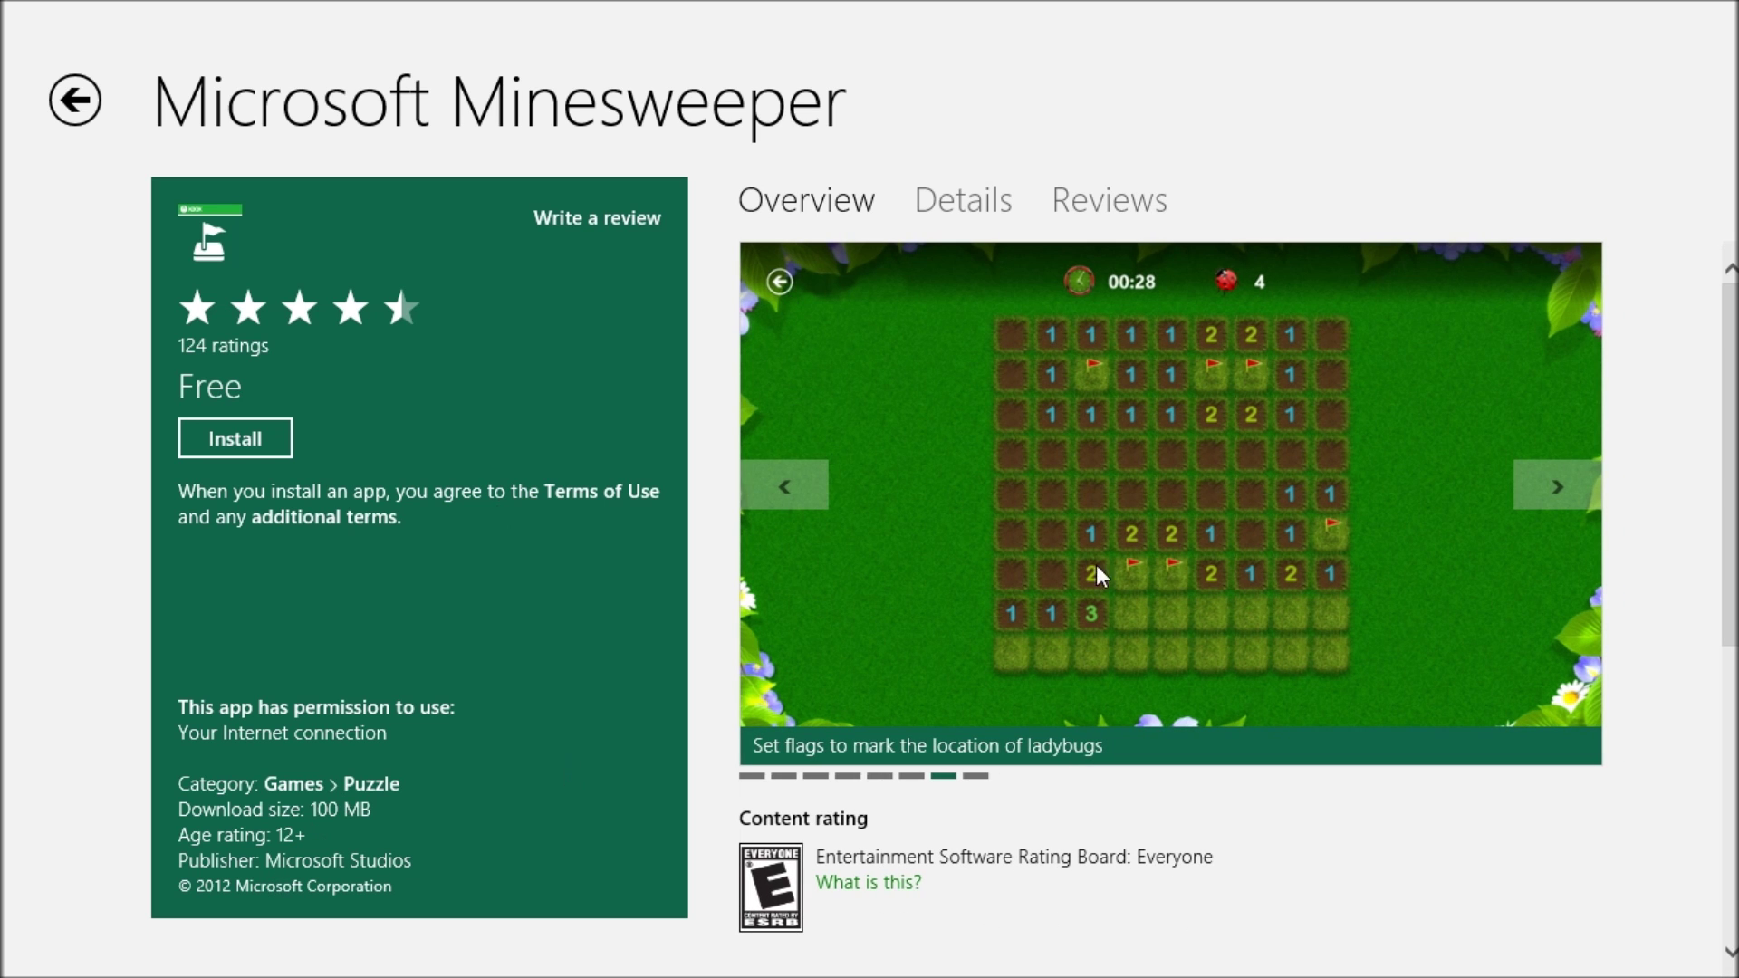
mouse_move(1702, 629)
left_click(1701, 735)
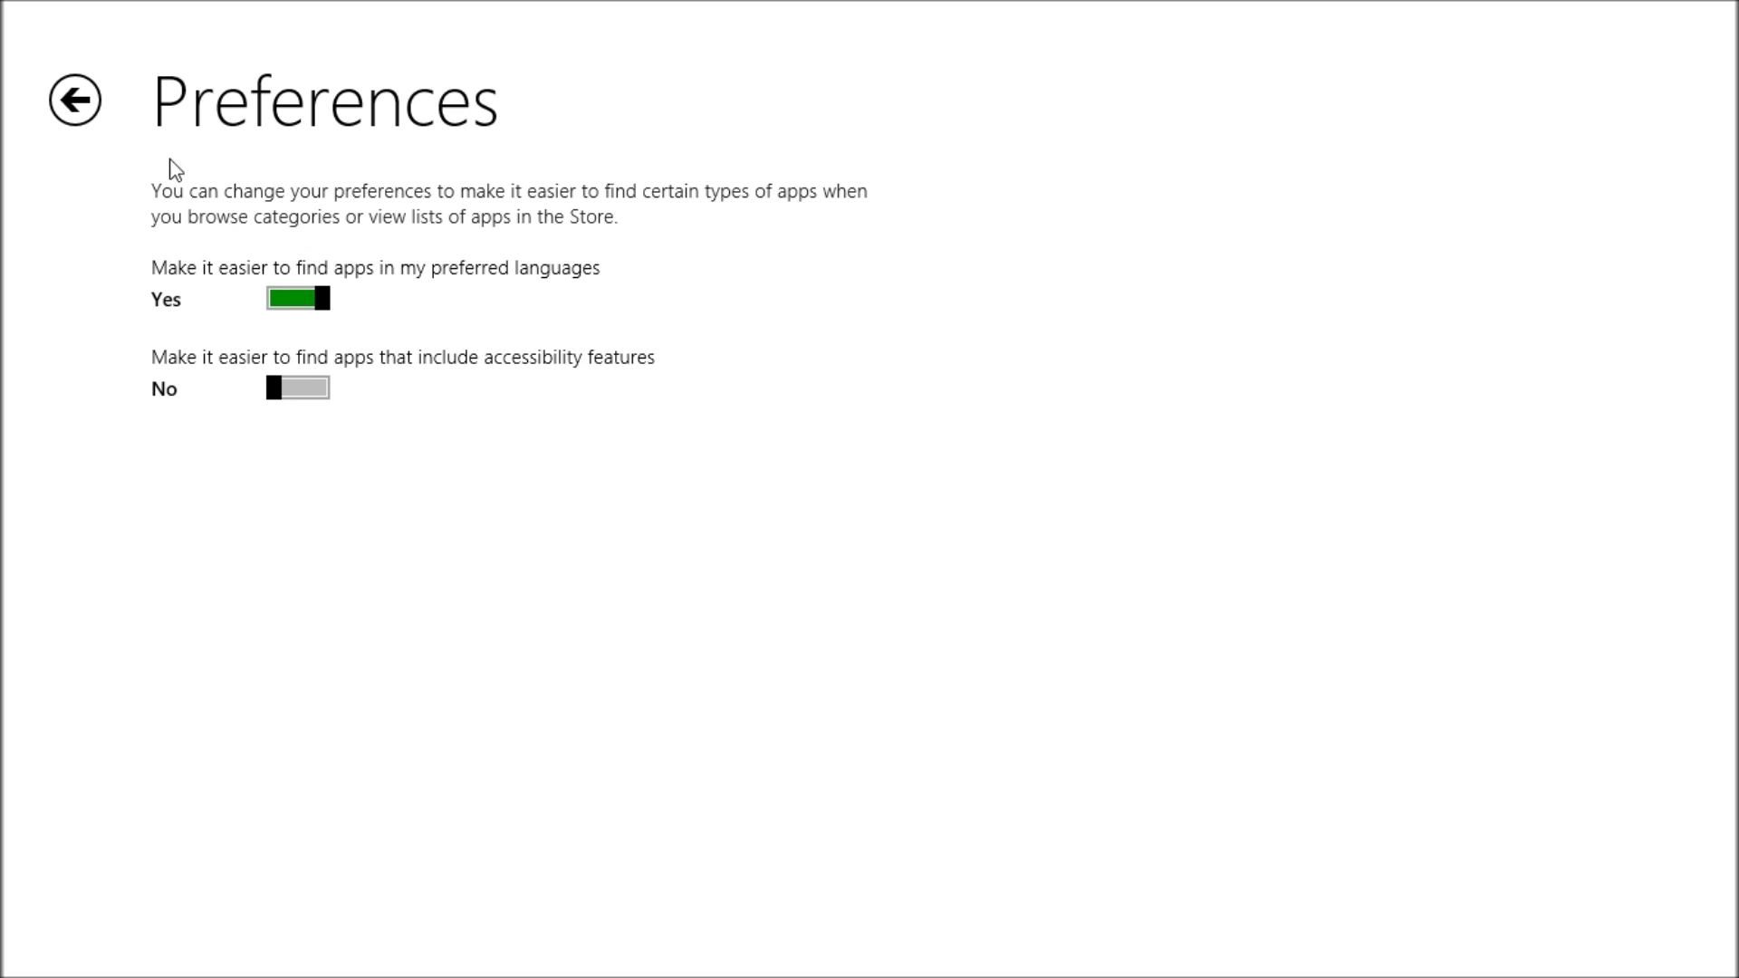
left_click(97, 107)
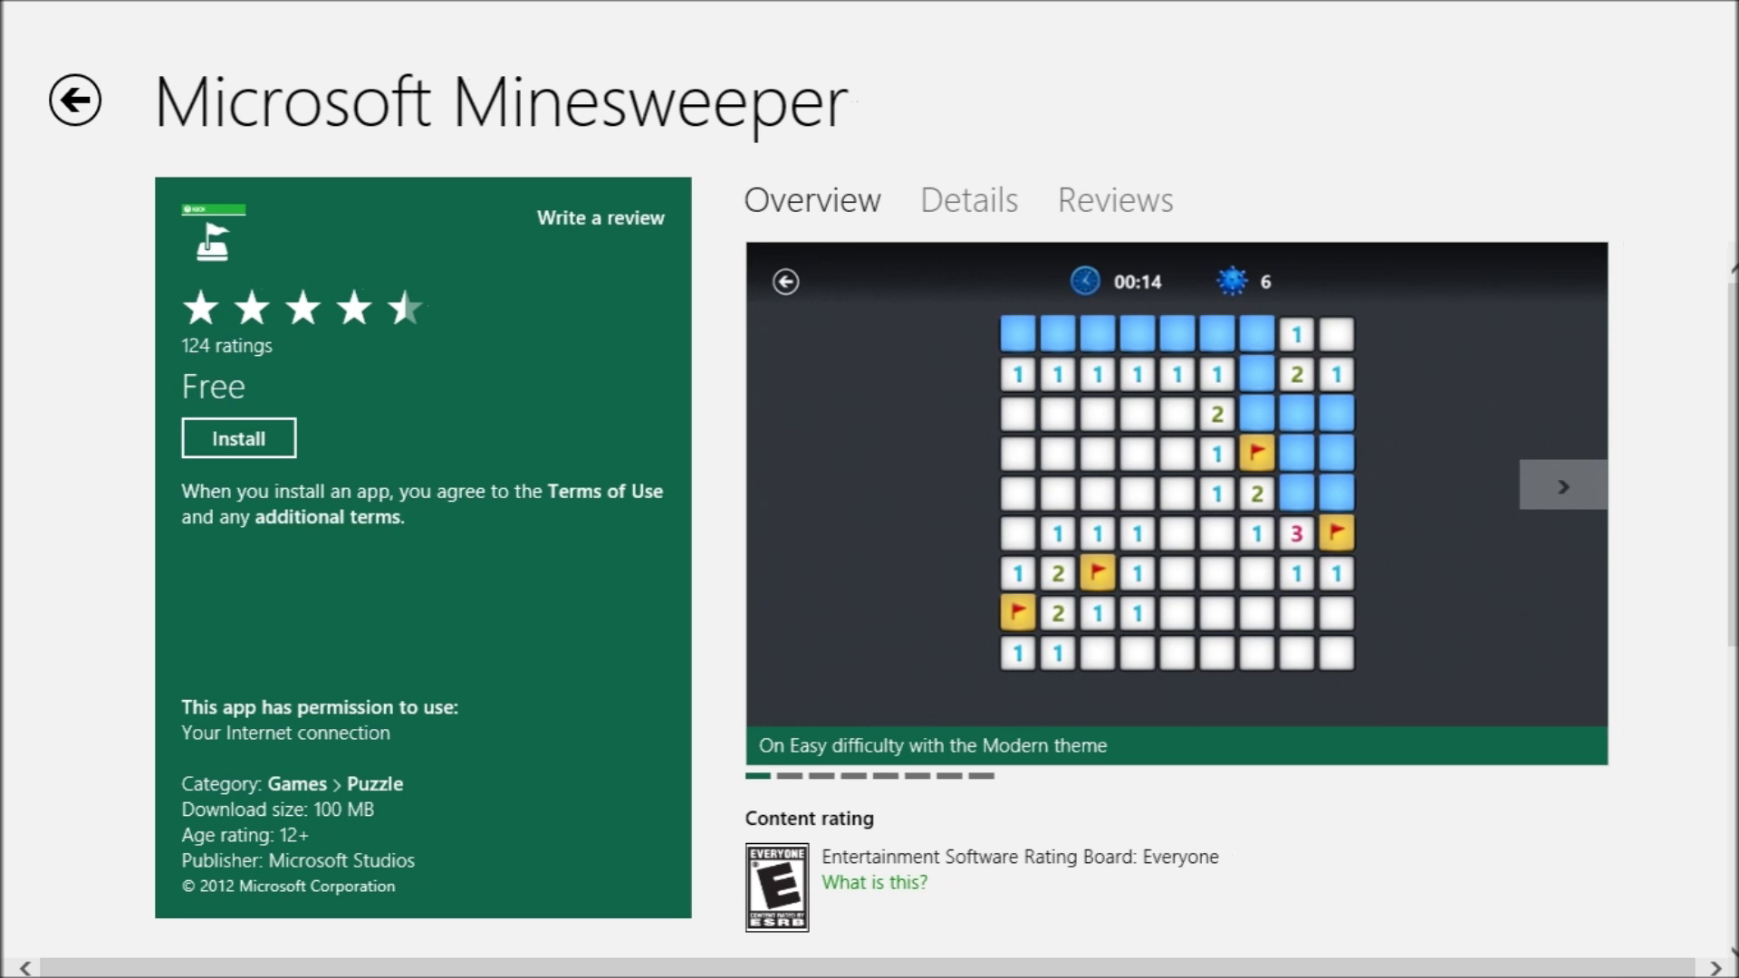
Step: Review the Your account page and both listed PCs, then return to the Minesweeper page
mouse_move(1677, 653)
left_click(1690, 750)
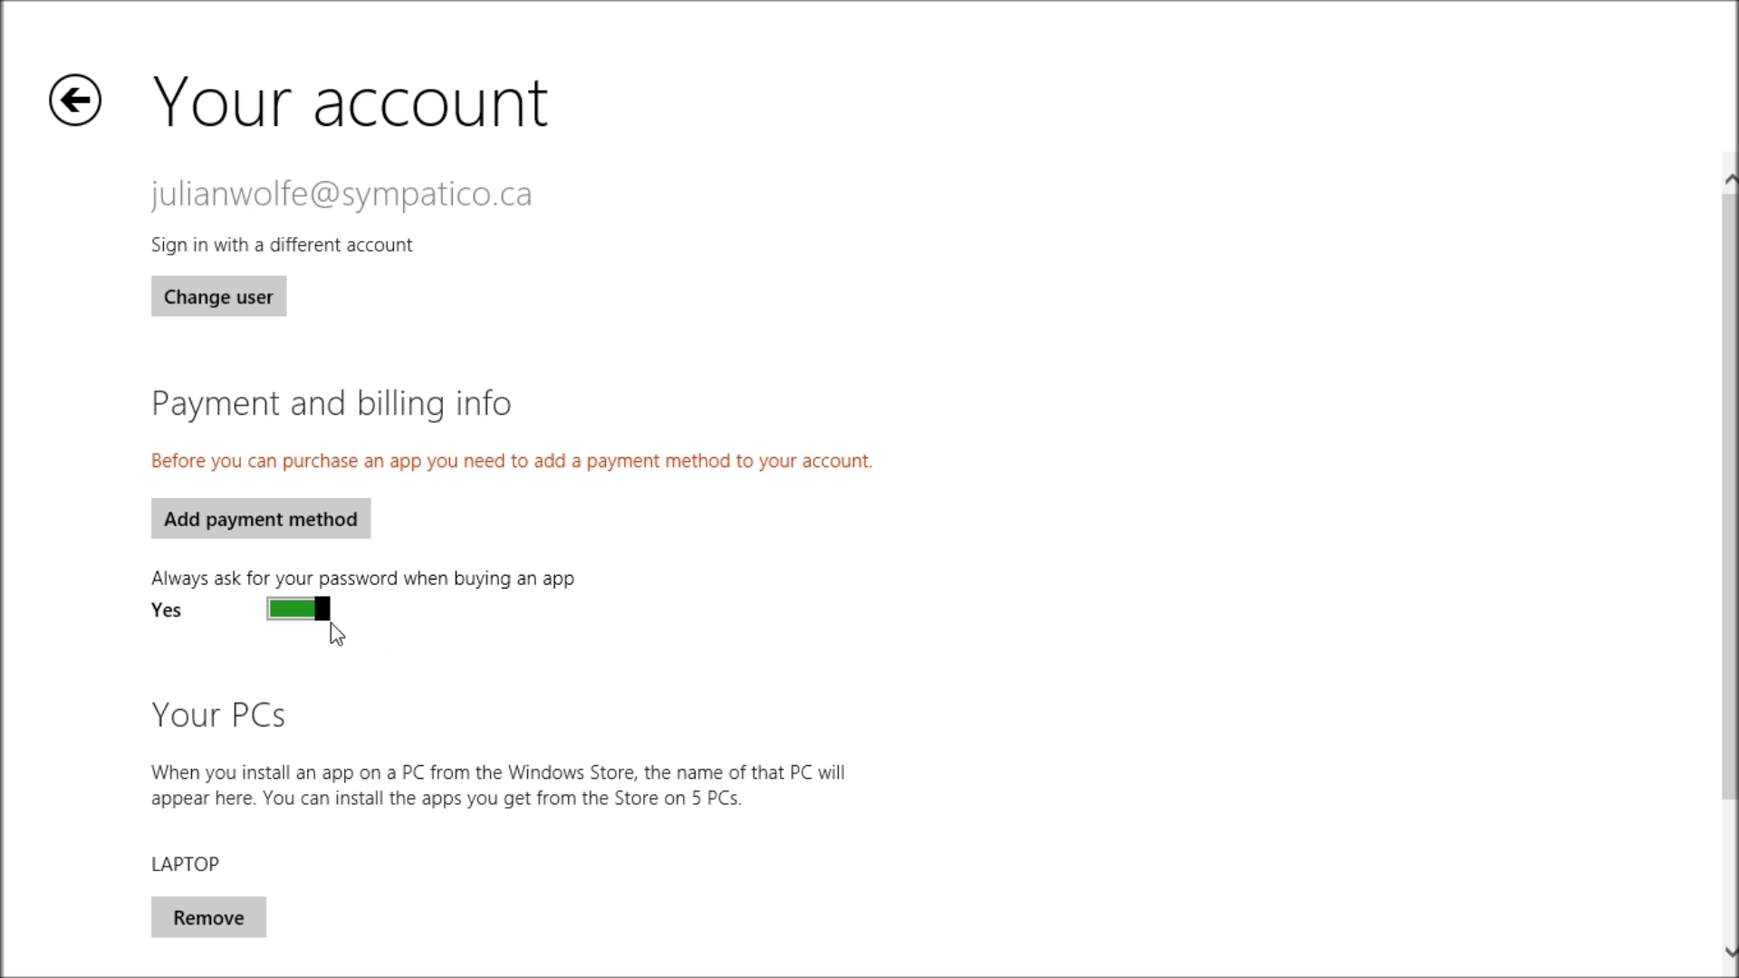
scroll(412, 618, "down", 2)
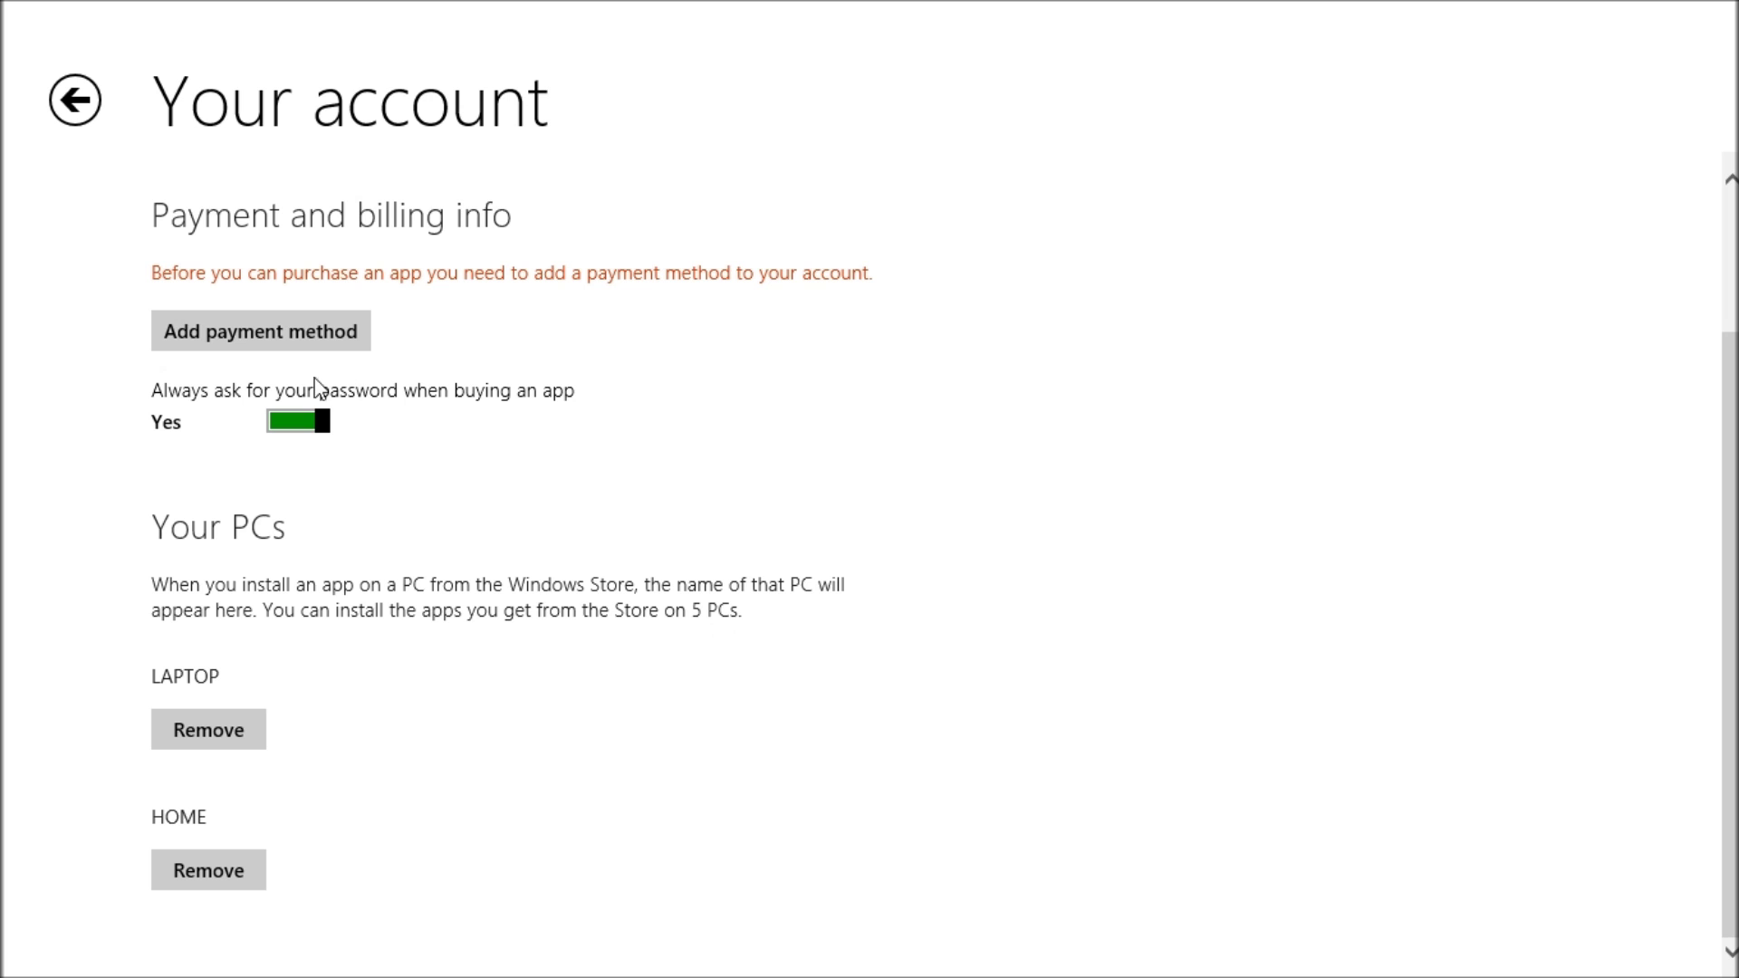
left_click(76, 112)
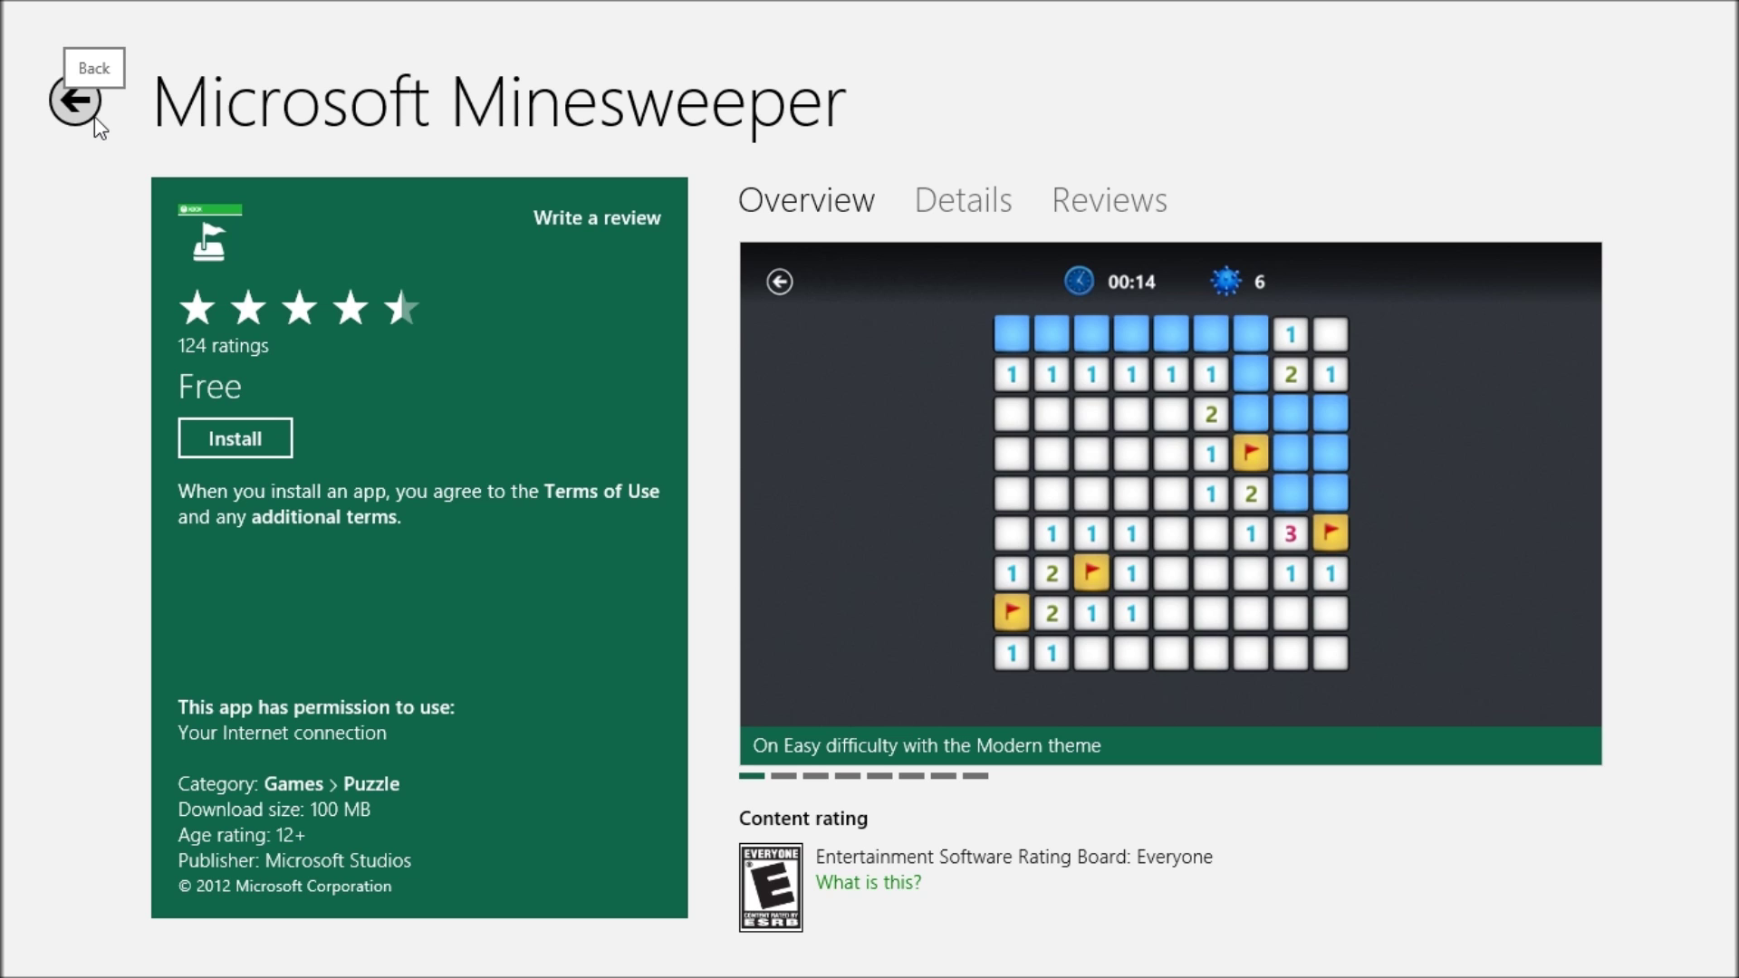
Step: Open Share for the Minesweeper page, dismiss it without sharing, and go back to Store home
mouse_move(1735, 975)
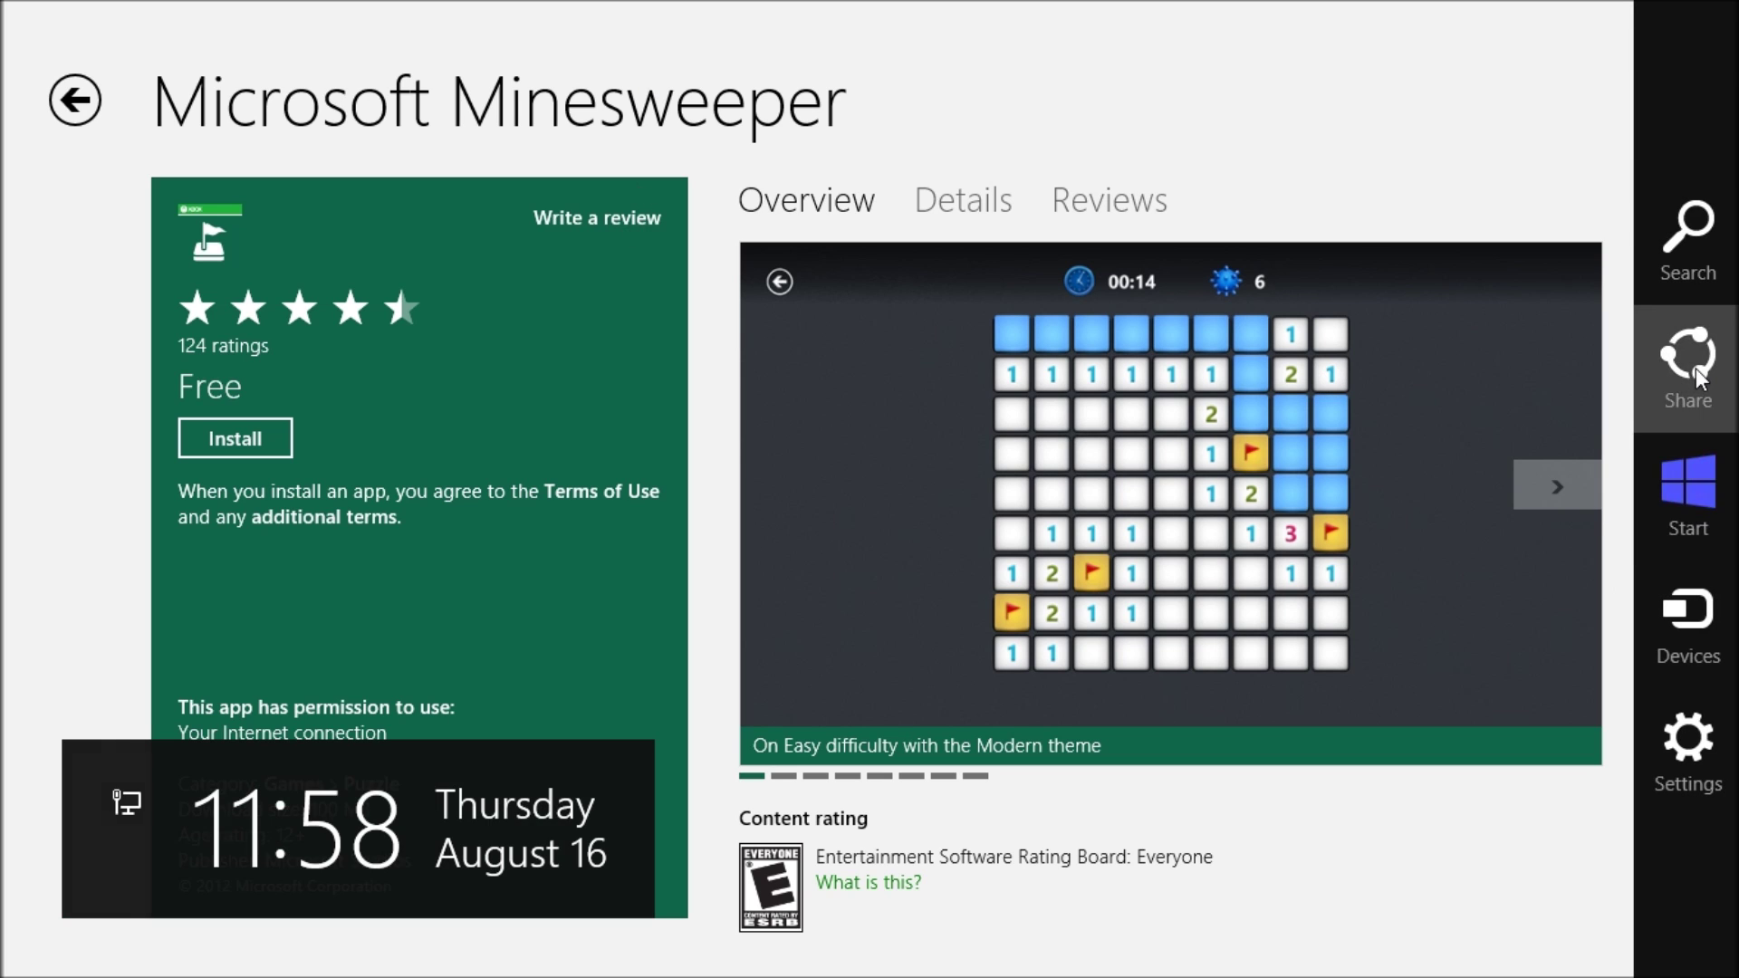
left_click(1690, 344)
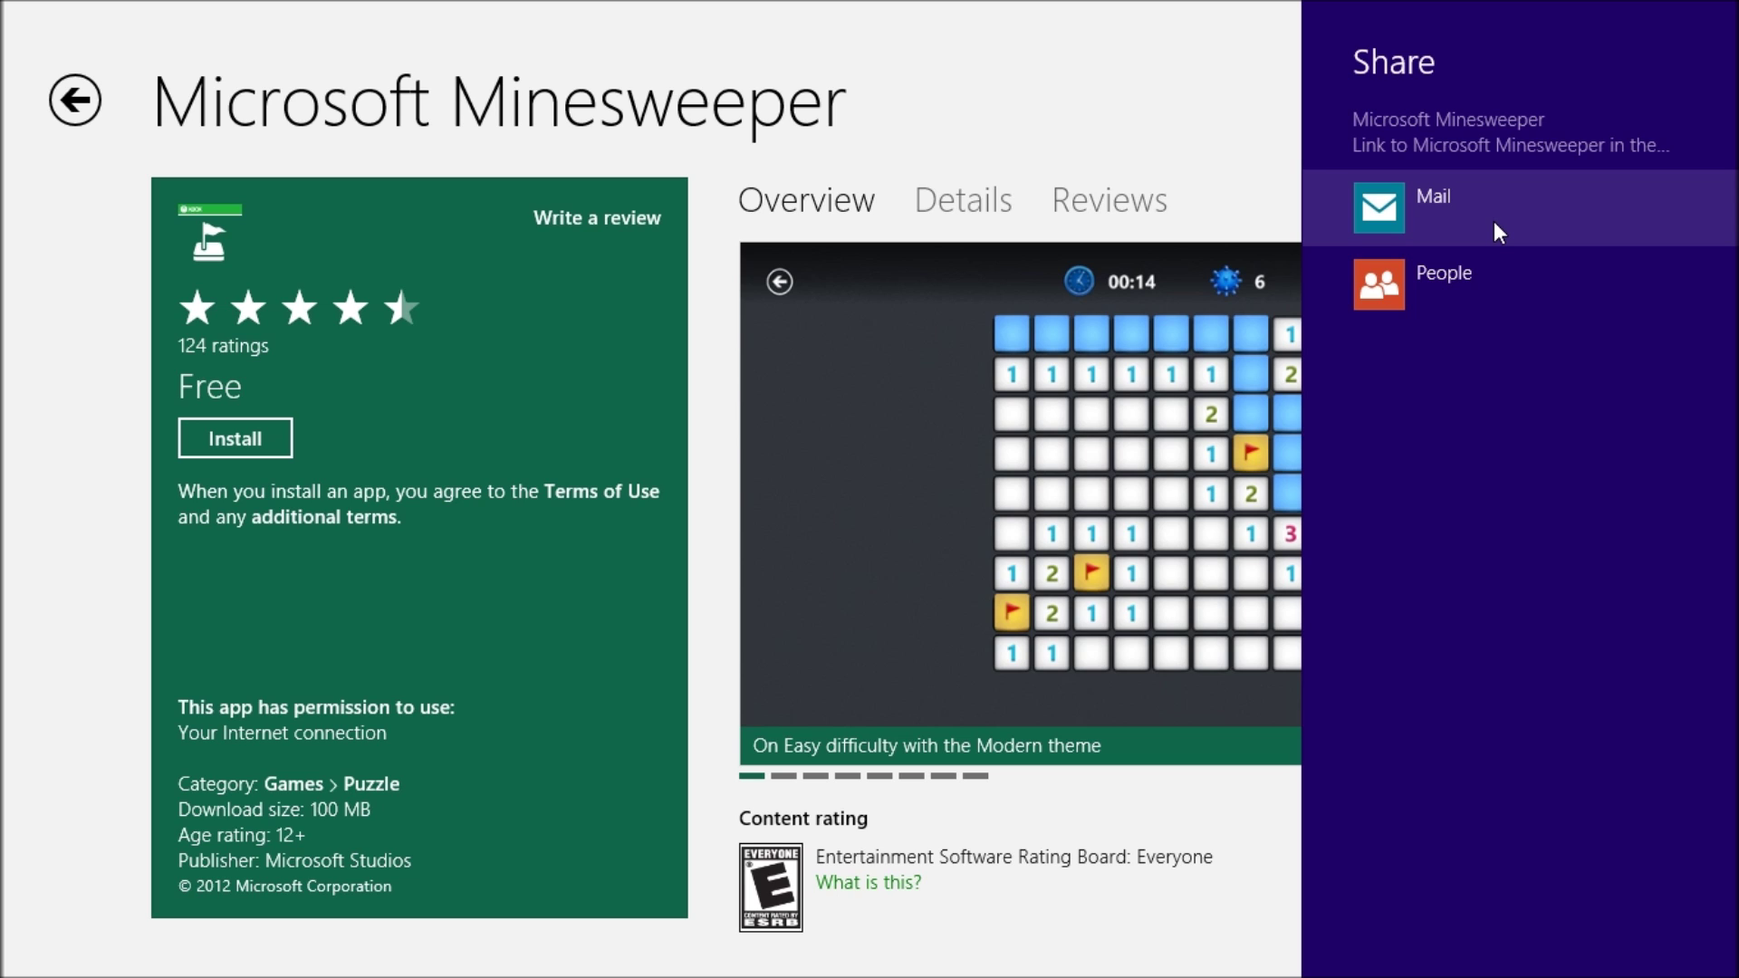
left_click(1100, 127)
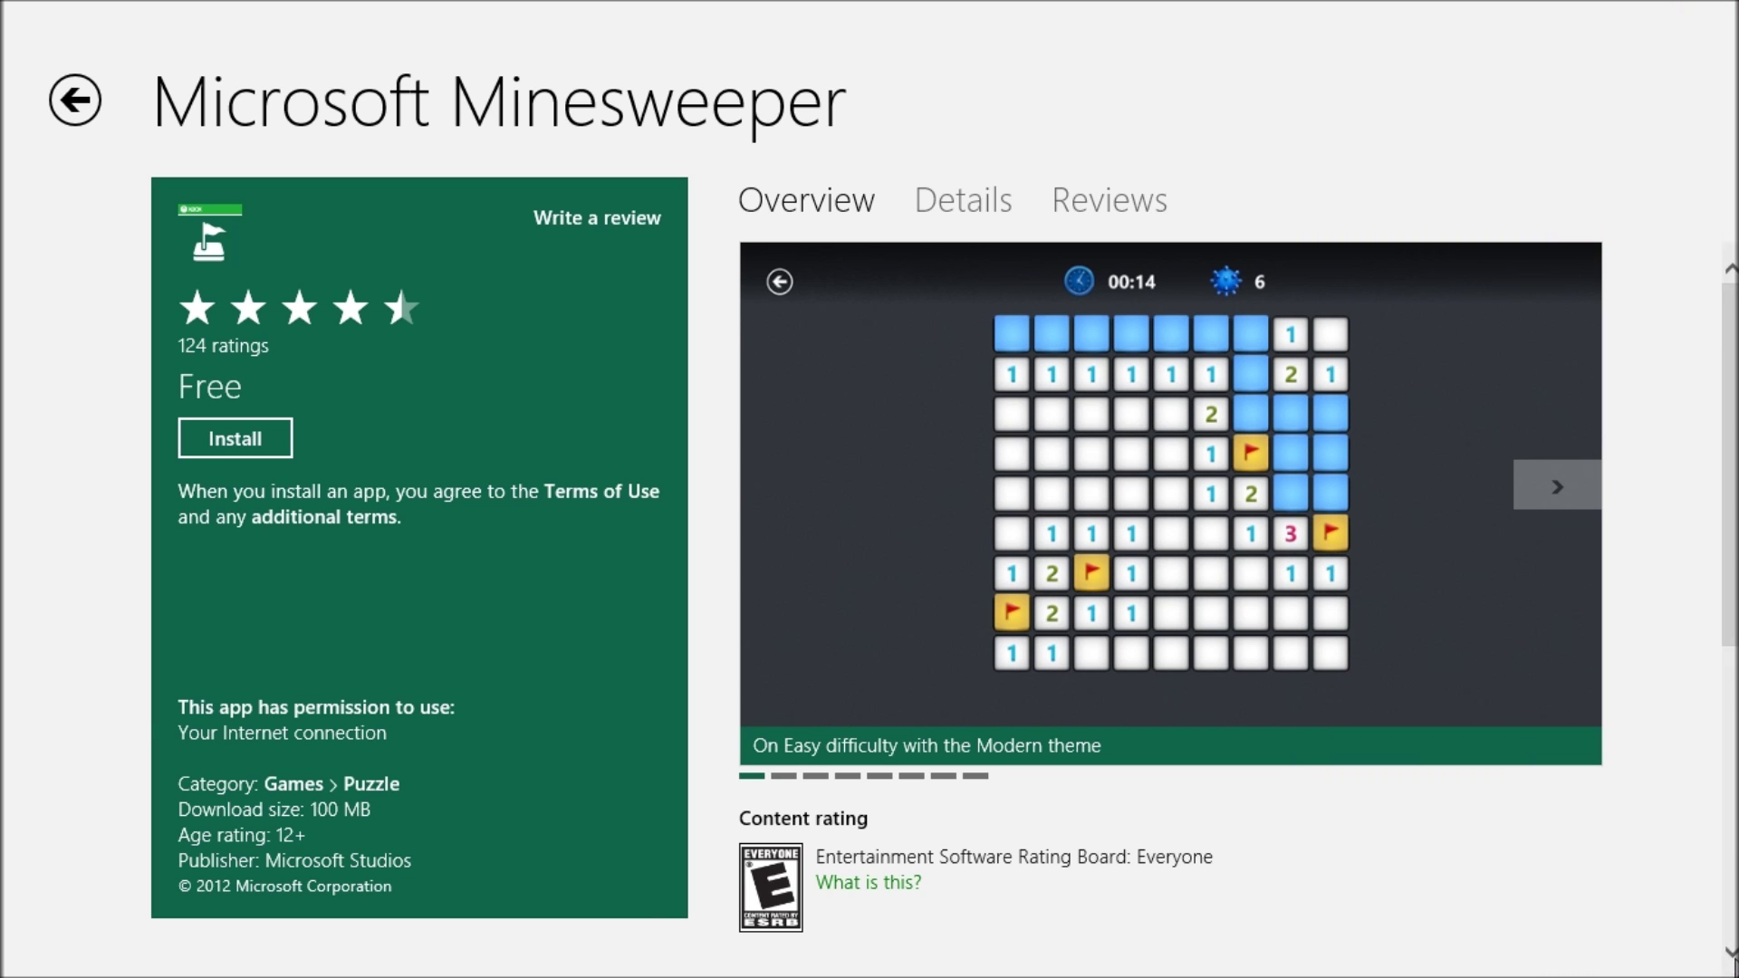
mouse_move(1732, 969)
left_click(66, 104)
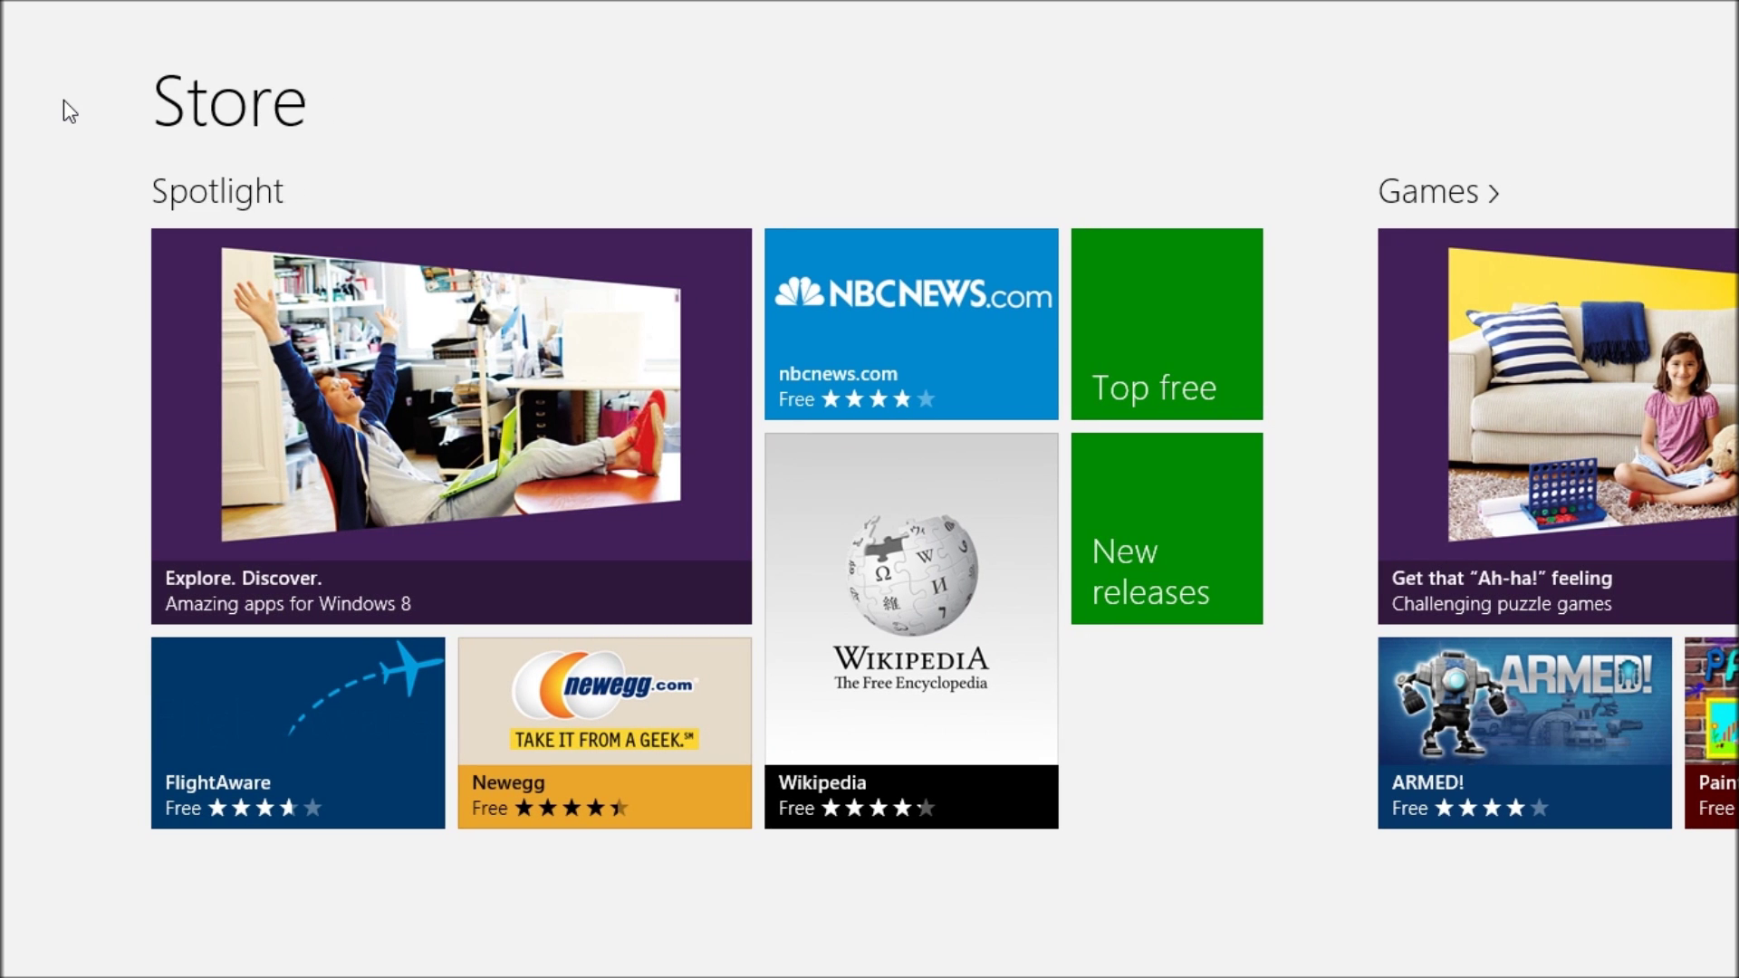
Step: Switch to the Start screen and launch the OneNote MX tile
scroll(650, 508, "down", 3)
scroll(651, 508, "up", 3)
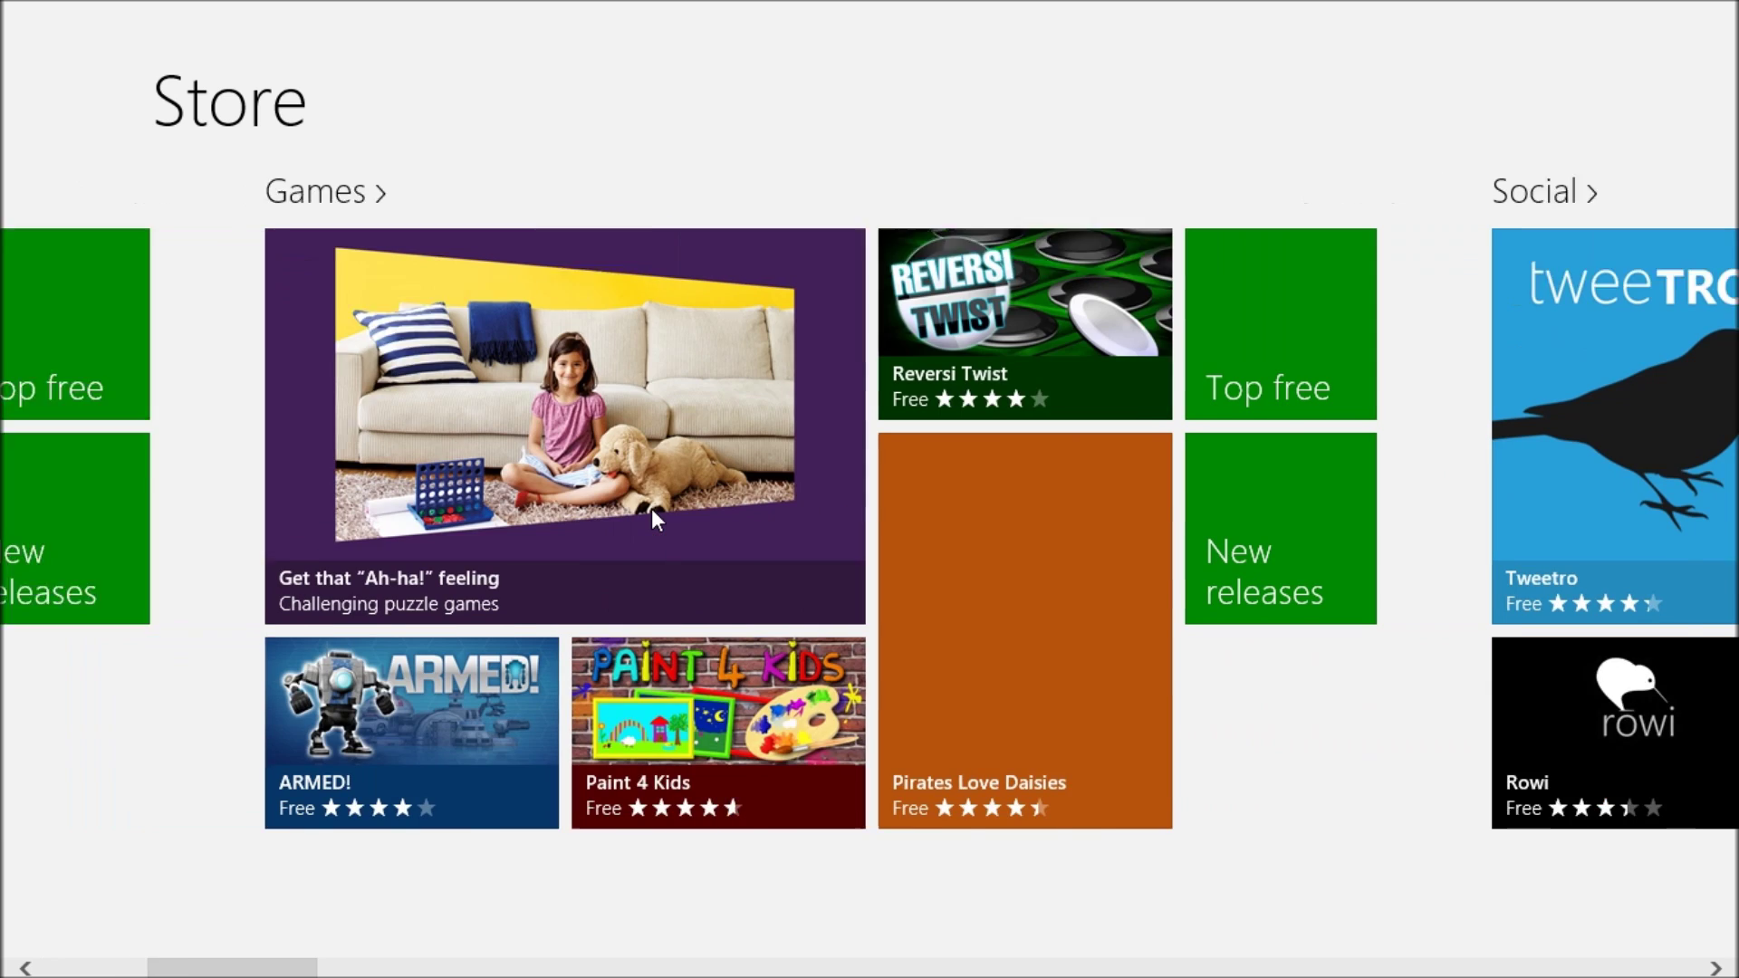
left_click(9, 968)
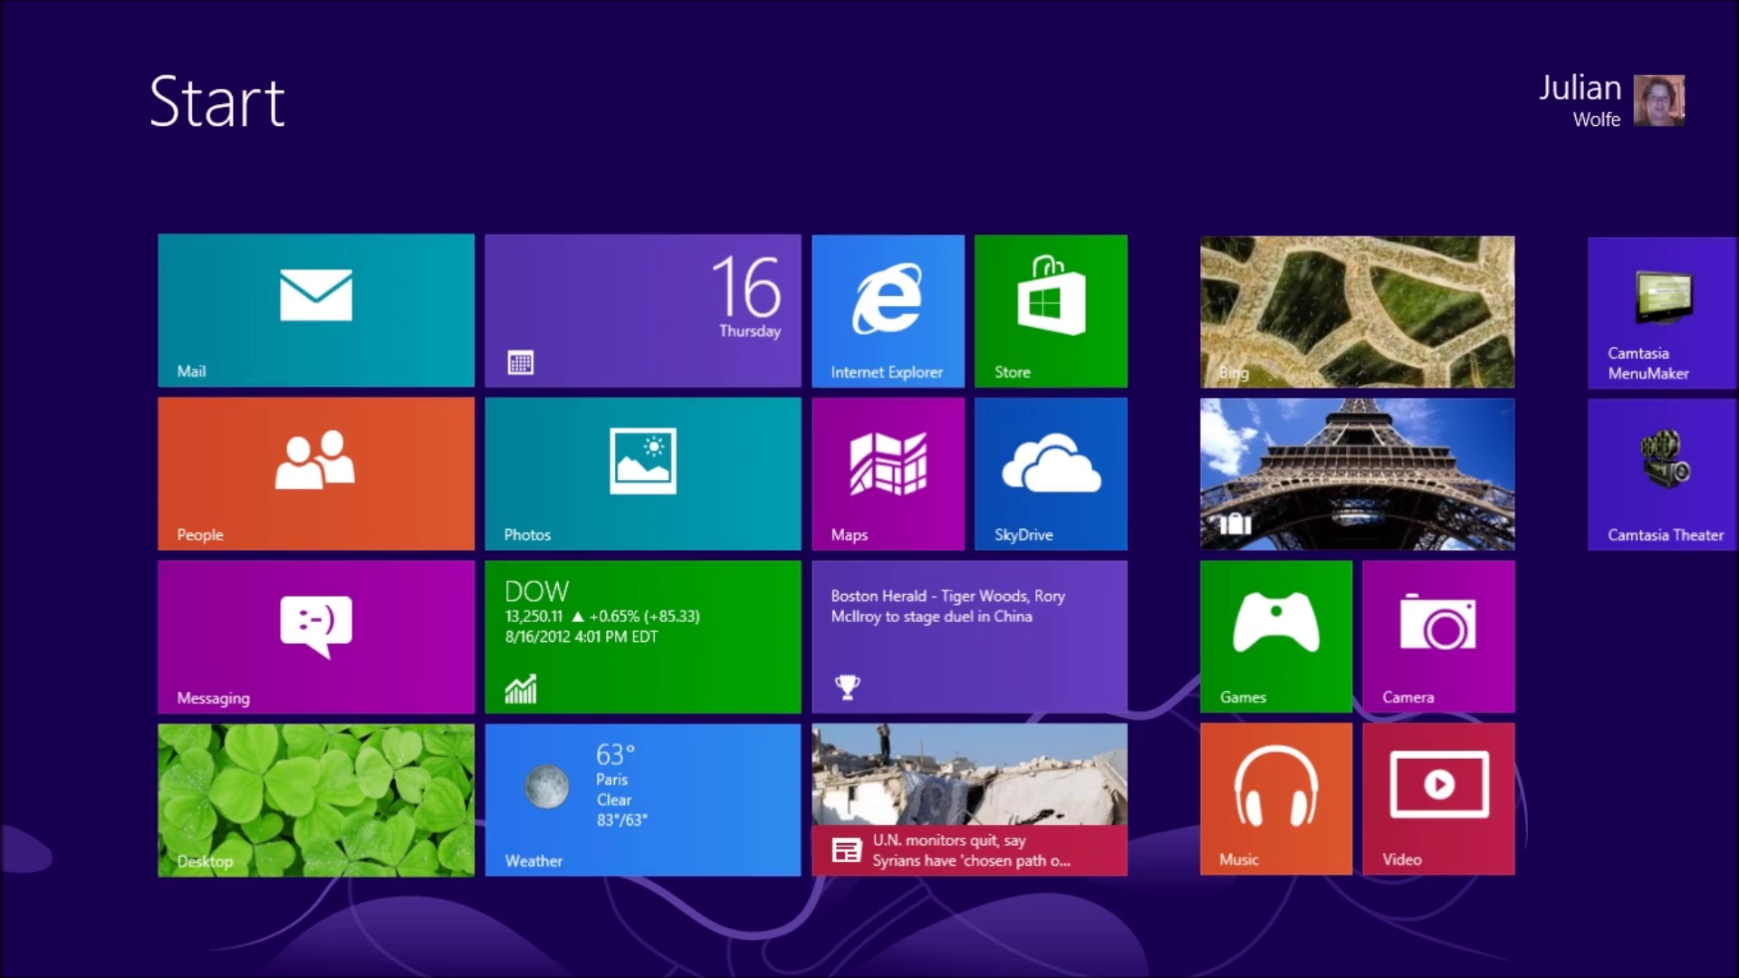
scroll(634, 788, "down", 5)
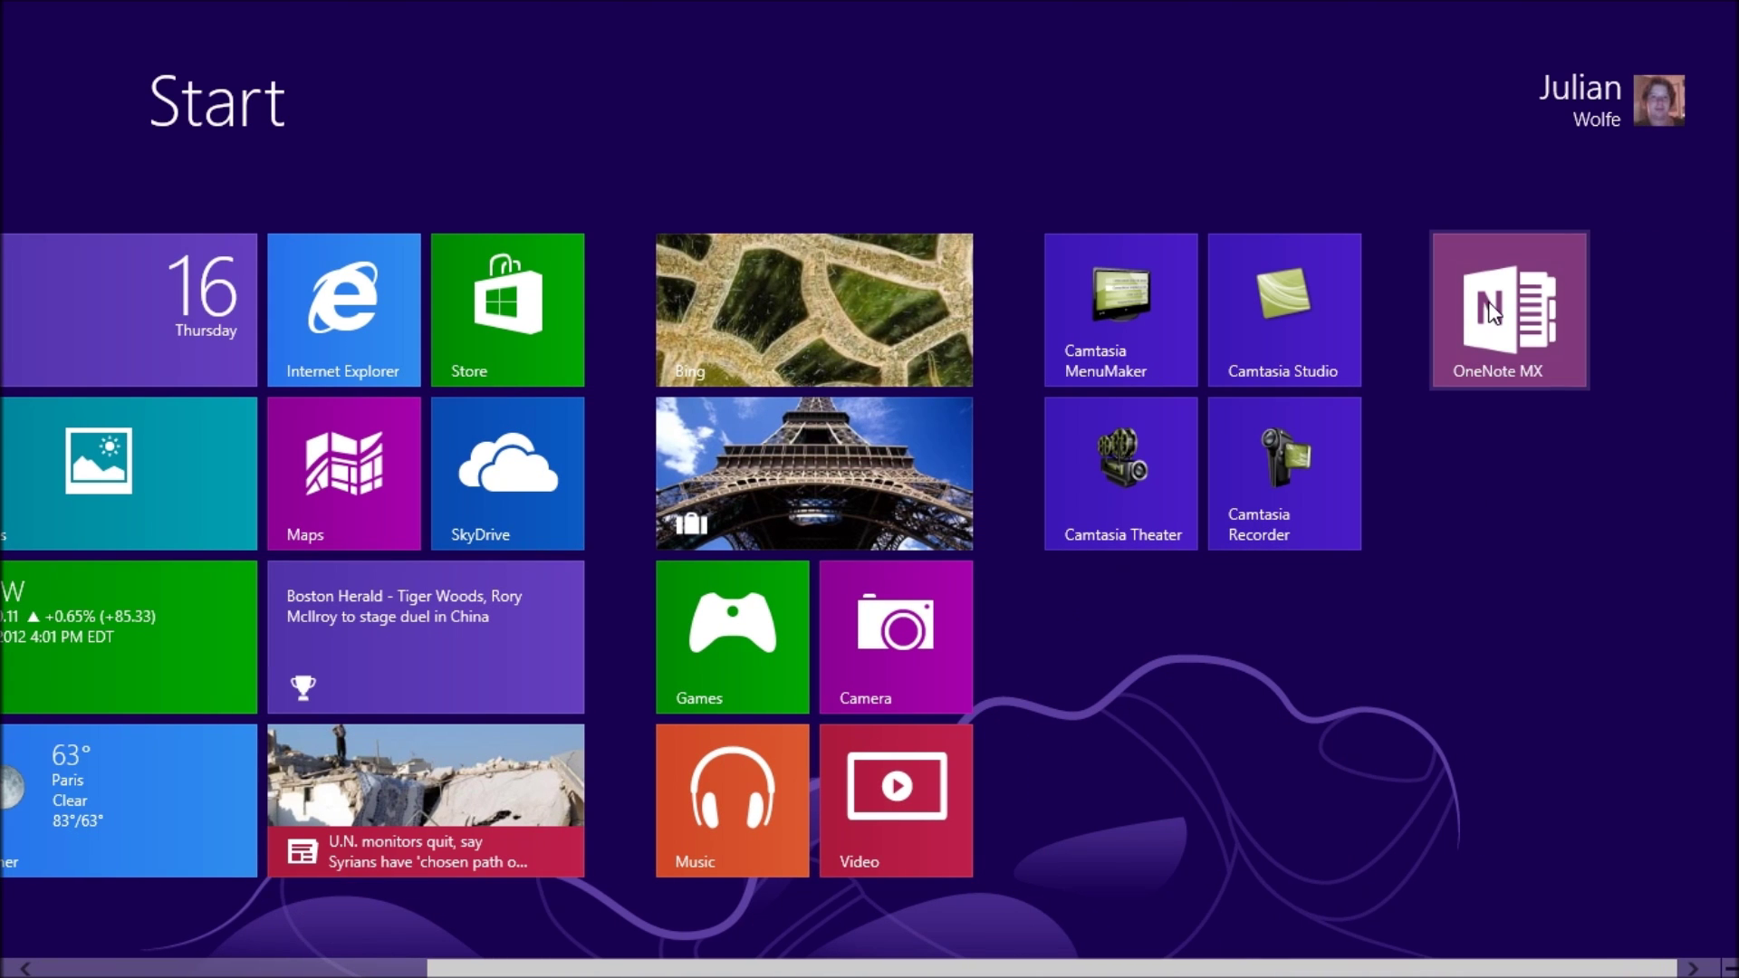
right_click(1495, 322)
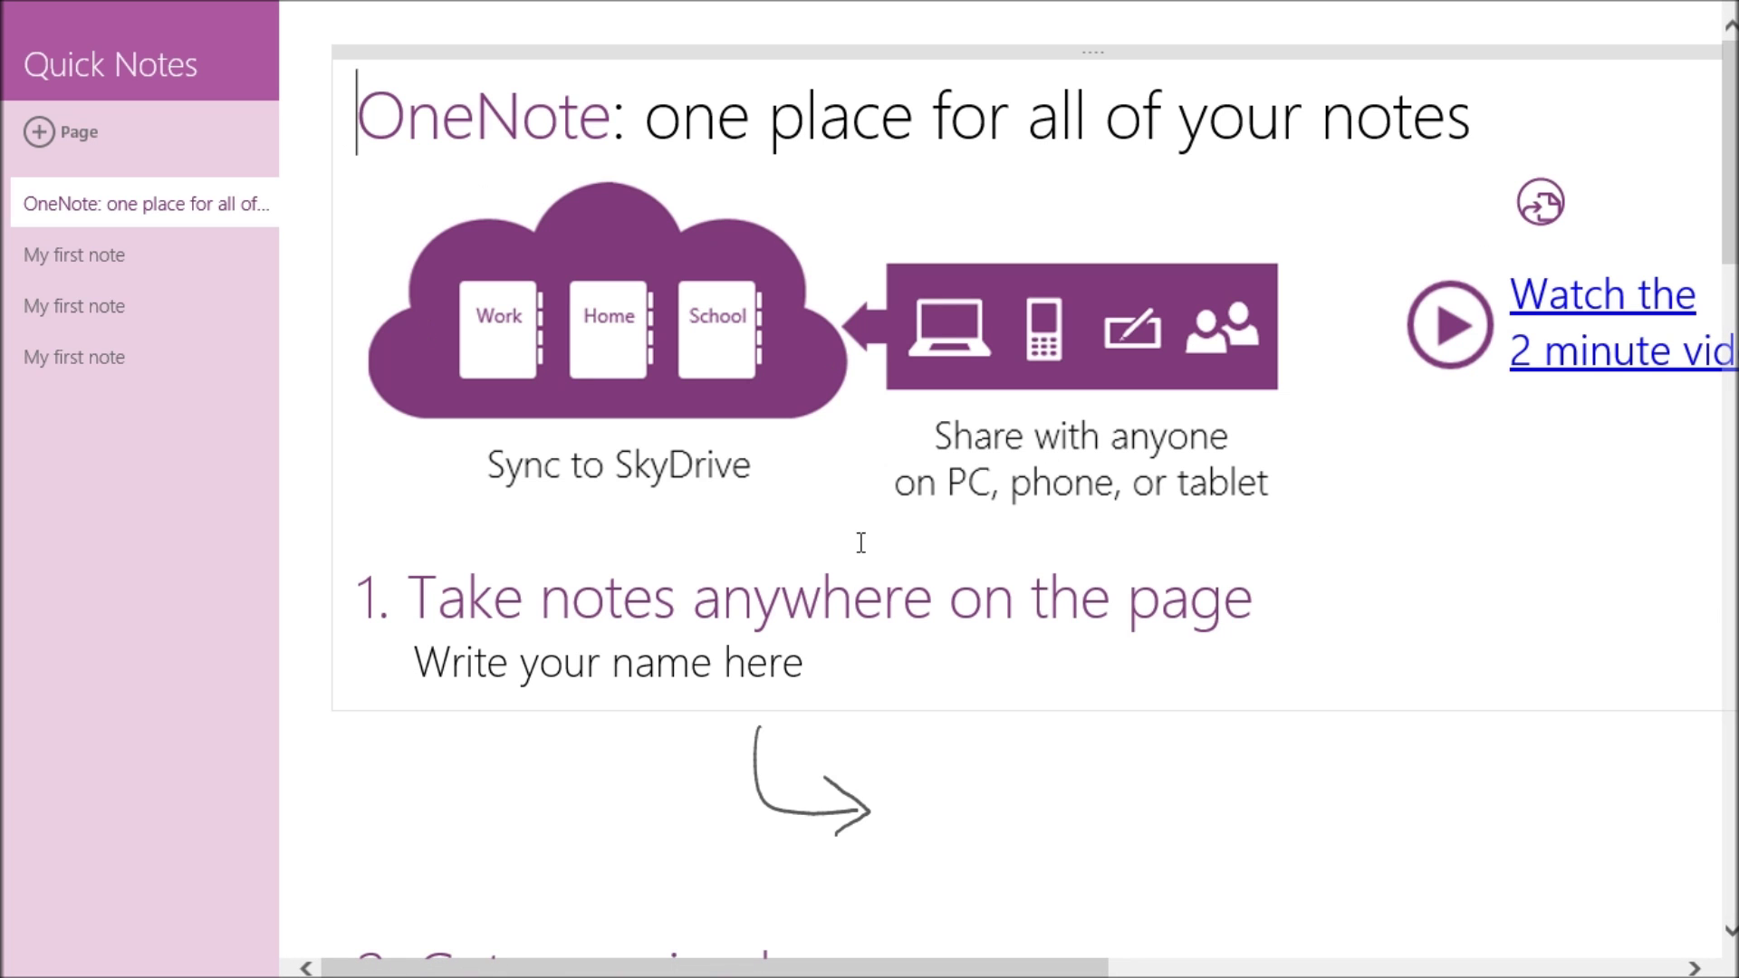
Step: Skim OneNote MX's welcome notes, then drag the app down from the top edge to close it
scroll(833, 364, "down", 15)
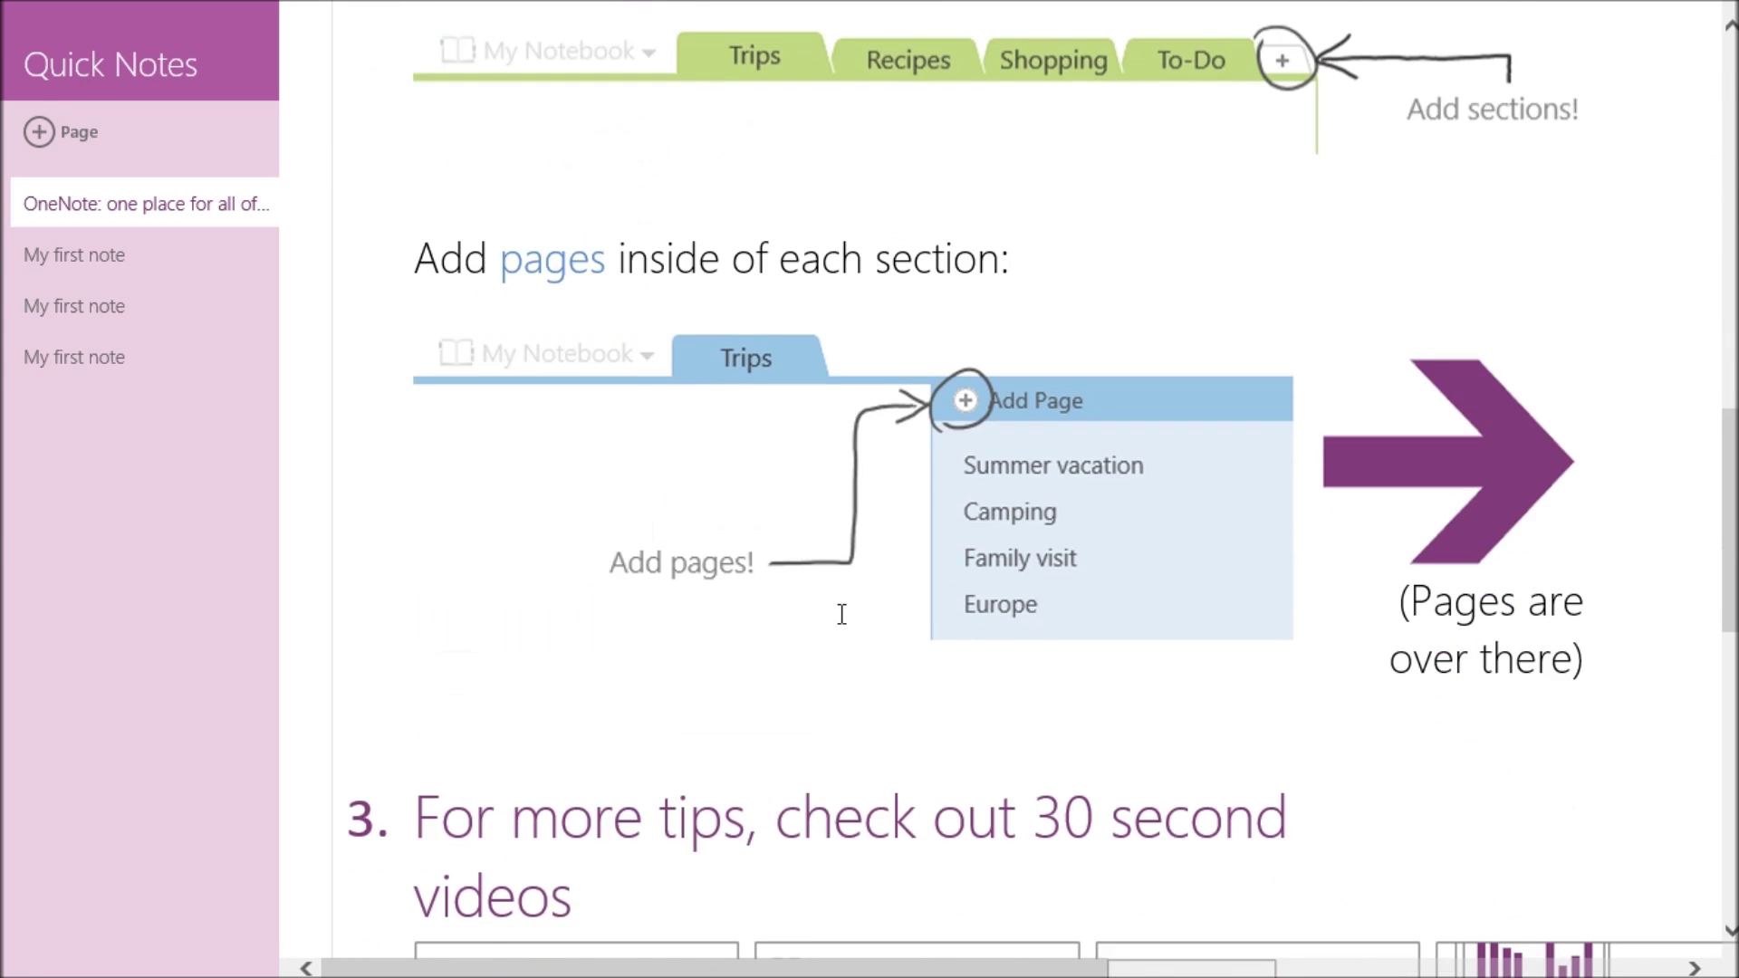
scroll(841, 614, "down", 8)
scroll(842, 615, "up", 10)
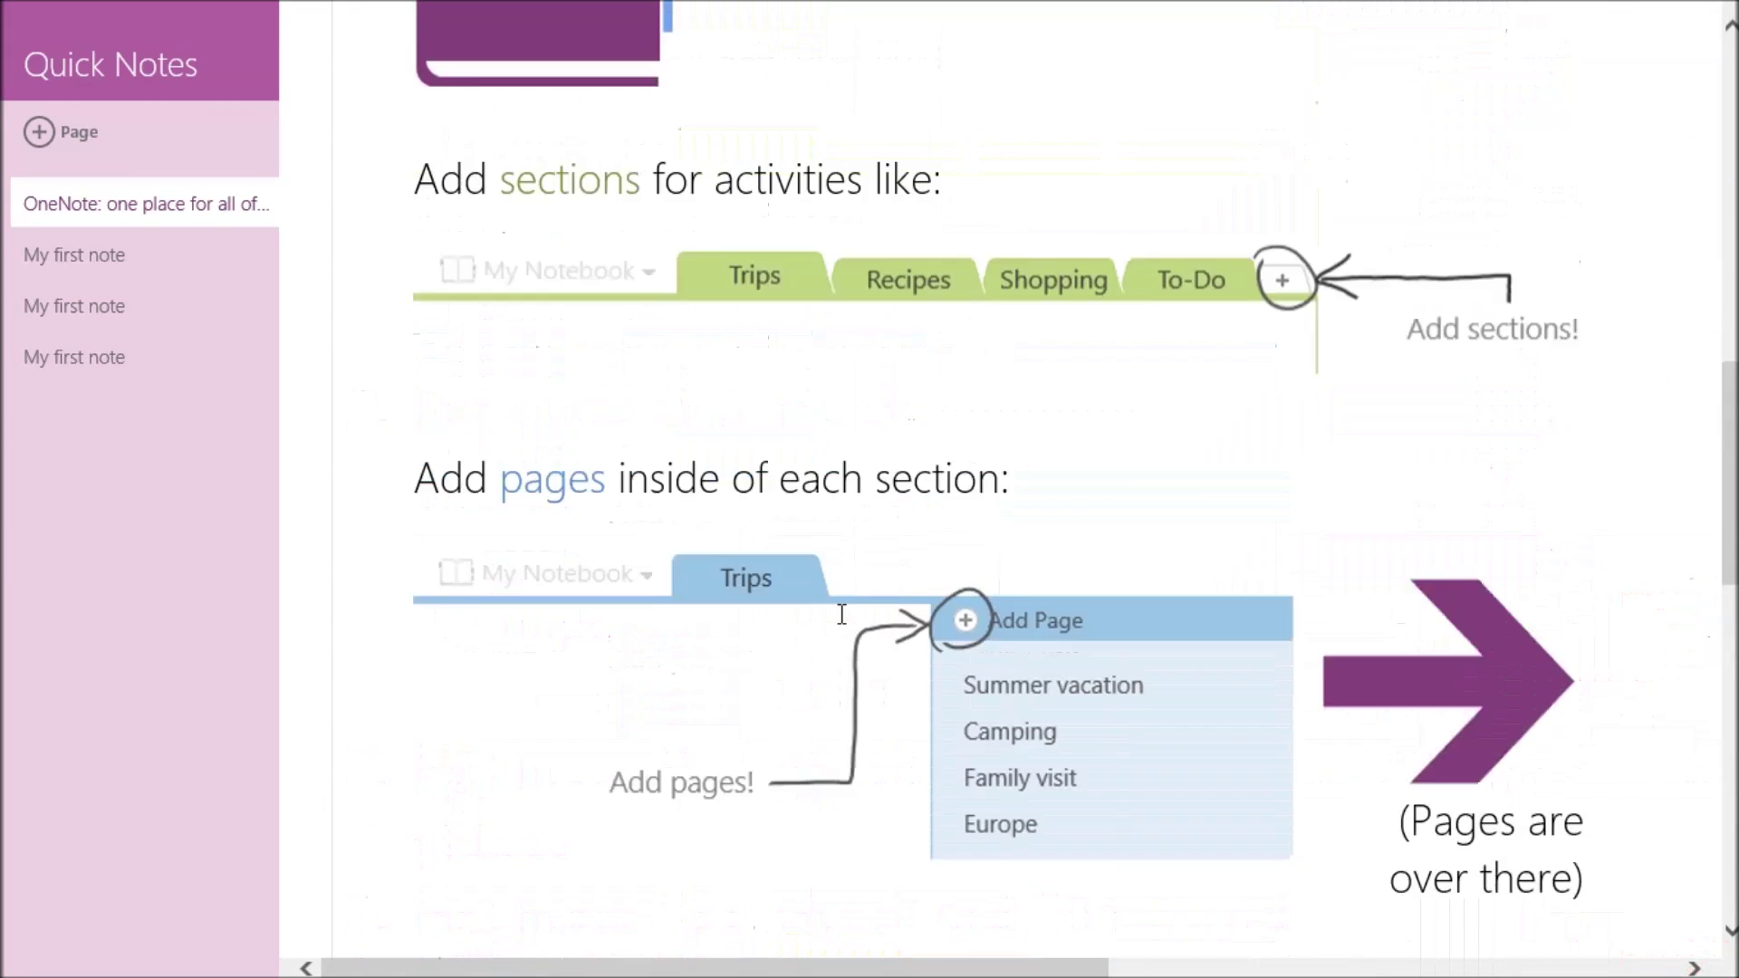
scroll(842, 614, "up", 10)
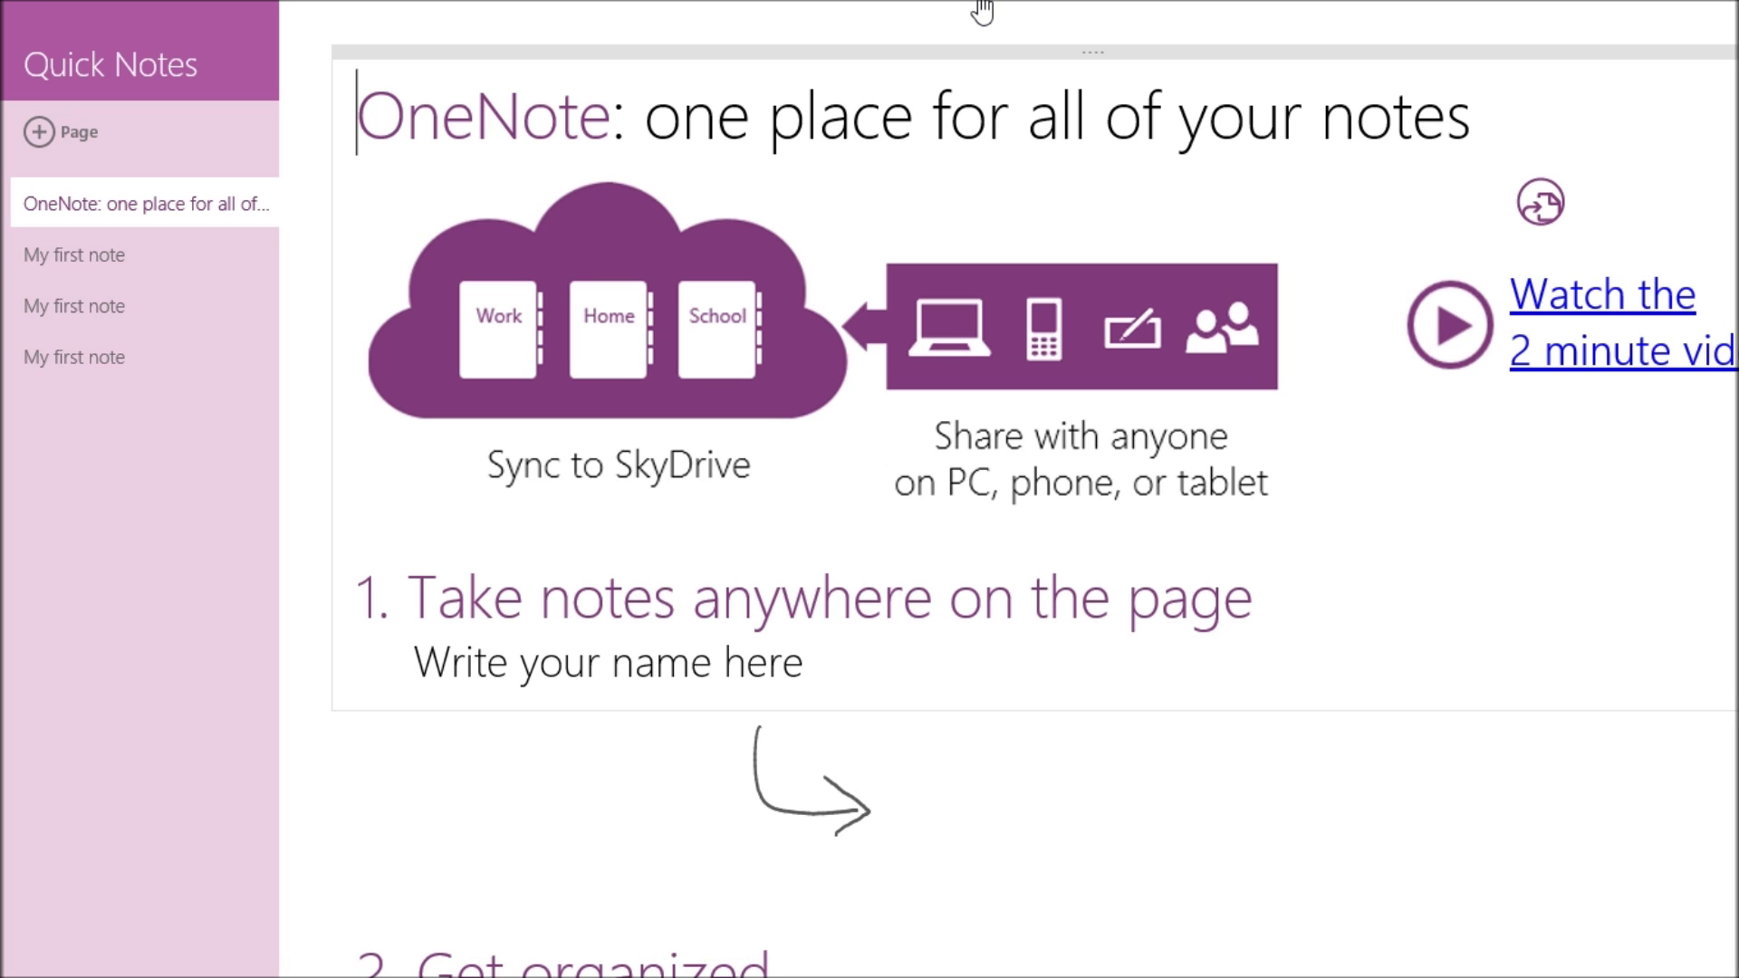
left_click_drag(983, 12, 878, 952)
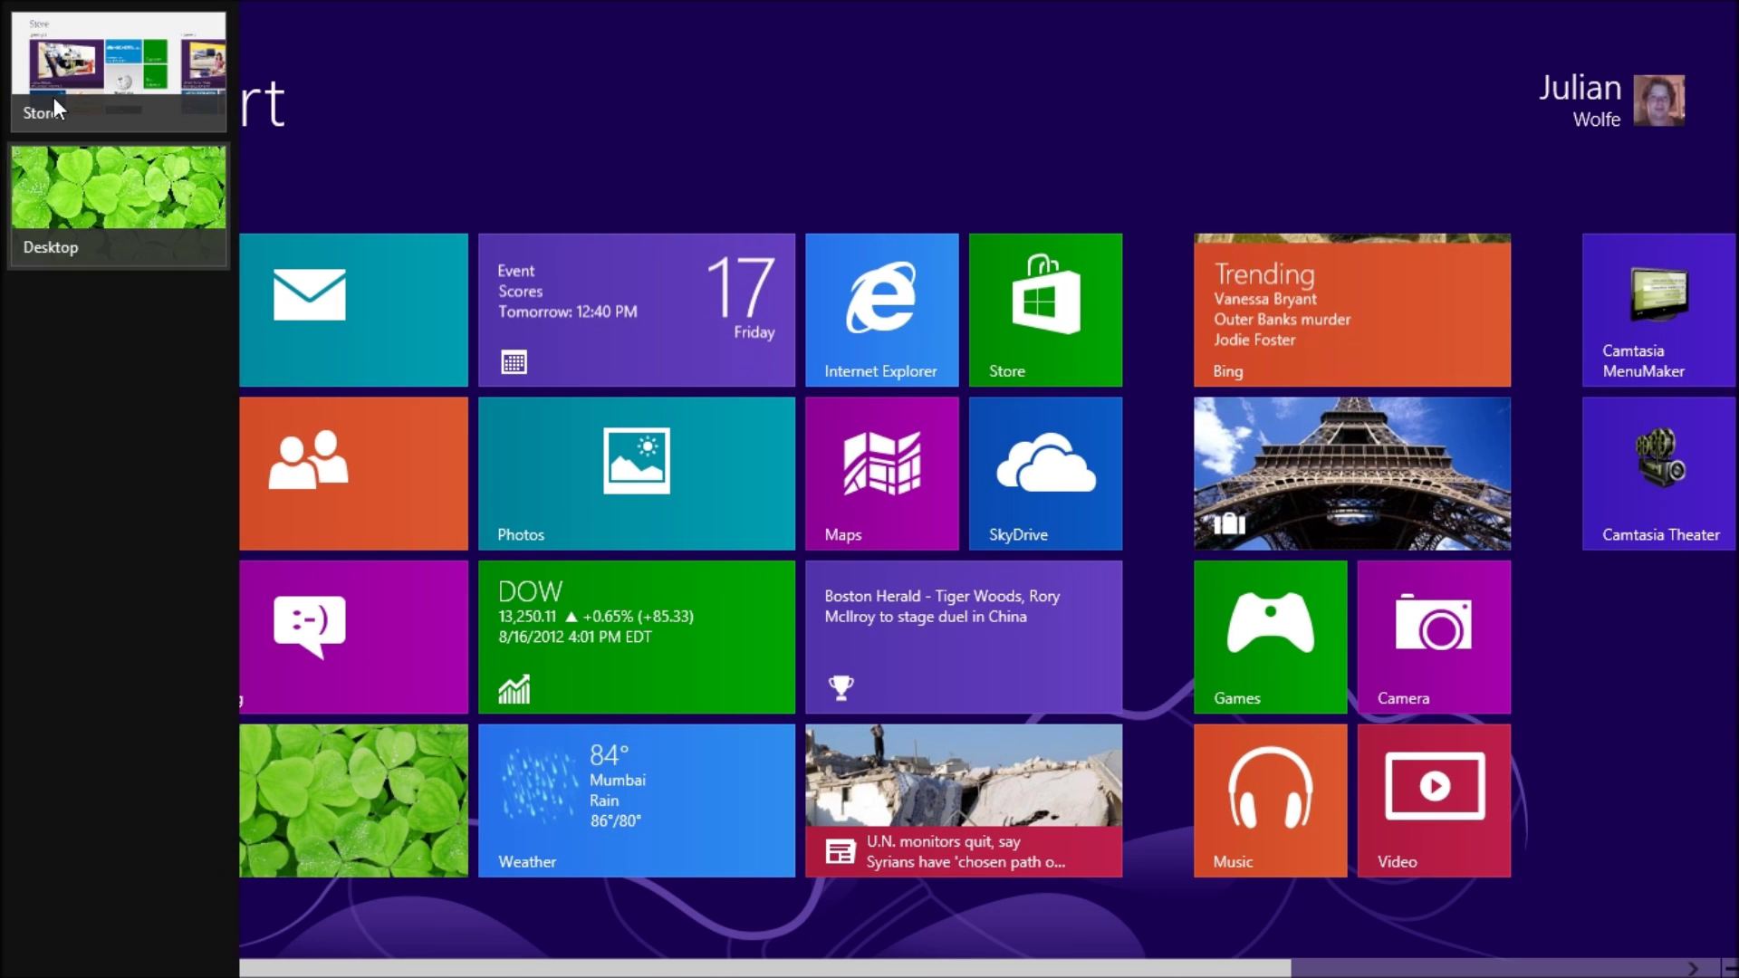
Step: Uninstall OneNote MX from this PC using its Start screen tile
left_click(55, 108)
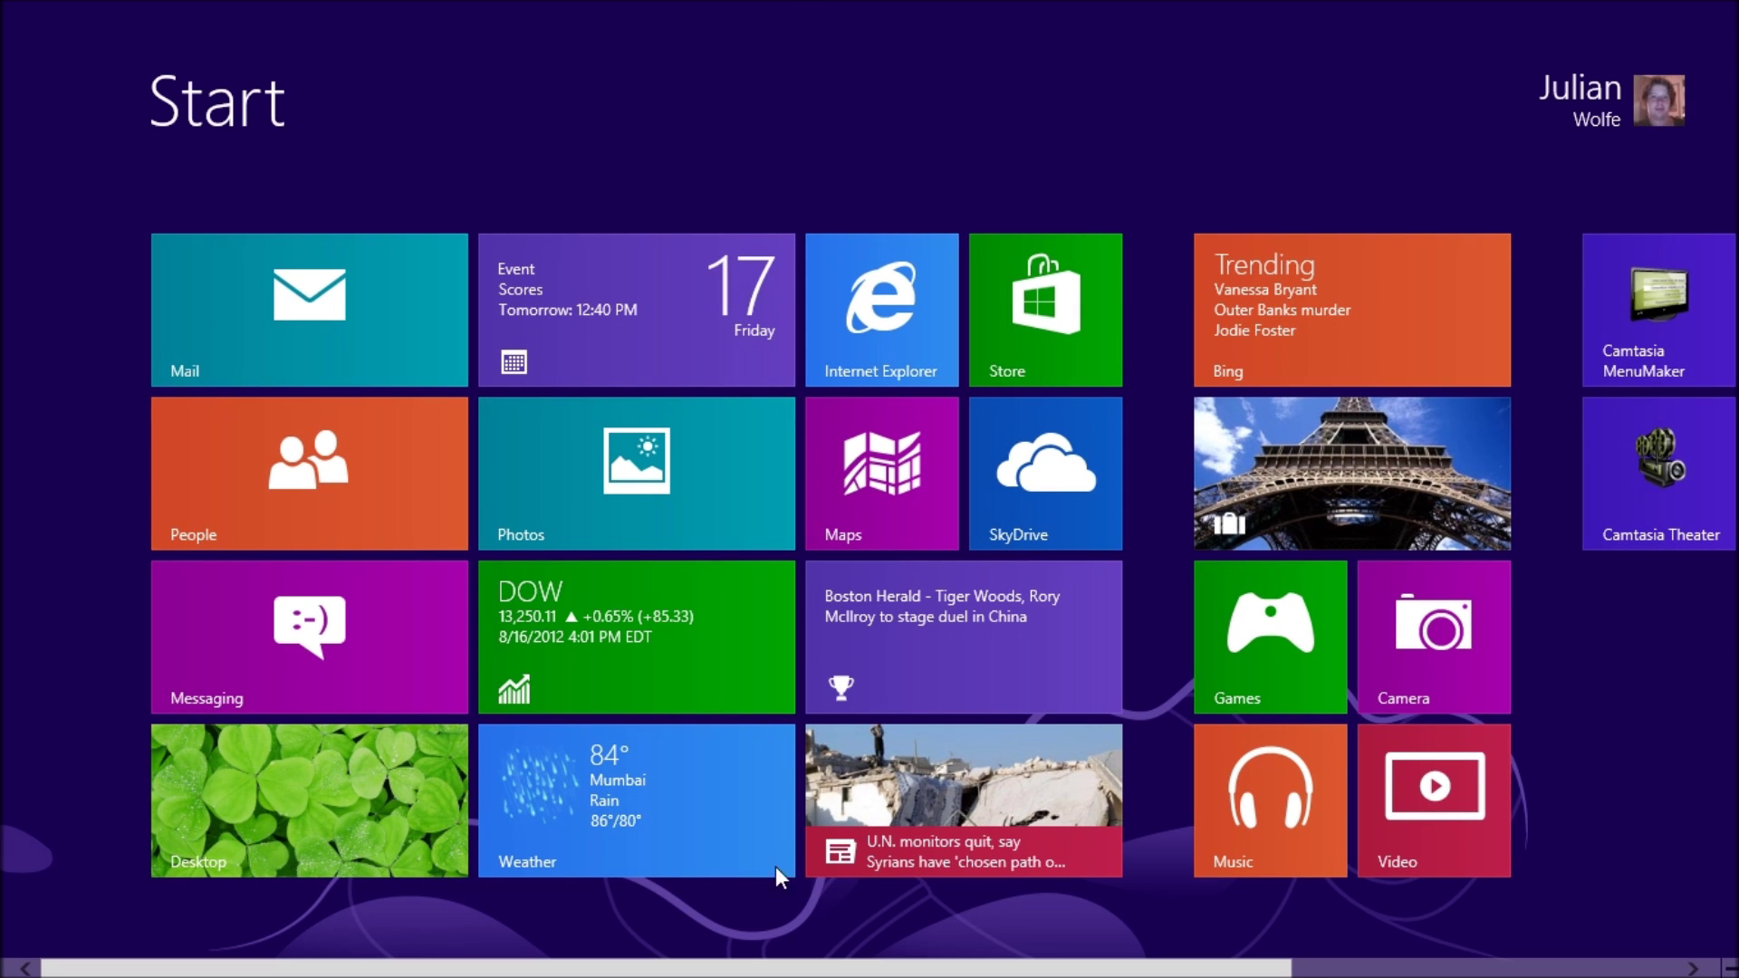
scroll(756, 803, "down", 3)
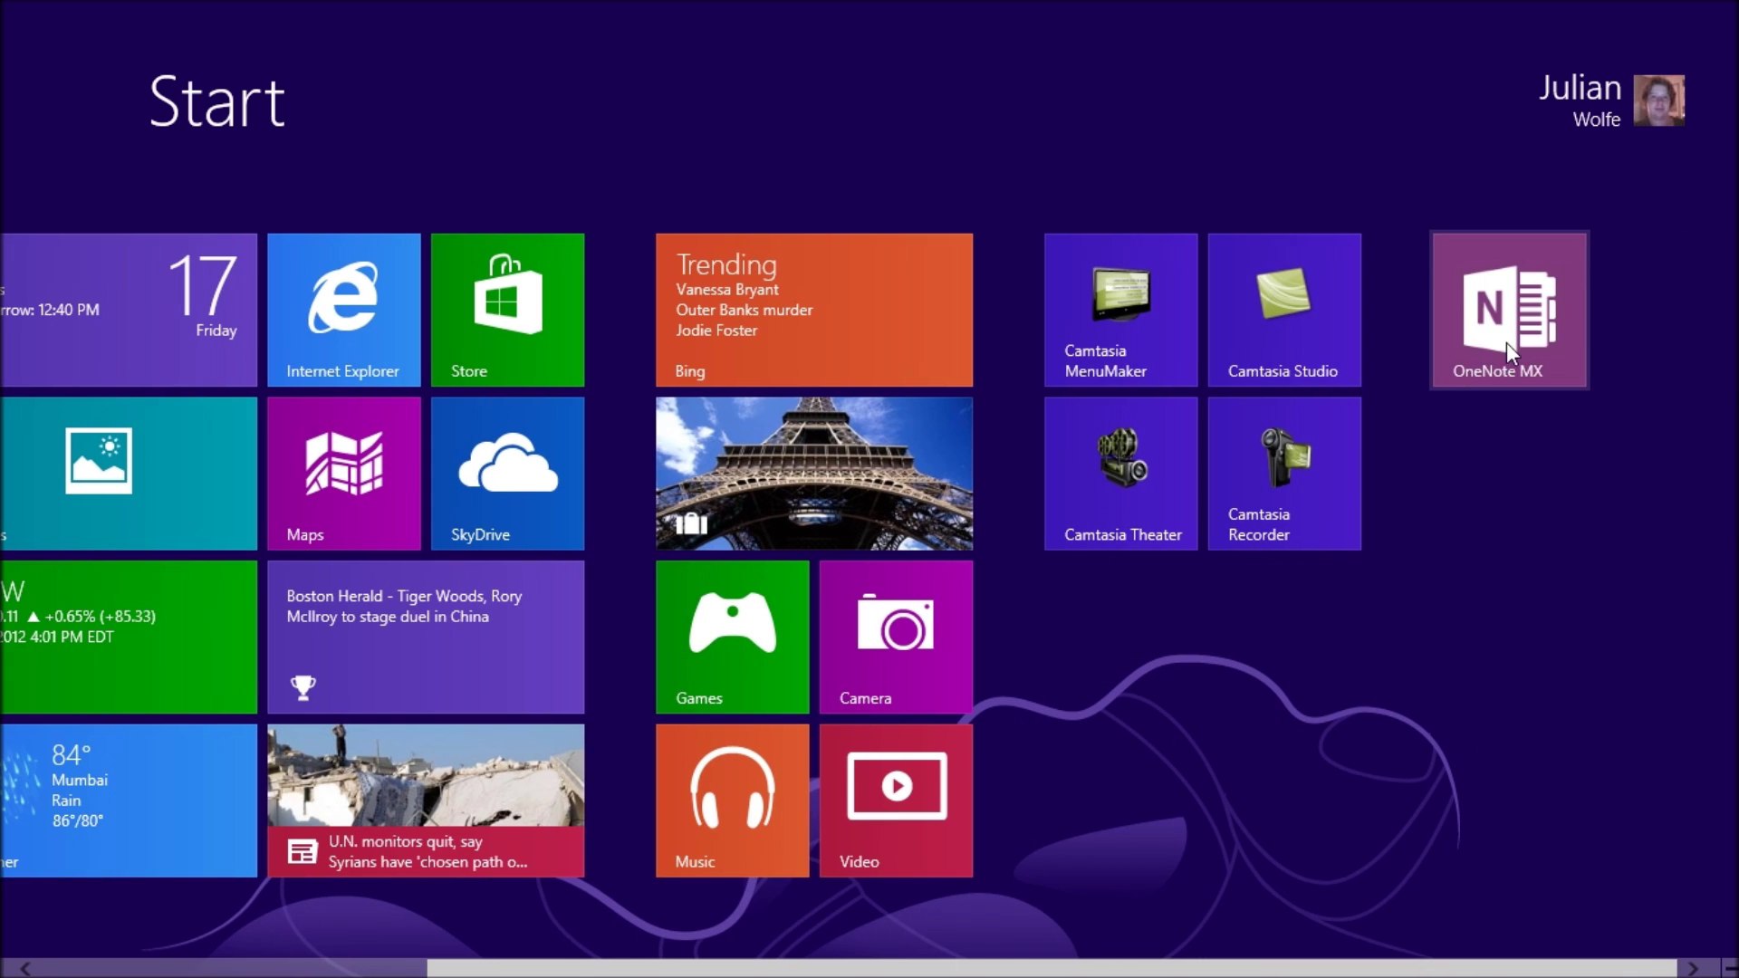
right_click(1510, 354)
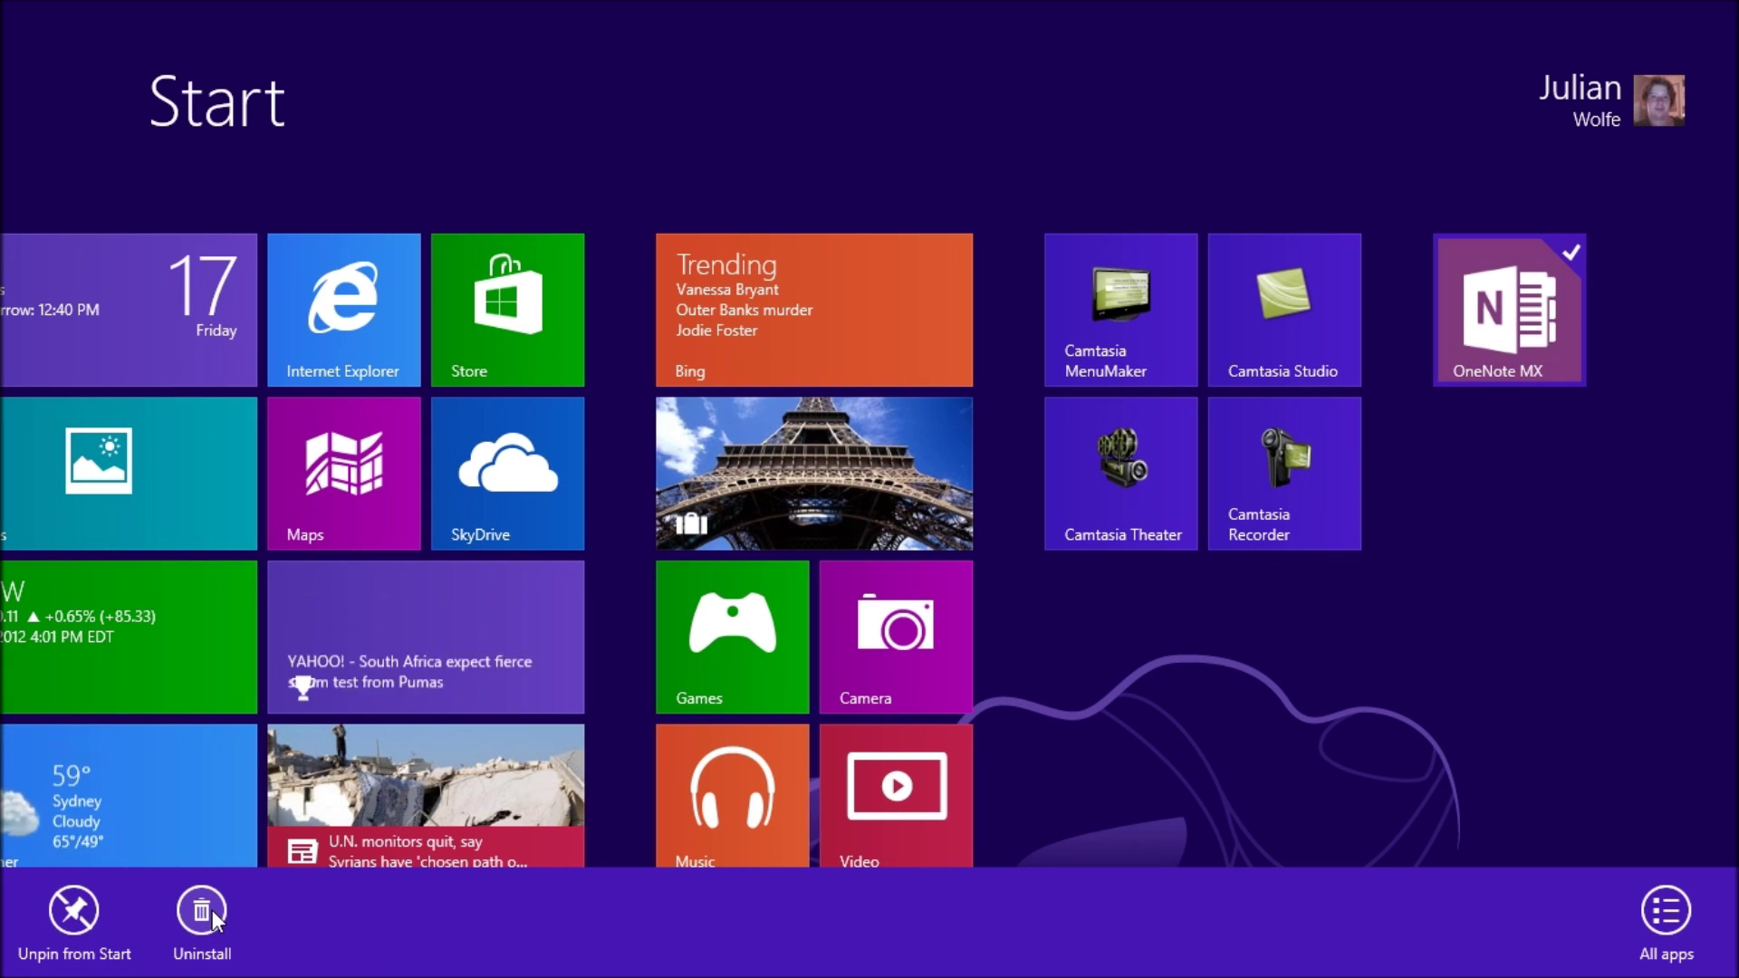
left_click(211, 917)
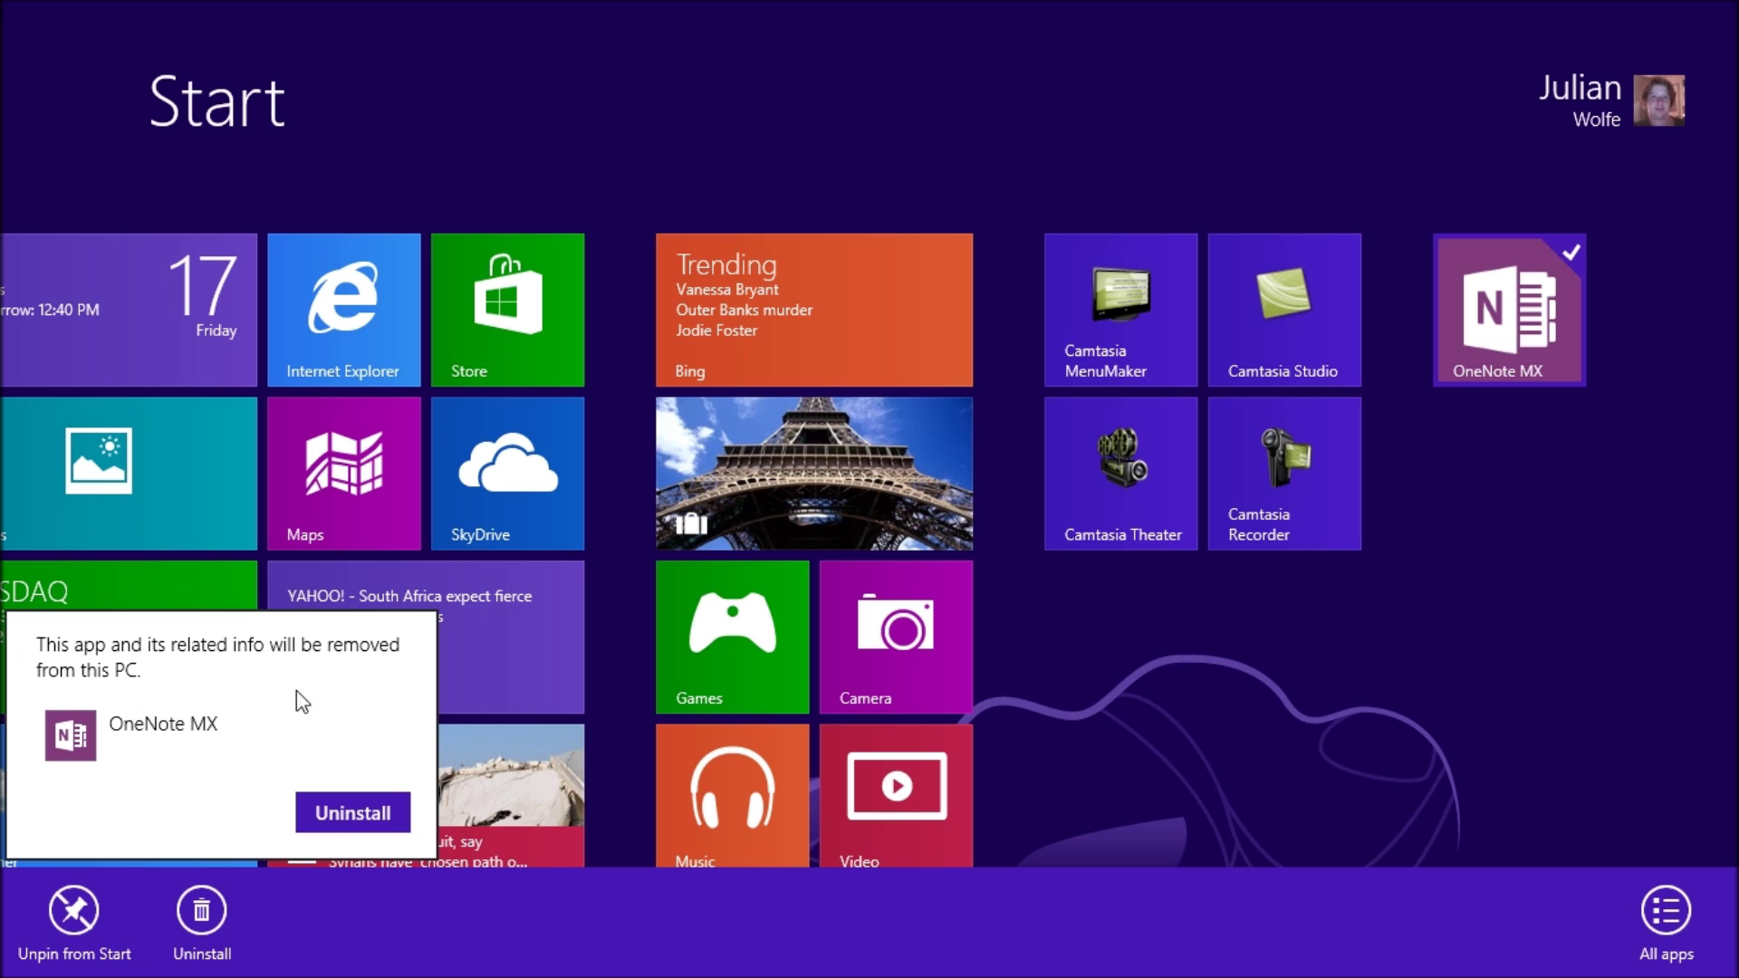
left_click(353, 816)
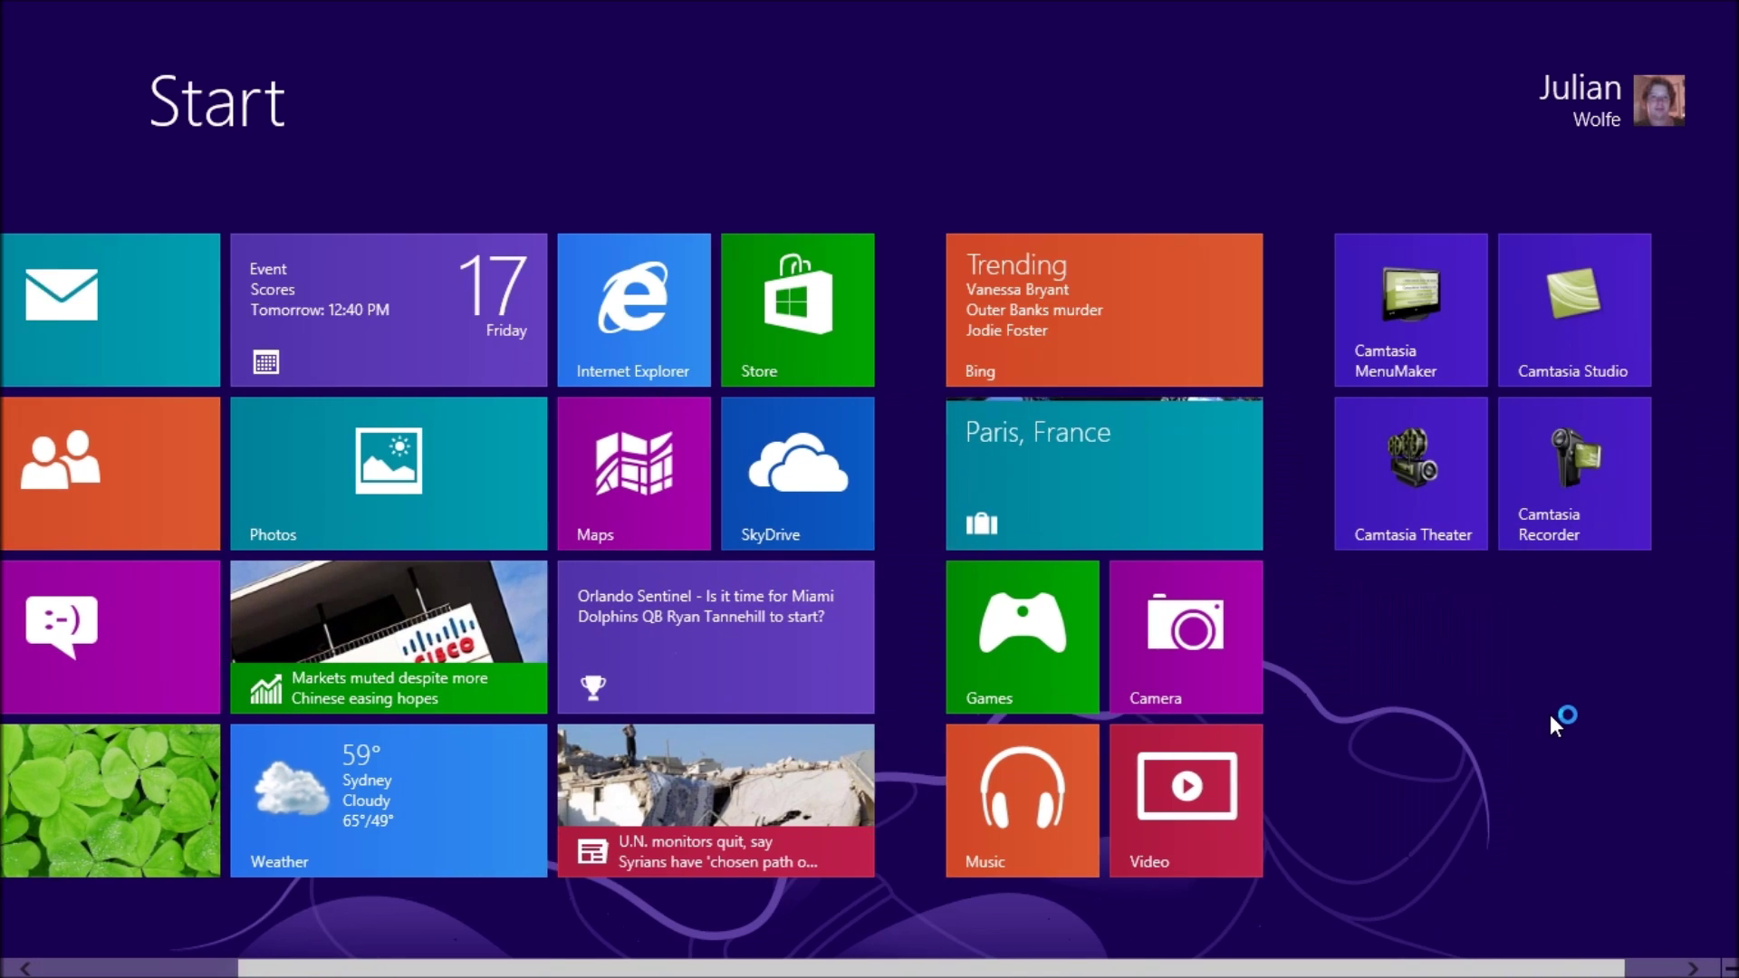
Step: Scroll the Start screen to confirm OneNote MX is gone, then launch the Store
scroll(1551, 713, "down", 1)
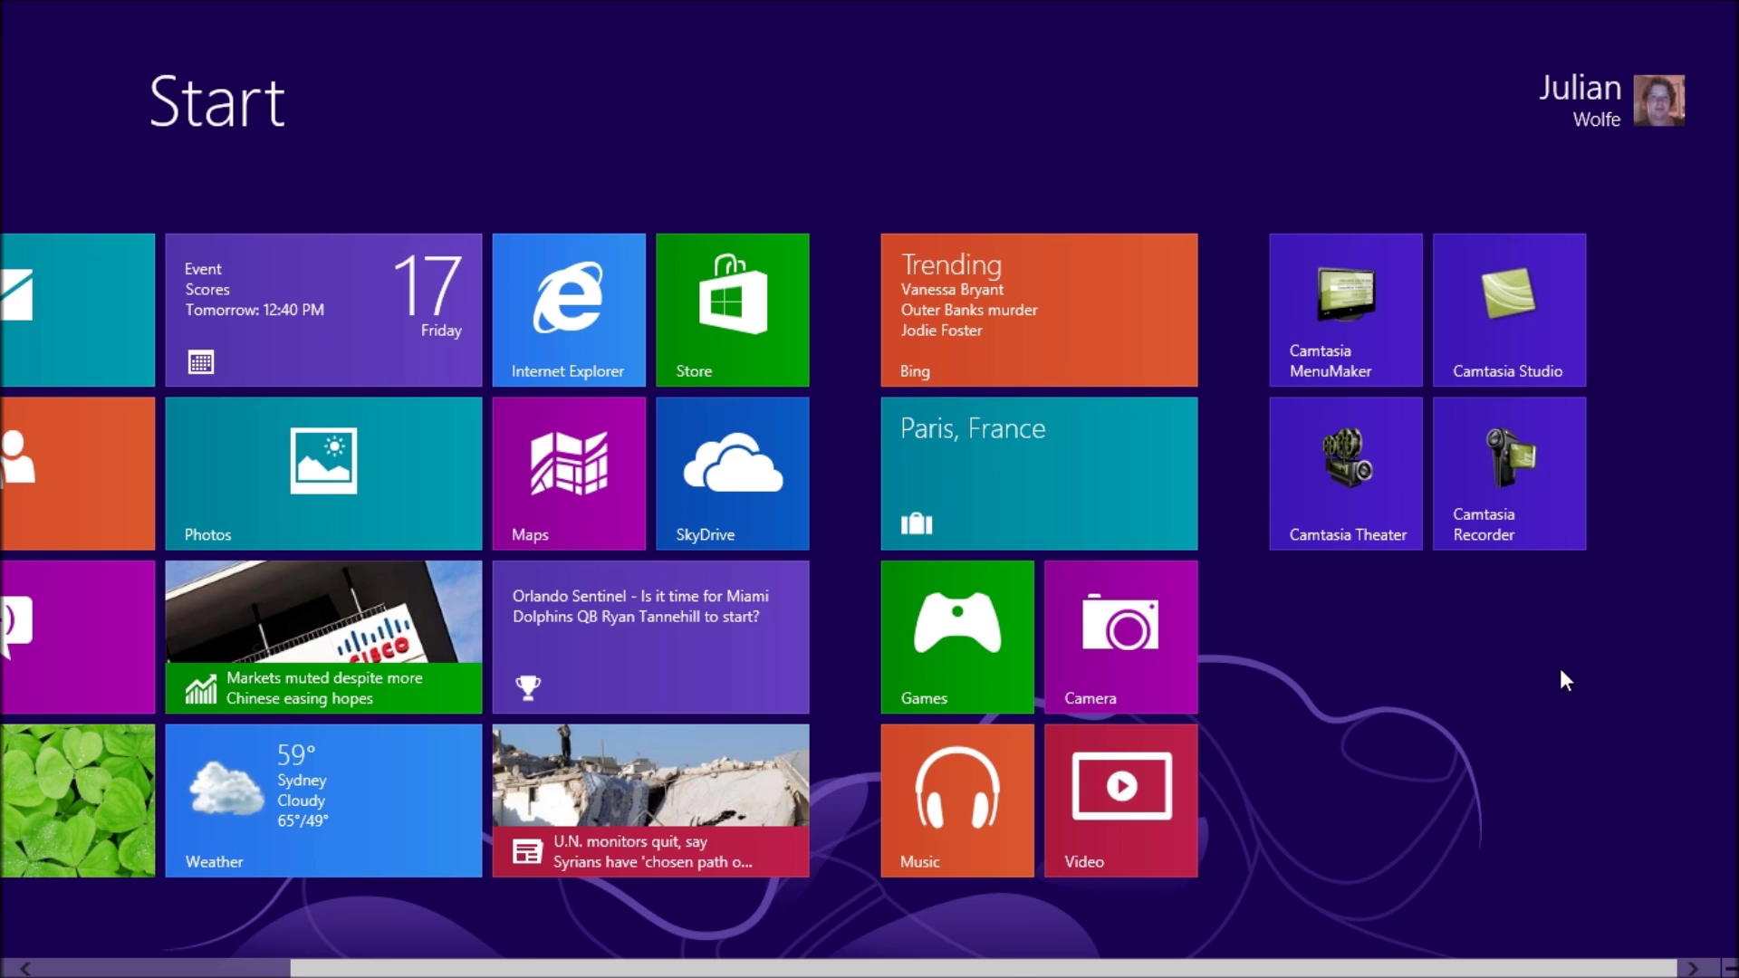
scroll(1560, 673, "up", 3)
scroll(1561, 673, "down", 3)
scroll(1561, 673, "up", 3)
scroll(1560, 681, "down", 2)
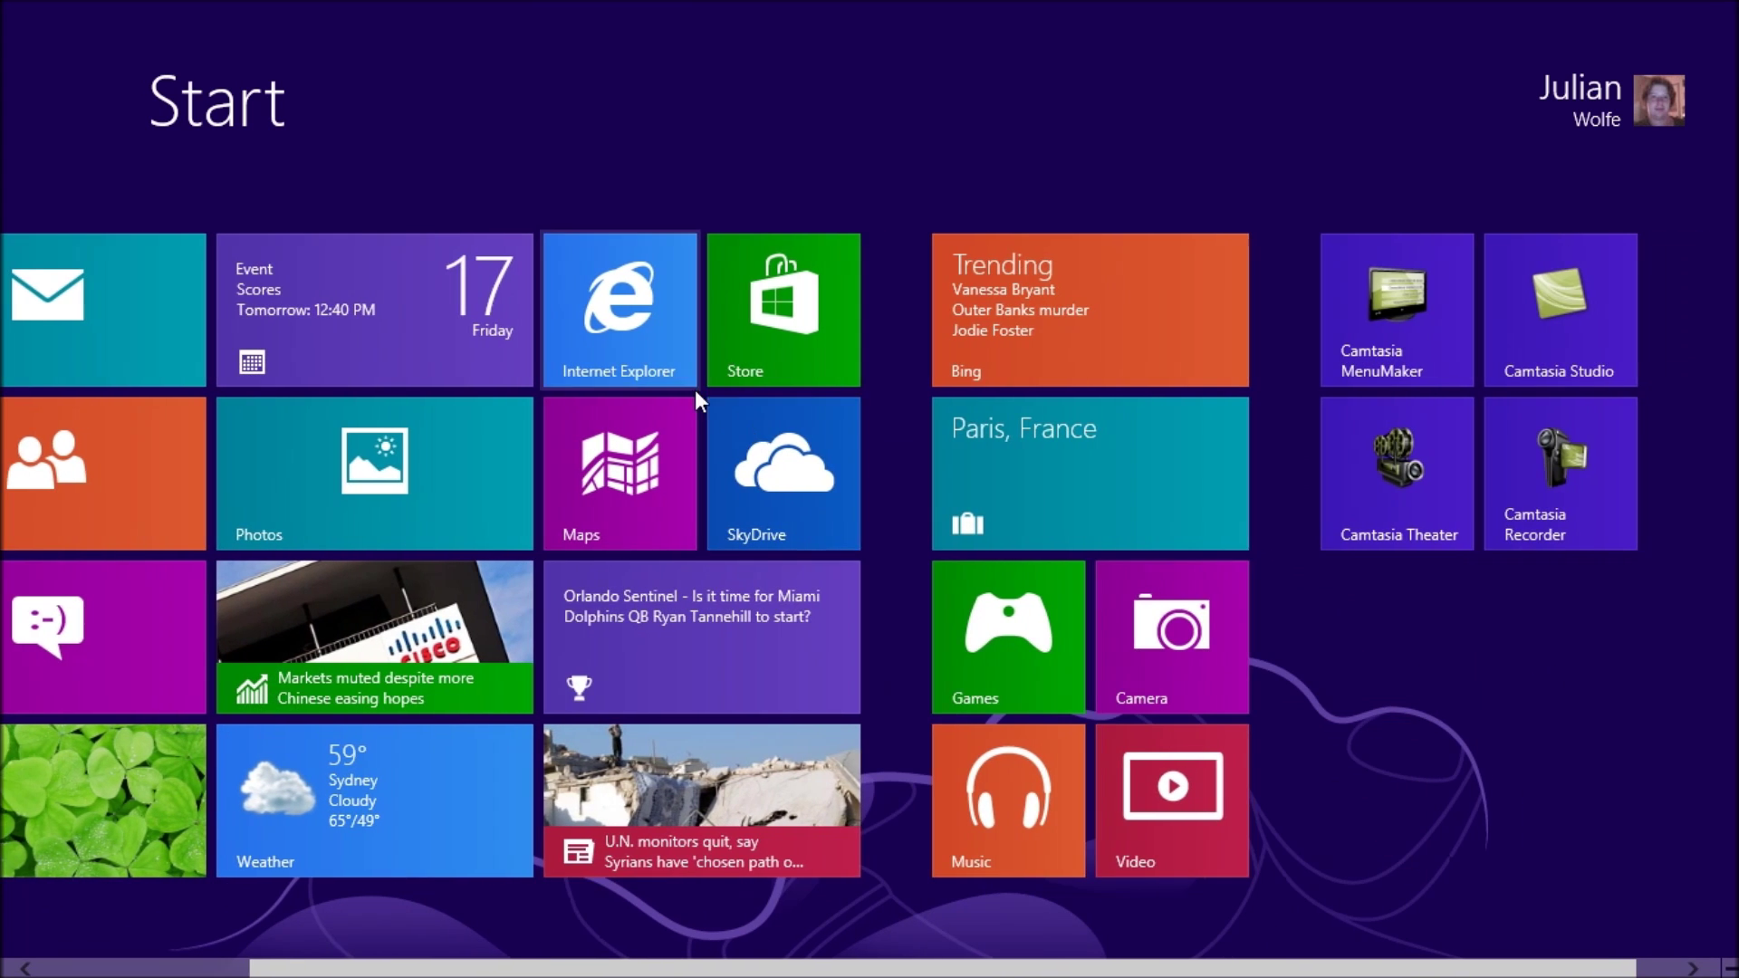
scroll(697, 550, "up", 2)
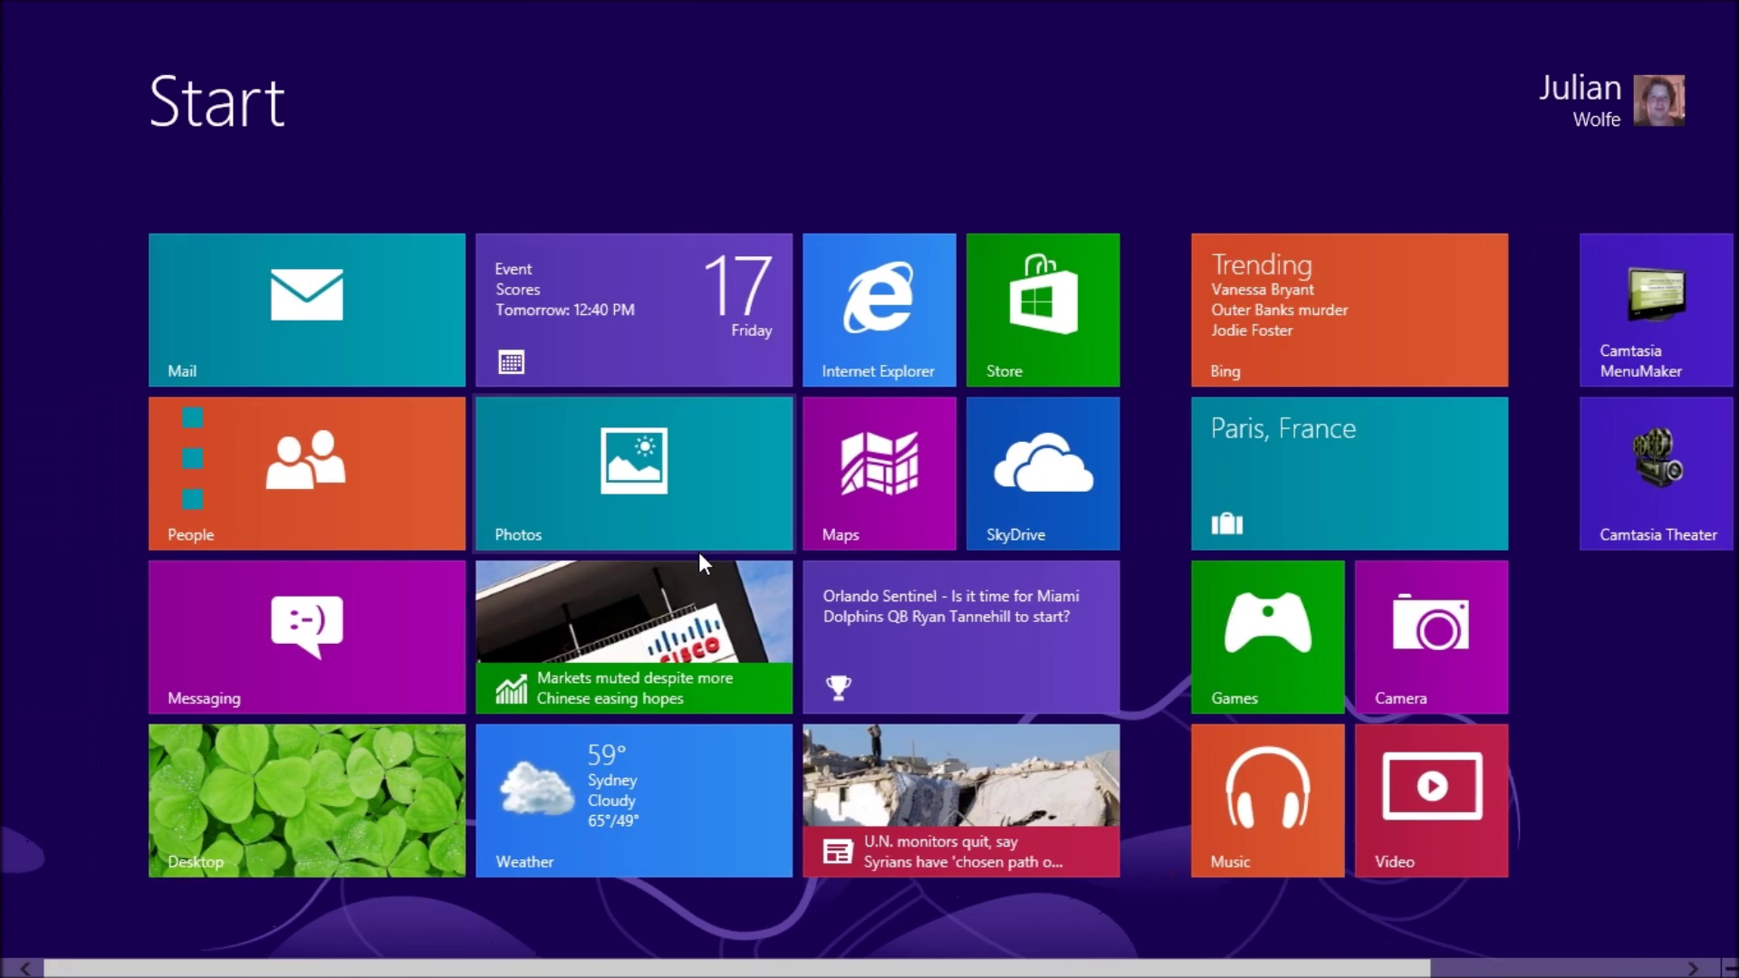
left_click(1029, 303)
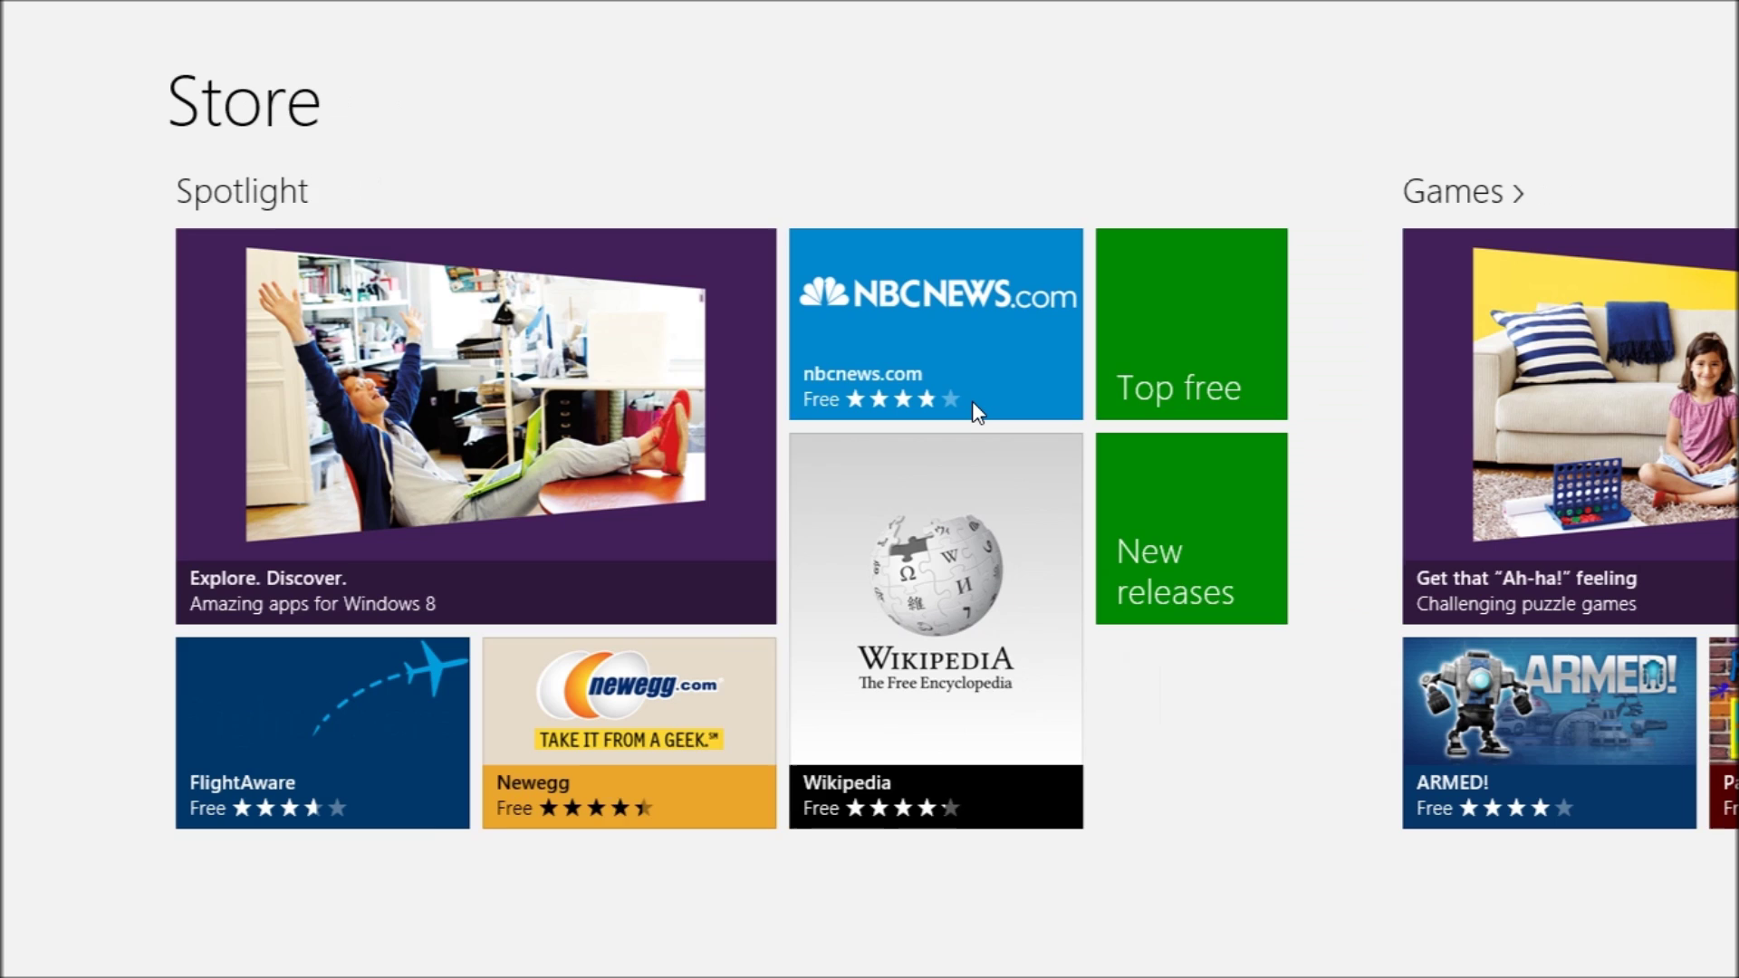
Step: Go to Your apps from the Store's top bar and browse the apps not installed on this PC
right_click(963, 11)
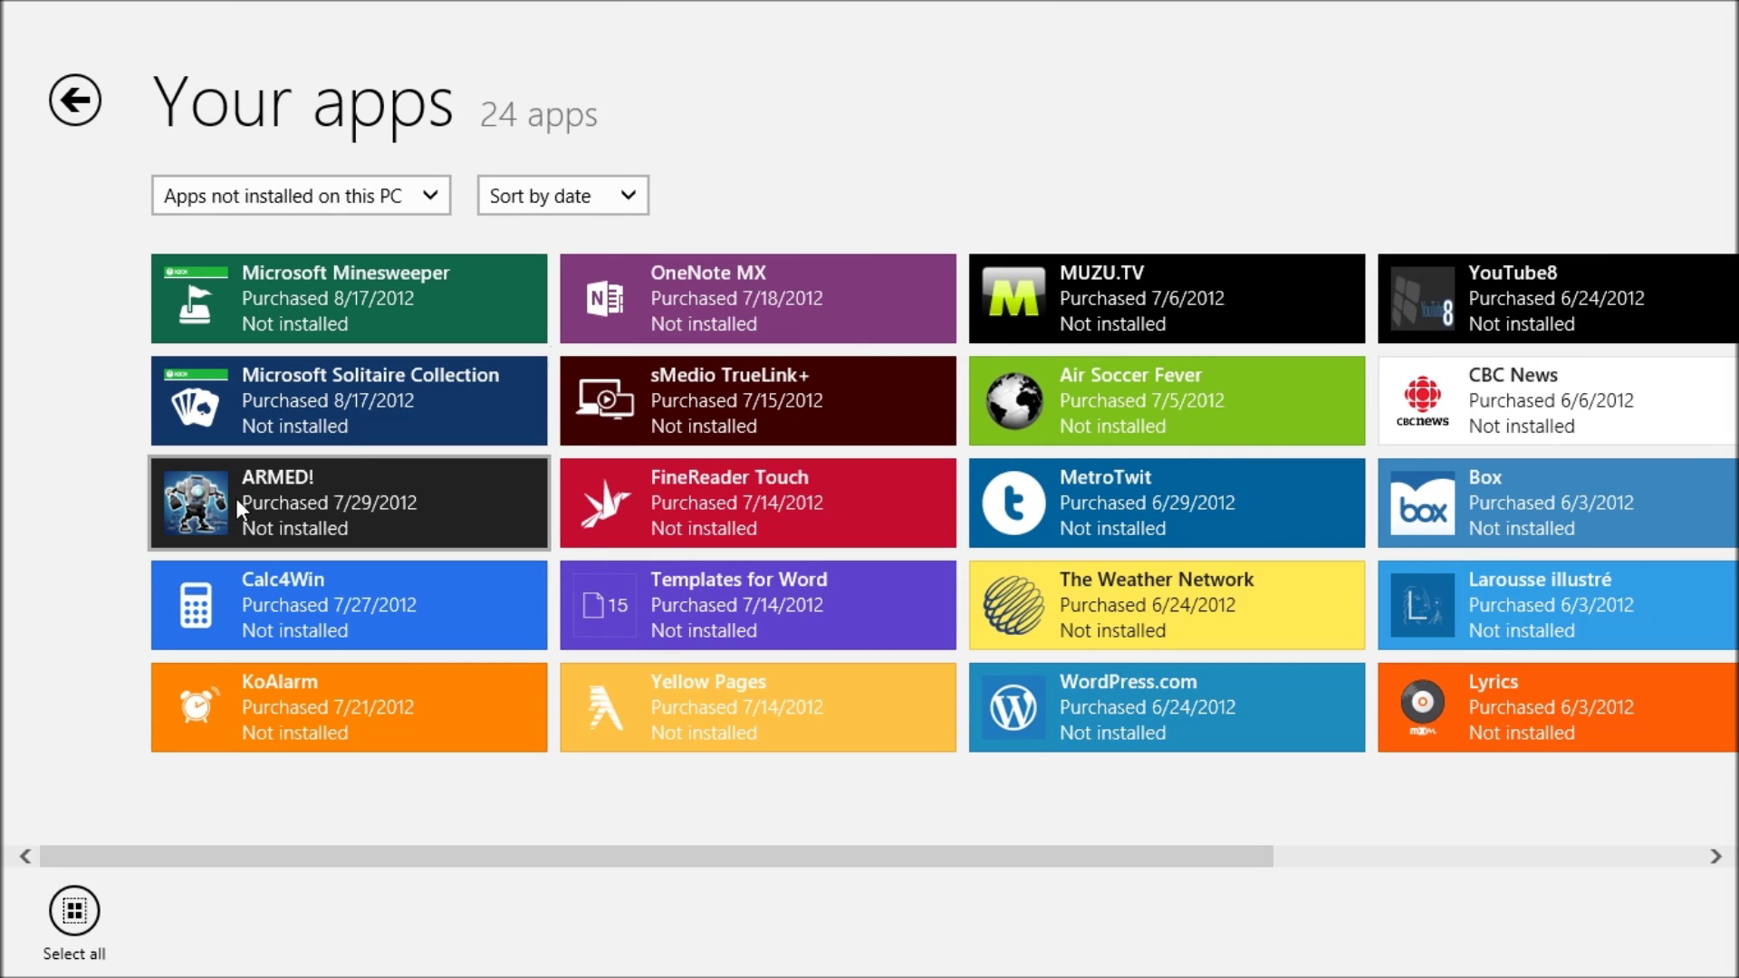
scroll(344, 544, "down", 3)
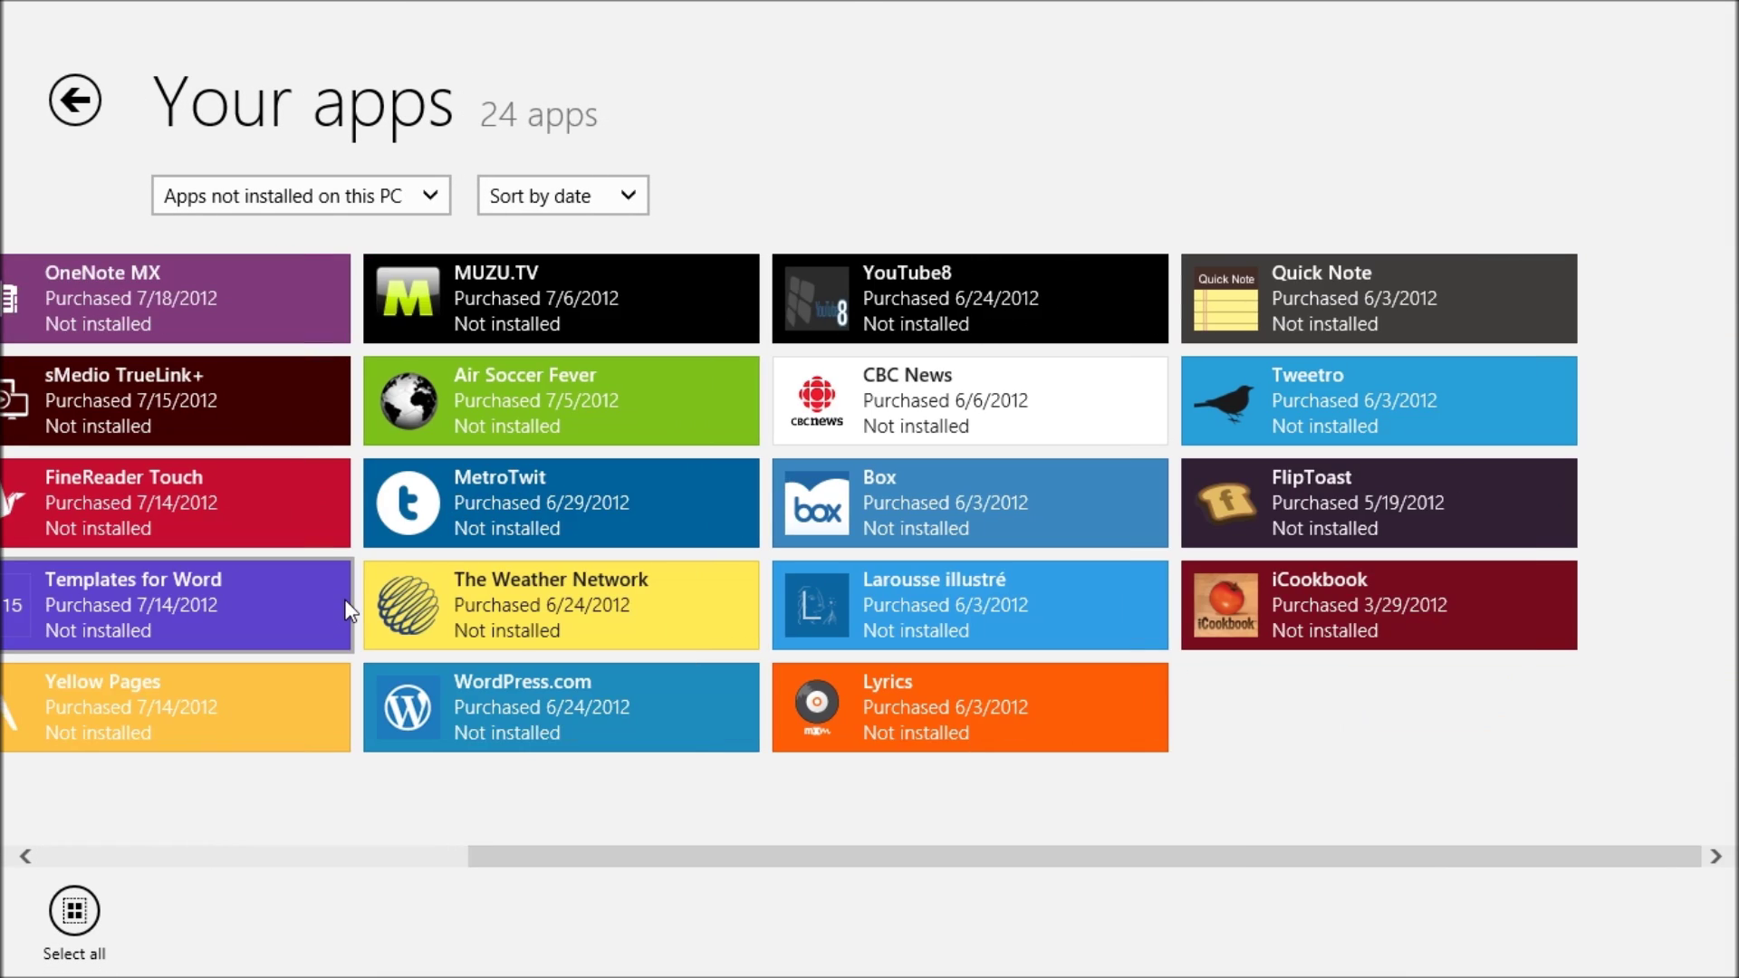
scroll(345, 600, "up", 3)
scroll(344, 598, "down", 3)
scroll(345, 600, "up", 1)
scroll(345, 600, "up", 3)
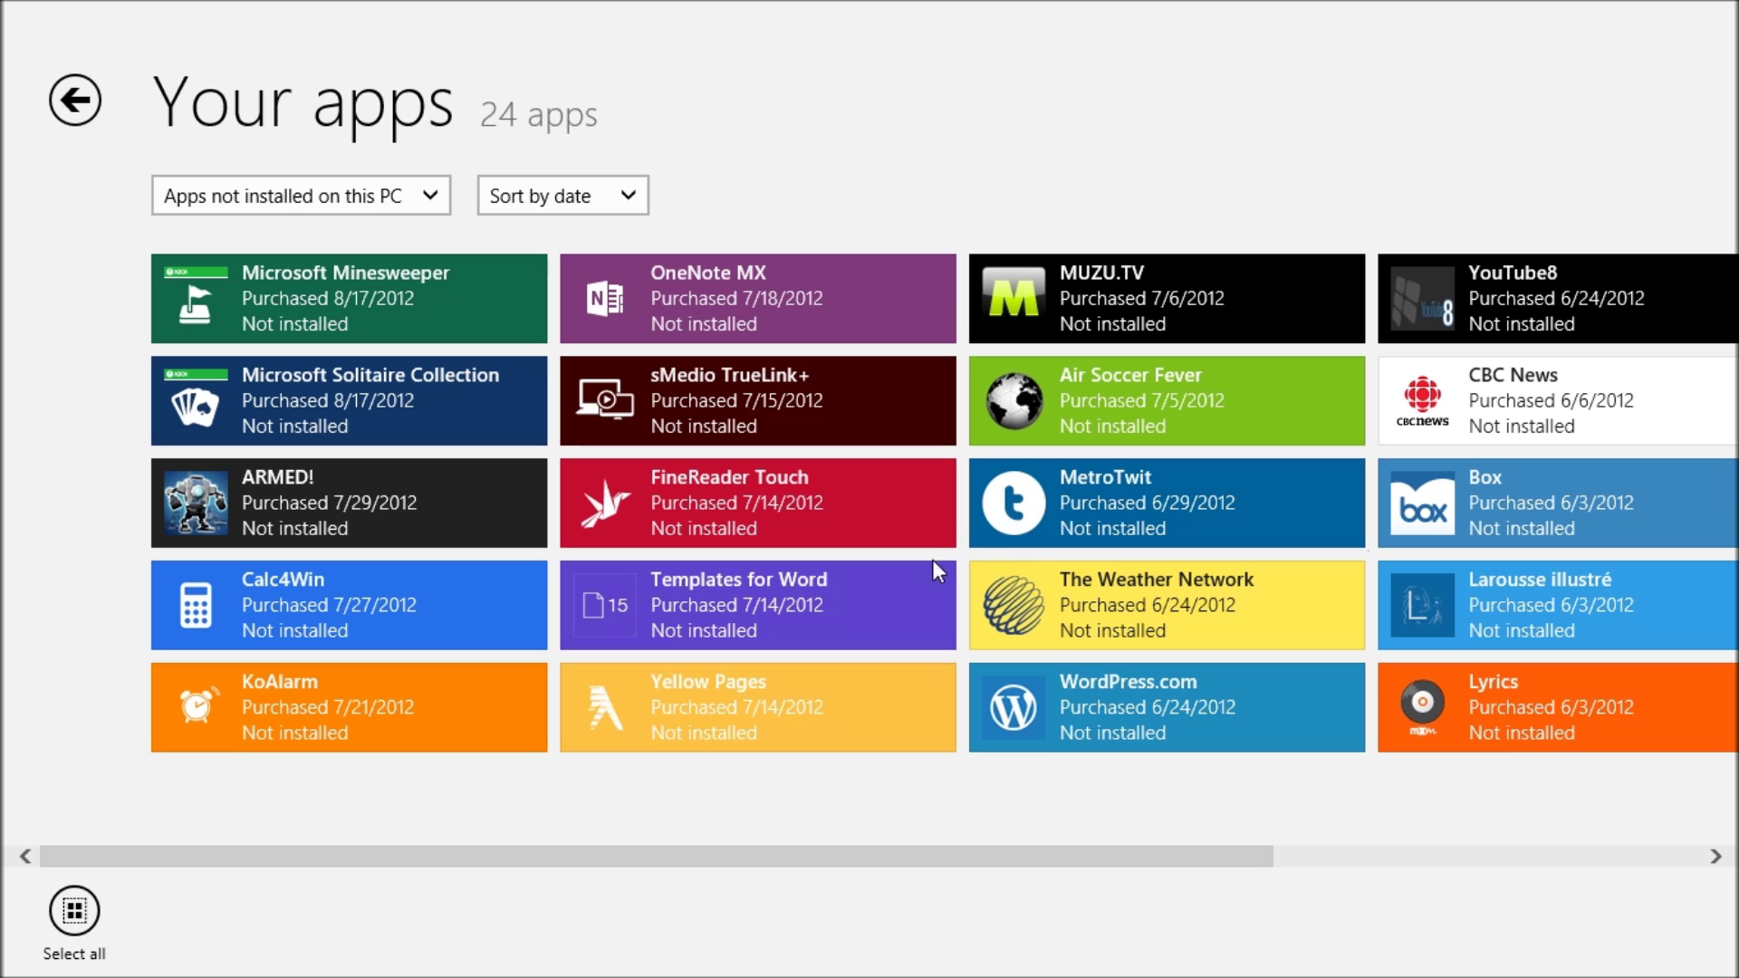
Step: Return to the list's start and open the Sort by date and PC filter dropdowns
scroll(635, 653, "down", 1)
scroll(638, 659, "down", 5)
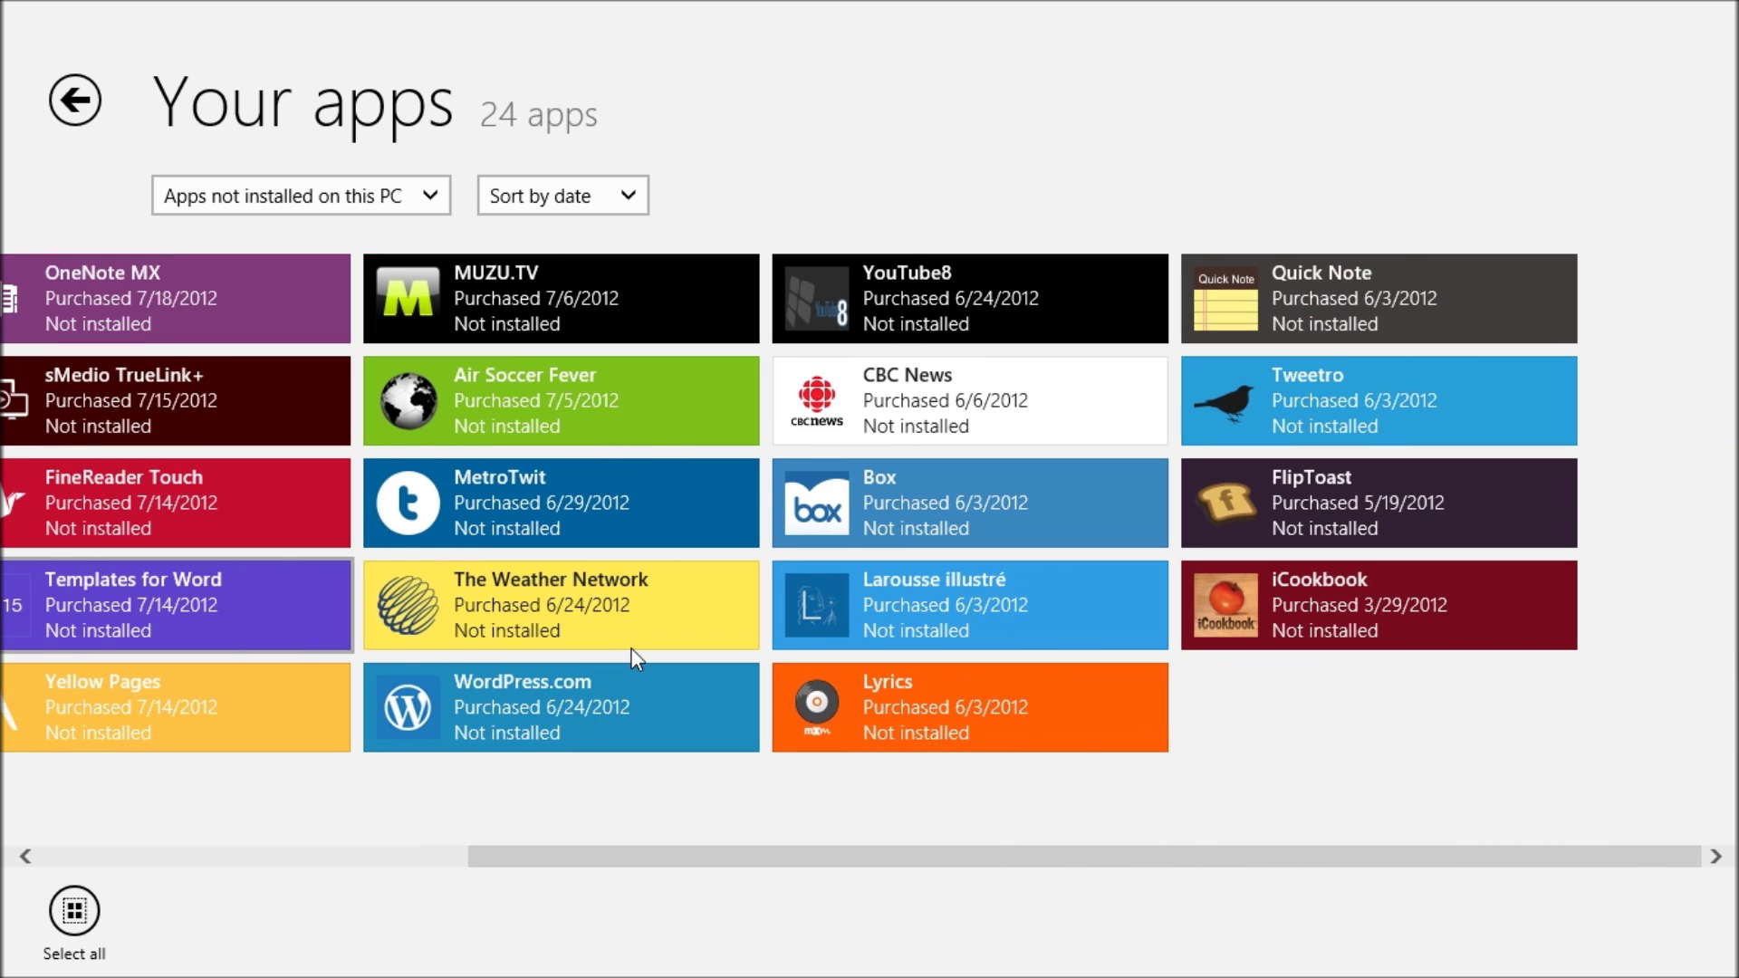
scroll(631, 648, "up", 6)
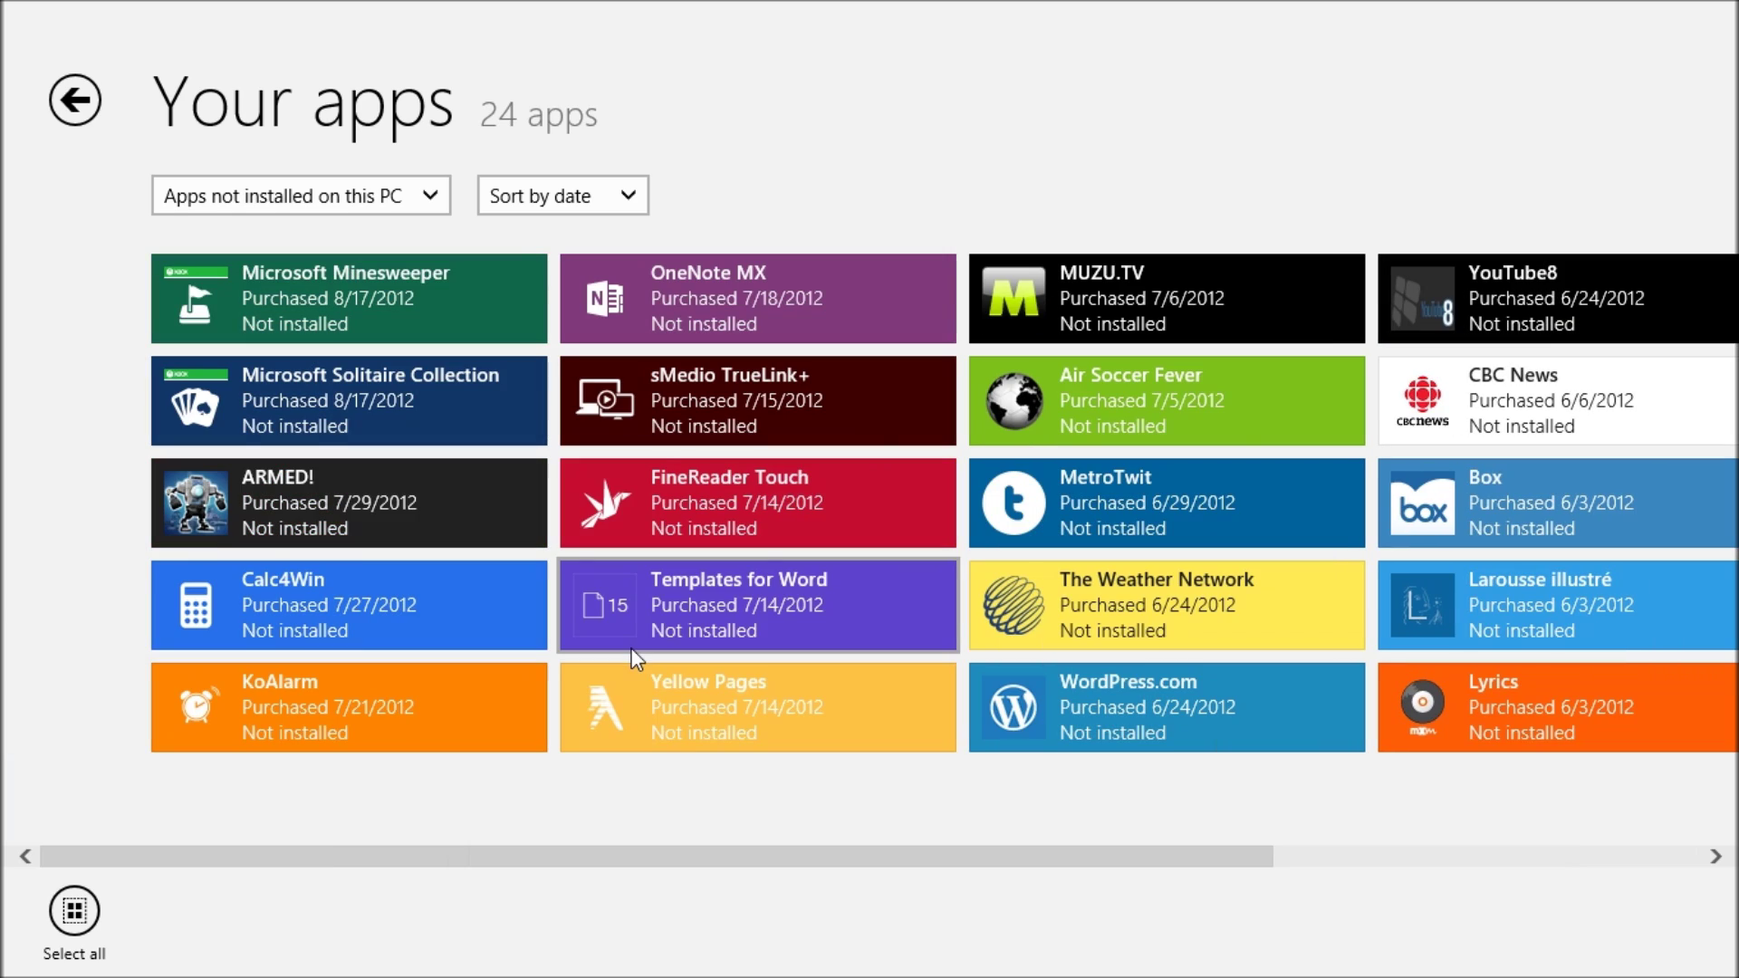
left_click(635, 194)
left_click(381, 195)
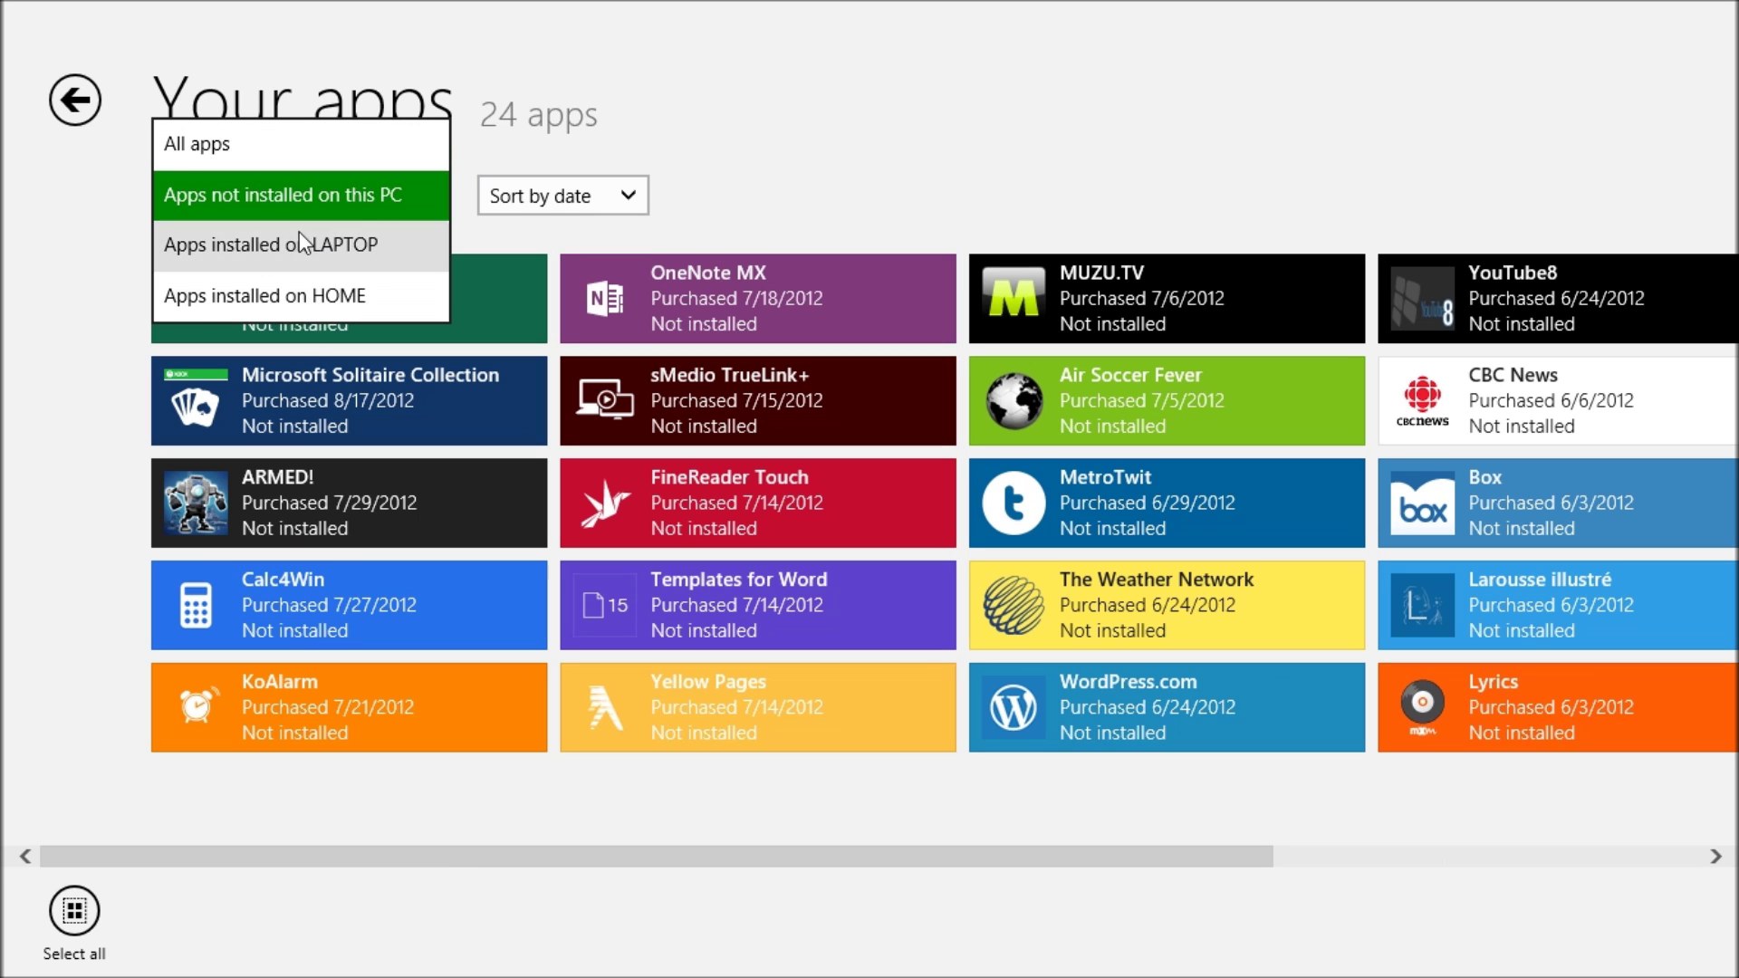
Step: Close the PC filter unchanged, then select all apps and clear the selection
left_click(796, 136)
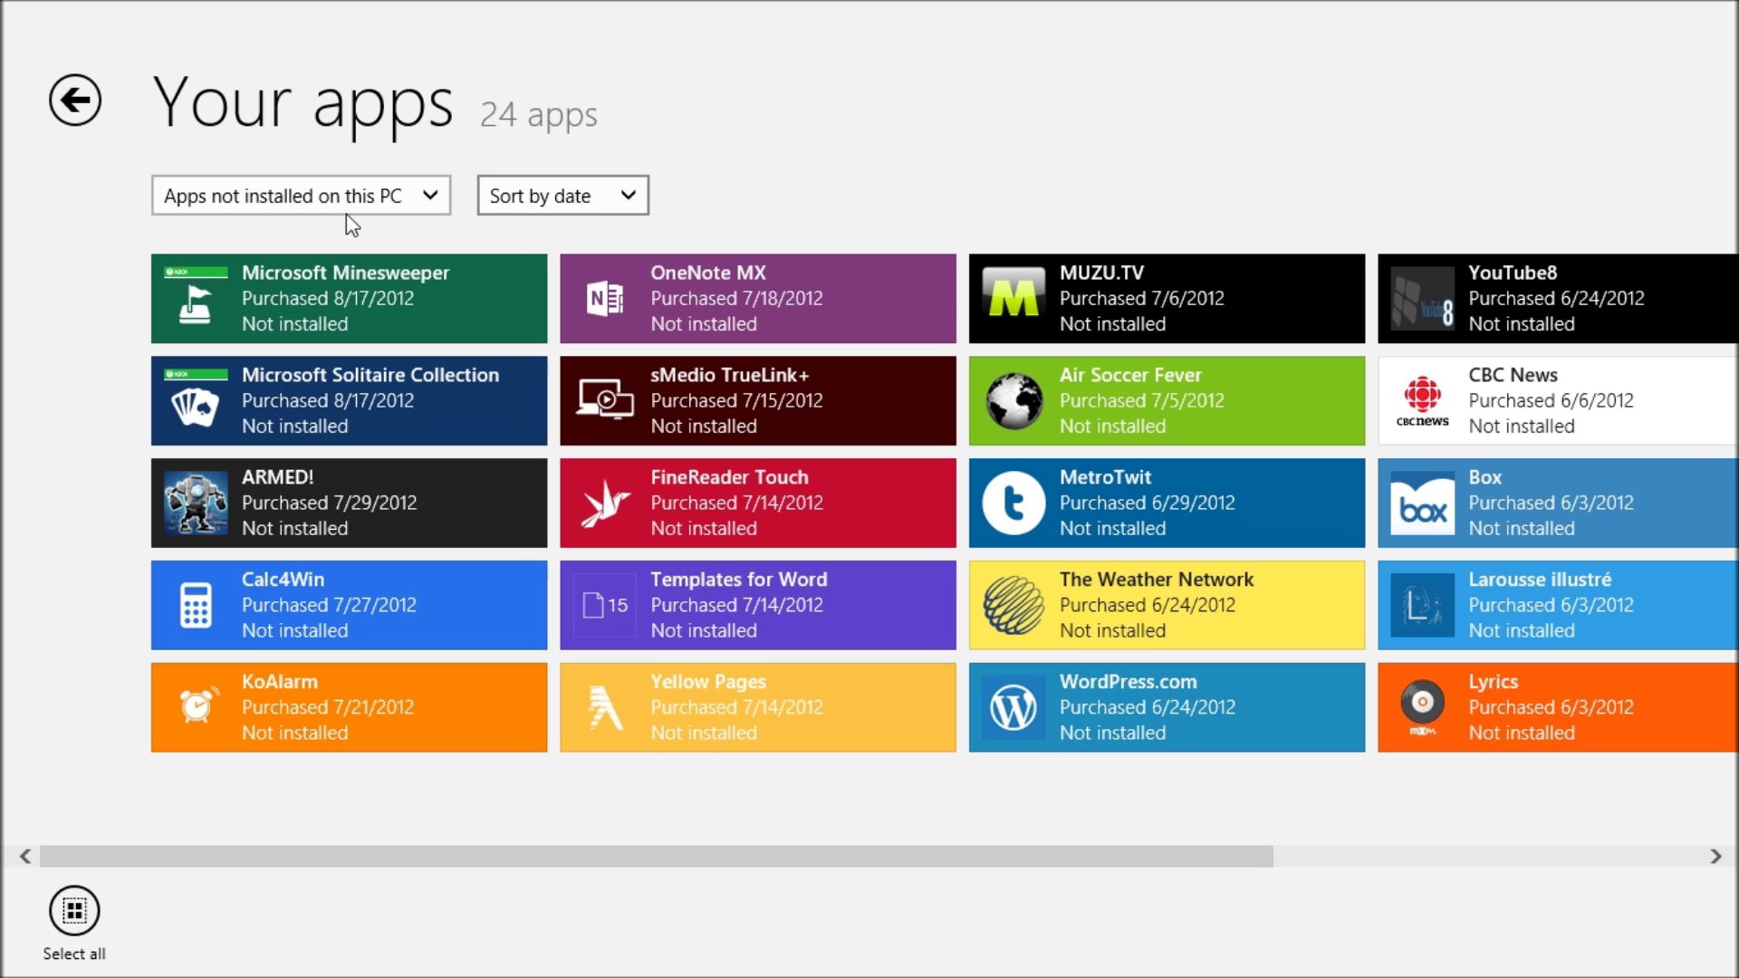
left_click(74, 911)
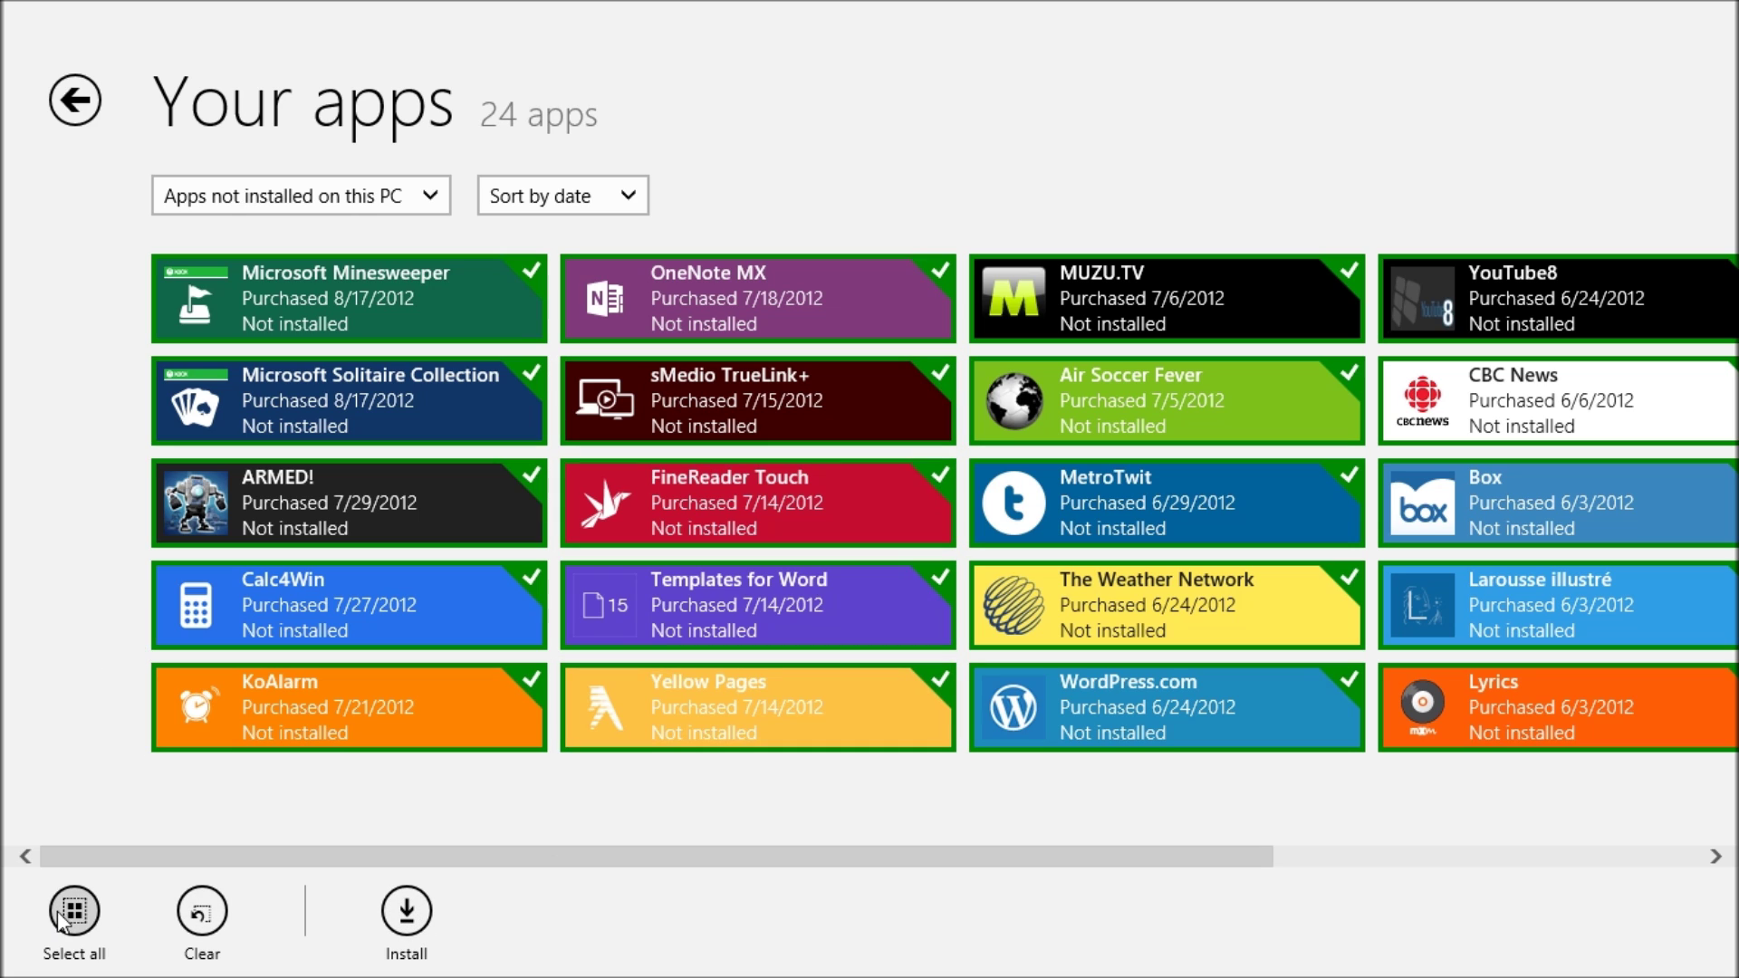
left_click(203, 912)
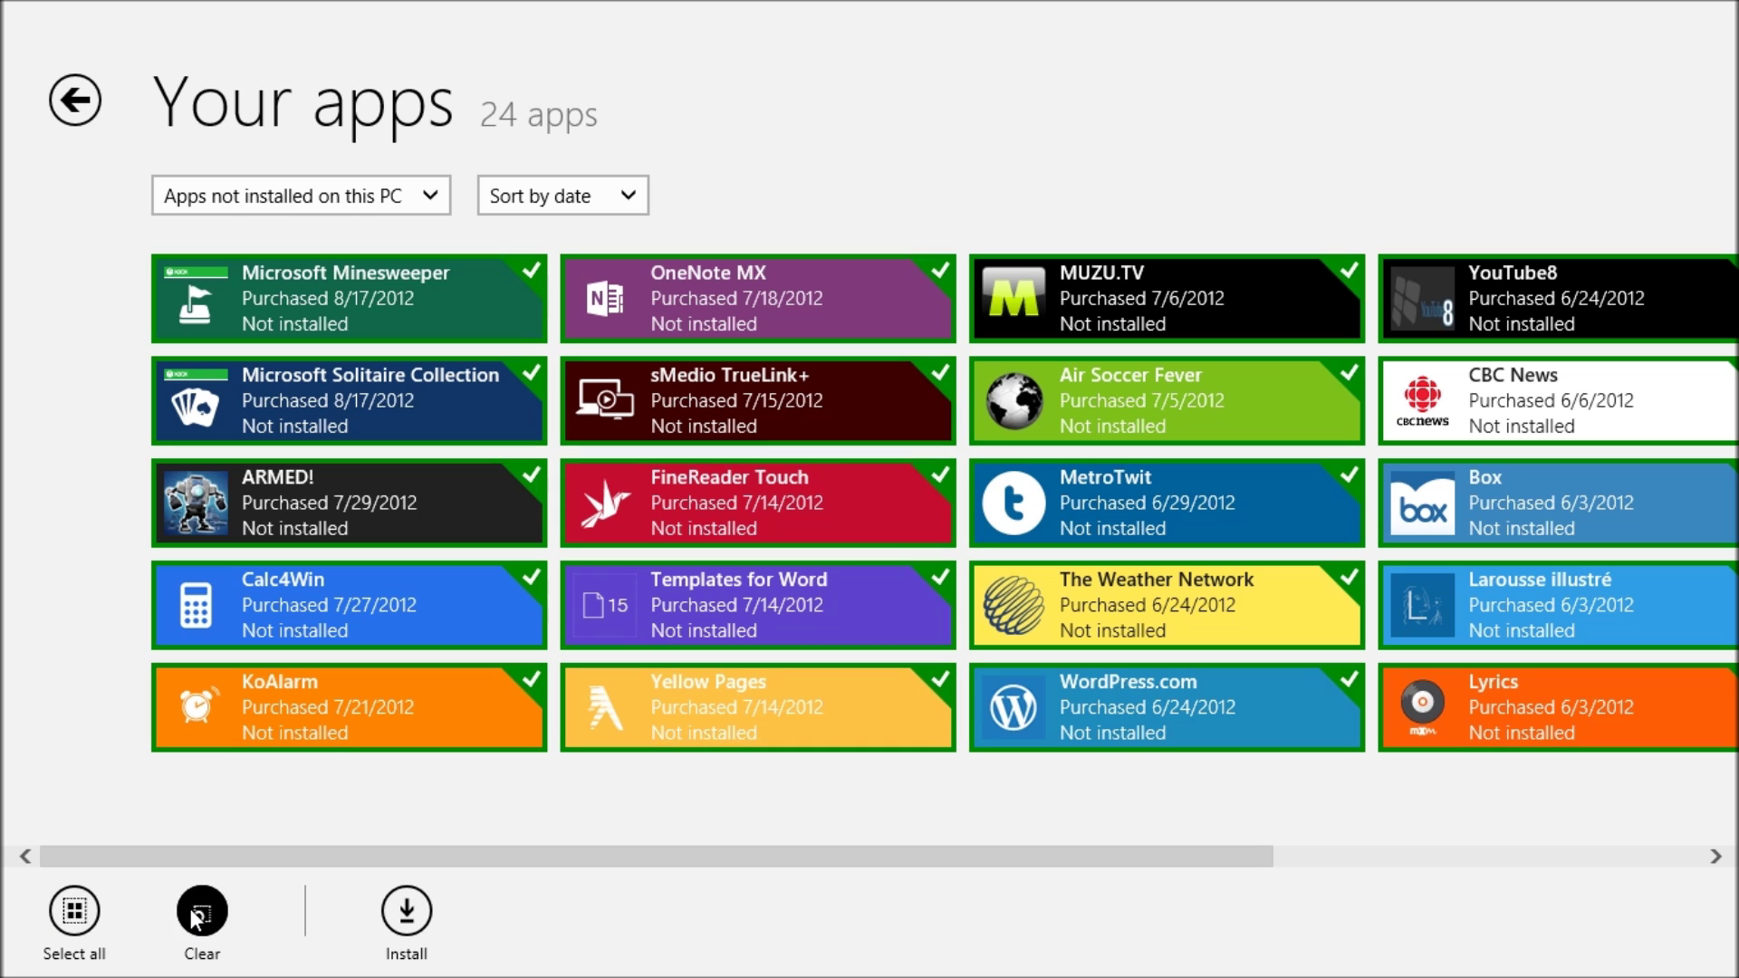
Step: Select Minesweeper, OneNote MX, MUZU.TV, YouTube8, CBC News, Air Soccer Fever and sMedio TrueLink+
left_click(337, 268)
left_click(614, 280)
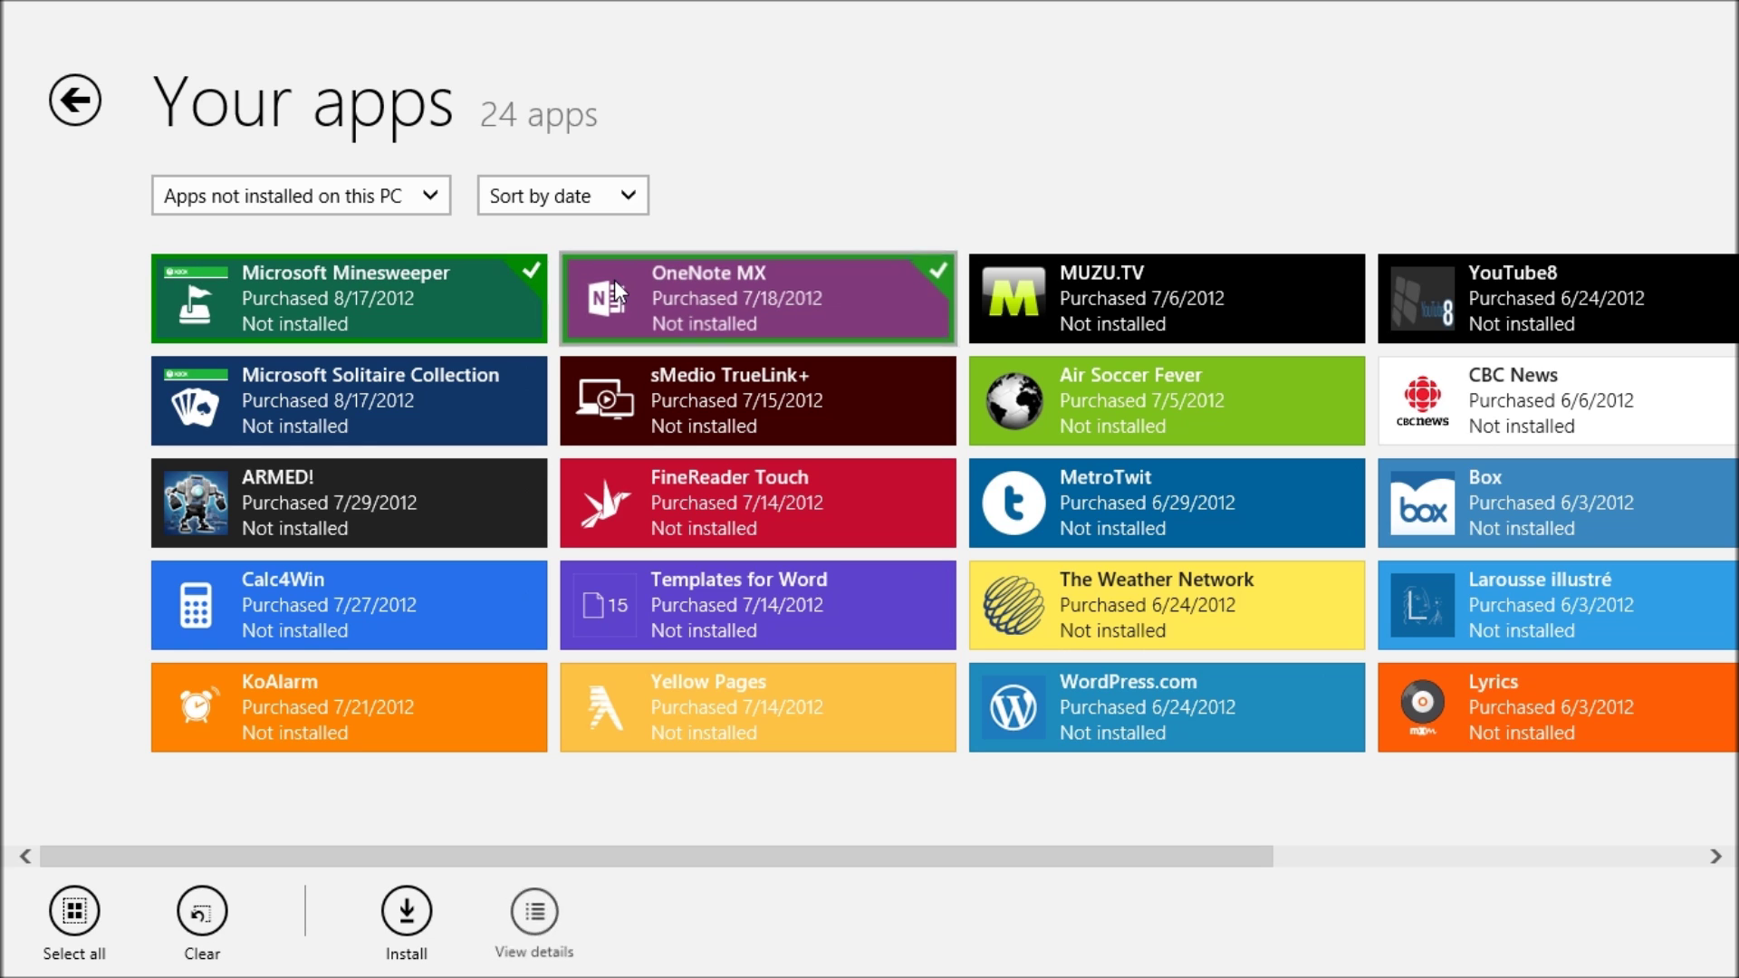
left_click(1068, 291)
left_click(1463, 287)
left_click(1460, 407)
left_click(1206, 415)
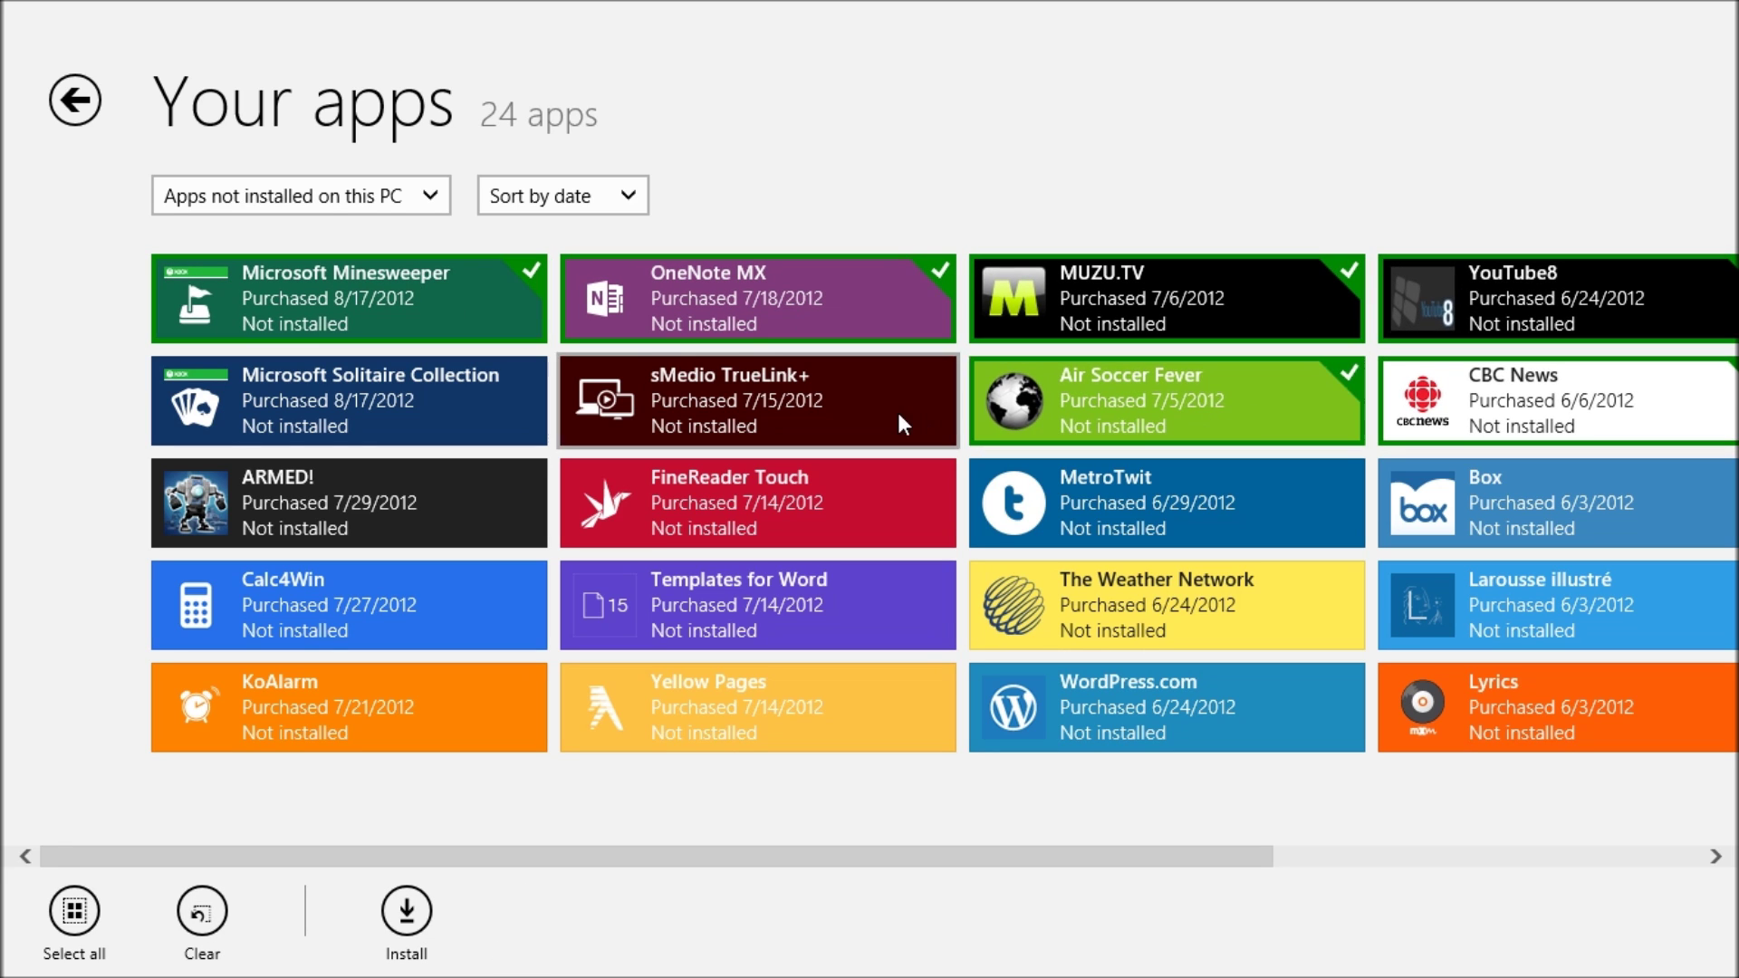
left_click(897, 410)
Step: Deselect all seven apps so none will install, and return to the Store home page
left_click(1529, 442)
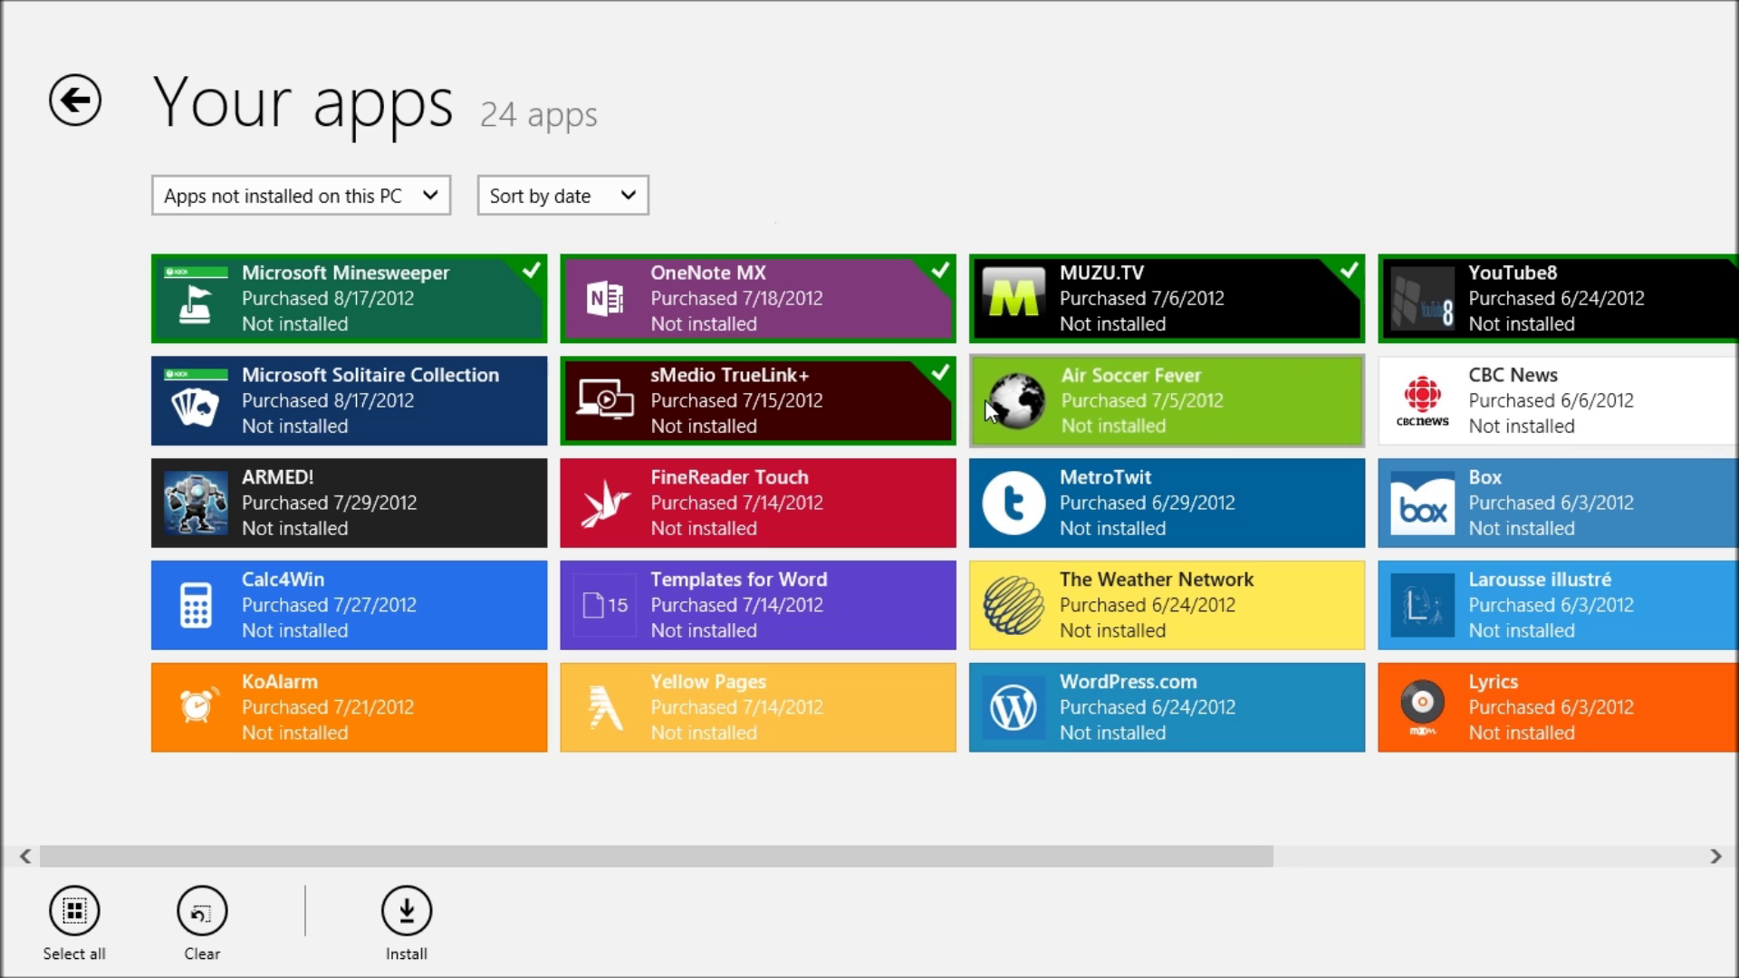
left_click(985, 401)
left_click(870, 398)
left_click(798, 306)
left_click(1143, 264)
left_click(1486, 300)
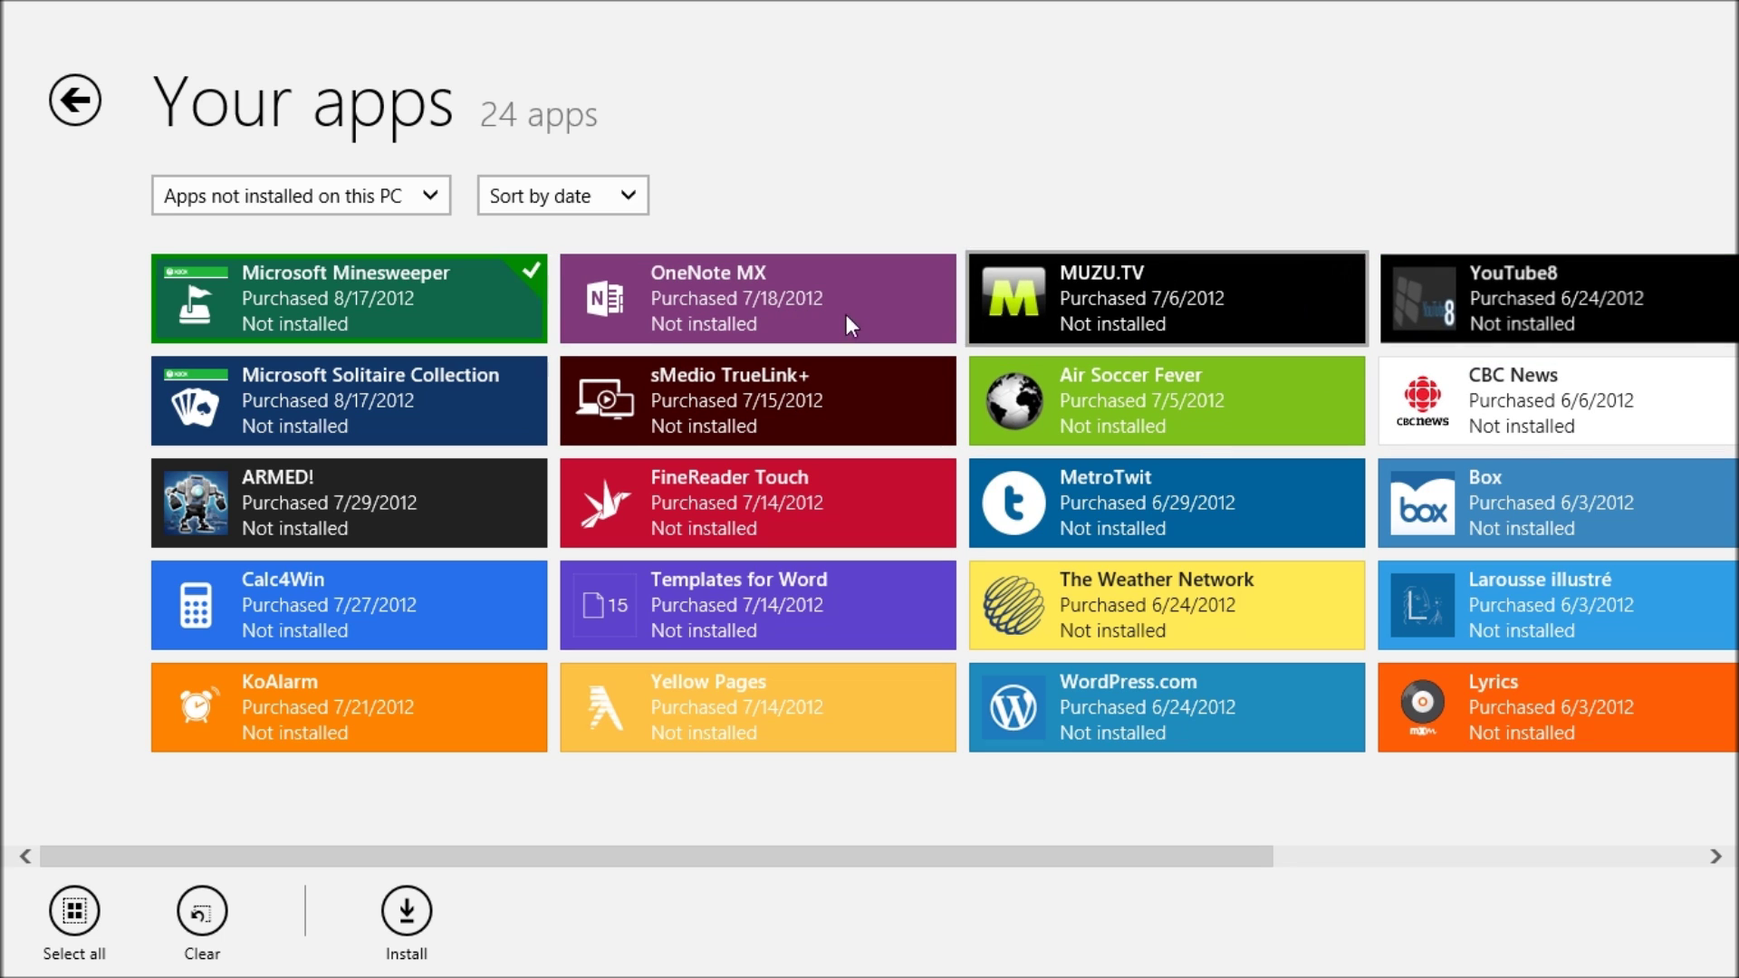
left_click(452, 308)
left_click(71, 116)
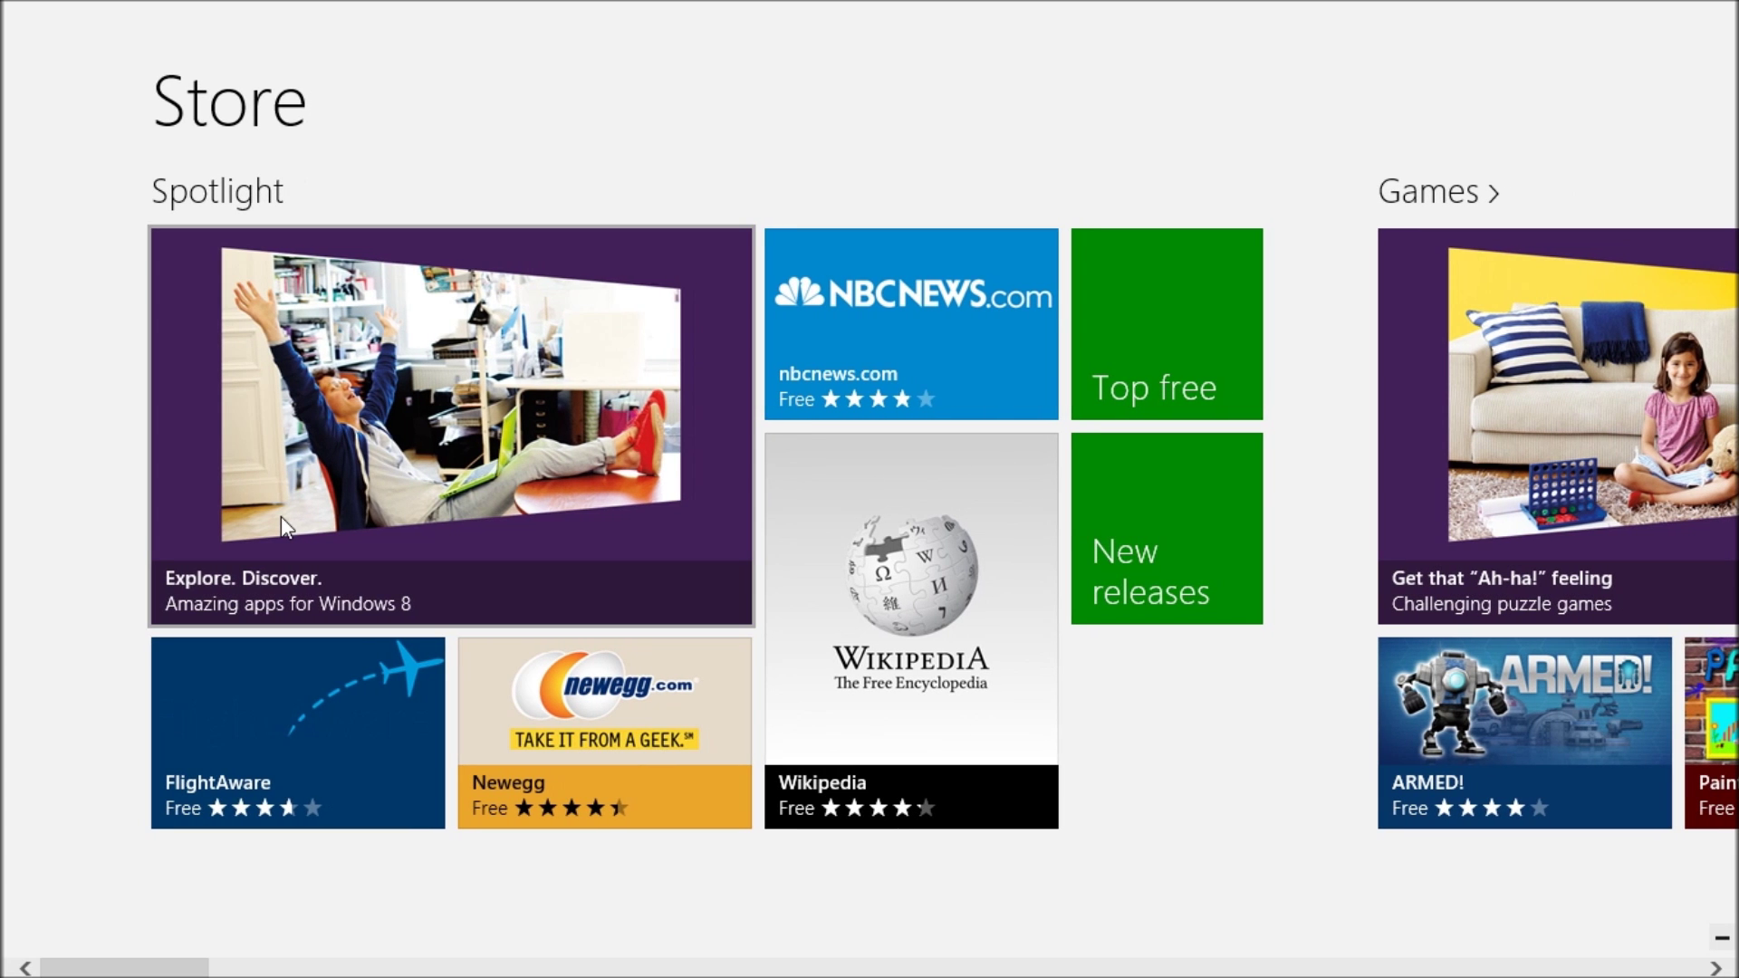
scroll(282, 518, "down", 5)
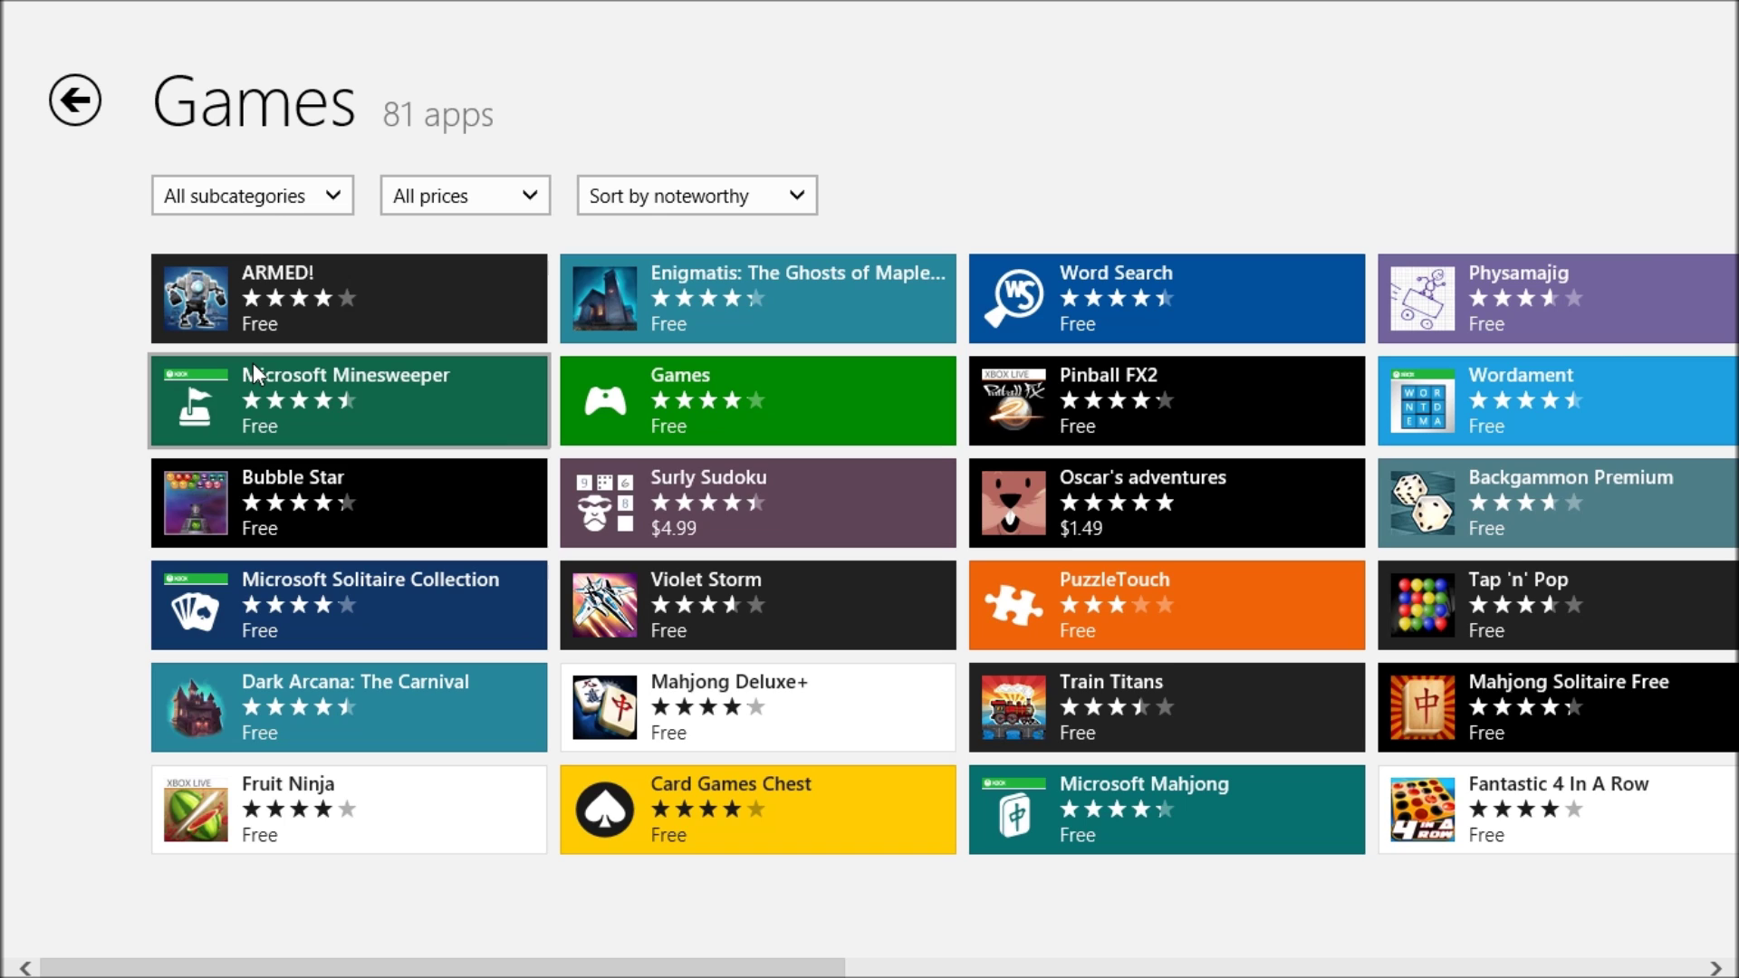
scroll(253, 362, "down", 3)
scroll(252, 409, "down", 12)
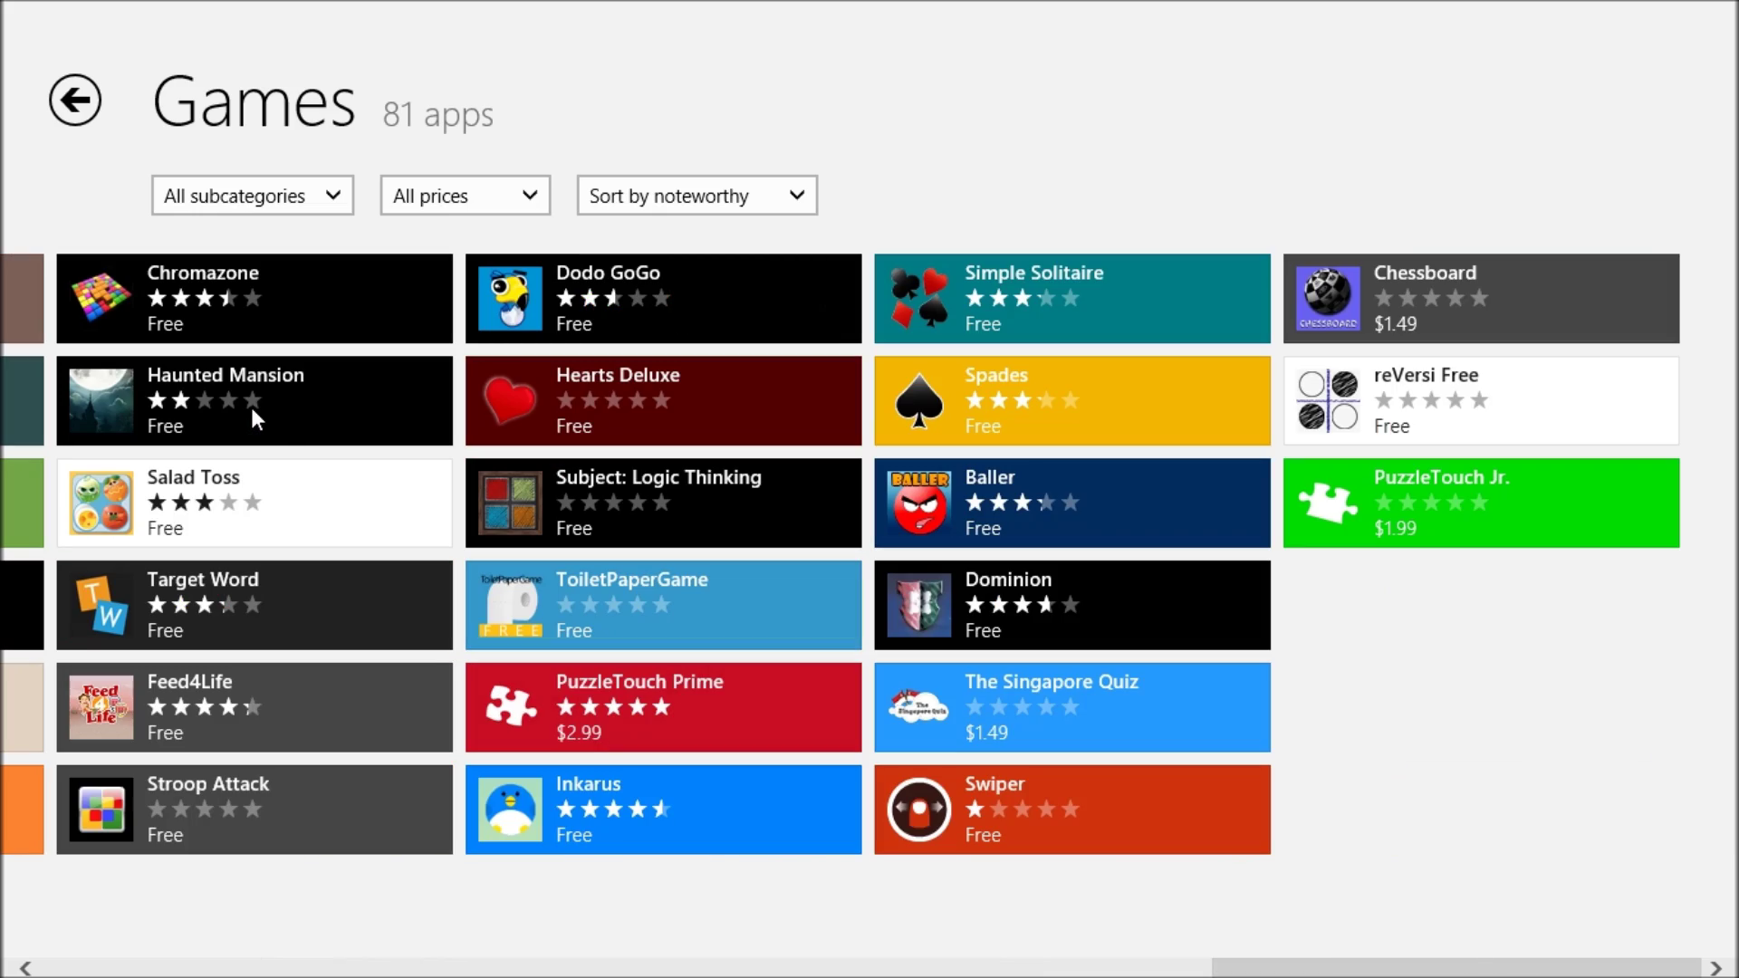
scroll(920, 553, "up", 8)
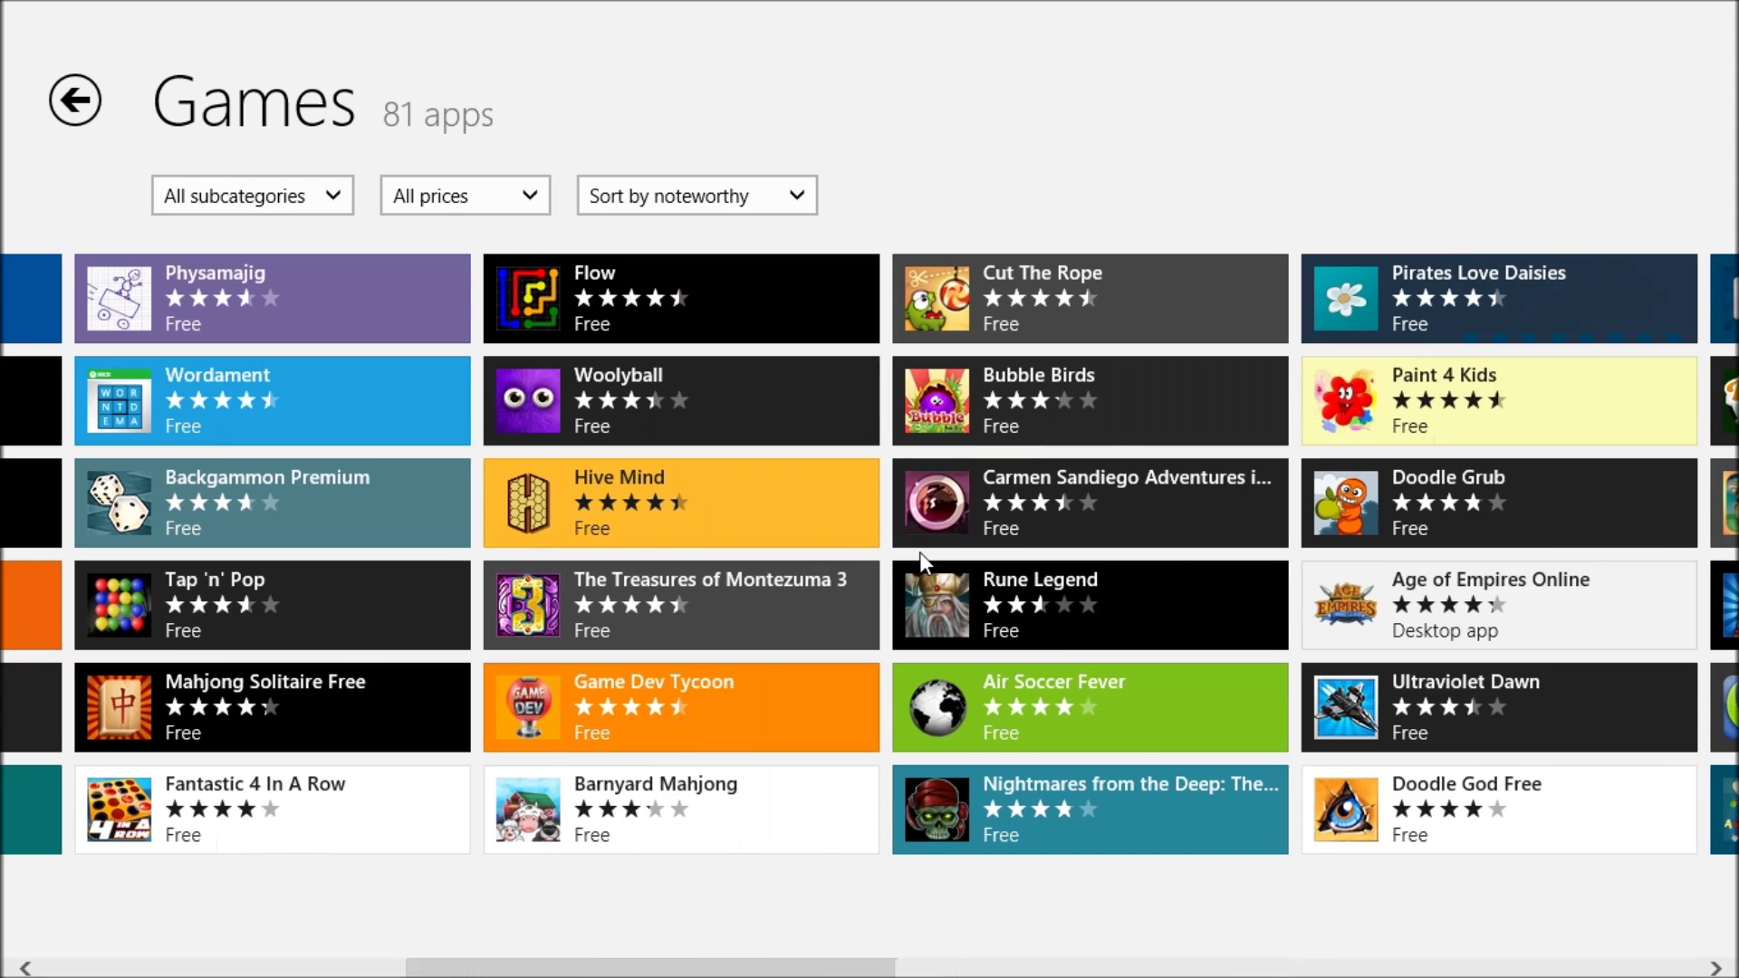
scroll(919, 553, "up", 5)
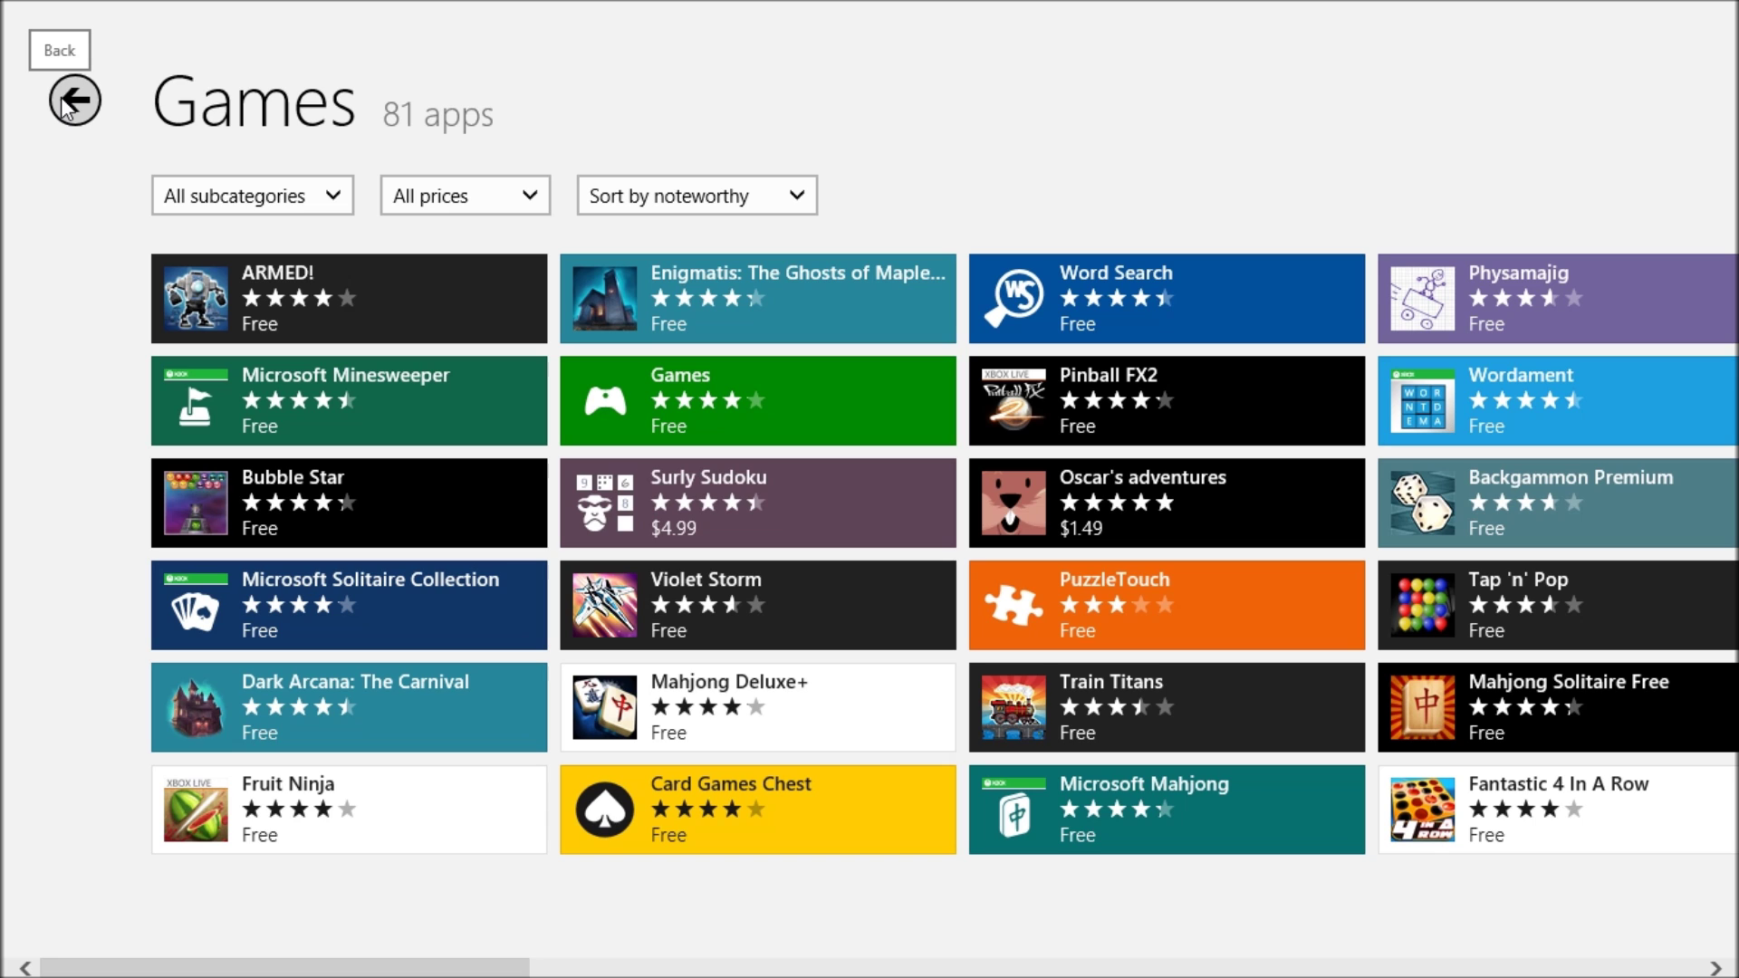
left_click(65, 103)
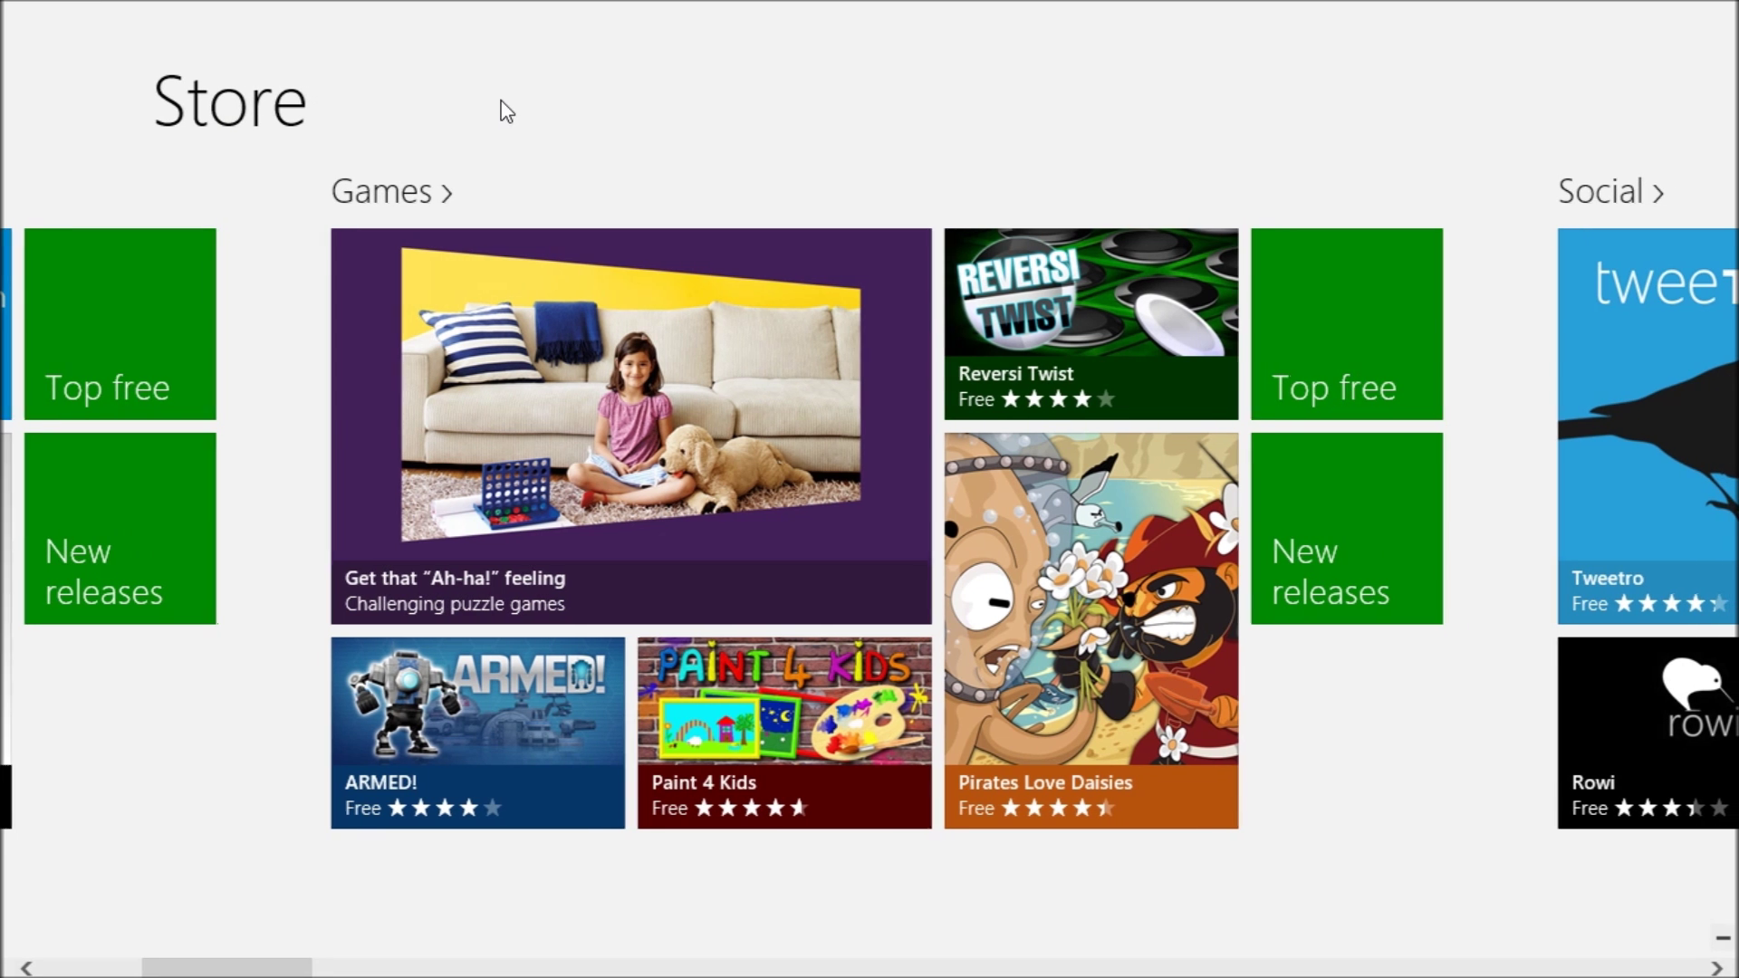
Step: Scroll through all Store categories and back to Spotlight, then drag the Store closed
scroll(386, 396, "down", 10)
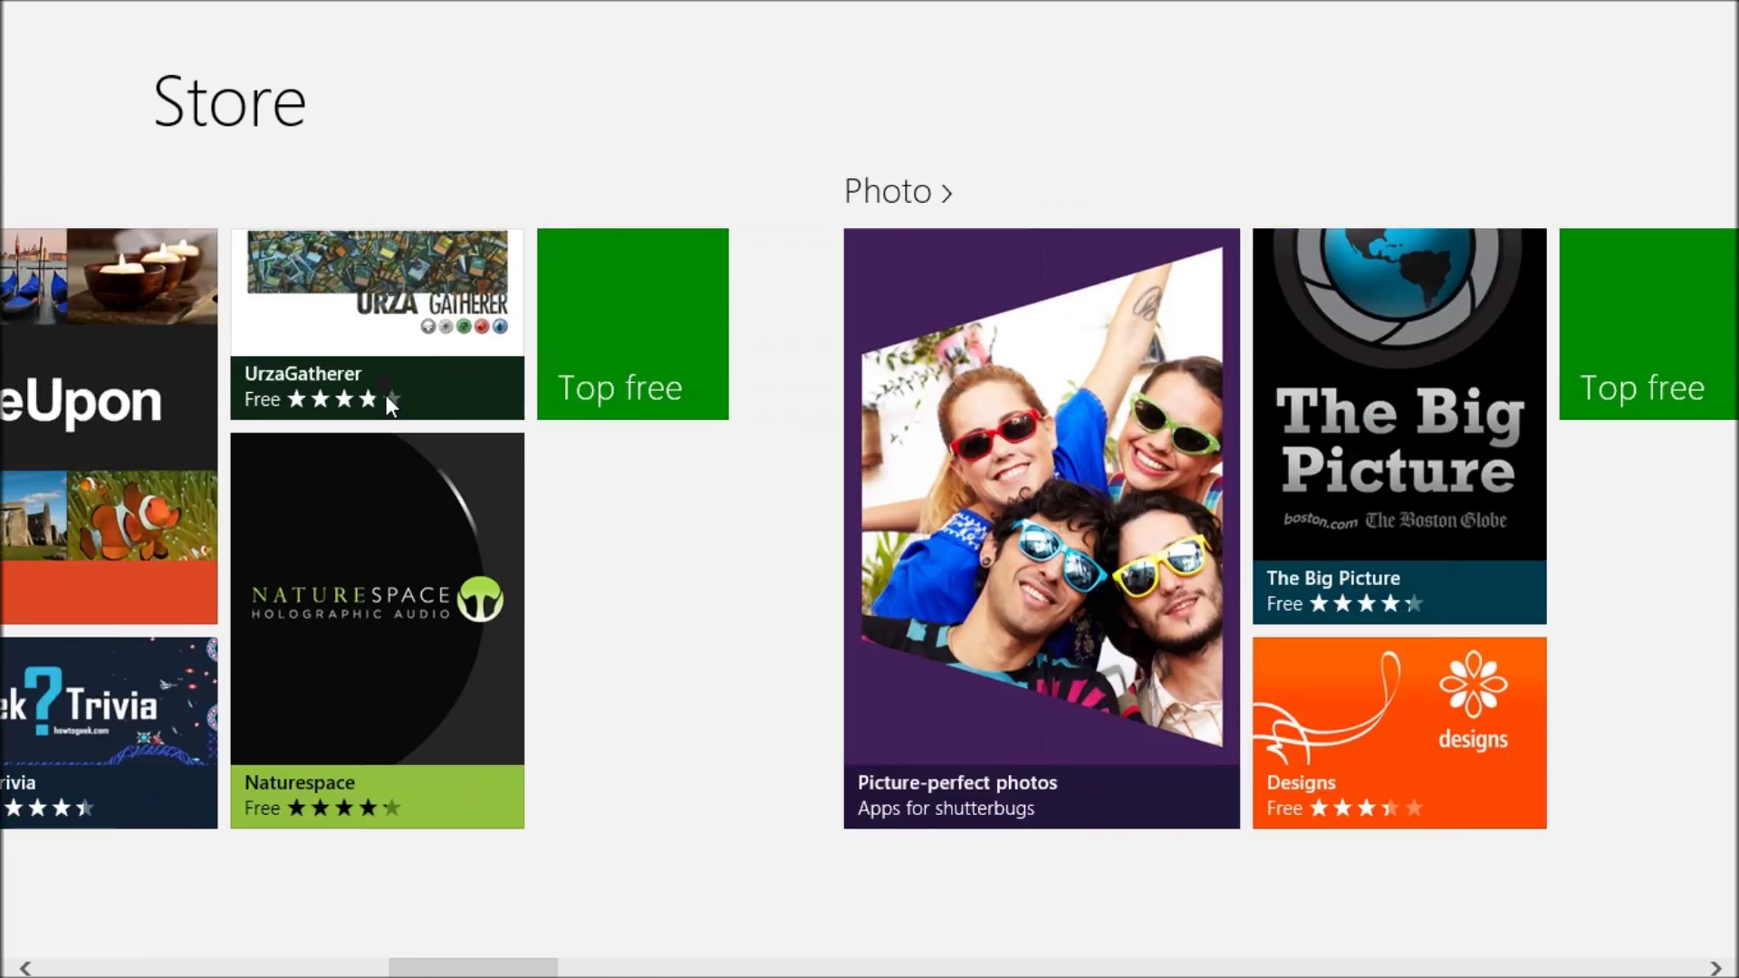
scroll(387, 396, "down", 10)
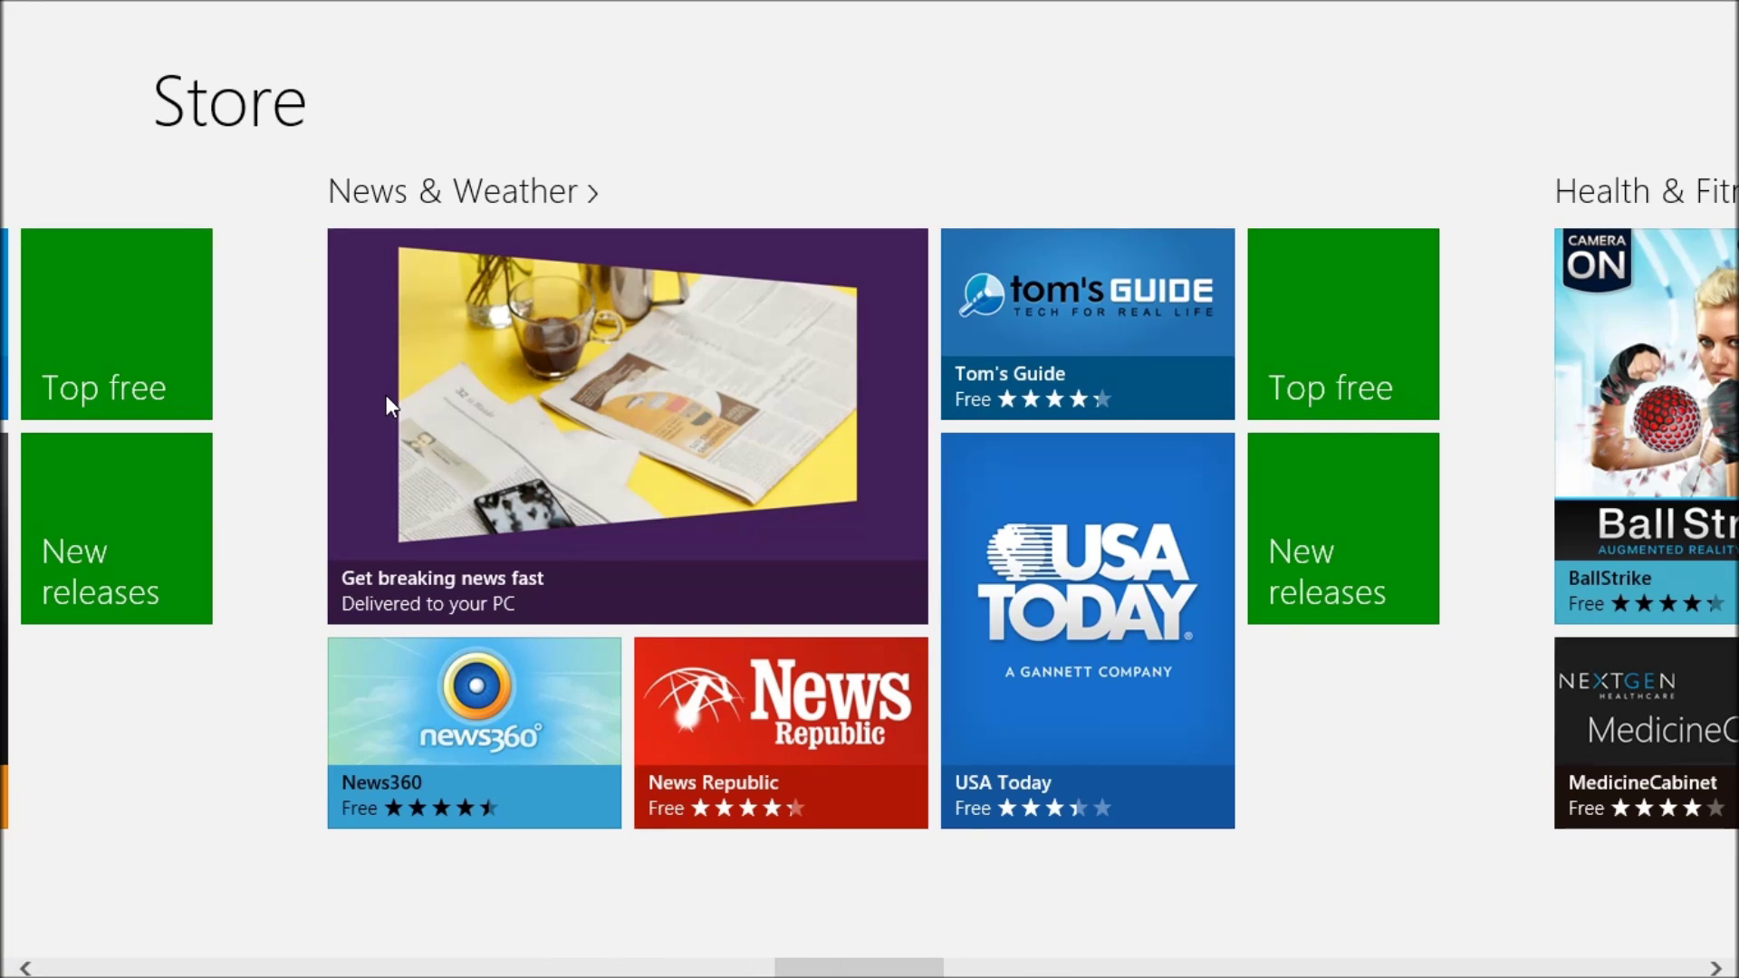
scroll(387, 401, "down", 10)
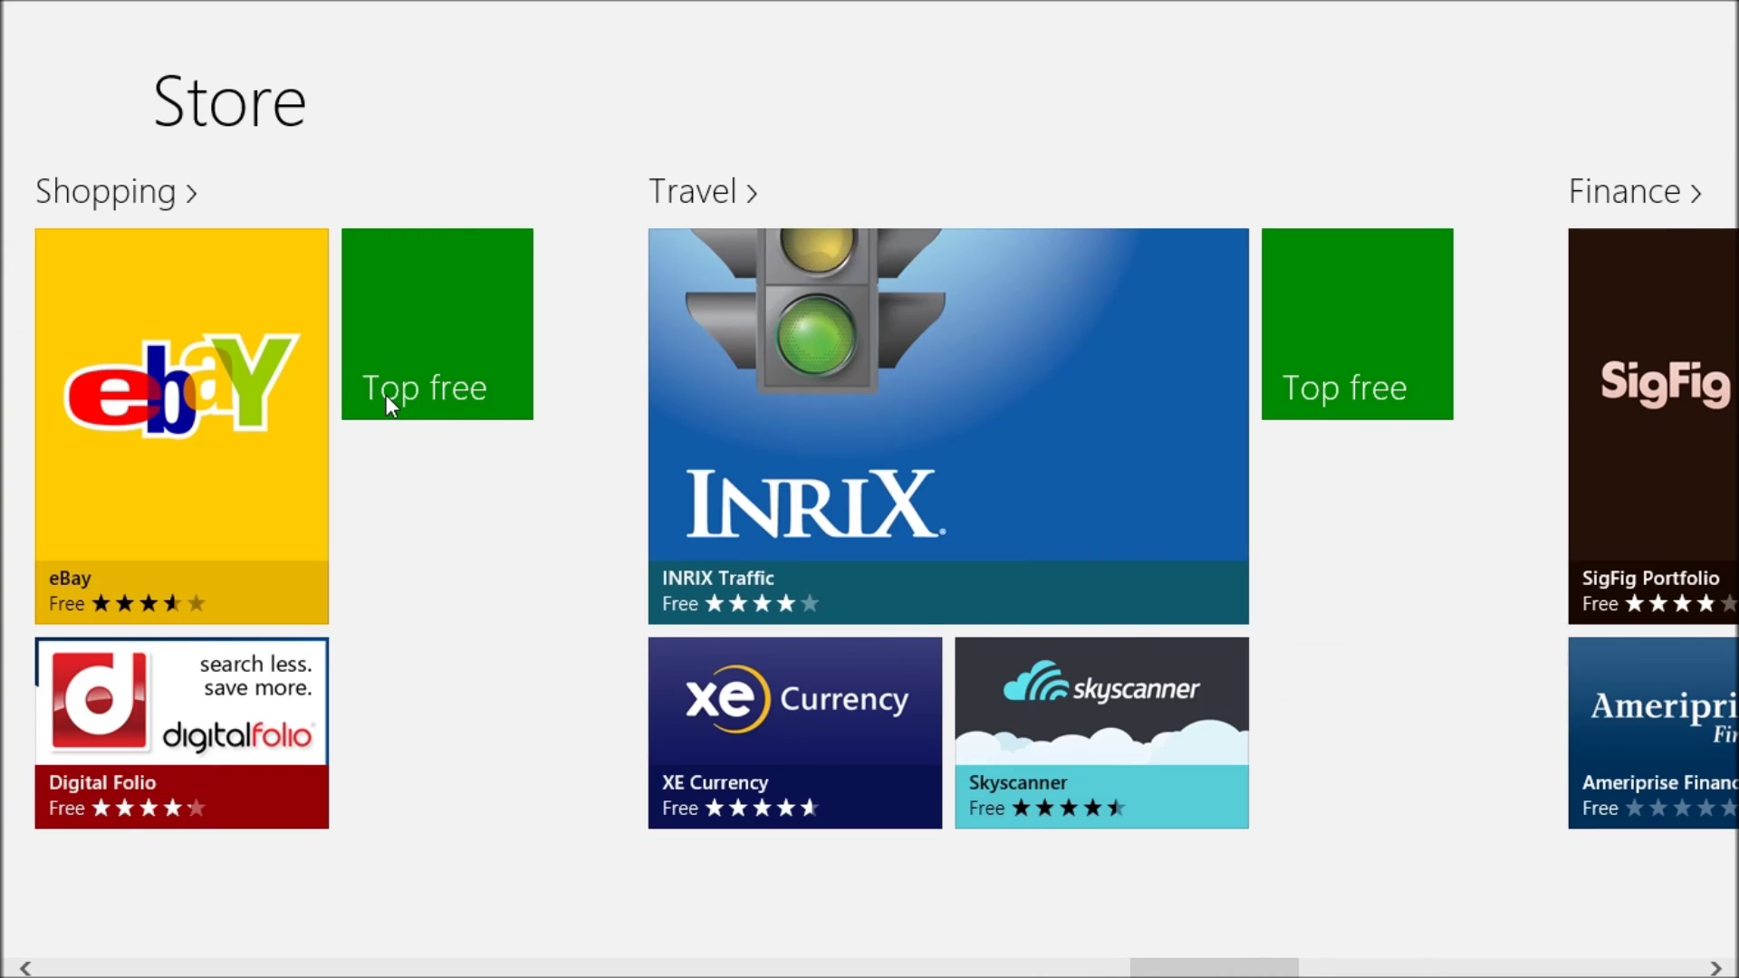
scroll(386, 401, "down", 10)
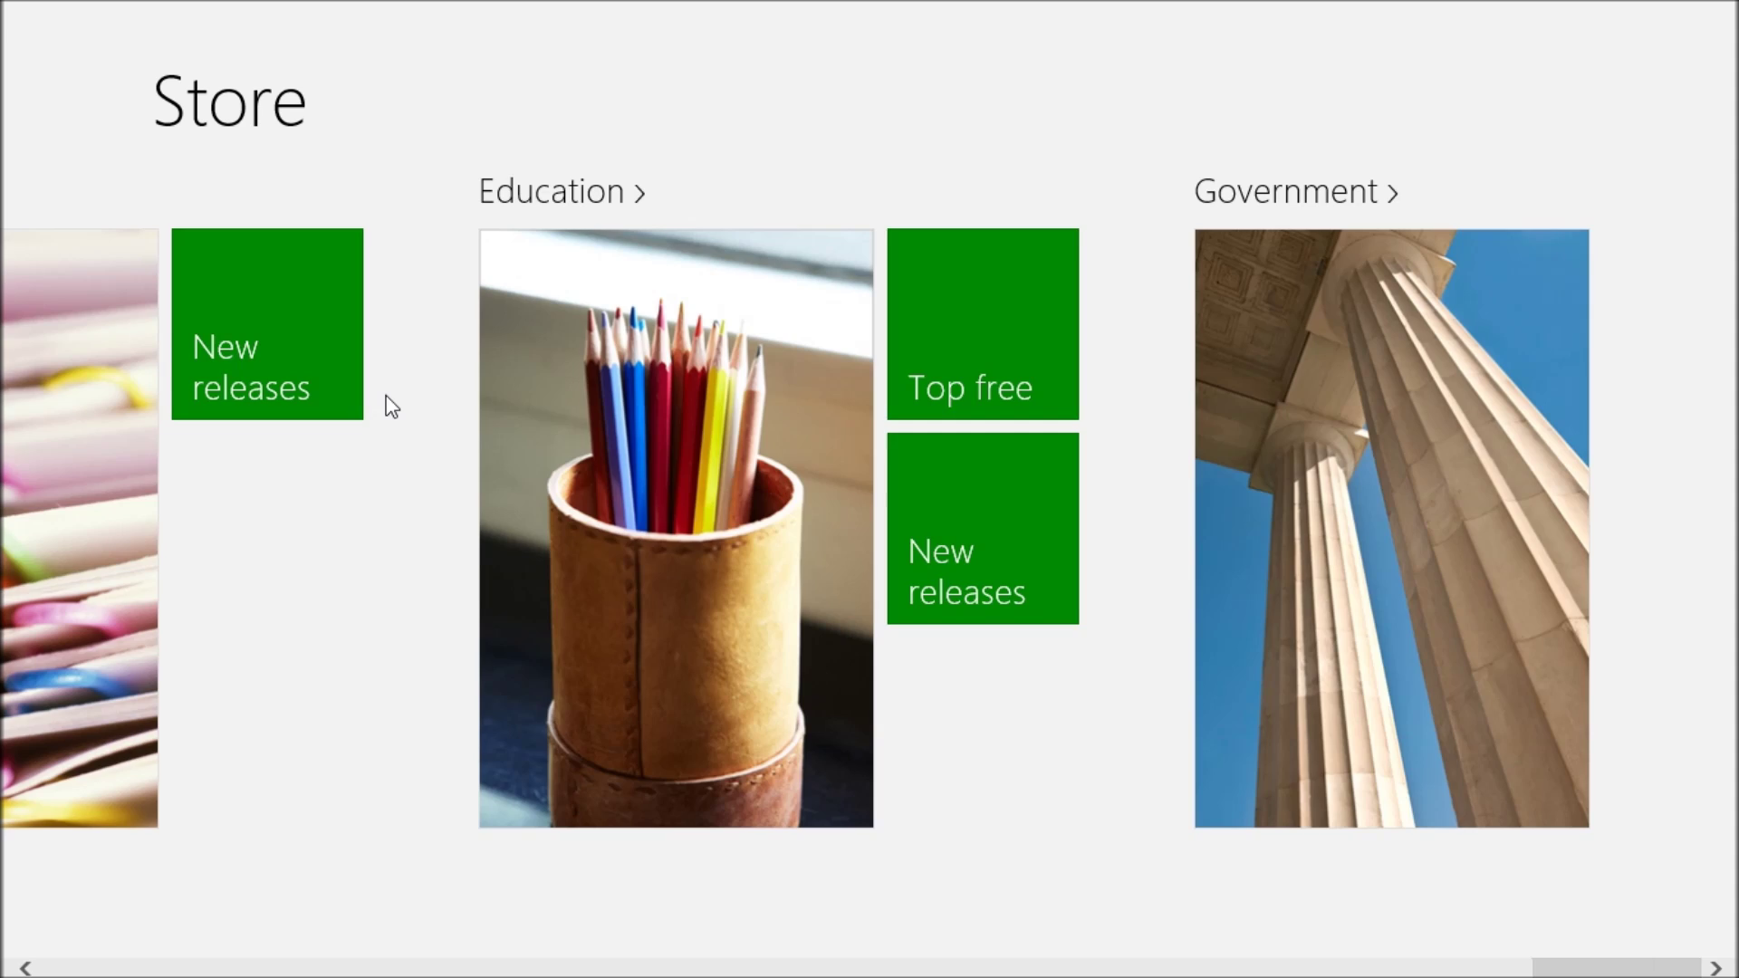
scroll(388, 403, "up", 10)
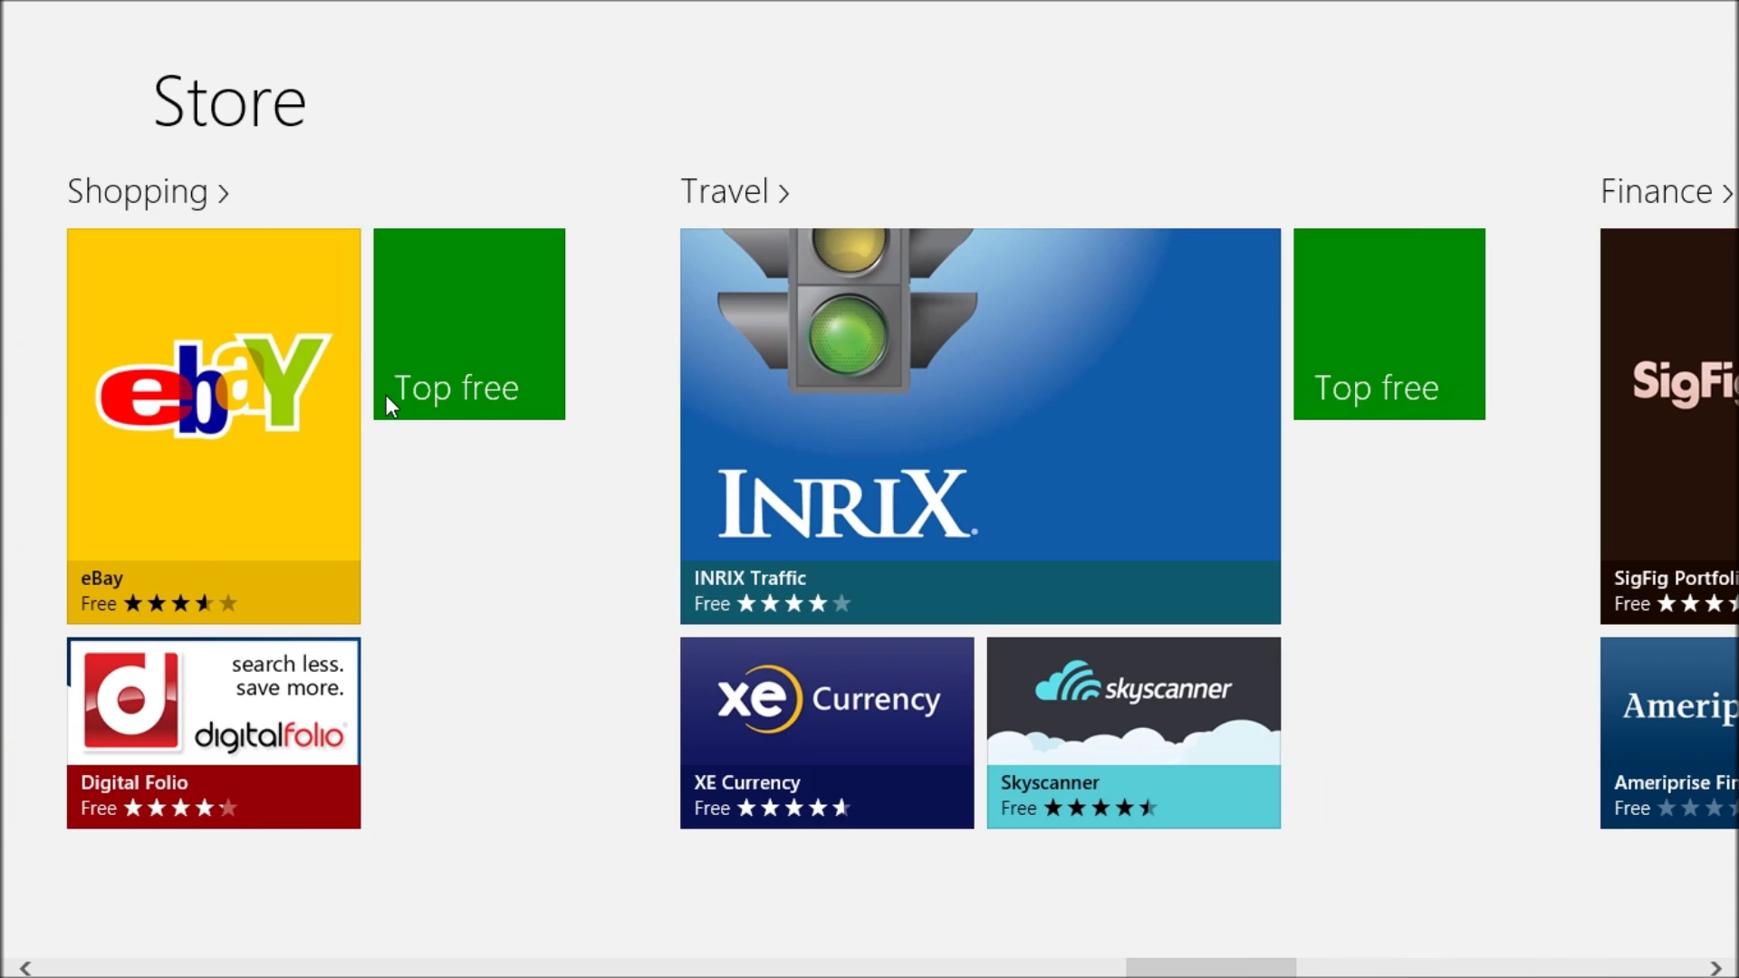
scroll(386, 404, "up", 10)
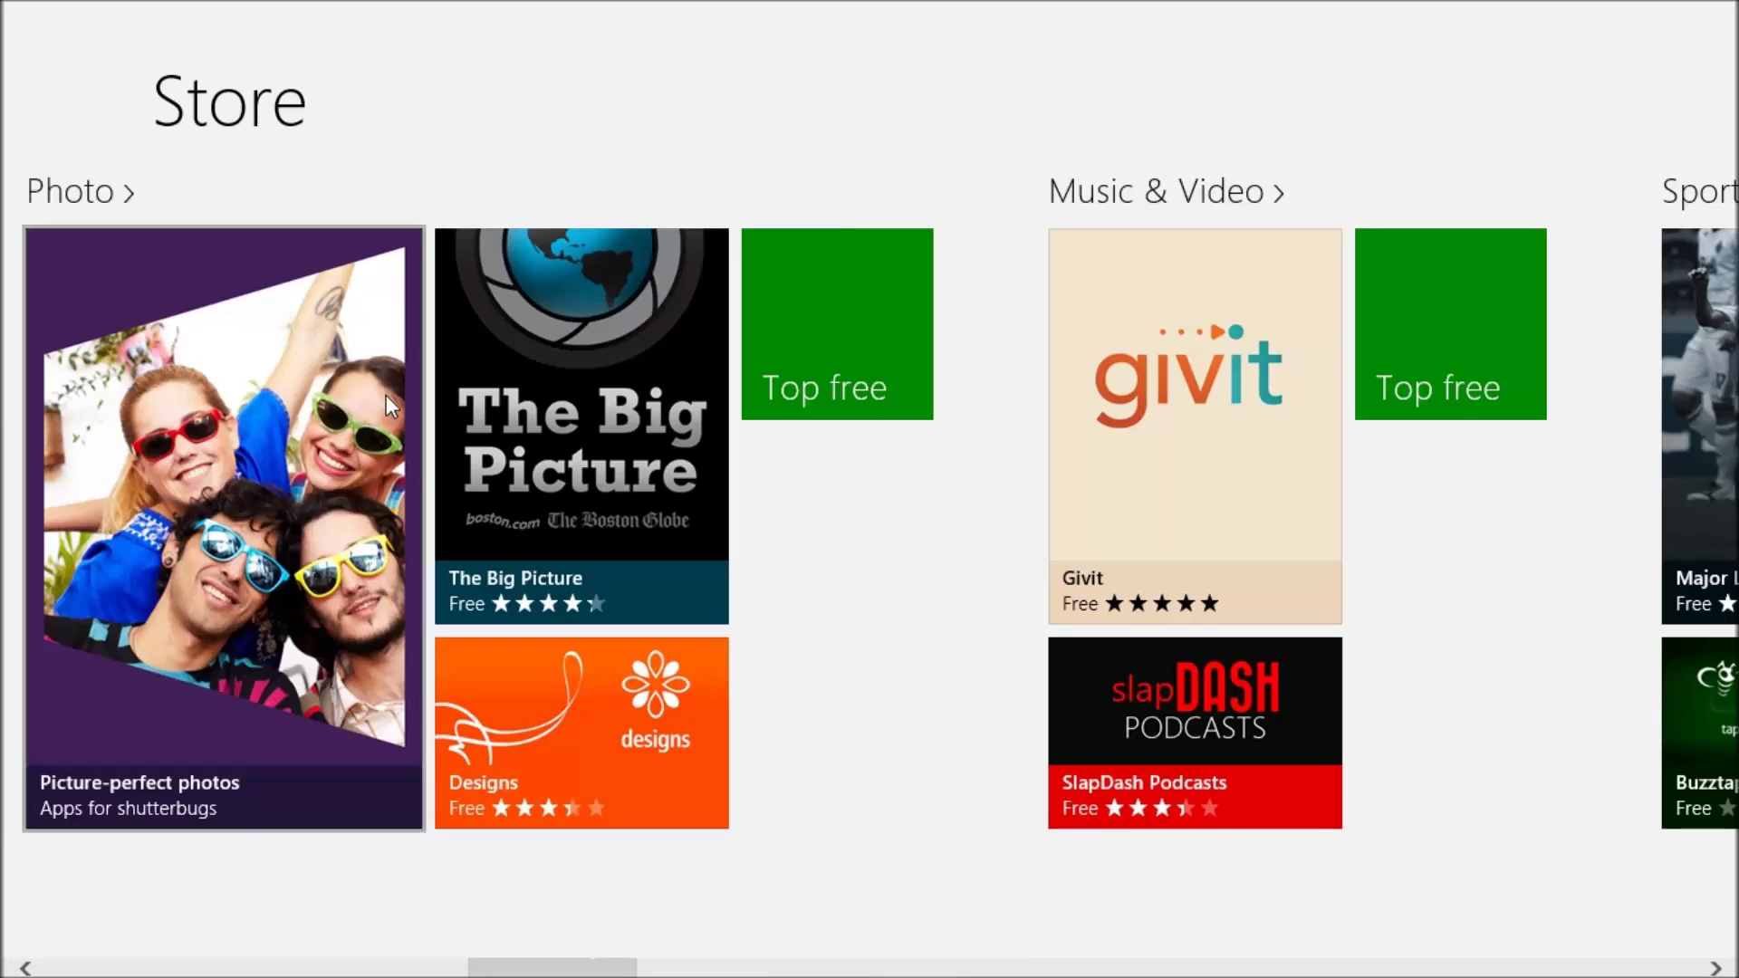
scroll(387, 404, "up", 10)
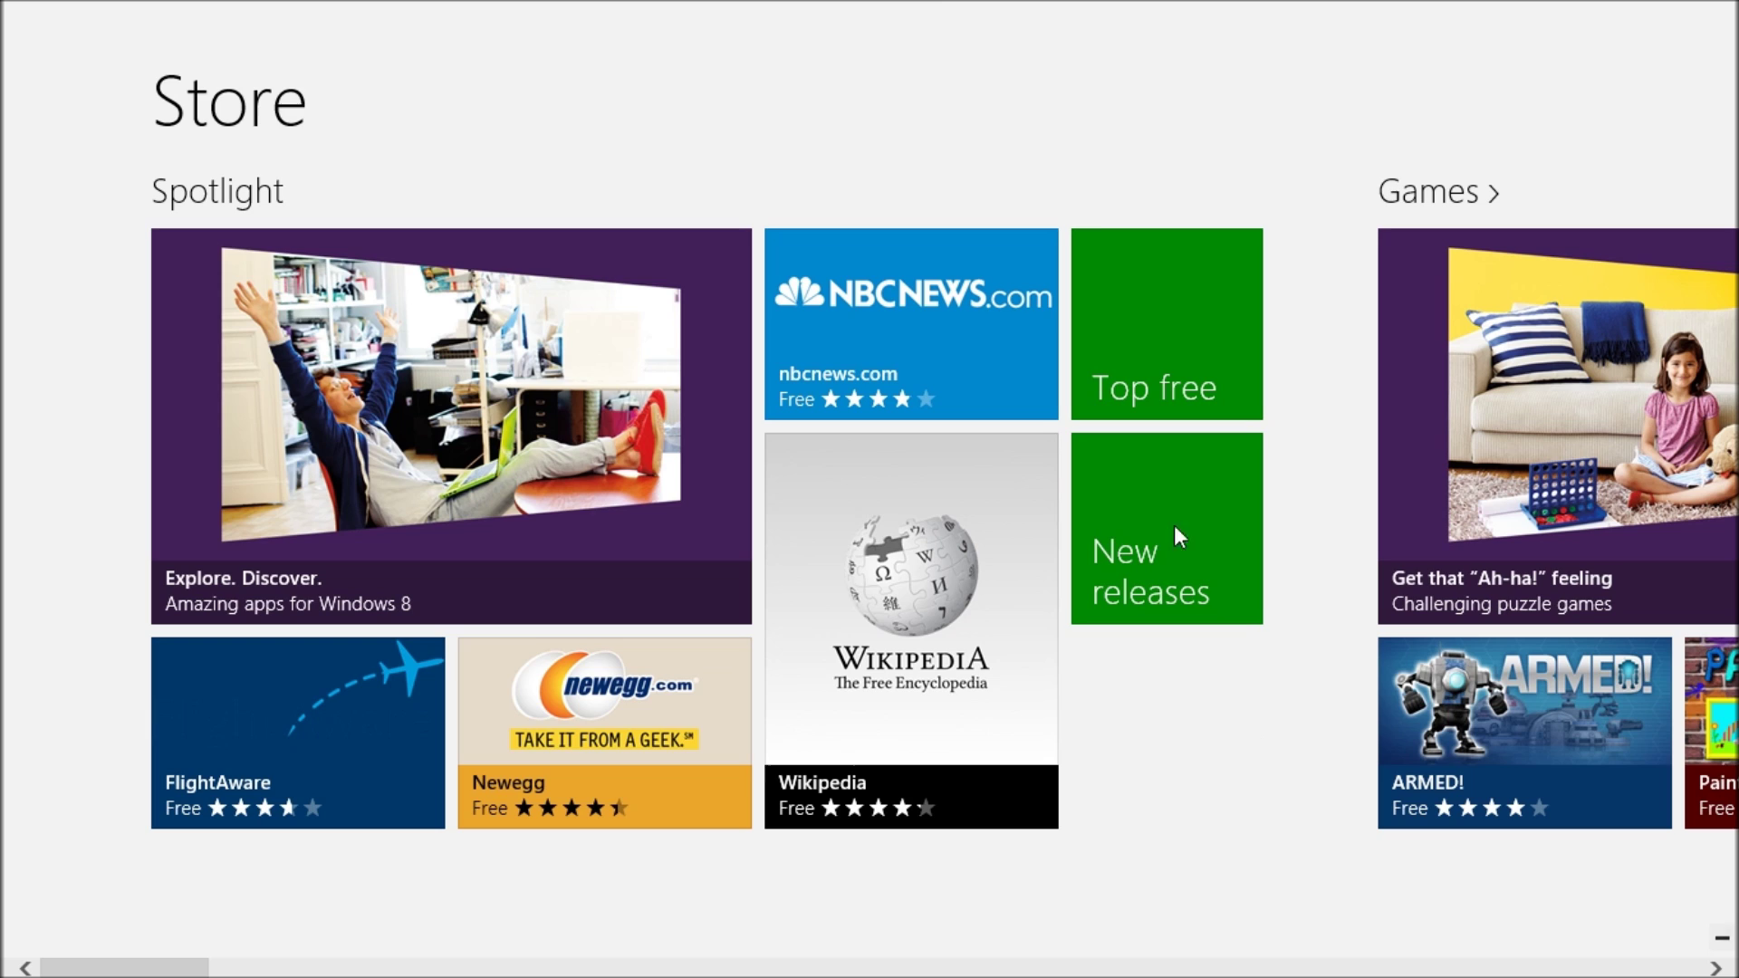
left_click_drag(952, 13, 881, 951)
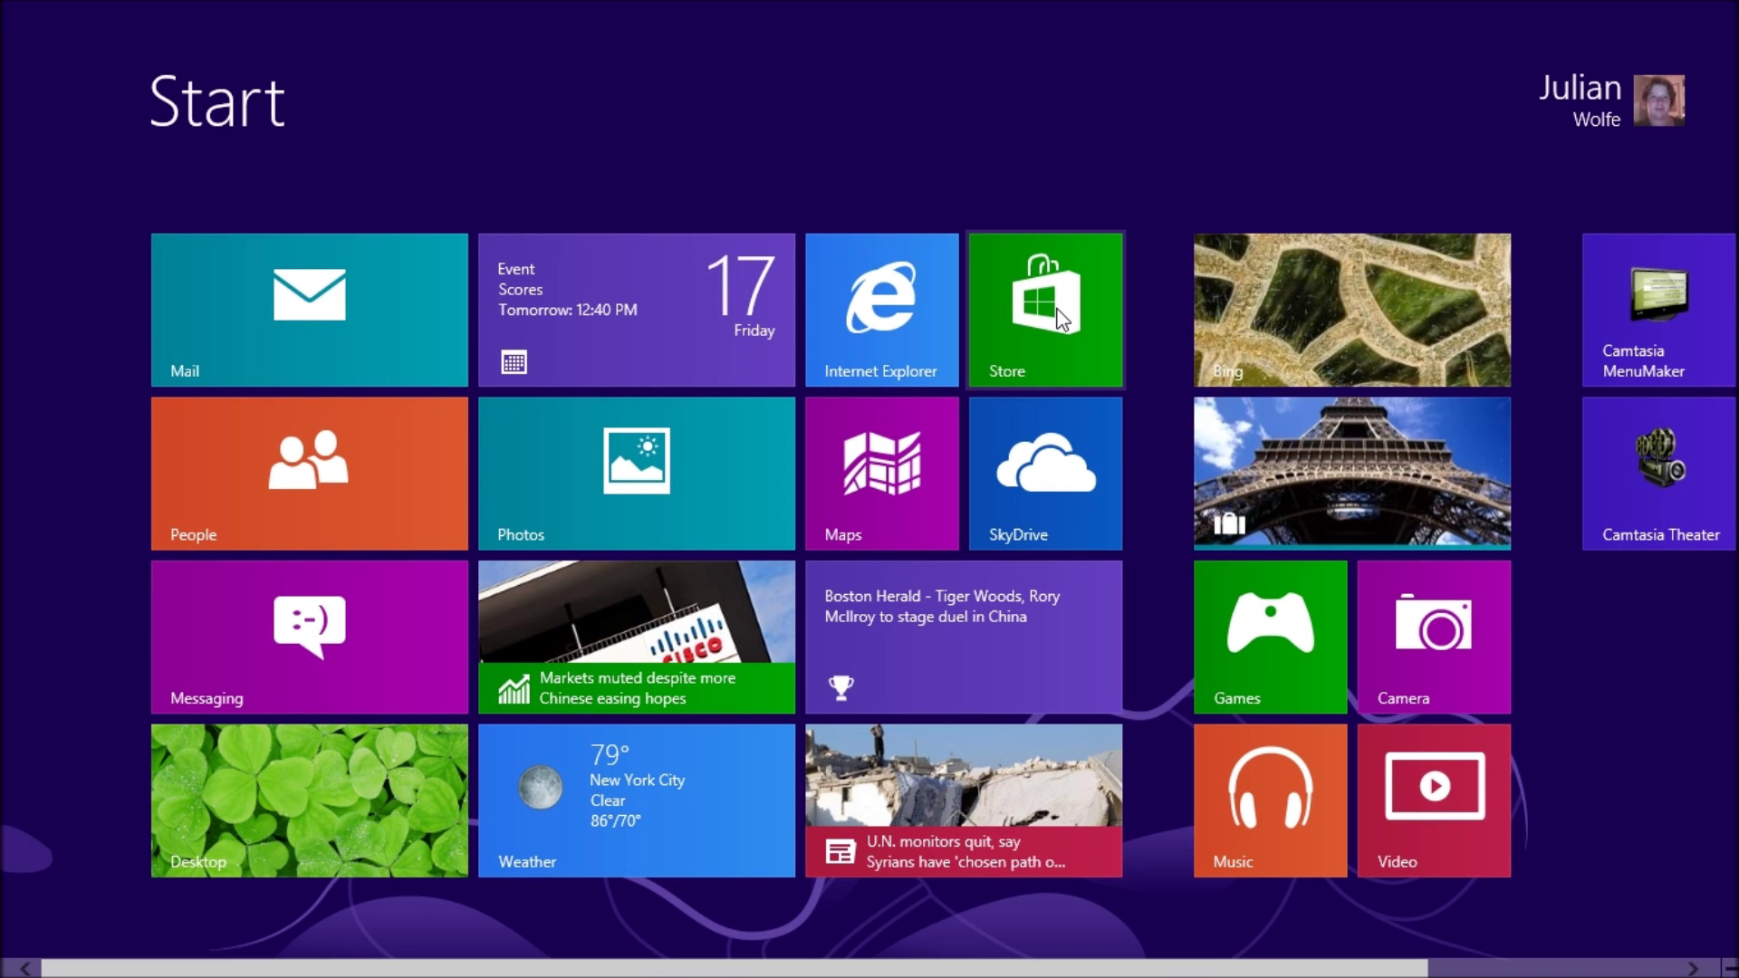
scroll(926, 574, "down", 3)
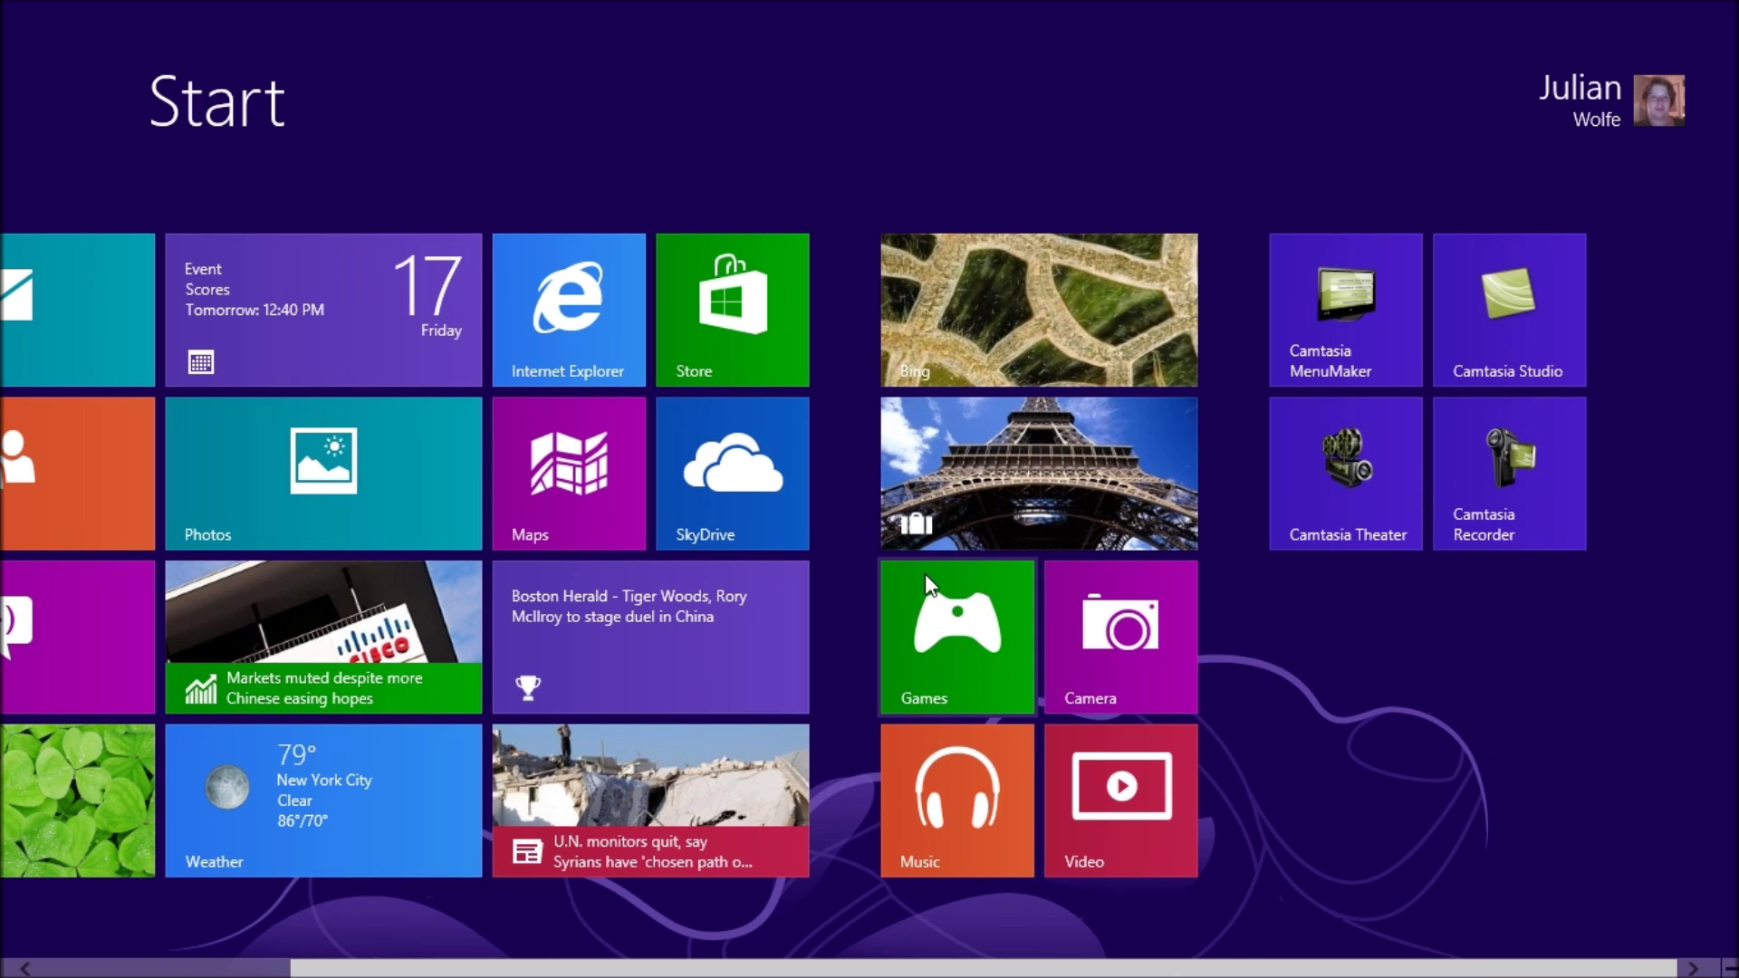
scroll(926, 574, "up", 3)
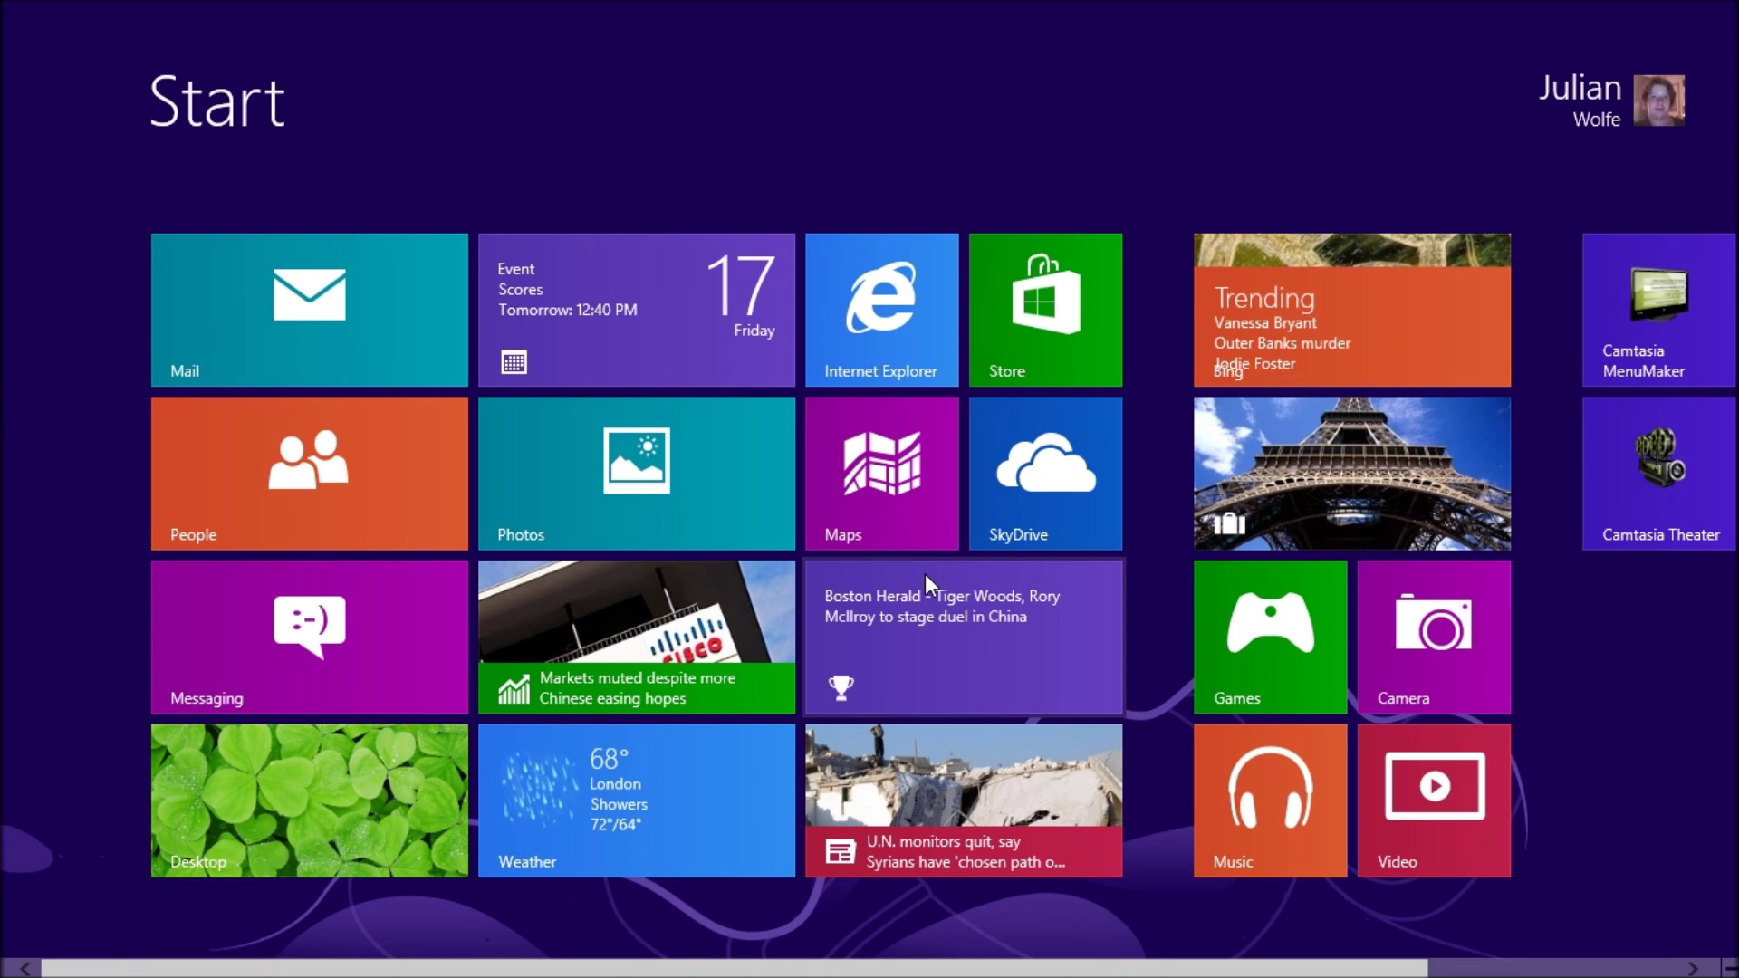